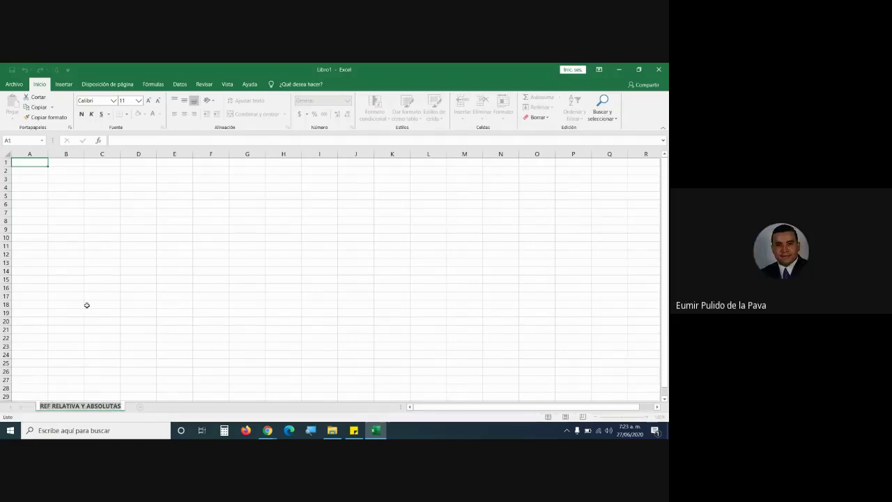
Enter the title "REF RELATIVA Y ABSOLUTAS" in cell A1
double_click(41, 162)
type("REF RELATIVA Y ABSOLUTAS")
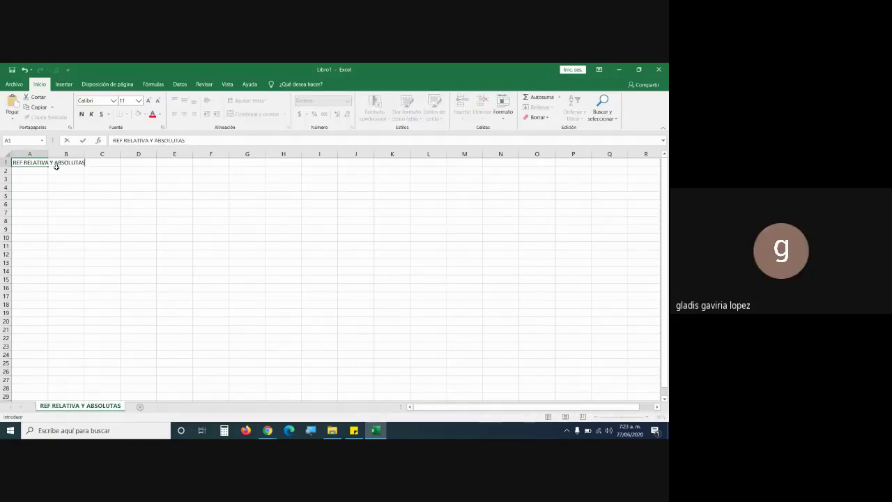
key("Return")
Change the title in A1 to read "REFERENCIAS RELATIVA Y ABSOLUTAS Y MIXTAS"
double_click(22, 162)
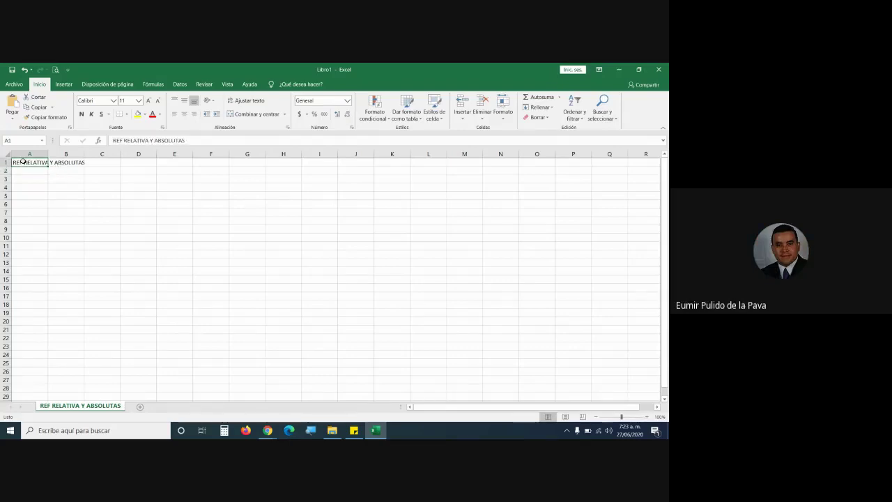
type("E")
type("RENCI")
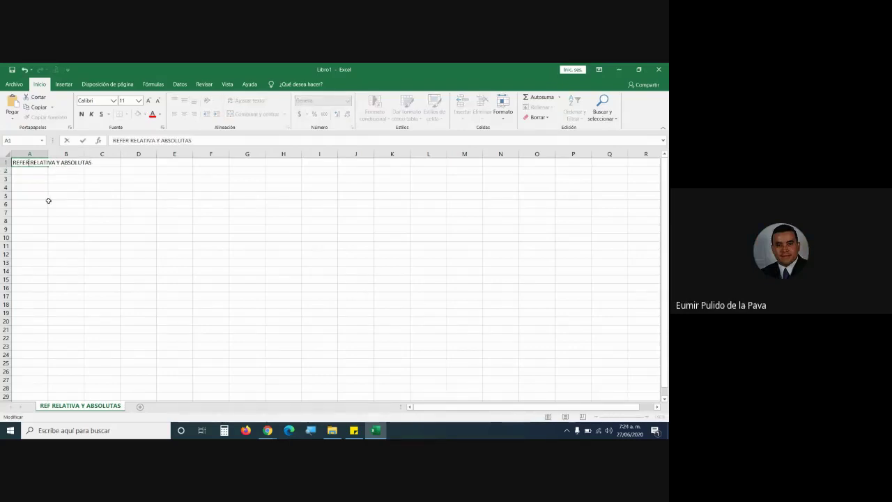
type("AS")
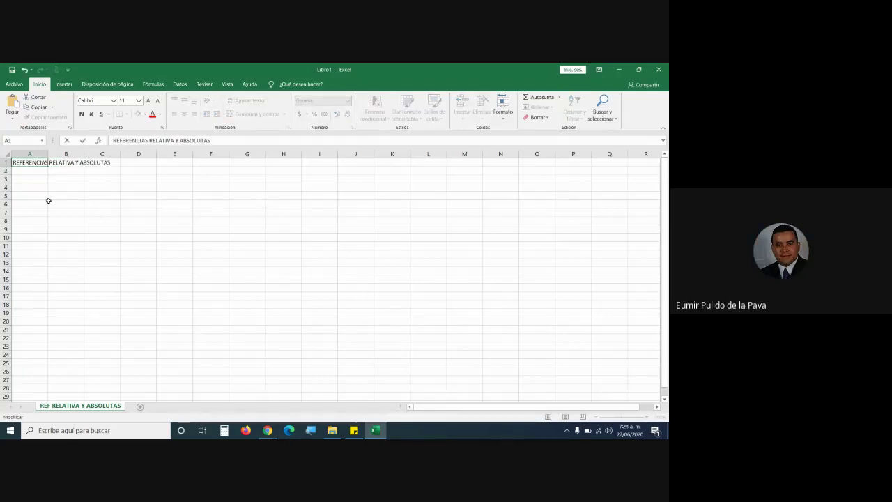
type(" Y MIXTA")
key("Return")
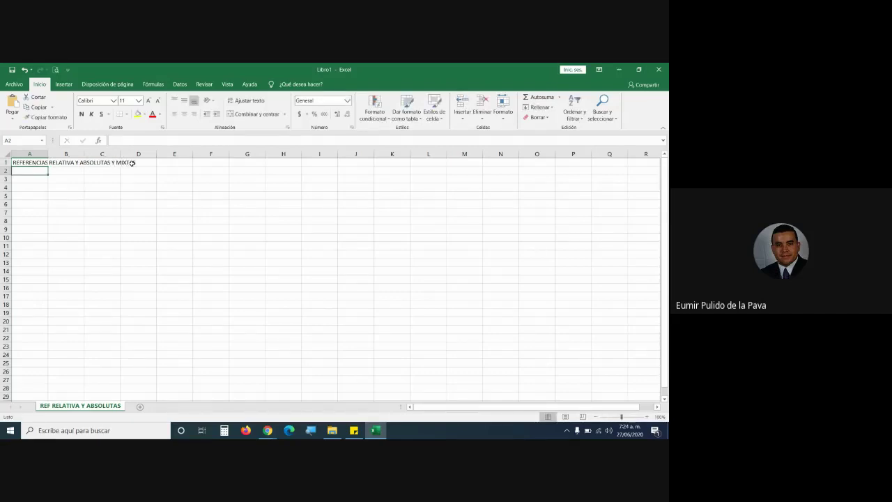
Merge and centre the title across A1:M2 and align it to the vertical middle
left_click_drag(31, 162, 466, 163)
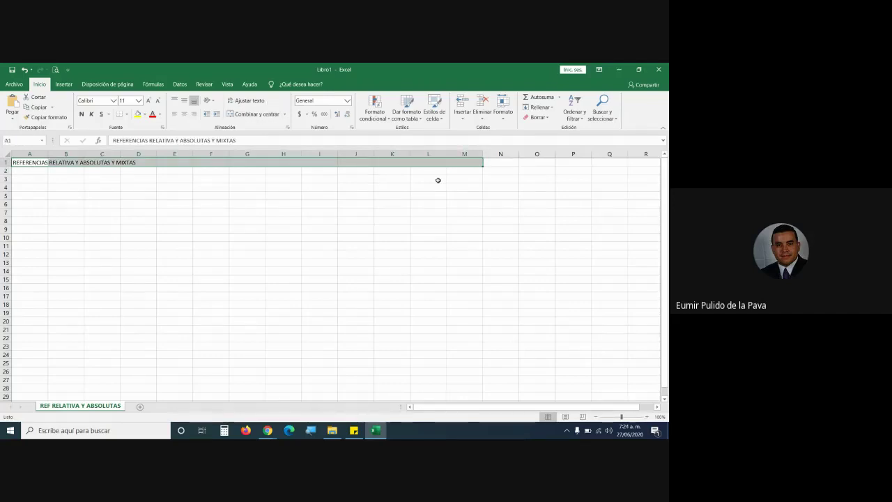
key("shift+Down")
left_click(255, 114)
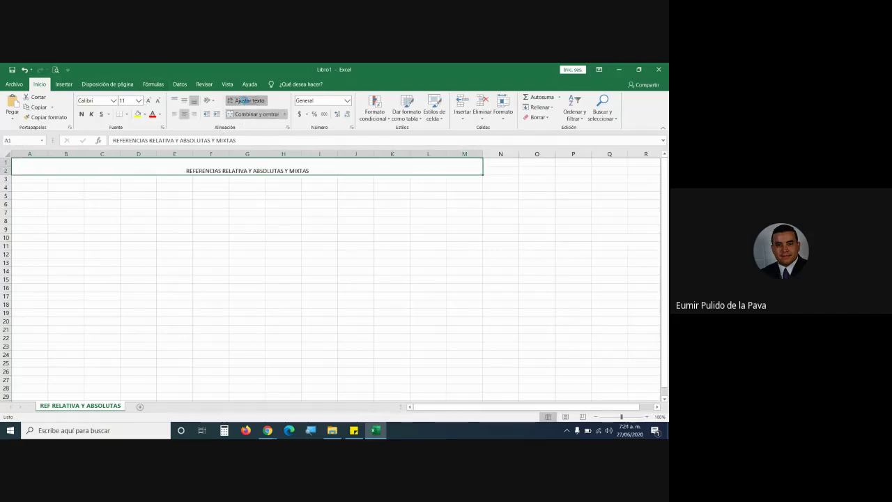
left_click(184, 100)
Make the merged title bold and enlarge its font to size 26
left_click(149, 100)
left_click(148, 100)
left_click(148, 100)
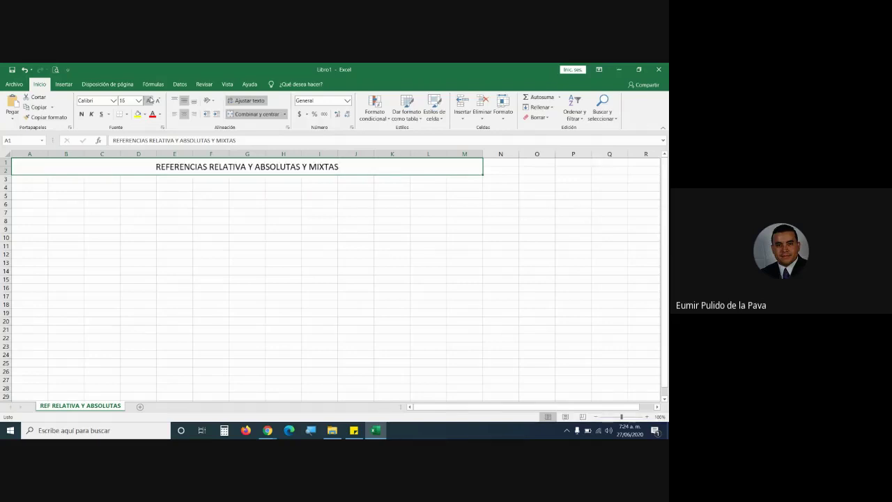
left_click(149, 100)
left_click(149, 101)
left_click(149, 100)
left_click(82, 114)
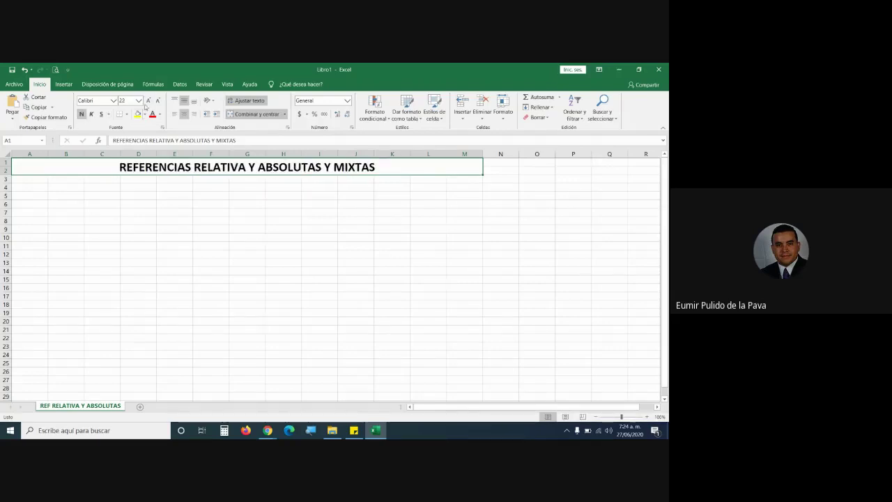
left_click(148, 100)
left_click(149, 100)
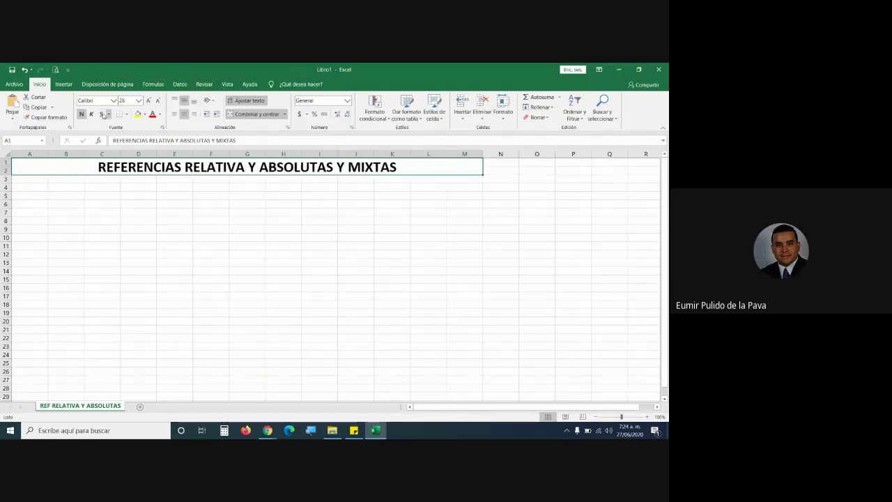
left_click(158, 228)
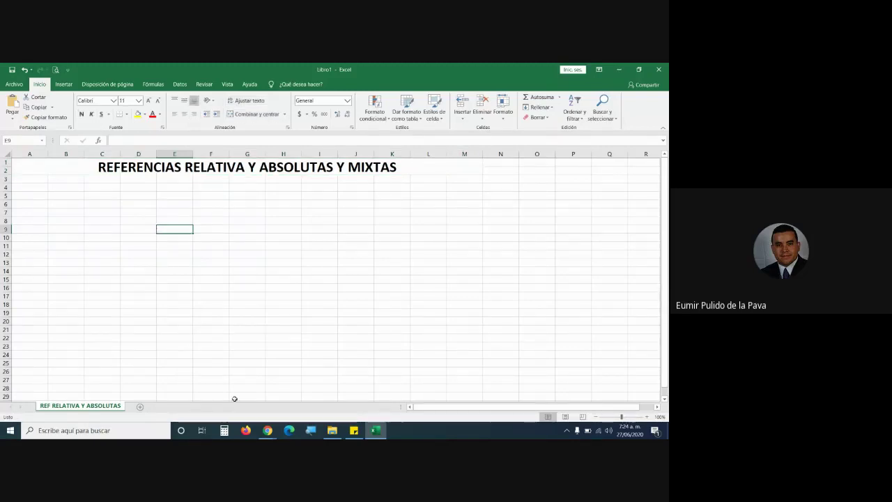
Enter the column headers VALOR 1, VALOR 2, SUMA and RESTA in cells D5:G5
left_click(267, 430)
left_click(135, 194)
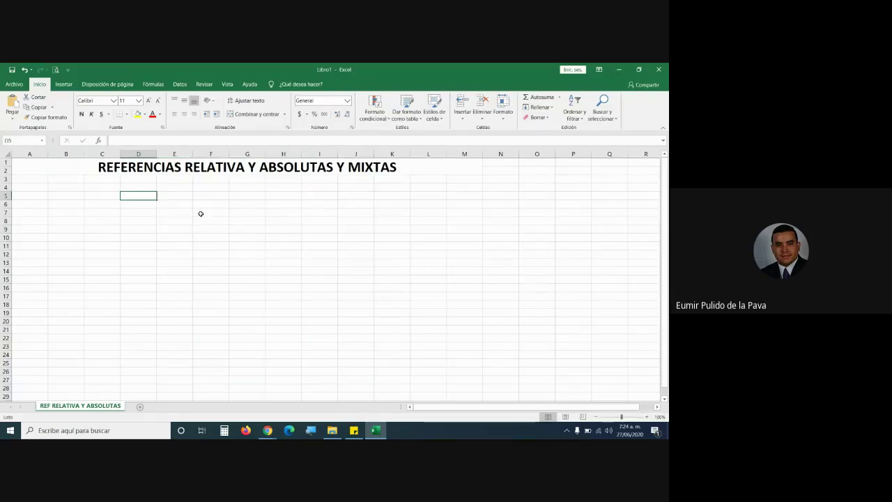
type("v")
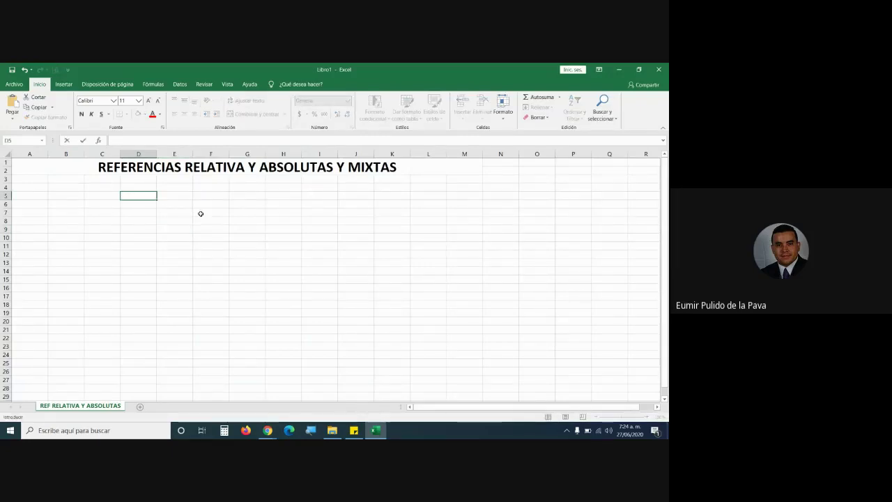
type("VALOR 1")
key("Tab")
type("VALOR")
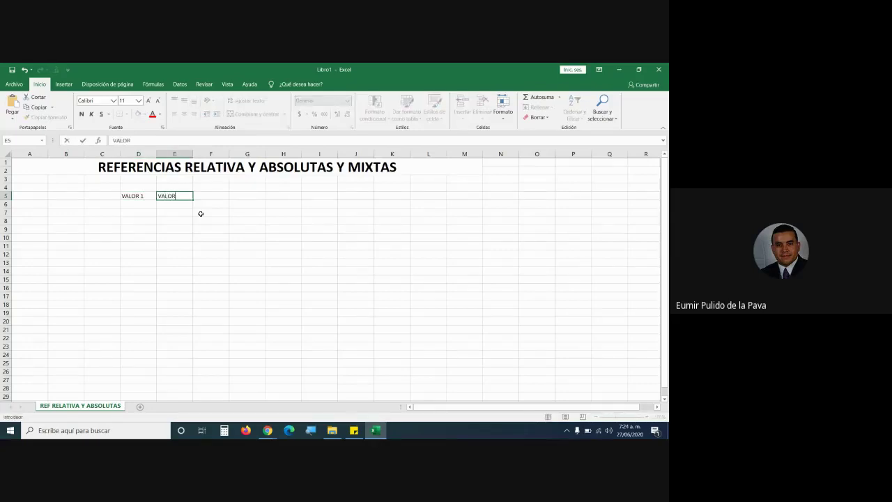
key("Tab")
type("SUMA")
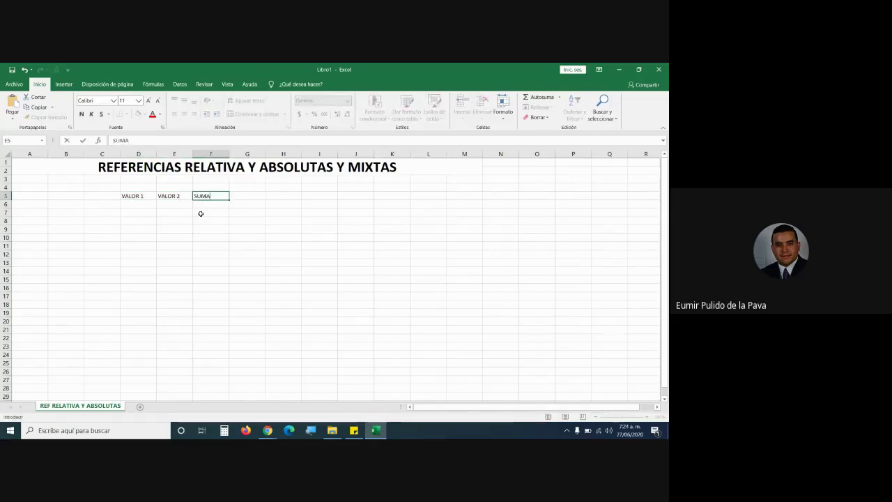
key("Tab")
type("REST")
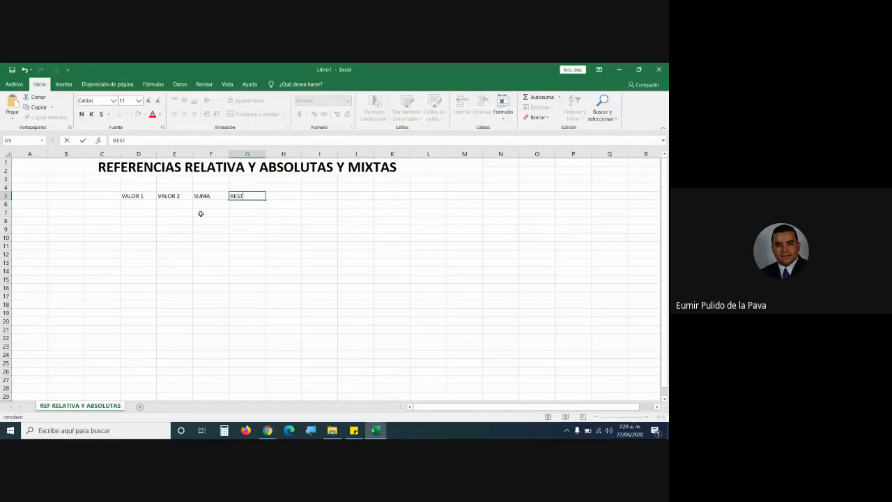
key("Return")
Format the headers in D5:G5 as centred, bold, size 16 text and autofit their column widths
left_click_drag(143, 197, 248, 197)
left_click(184, 114)
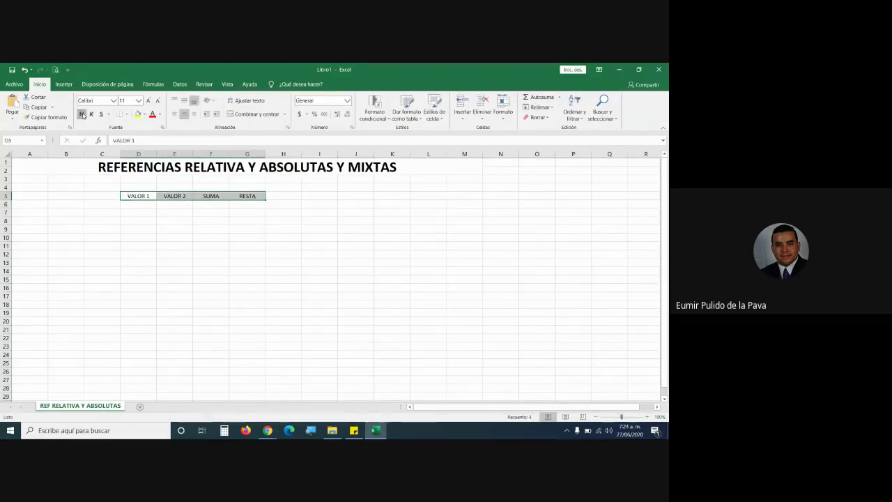
left_click(82, 114)
left_click(147, 100)
left_click(148, 101)
left_click(148, 100)
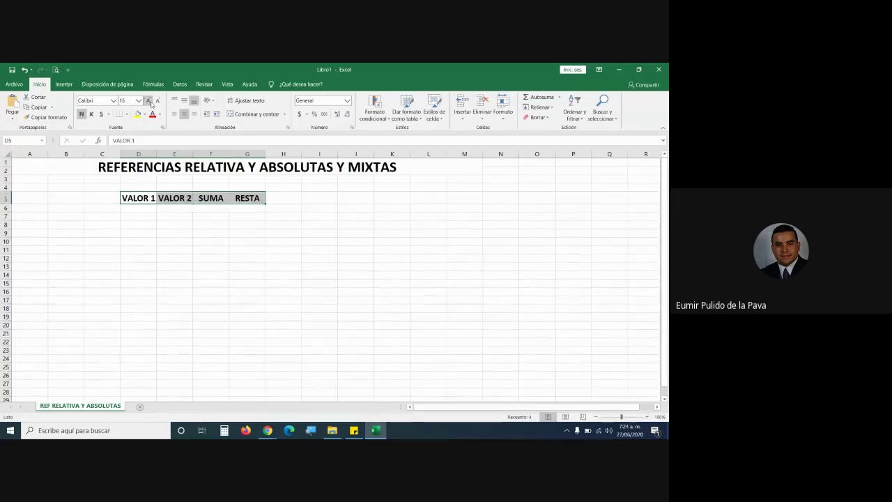
left_click(503, 106)
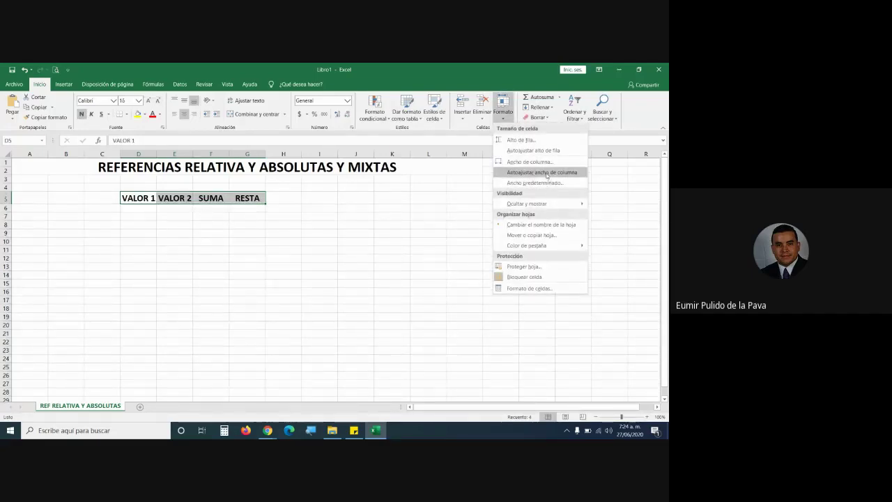
left_click(542, 172)
Enter 25, 35, 30, 10 and 40 under VALOR 1 in D6:D10, and centre the range D6:G10
left_click(148, 212)
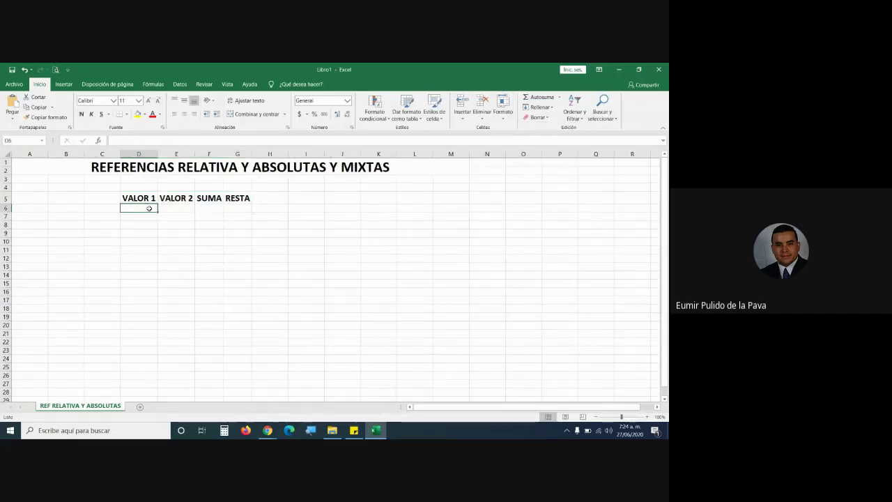
type("5")
key("Return")
type("35")
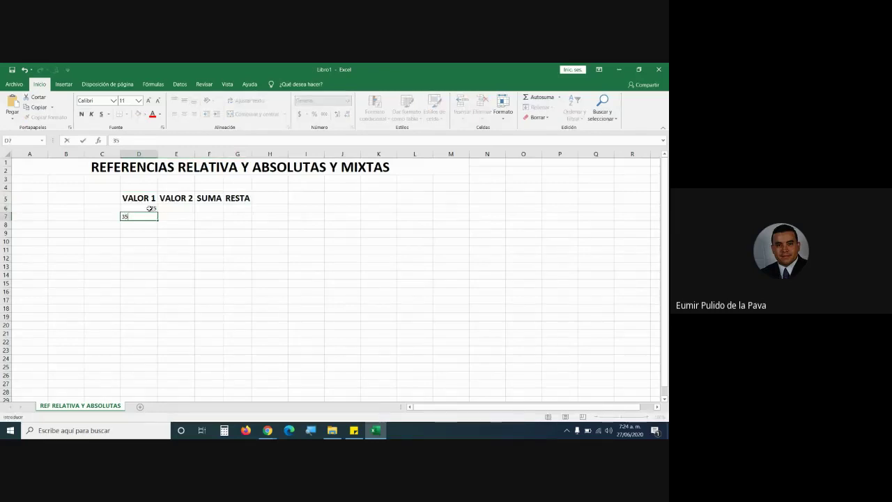
key("Return")
type("30")
key("Return")
type("10")
key("Return")
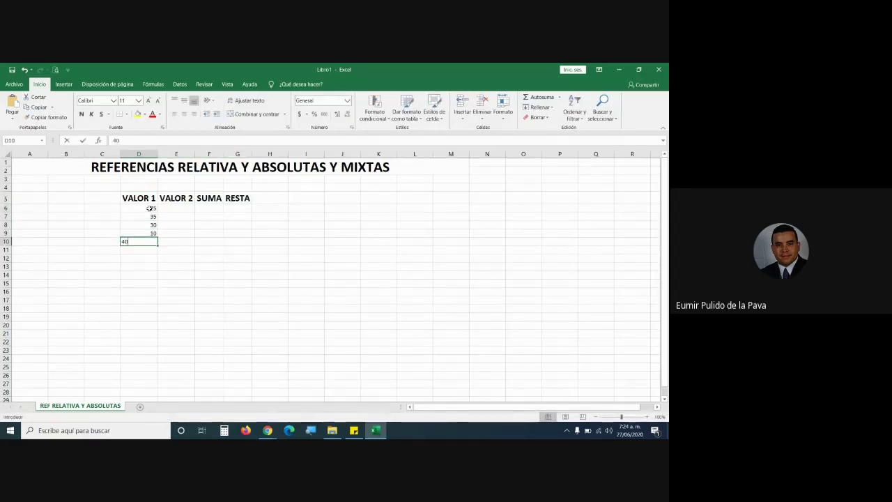
type("40")
key("Return")
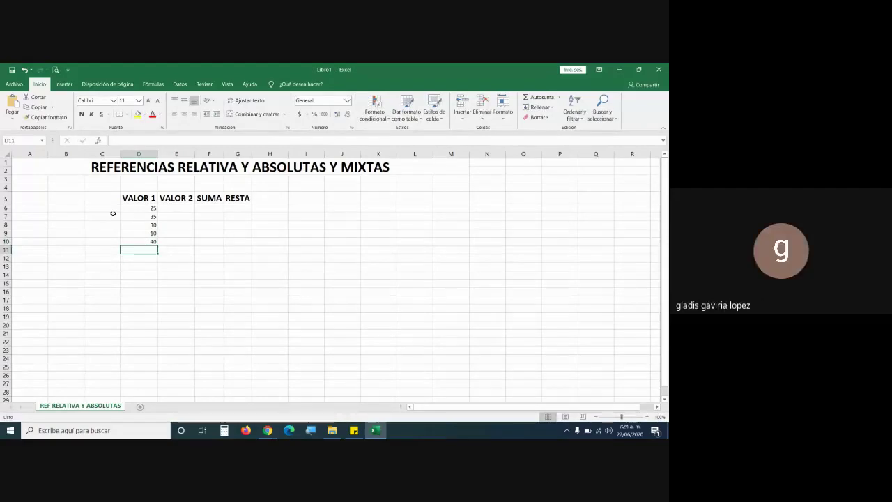
left_click_drag(143, 208, 235, 242)
left_click(184, 113)
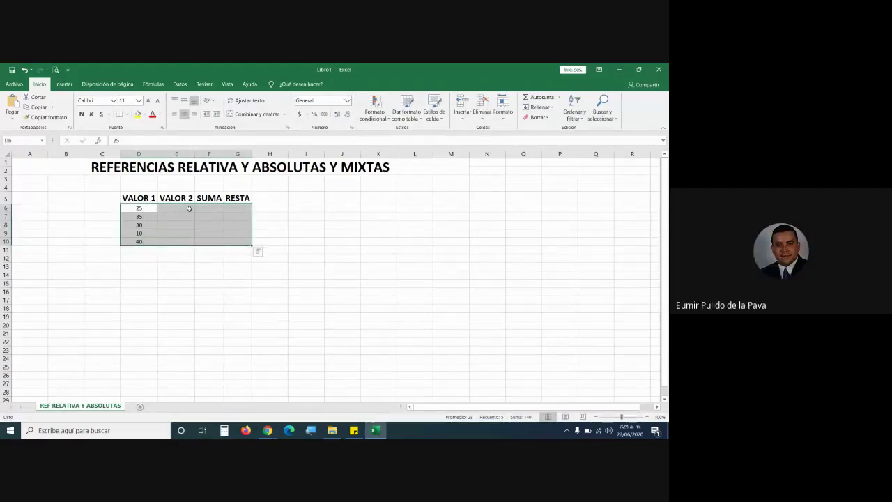
Enter 10 and 5 under VALOR 2 in cells E6:E7
left_click(182, 209)
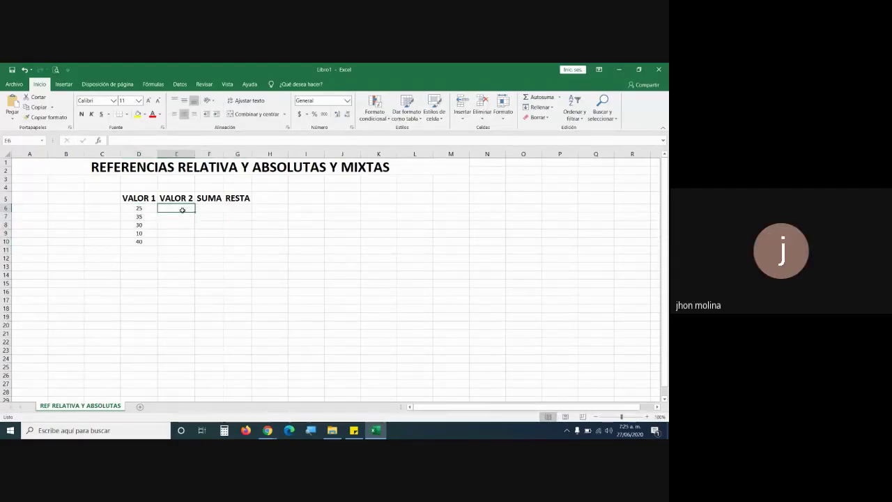
type("10")
Switch to the Google Meet call in Chrome, show the participant list and admit the person asking to join
left_click(268, 430)
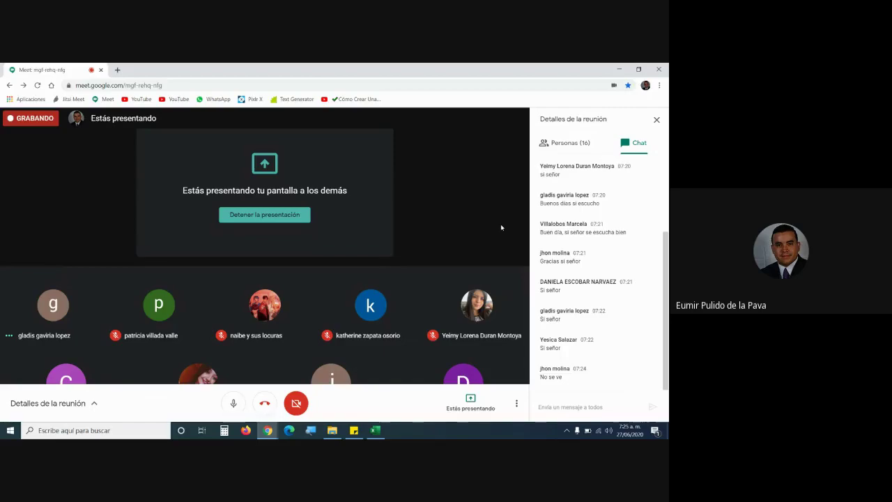
left_click(291, 218)
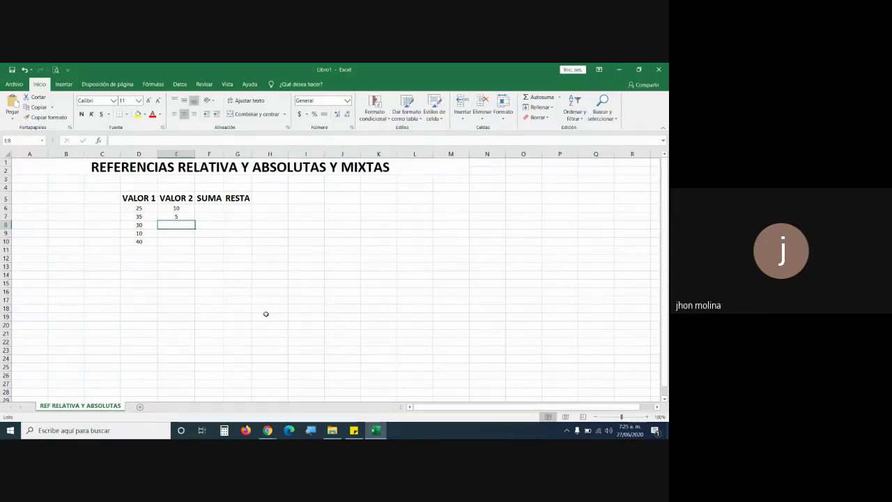
mouse_move(268, 430)
left_click(223, 394)
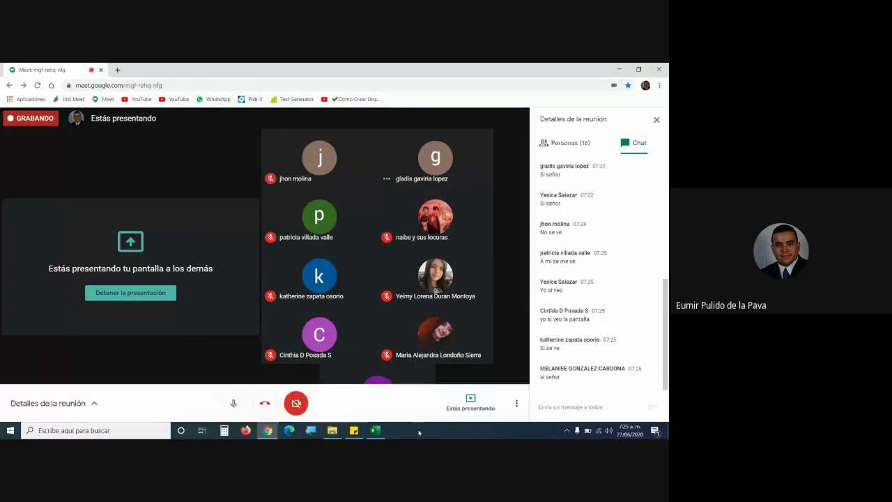
left_click(568, 145)
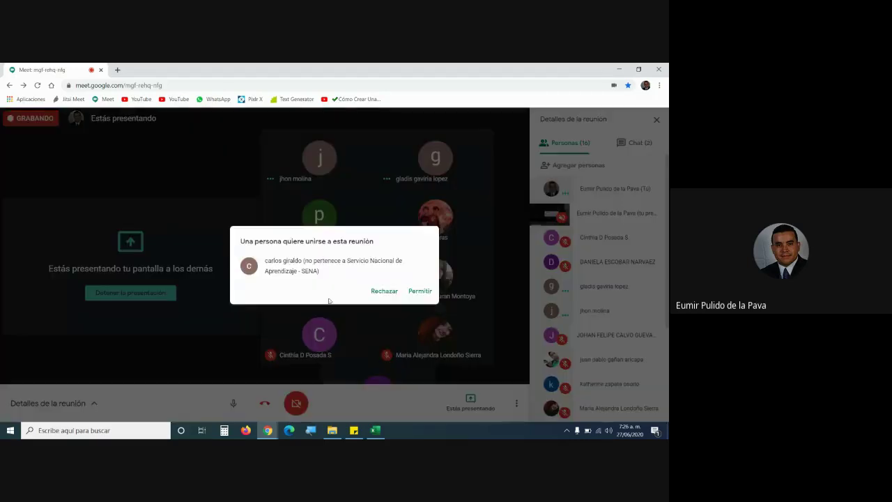
left_click(422, 292)
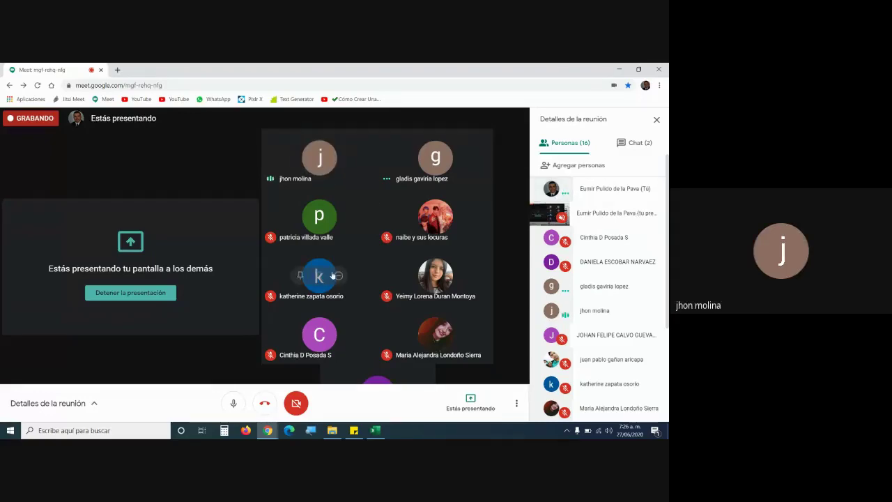
Switch back to Excel and enter 10, 20 and 10 under VALOR 2 in cells E8:E10
left_click(376, 430)
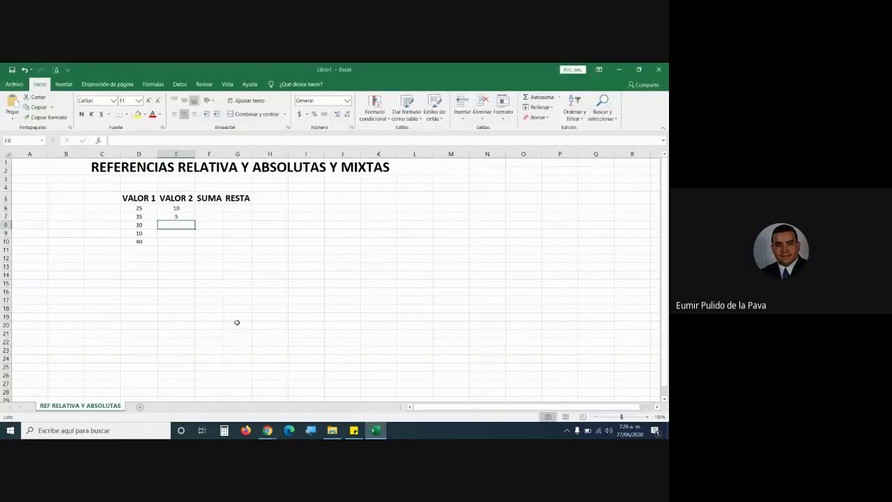
type("10")
key("Return")
type("20")
key("Return")
type("10")
key("Return")
Widen the SUMA and RESTA columns and set the font size of F6:G10 to 14
left_click_drag(223, 153, 305, 153)
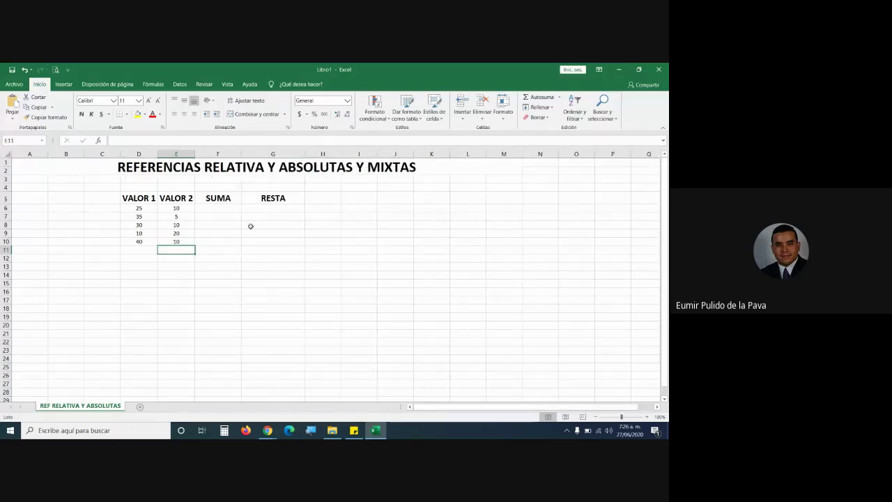
left_click_drag(220, 205, 272, 241)
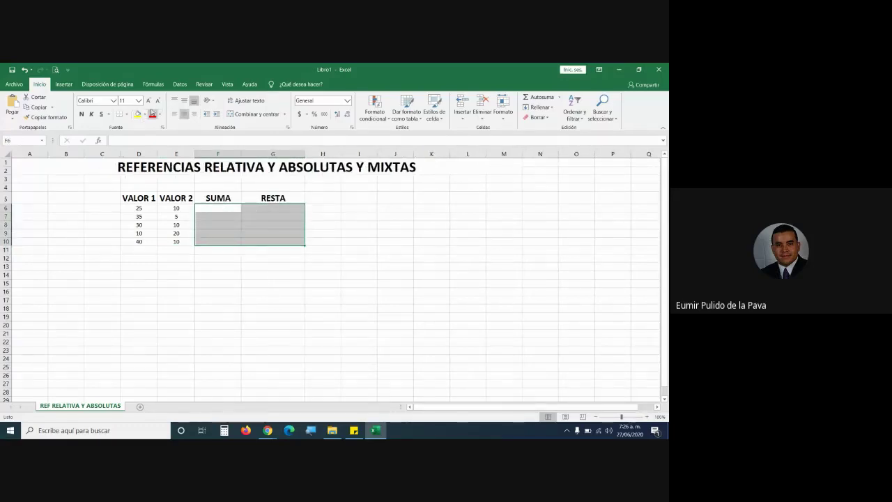
left_click(149, 101)
left_click(149, 101)
left_click(223, 210)
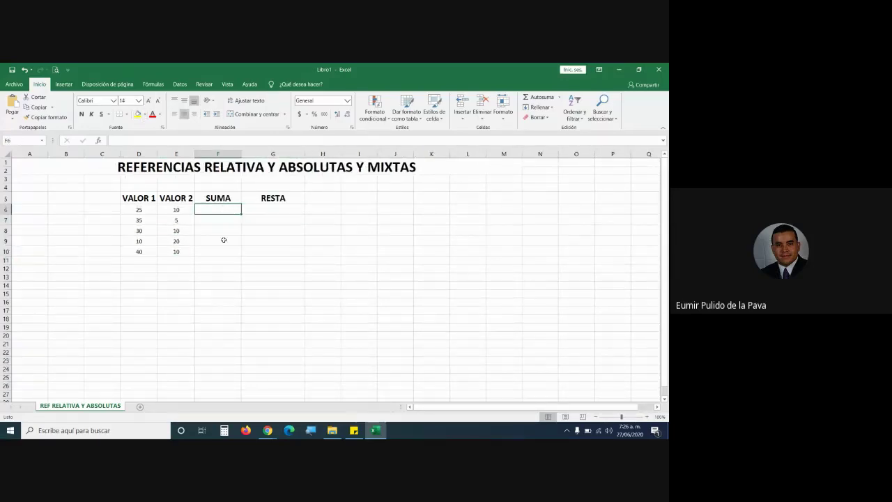
left_click(263, 214)
left_click_drag(139, 208, 179, 253)
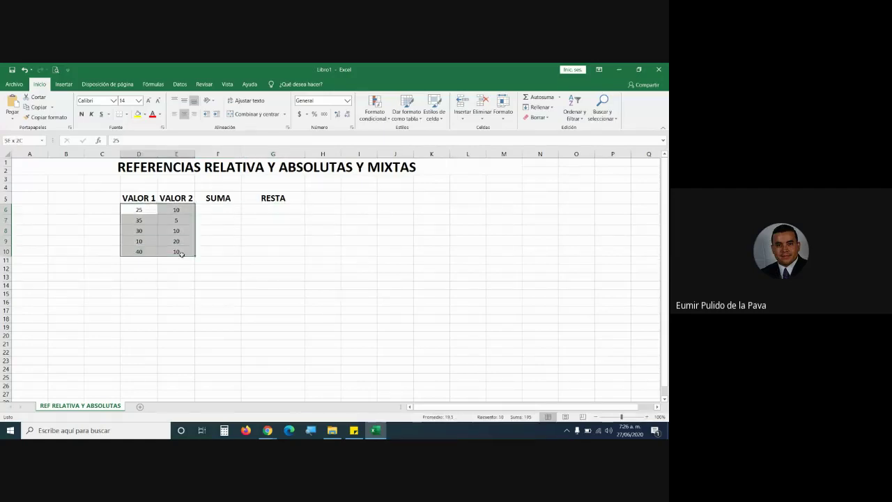
left_click(223, 210)
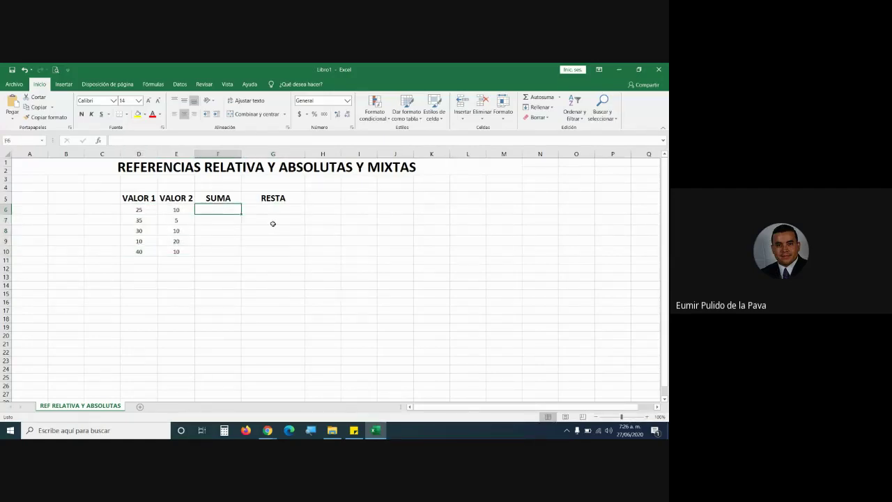
type("=")
key("BackSpace")
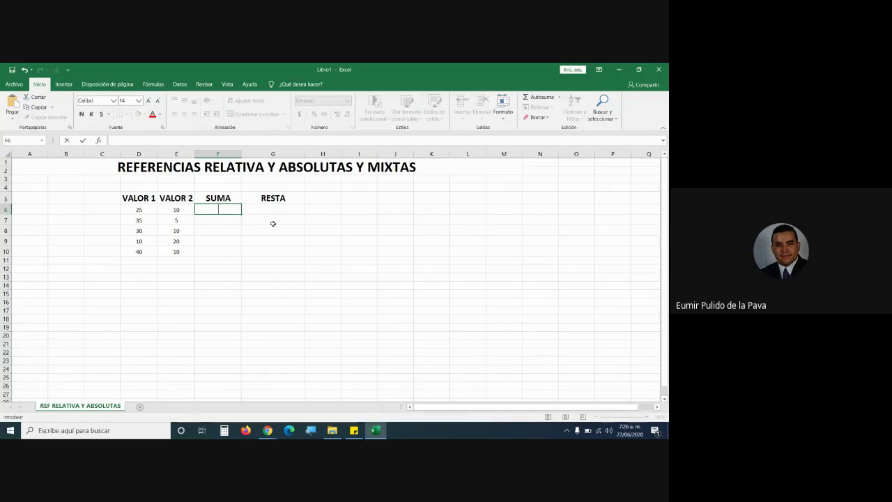
type("=")
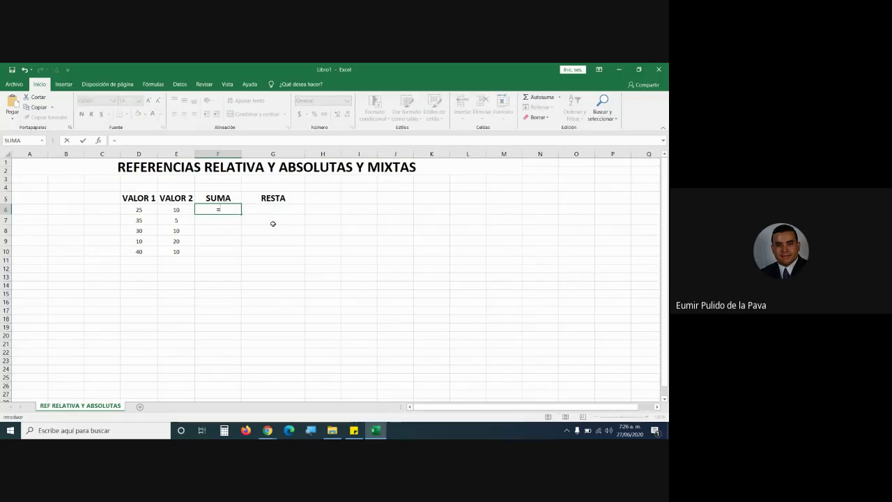
key("BackSpace")
Enter the formula +D6+E6 in cell F6 under SUMA, starting it with a plus sign
type("+")
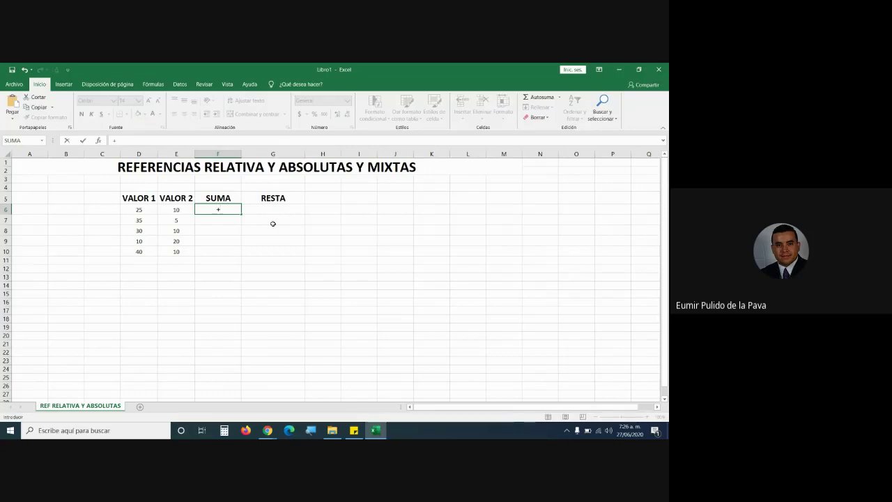
left_click(218, 207)
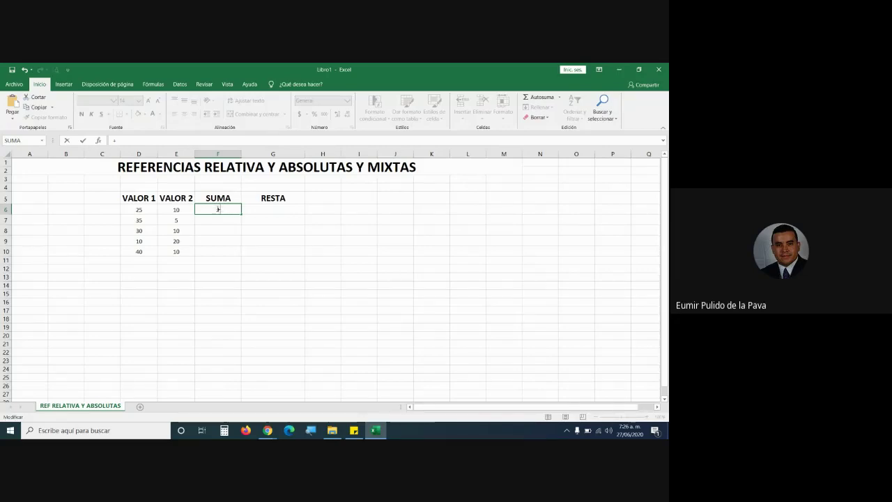
left_click(138, 209)
type("+")
left_click(177, 209)
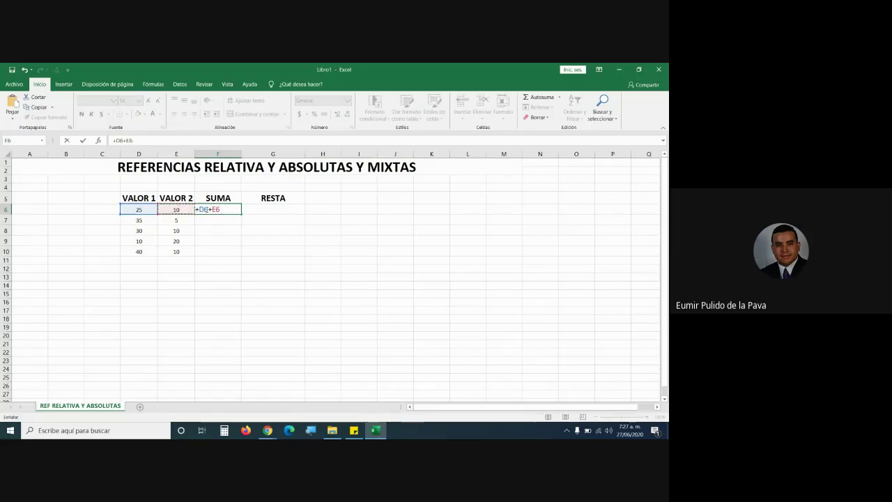
left_click_drag(207, 209, 199, 209)
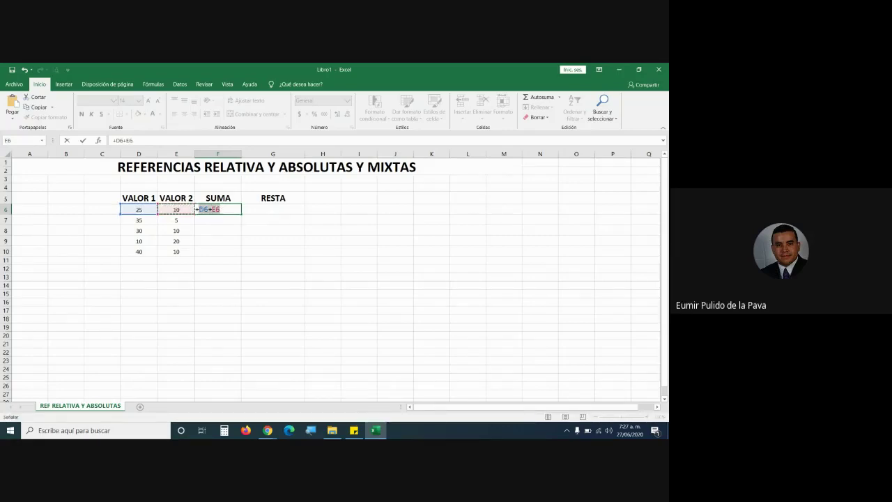
left_click(197, 209)
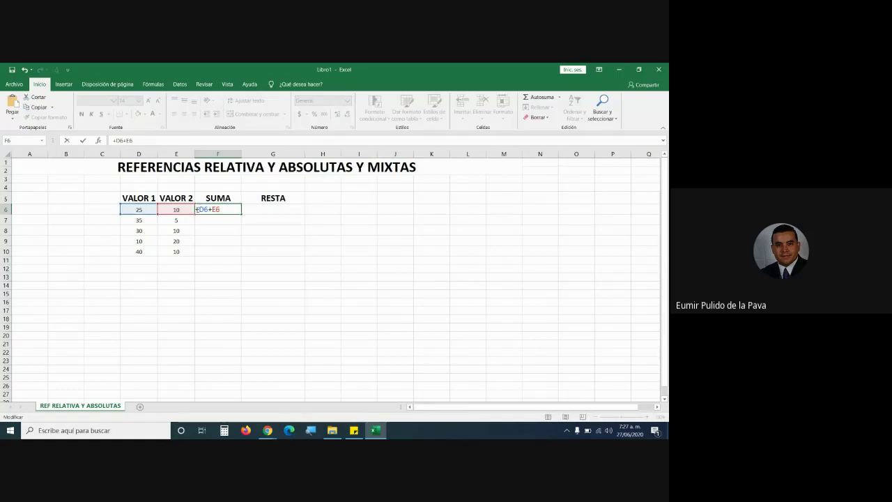
key("Return")
Edit the sum formula in F6 so it reads =D6+E6, without the leading plus sign
left_click(227, 208)
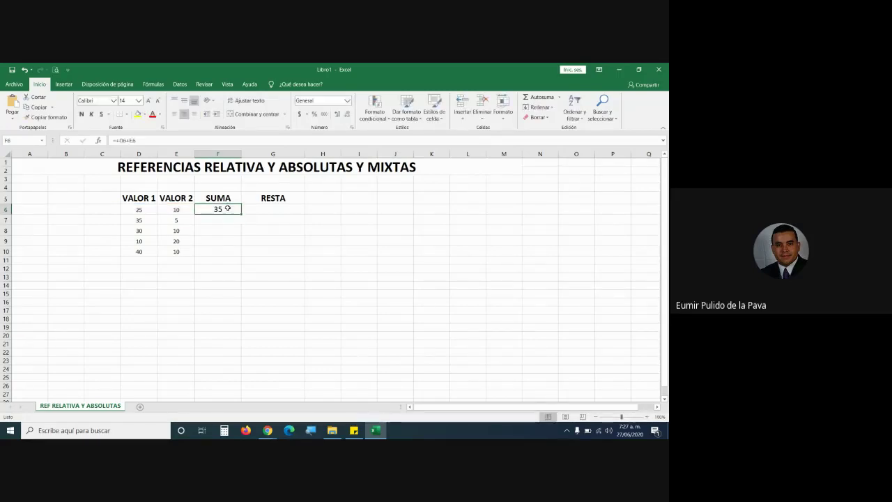
double_click(227, 207)
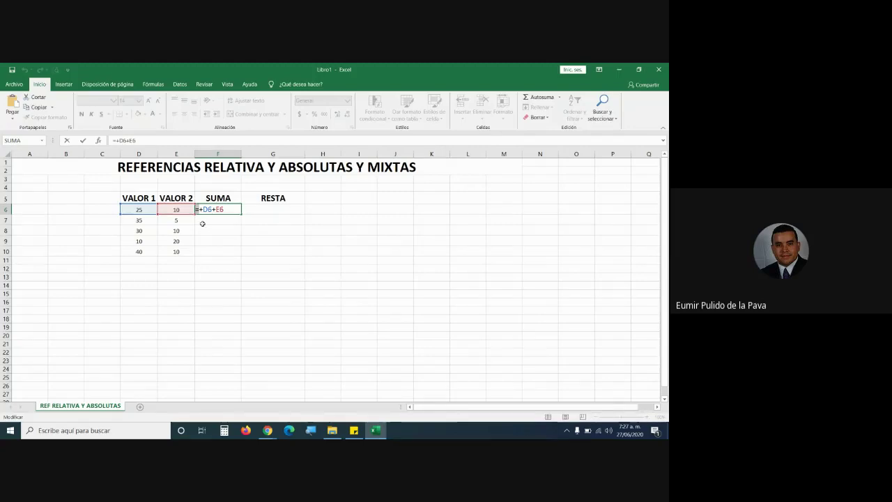
left_click_drag(200, 209, 225, 209)
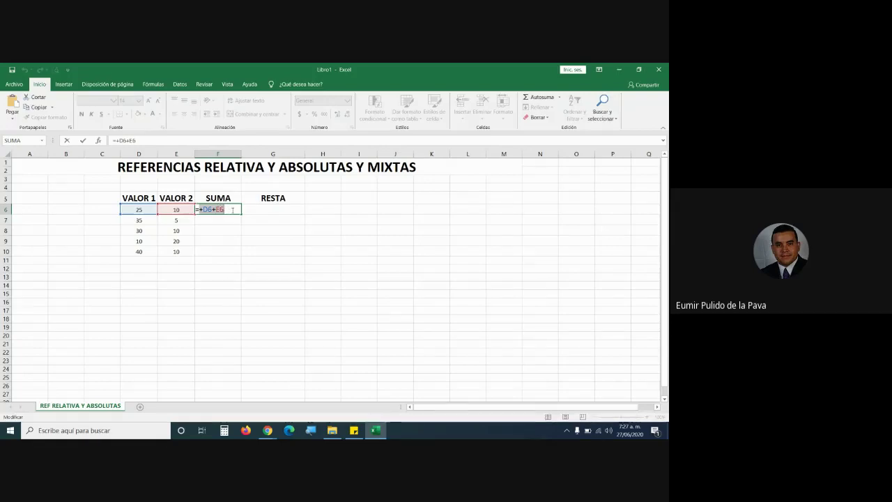
key("BackSpace")
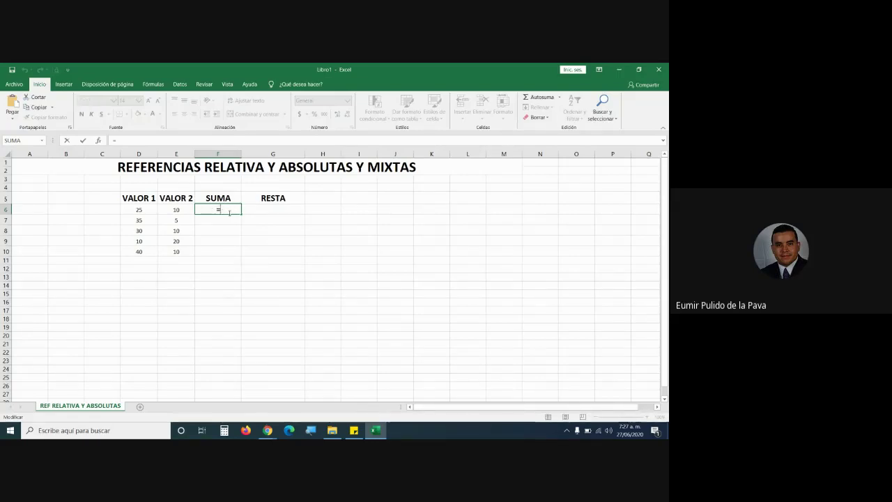
left_click(140, 209)
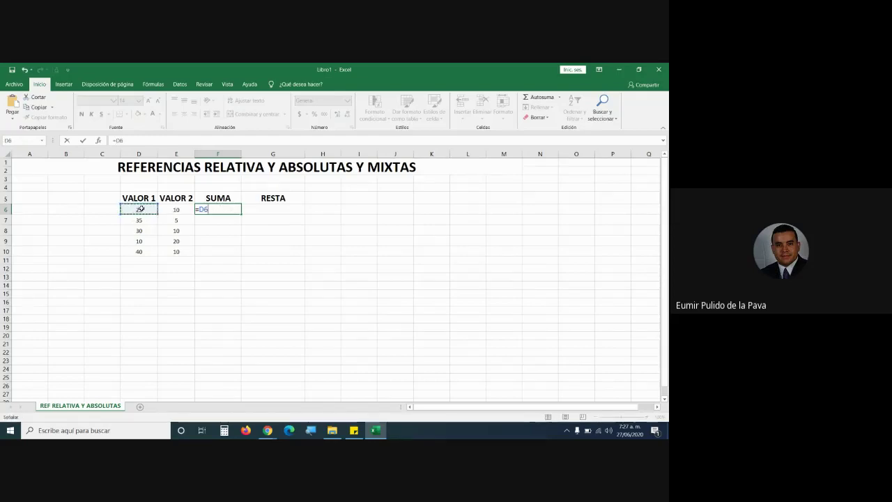
type("+")
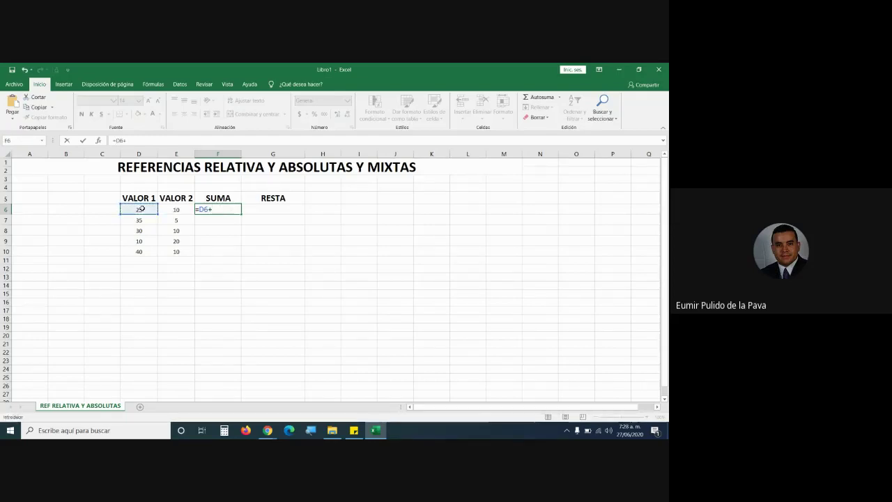
left_click(176, 209)
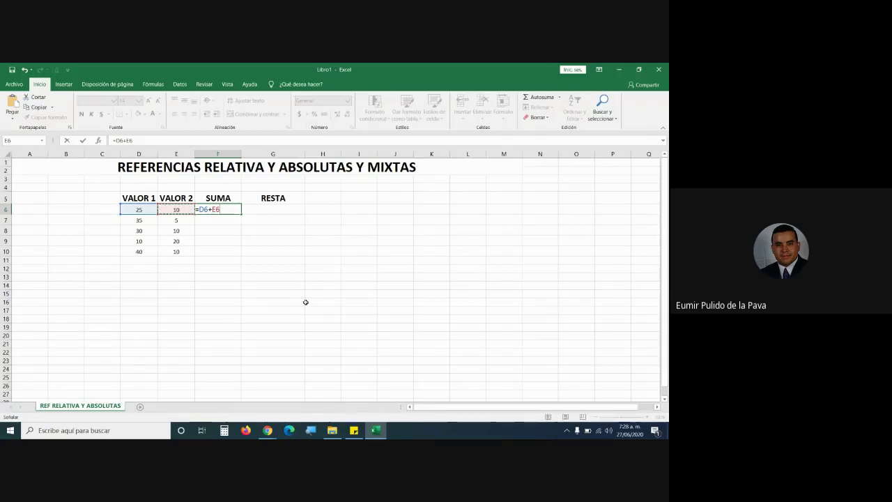
key("Return")
Switch to the Google Meet call in Chrome to check the participants, and return to Excel
mouse_move(268, 430)
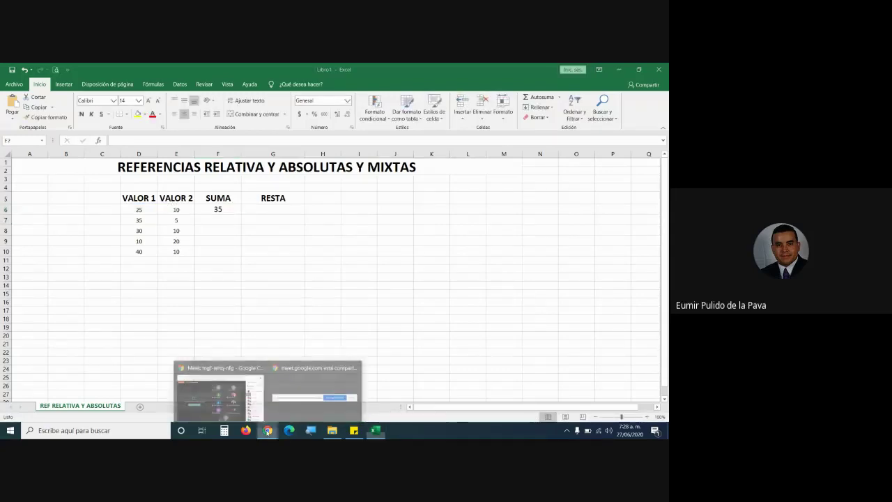
left_click(219, 394)
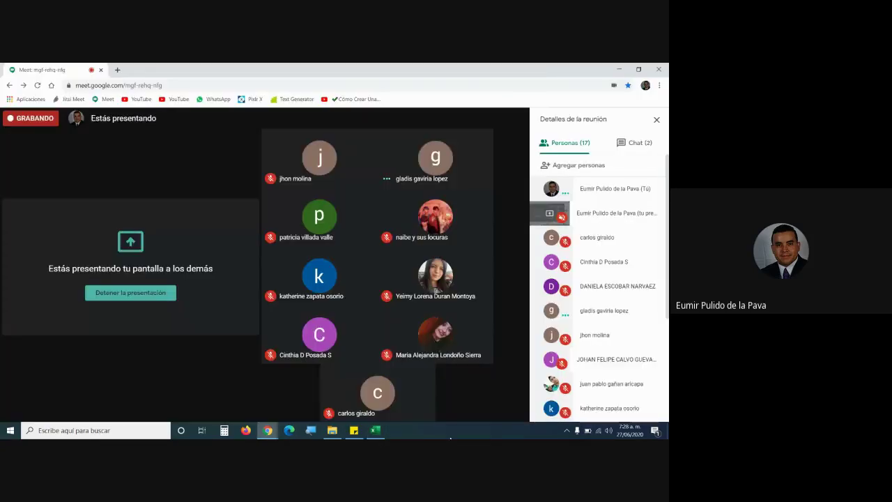
left_click(375, 430)
Set the font size of cell F6 to 22 and widen the SUMA and RESTA columns further
left_click(219, 209)
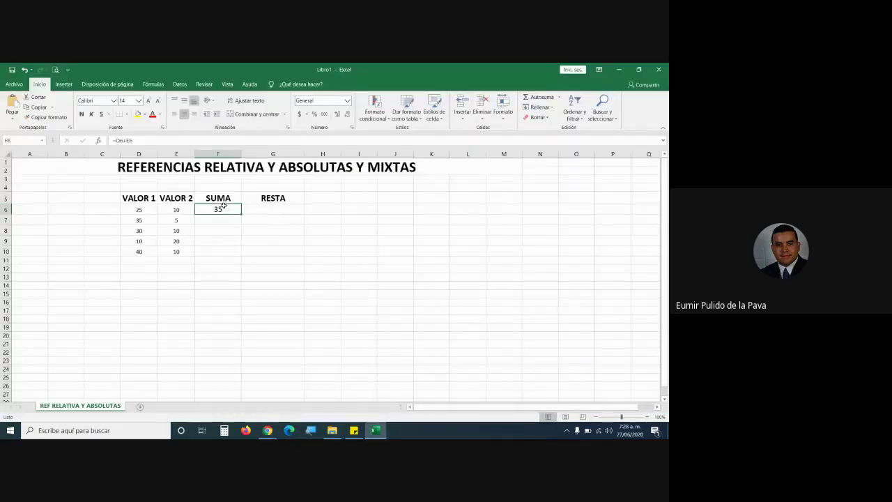
left_click(148, 100)
left_click(148, 101)
left_click(148, 101)
left_click(147, 101)
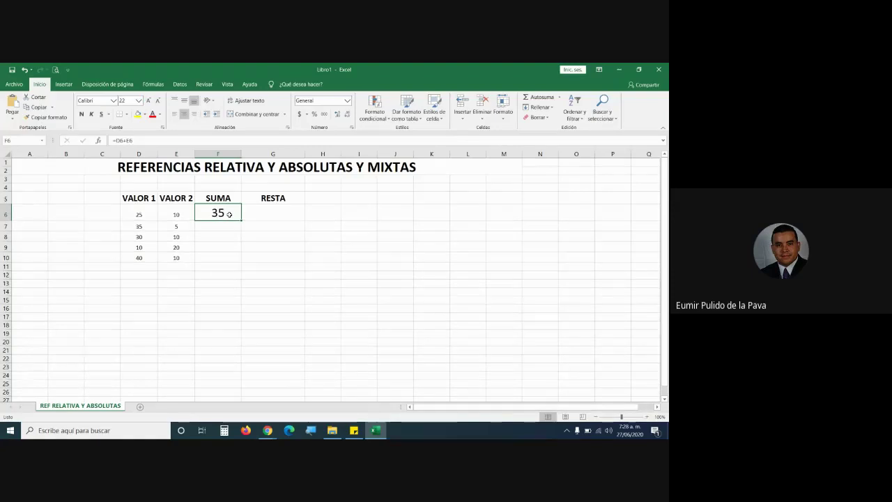
double_click(229, 214)
key("Escape")
left_click_drag(239, 153, 279, 154)
left_click_drag(343, 153, 365, 153)
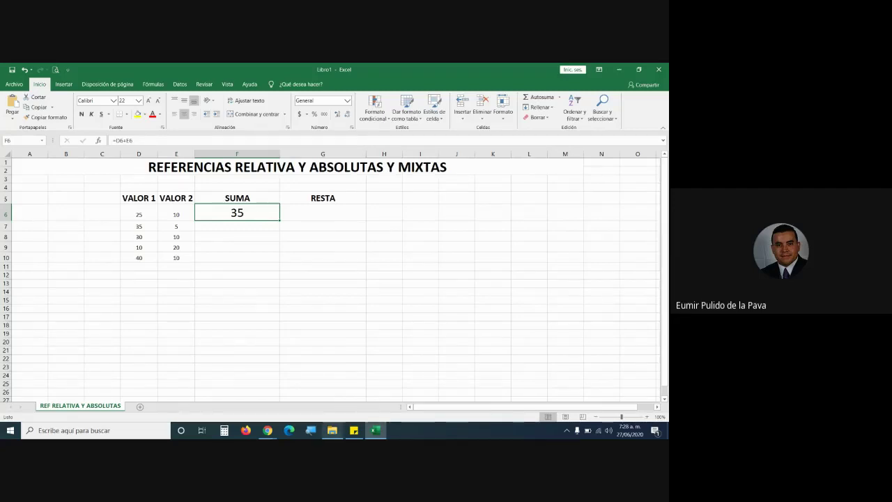
Fill the sum formula from F6 down the SUMA column through F10
left_click(314, 435)
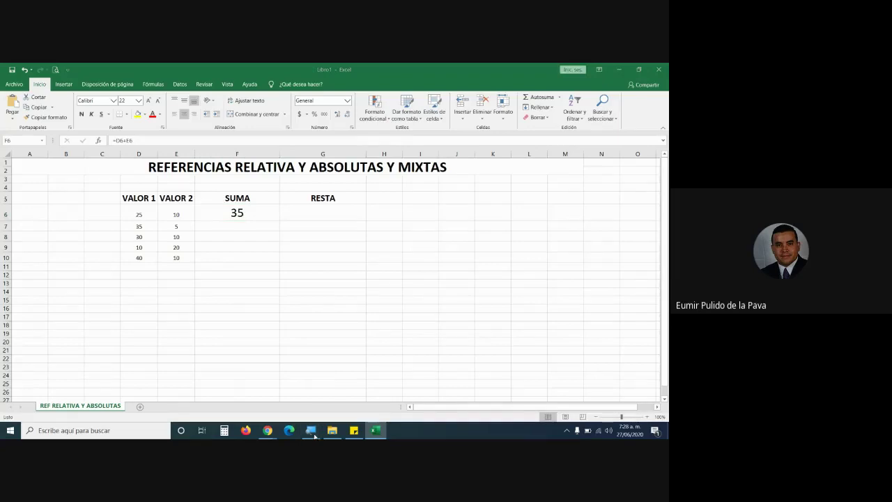
left_click(321, 420)
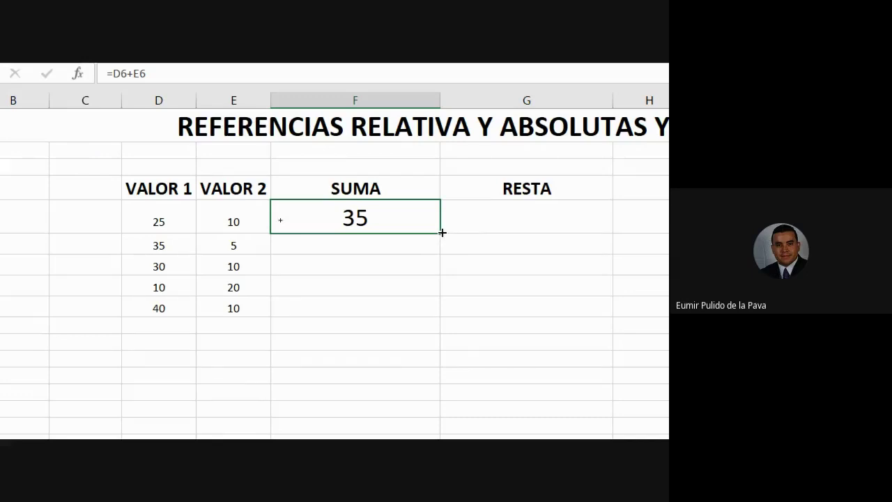
mouse_move(439, 234)
left_mouse_down()
mouse_move(428, 303)
mouse_move(446, 220)
left_mouse_up()
left_click_drag(441, 233, 429, 311)
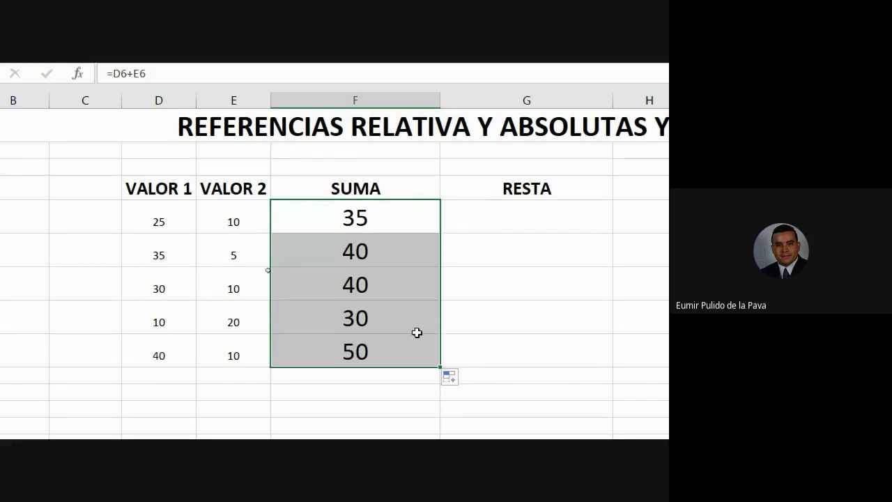
Open the formula in F6 for editing and highlight its D6 reference
left_click(389, 217)
double_click(400, 217)
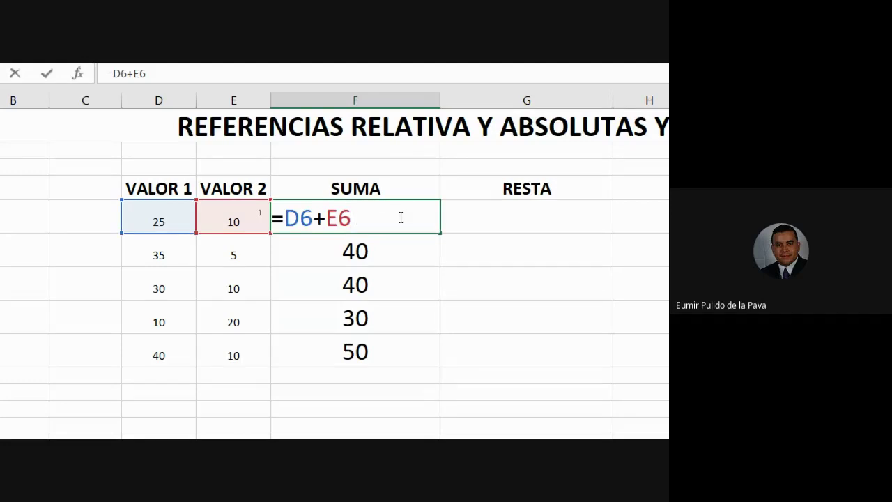
key("Left")
key("Left")
key("Left")
key("Left")
key("Left")
key("shift+Right")
key("shift+Right")
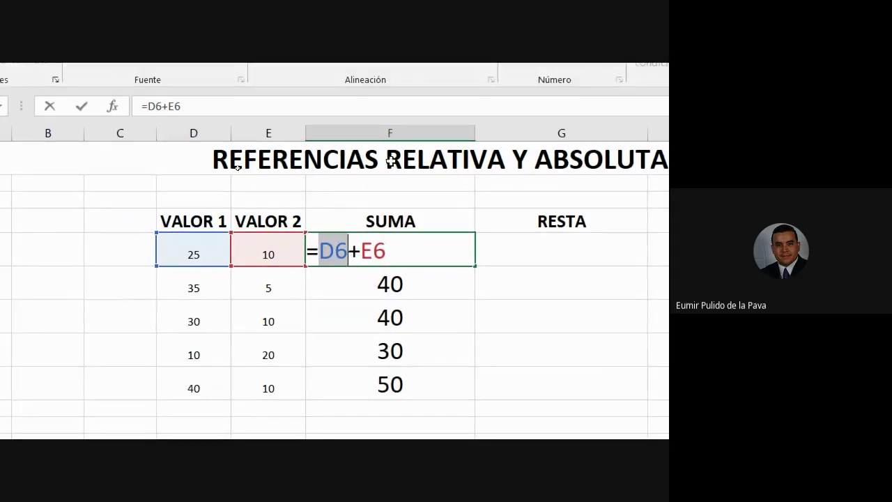
Highlight the D6+E6 part of the formula in F6 to examine both references, and close the cell without changing it
left_click(321, 251)
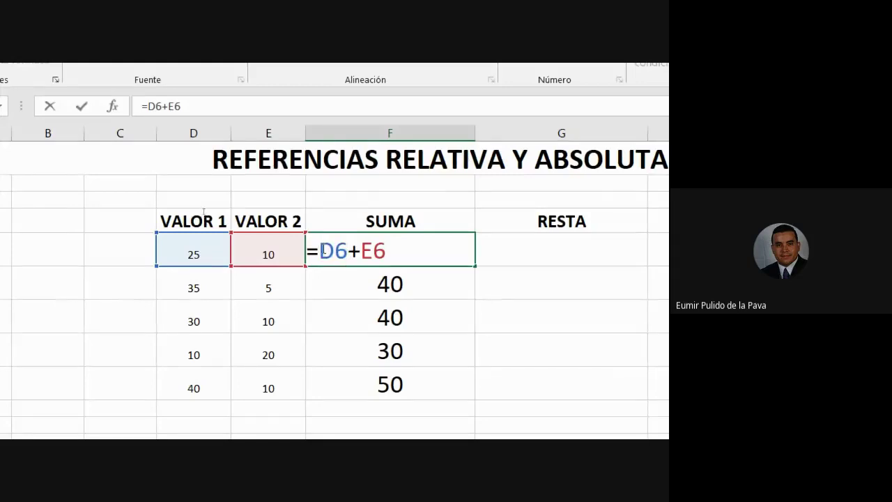
left_click_drag(322, 250, 386, 251)
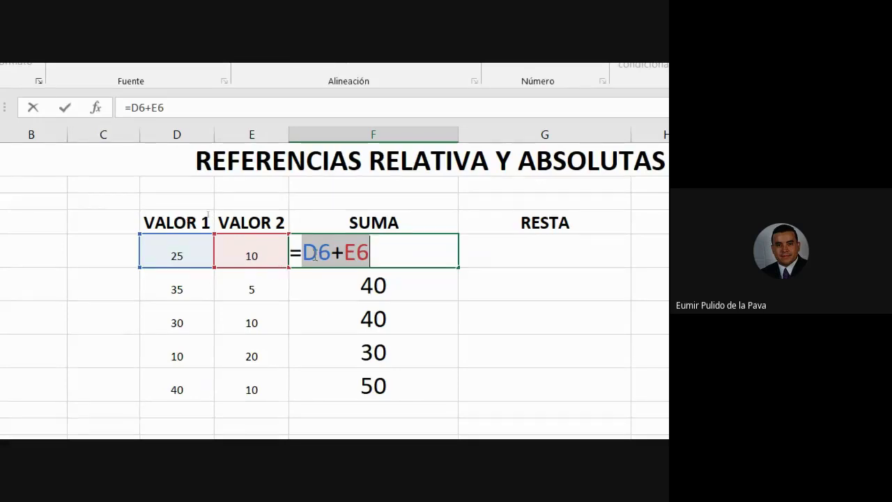
key("Left")
key("shift+Right")
key("shift+Right")
key("shift+Right")
key("shift+Right")
key("shift+Right")
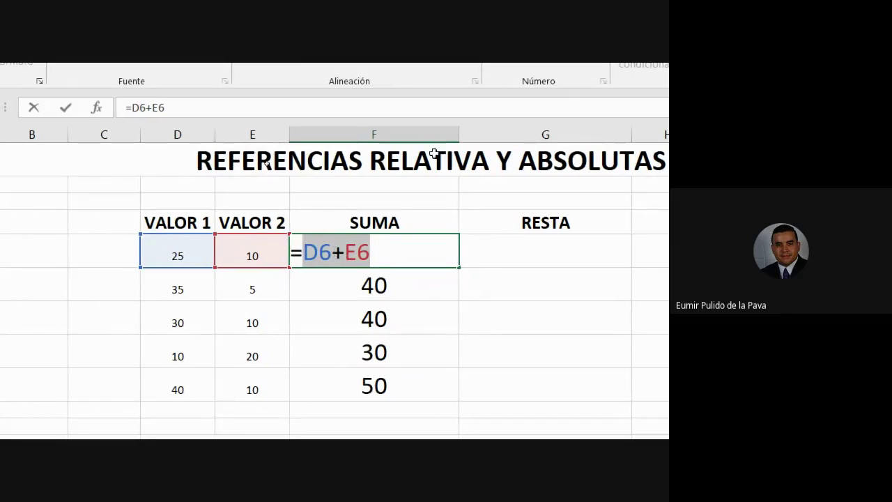
left_click(319, 252)
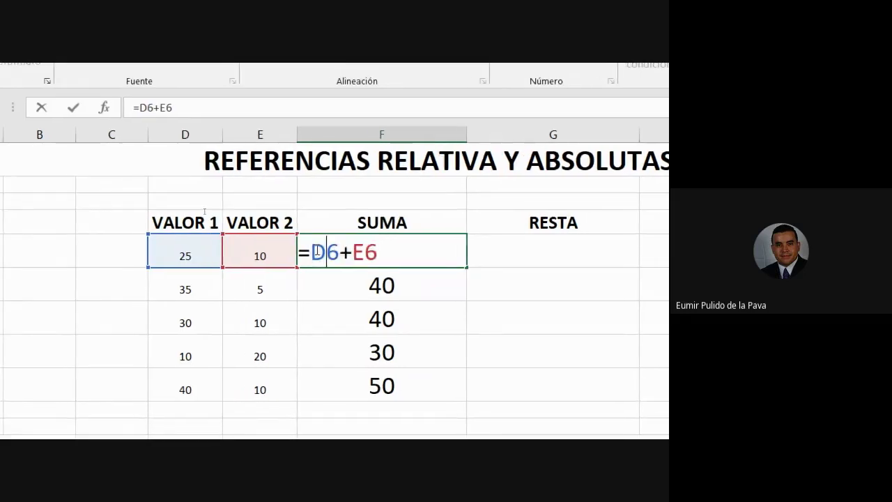
double_click(318, 251)
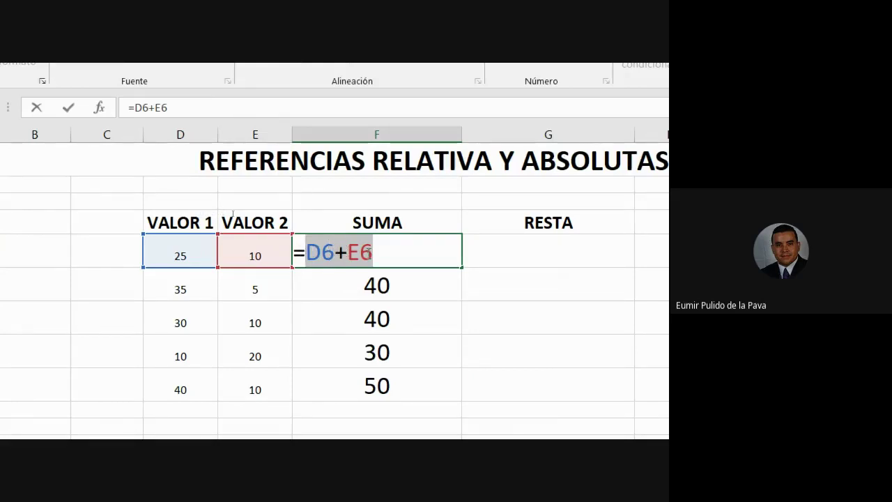
key("Return")
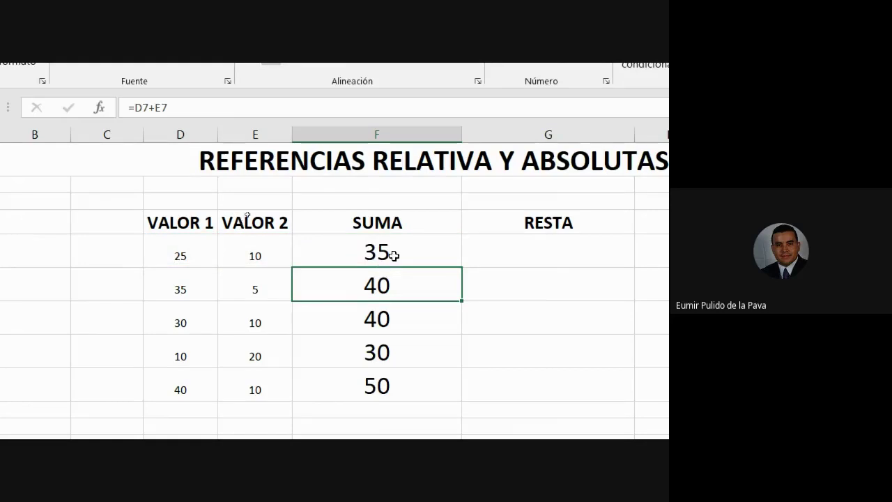
Fill F6 down through F10 again, and open the copied formula in F7 to highlight its D7+E7 references
left_click(441, 247)
left_click_drag(462, 265, 449, 399)
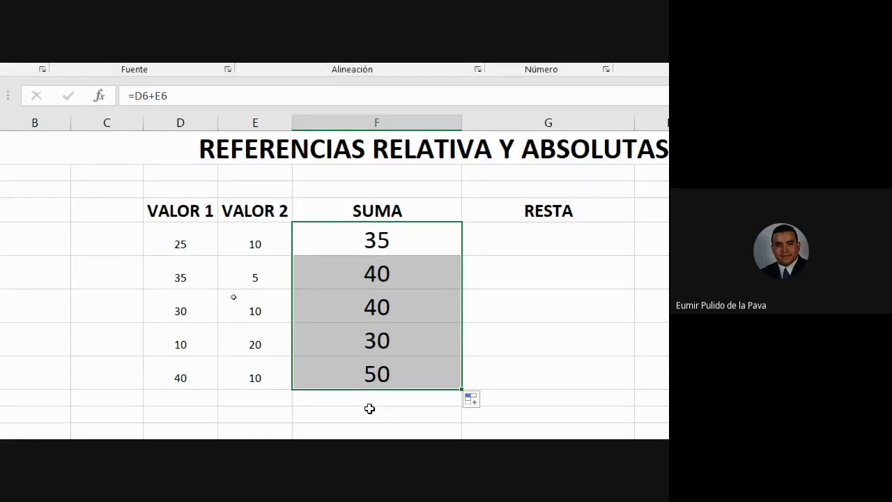
double_click(335, 271)
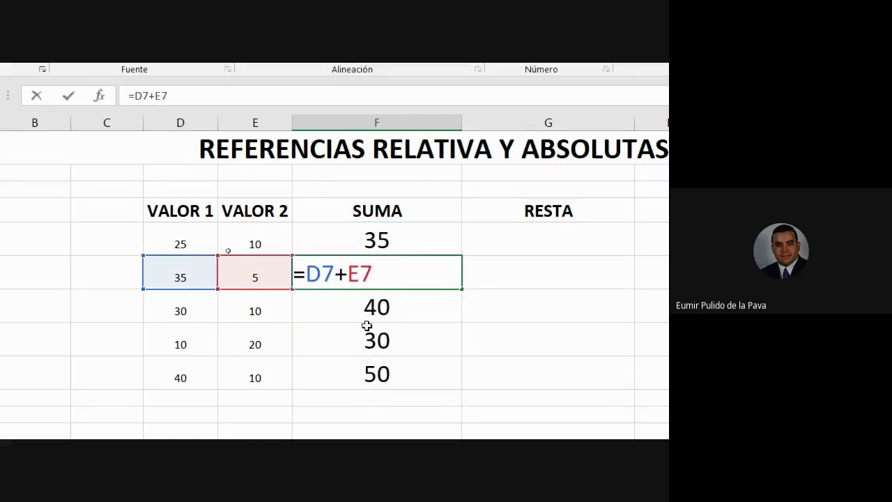
left_click_drag(306, 274, 374, 278)
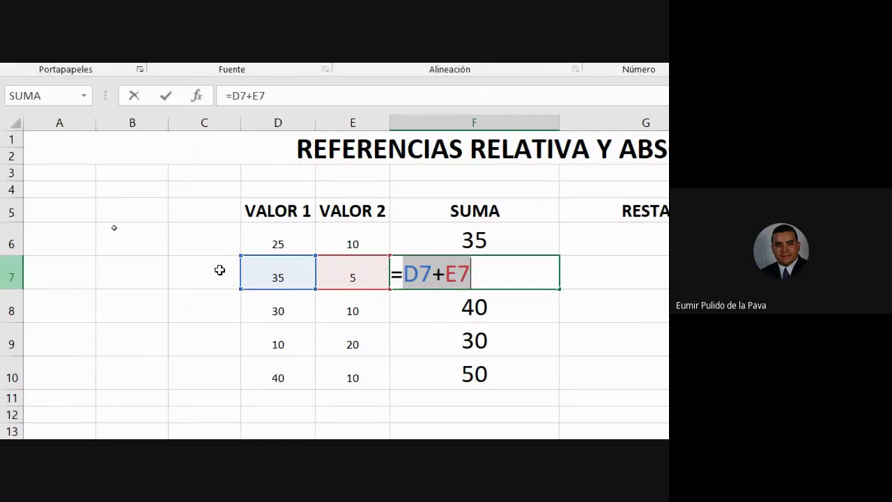
Highlight the D7 reference and the E7 reference separately in the formula of F7
left_click(409, 276)
double_click(409, 276)
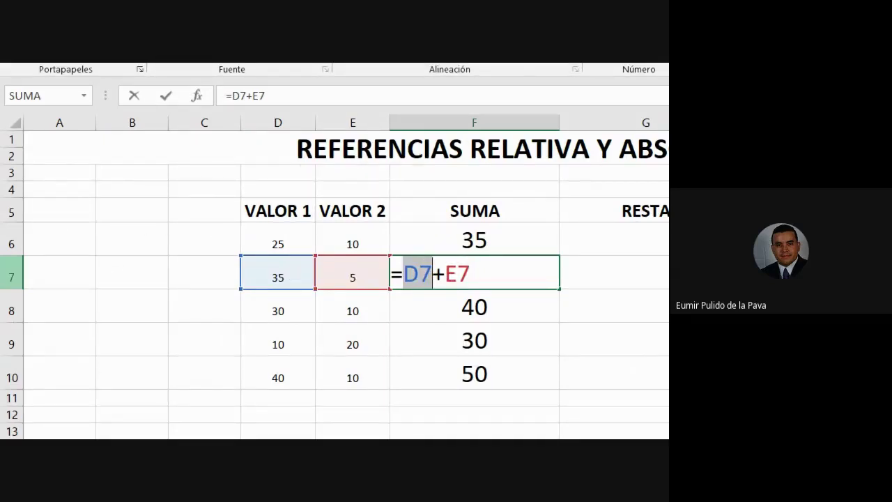
double_click(455, 276)
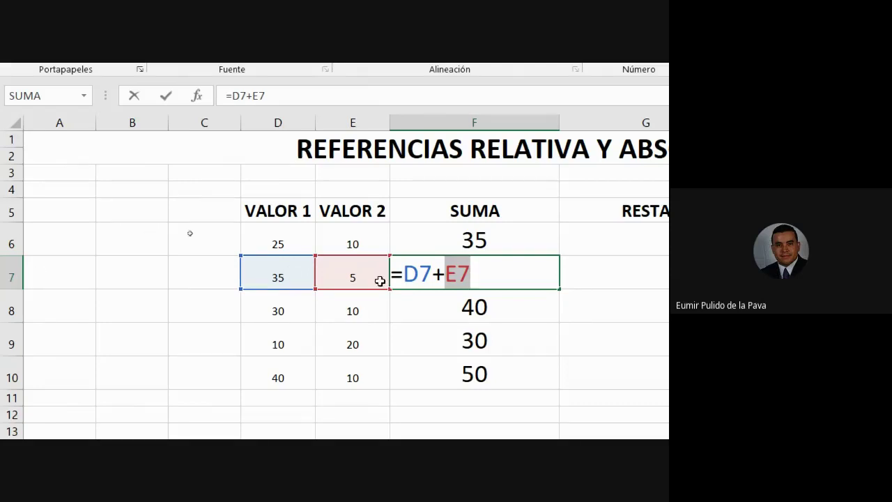
Fill the sum formula from F6 down through F10 again, and highlight the row number in F6's D6 reference
left_click(548, 251)
left_click_drag(559, 255, 544, 385)
double_click(505, 243)
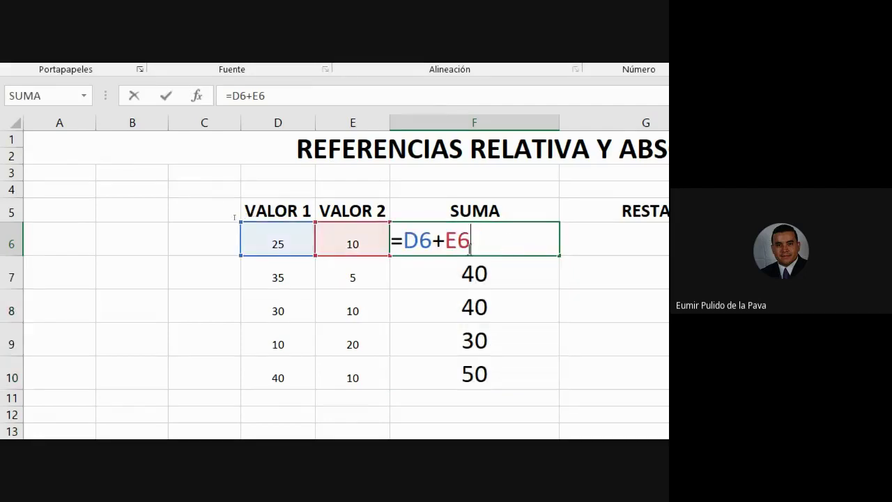
left_click_drag(469, 242, 431, 244)
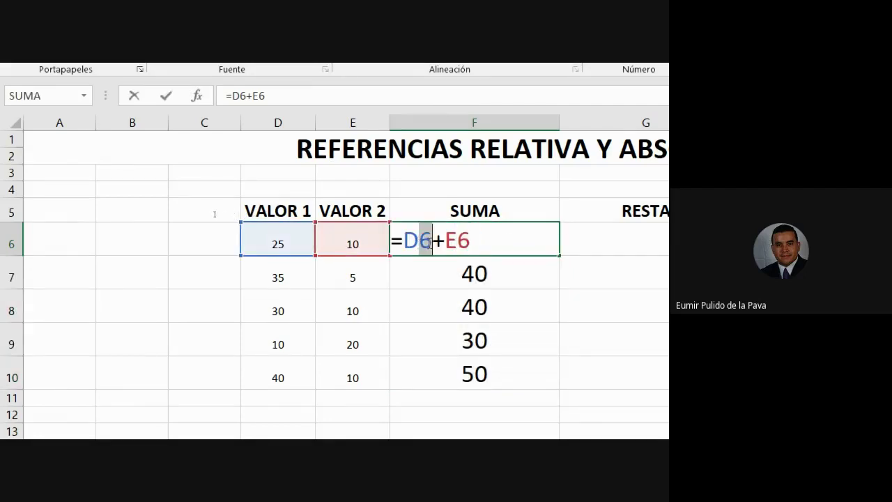
Open the copied formulas in F7 and F8 to highlight the row numbers of their references, leaving both cells unedited
double_click(508, 275)
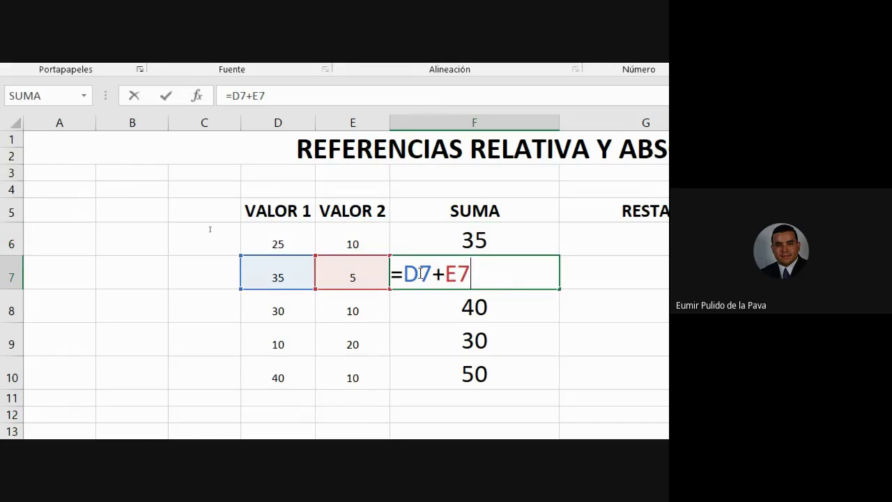
left_click_drag(421, 274, 481, 274)
key("Escape")
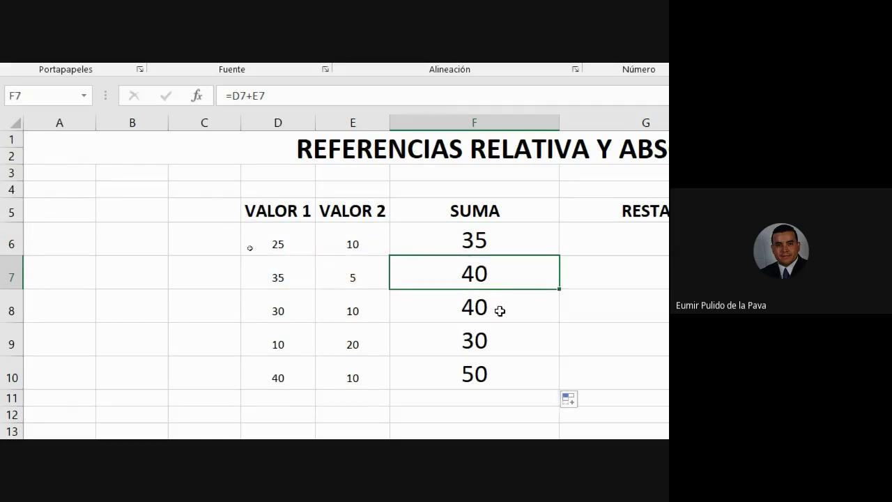
double_click(496, 309)
left_click_drag(417, 307, 478, 308)
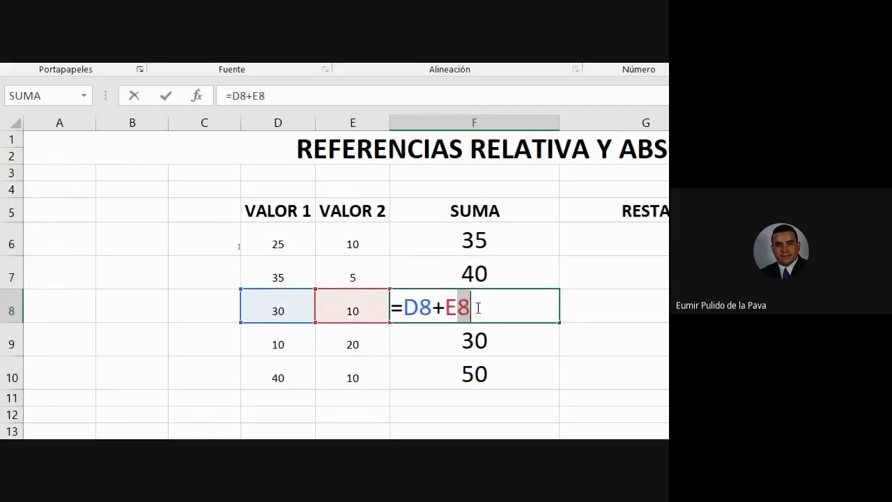
key("Escape")
Examine the row numbers in the copied formulas of F9 and F10, and close both cells without editing them
double_click(465, 341)
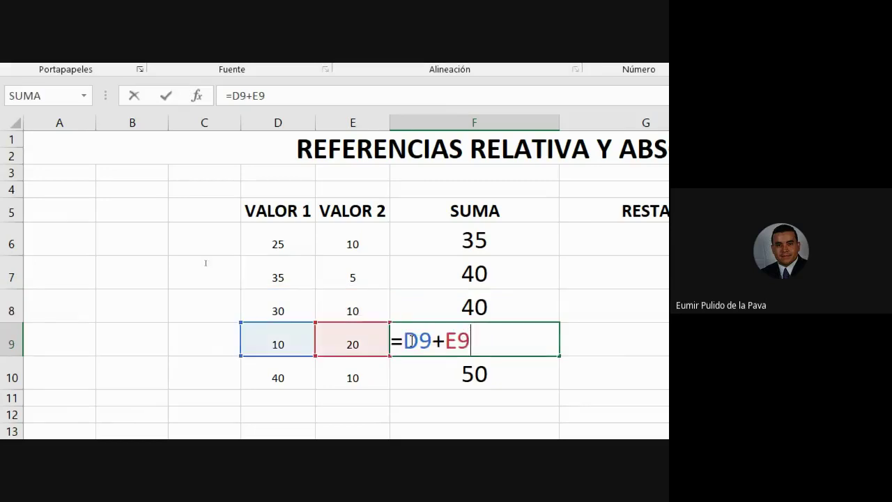
left_click_drag(418, 341, 472, 341)
key("Escape")
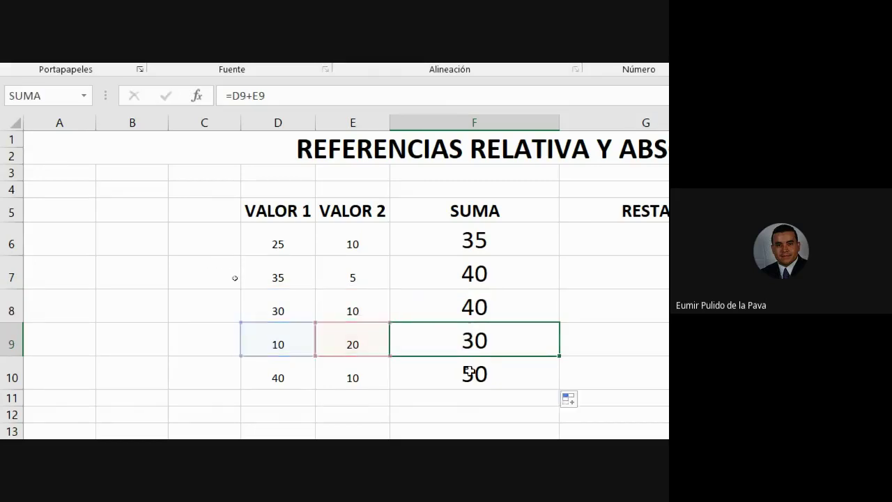
double_click(426, 375)
left_click_drag(418, 374, 497, 377)
key("Escape")
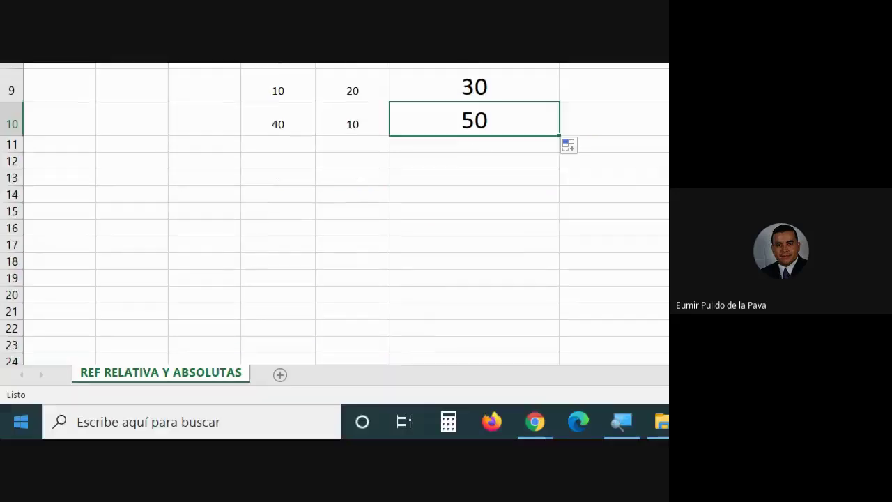
Reduce the Magnifier zoom to 100% and open Paint
left_click(616, 426)
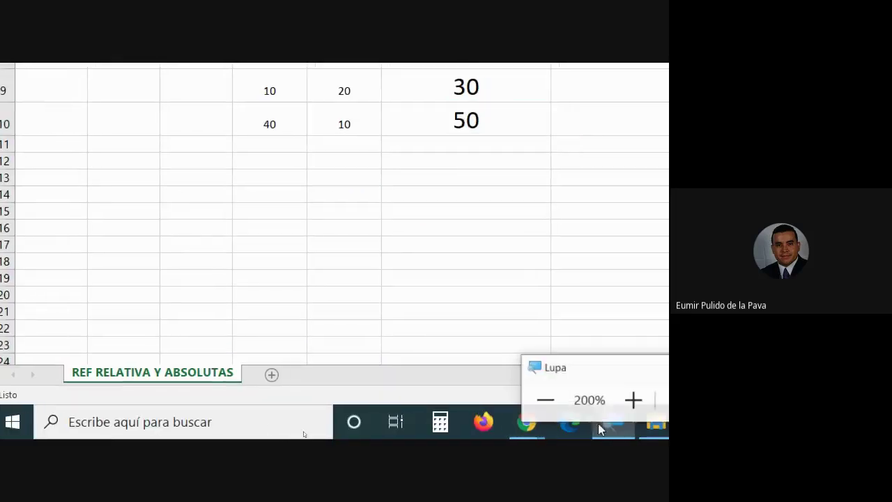
left_click(543, 399)
left_click(85, 430)
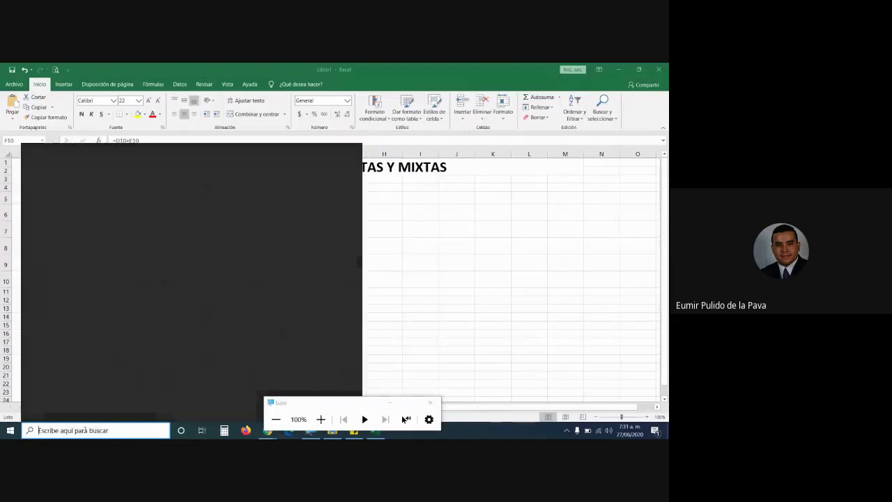
type("PAINT")
key("Return")
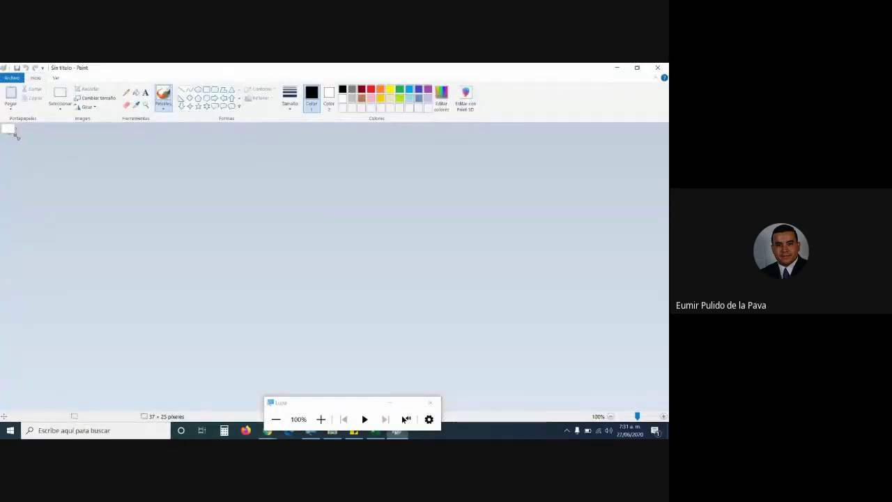
Enlarge the Paint canvas to about 1535 × 596 pixels and write =D6+E6 near its upper-left corner, matching the formula in Excel's F6
left_click_drag(15, 132, 537, 332)
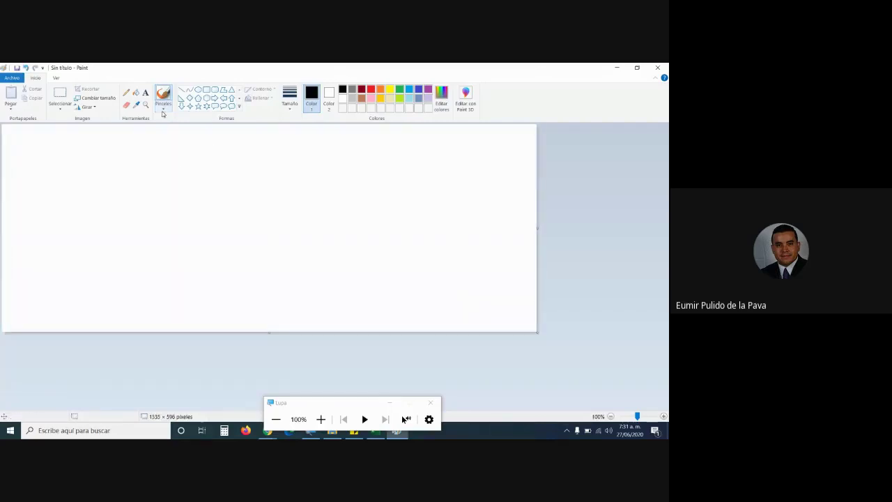
left_click(145, 92)
left_click(57, 129)
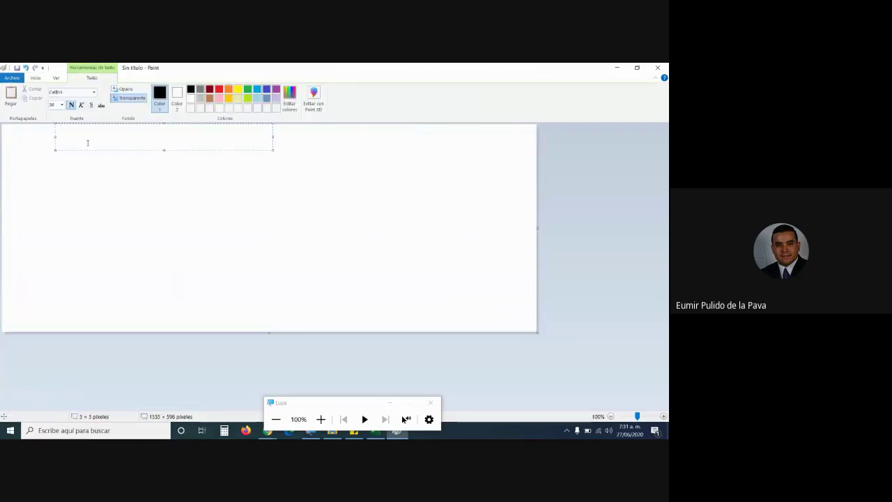
type("=")
key("super+plus")
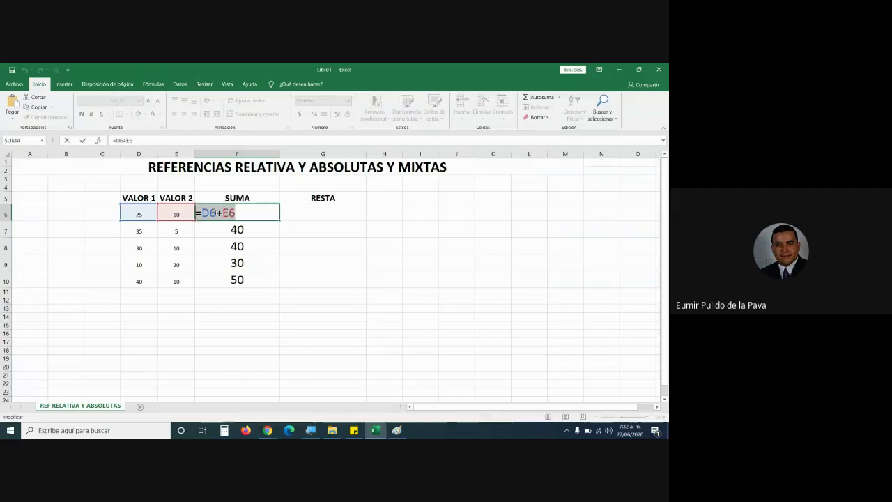
key("Tab")
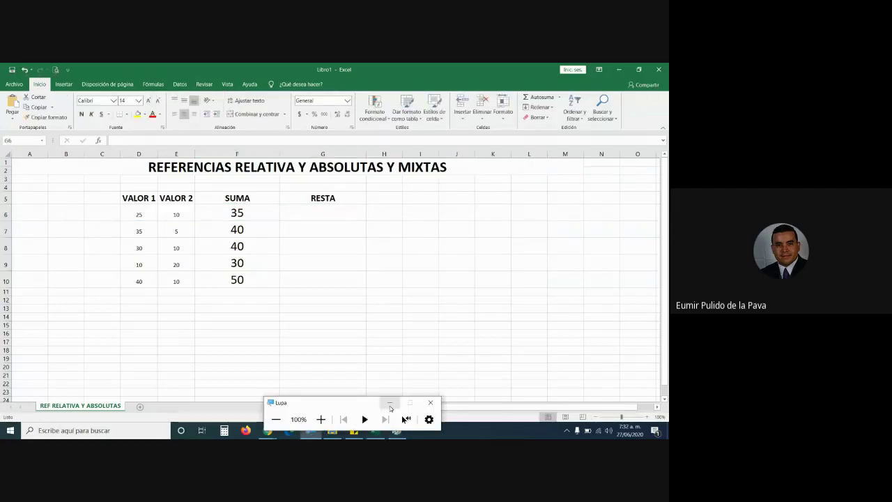
left_click(392, 404)
left_click(397, 431)
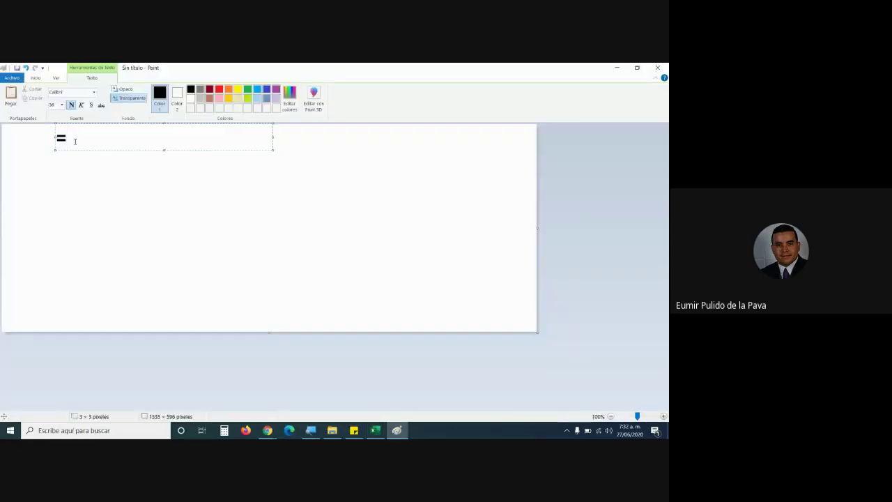
type("D6+E6")
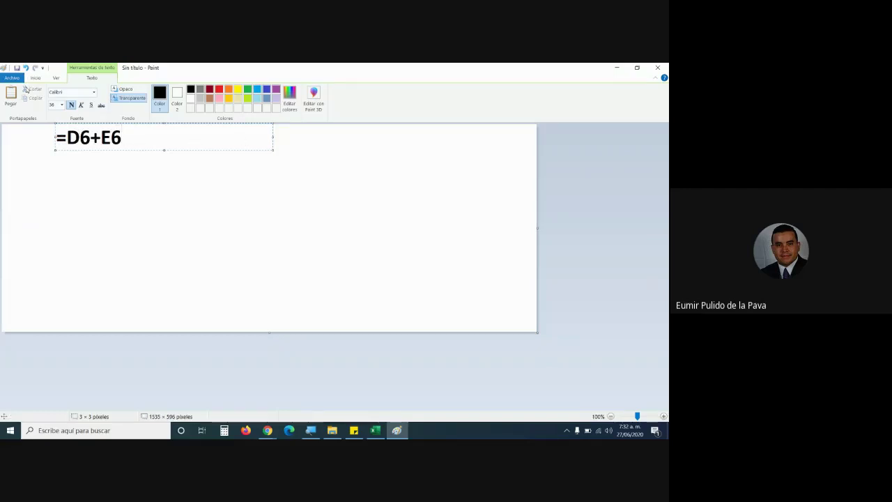
left_click(61, 177)
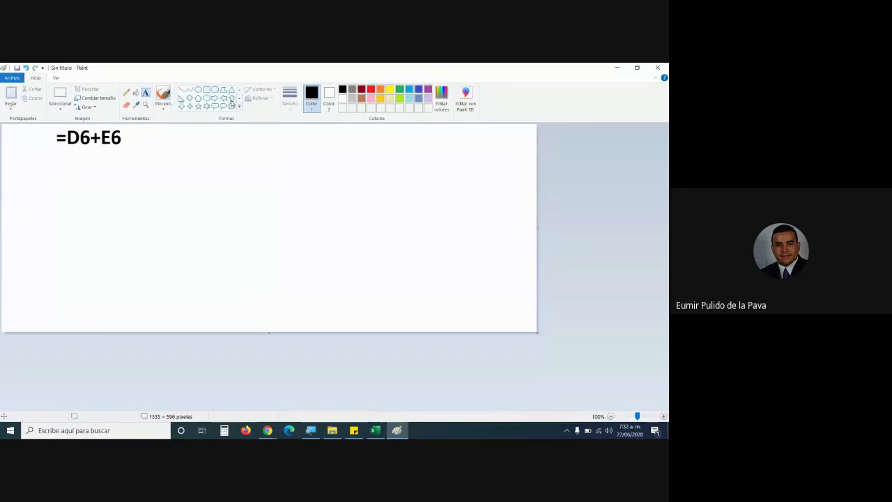
Draw a tall downward block arrow and place it directly below the =D6+E6 text
left_click(181, 105)
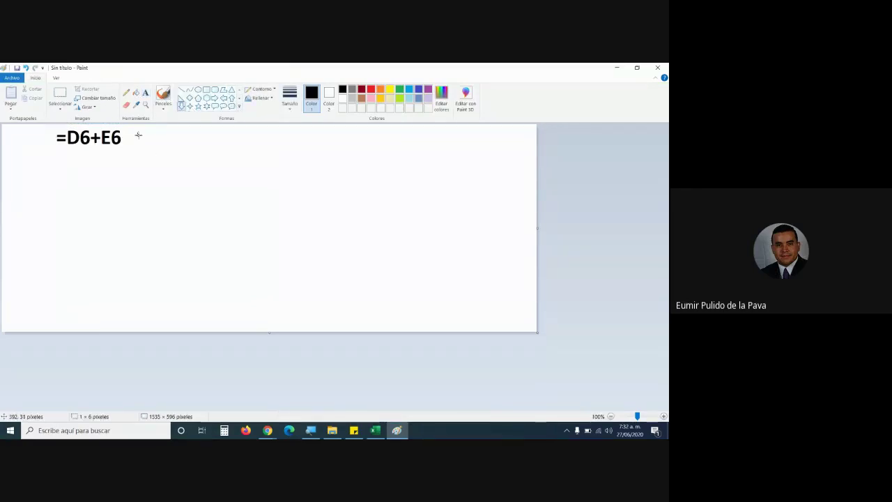
left_click_drag(137, 132, 183, 263)
left_click_drag(173, 197, 102, 214)
left_click(160, 224)
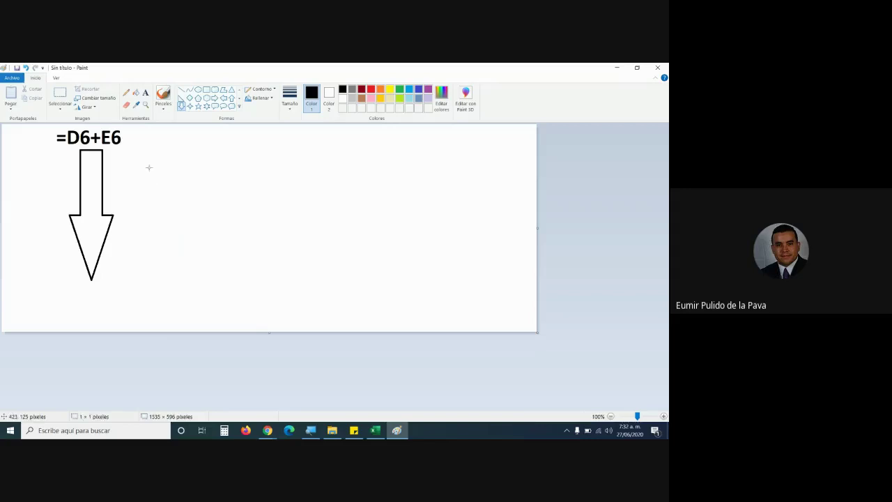
Add the text "Se aumenta la posición de la fila" to the right of the arrow
left_click(145, 95)
left_click(145, 145)
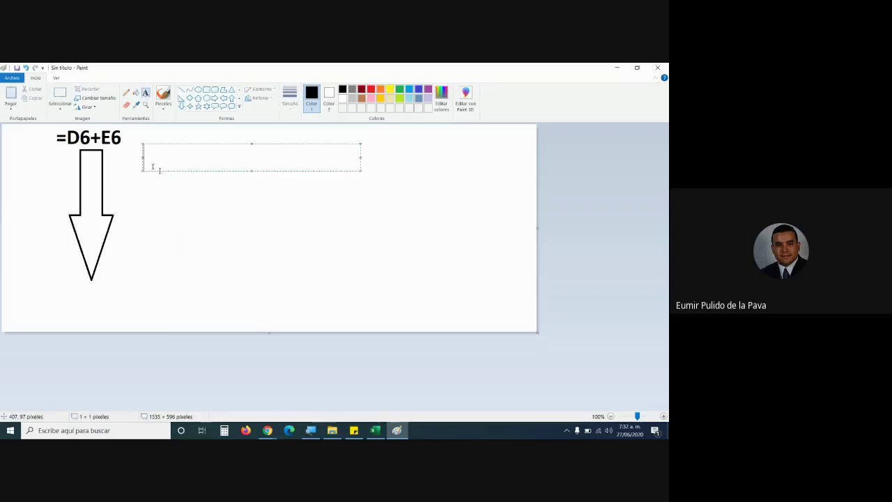
type("sE")
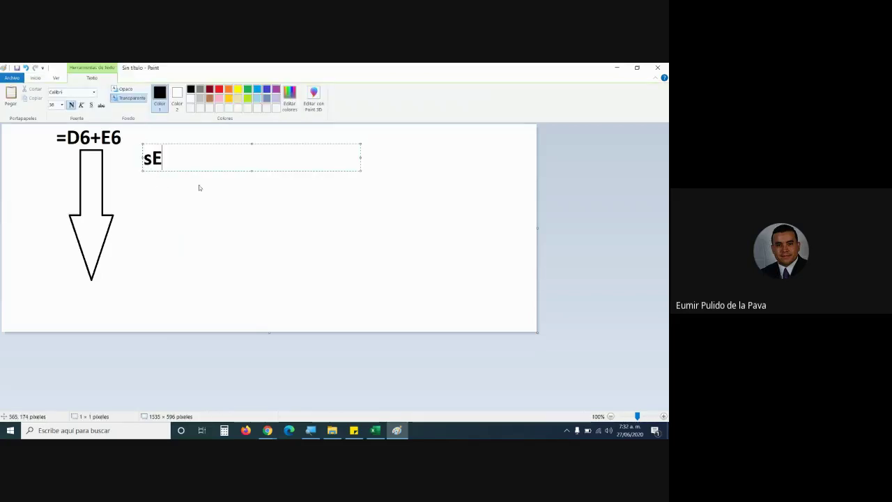
key("BackSpace")
key("BackSpace")
type("Se au")
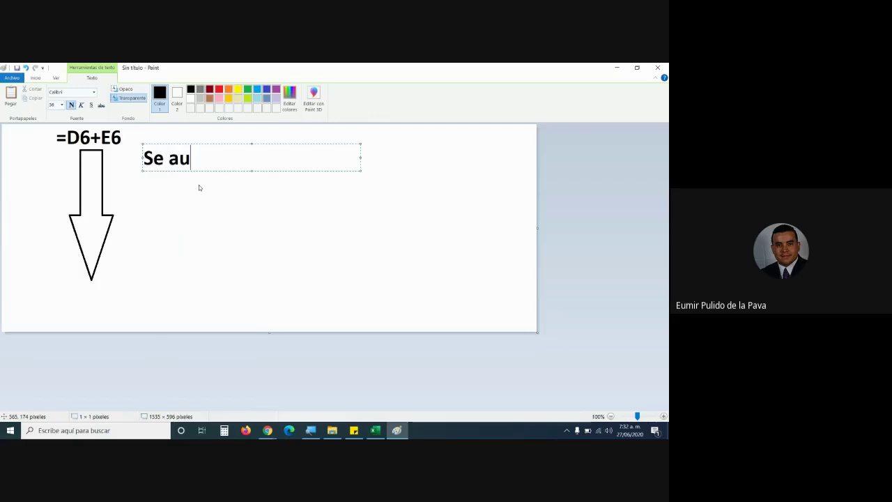
type("menta la posi")
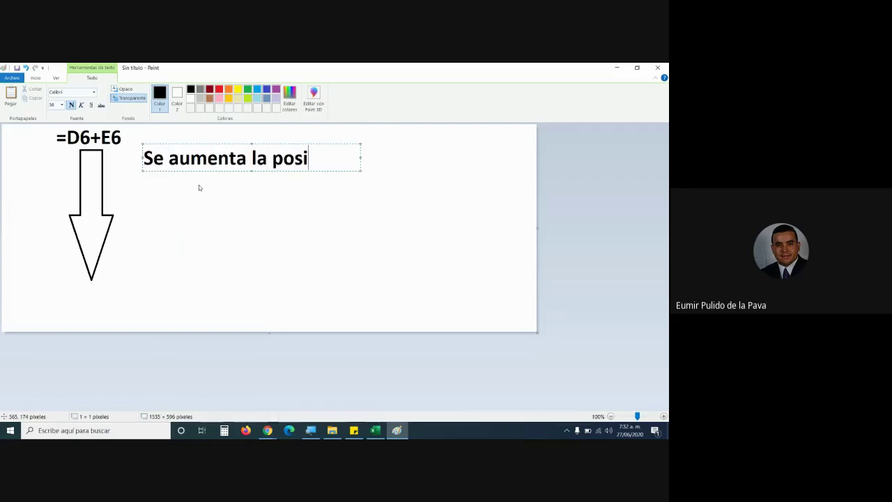
type("ción de la fi")
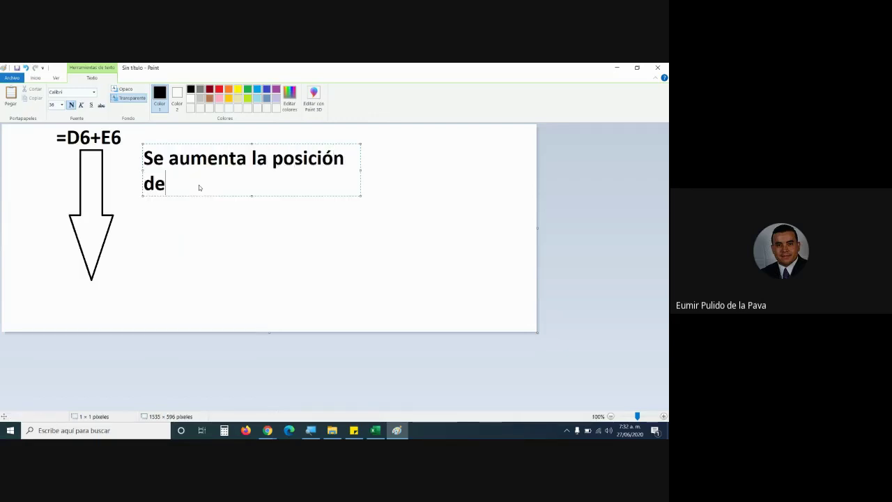
type("la fila")
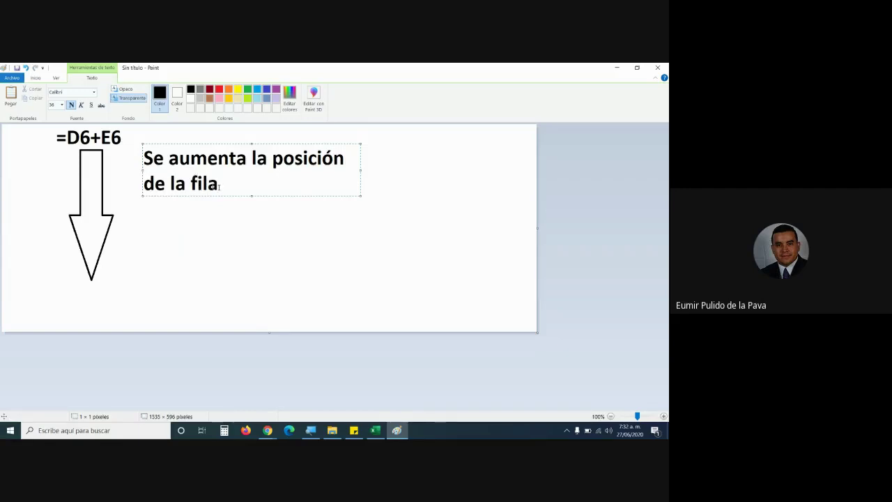
left_click(360, 193)
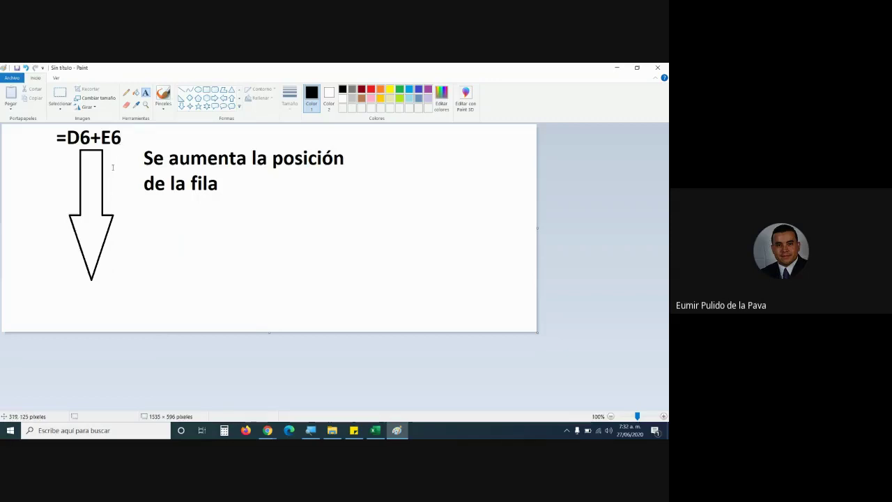
Switch to Google Meet to admit the waiting participant and check the meeting chat, and return to Paint
left_click(270, 432)
left_click(233, 410)
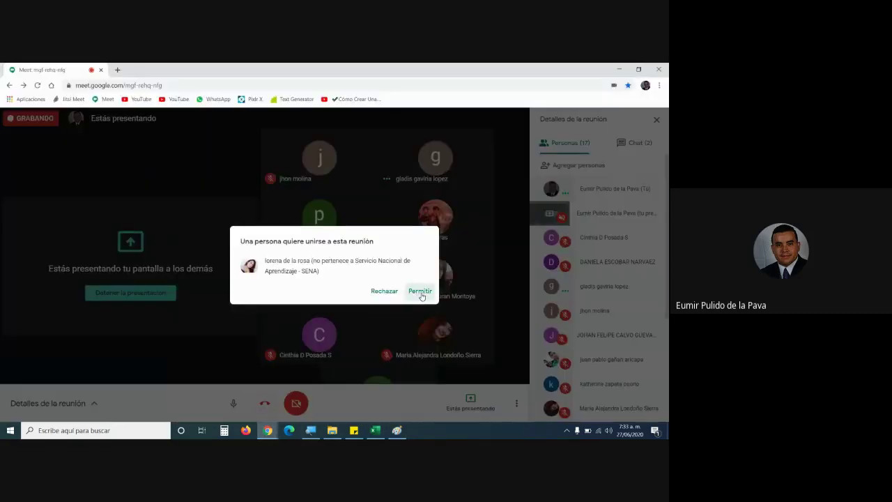
left_click(421, 292)
left_click(640, 143)
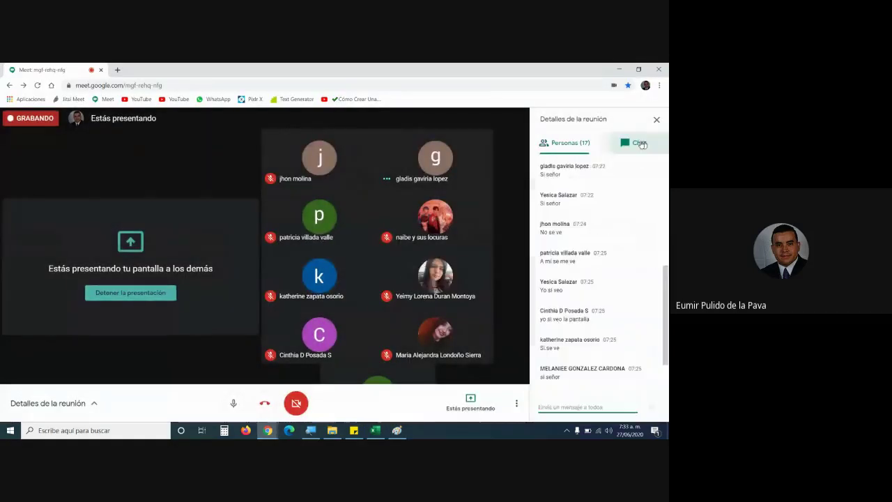
left_click(397, 430)
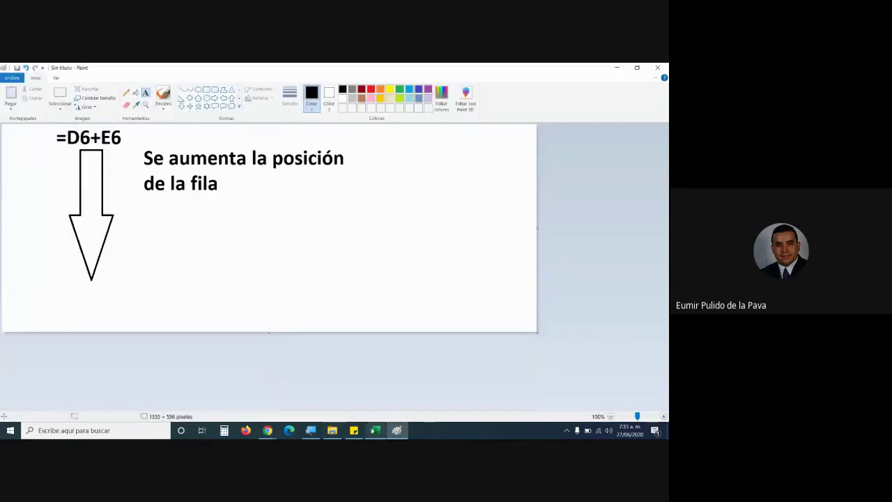
Copy the formula text =D10+E10 from F10 in Excel and switch back to Paint
left_click(375, 430)
double_click(218, 280)
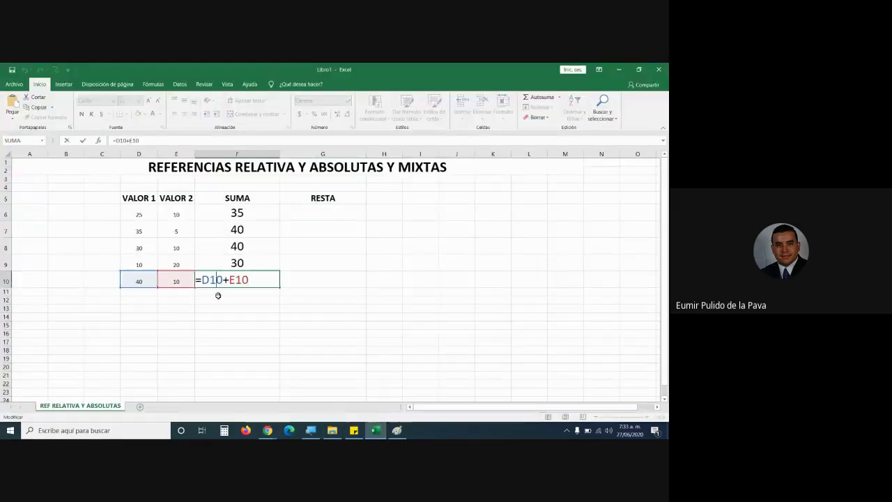
mouse_move(202, 280)
left_mouse_down()
mouse_move(253, 282)
mouse_move(196, 280)
left_mouse_up()
key("ctrl+c")
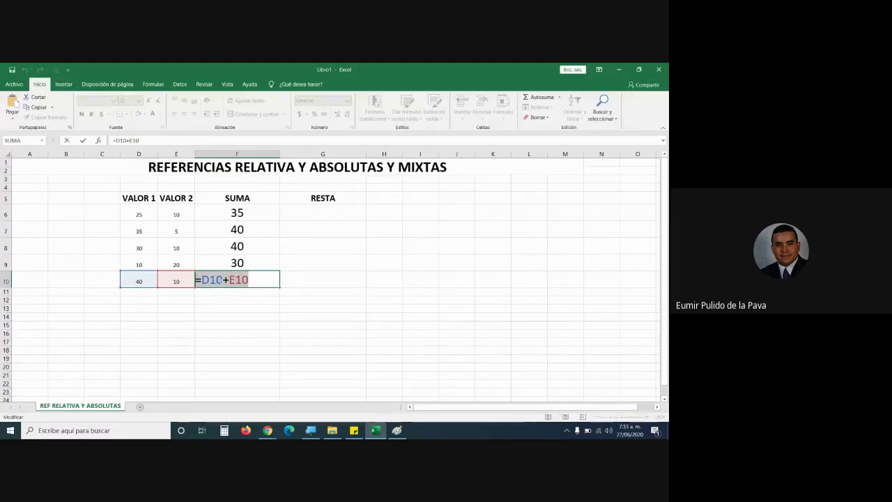
left_click(397, 430)
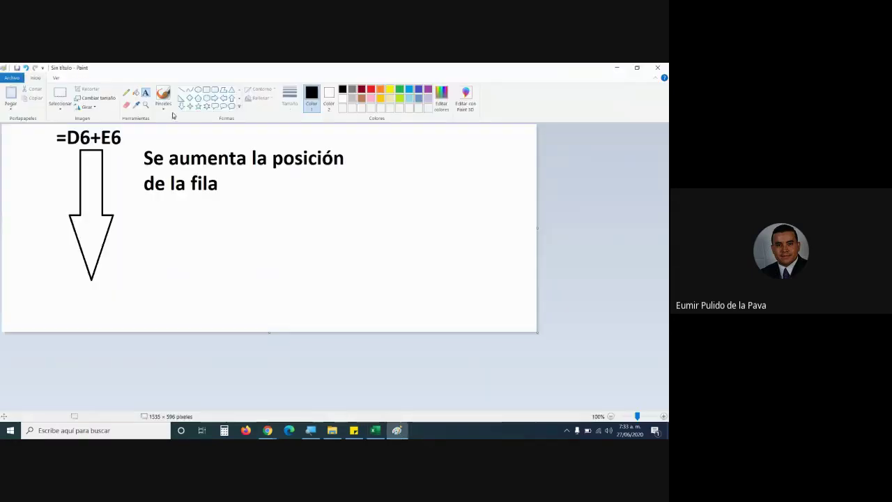
Paste =D10+E10 below the arrow tip and colour both row numbers 10 red
left_click(48, 288)
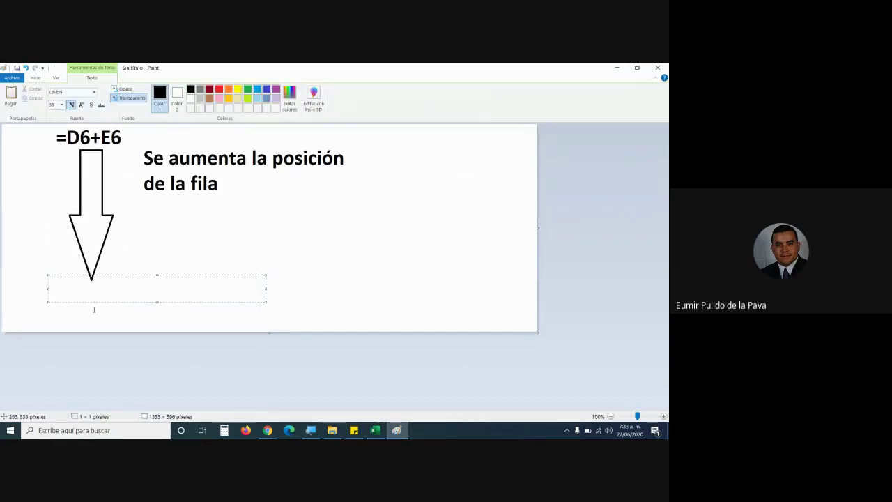
key("ctrl+v")
mouse_move(135, 289)
left_mouse_down()
mouse_move(49, 290)
mouse_move(93, 290)
left_mouse_up()
left_click(78, 291)
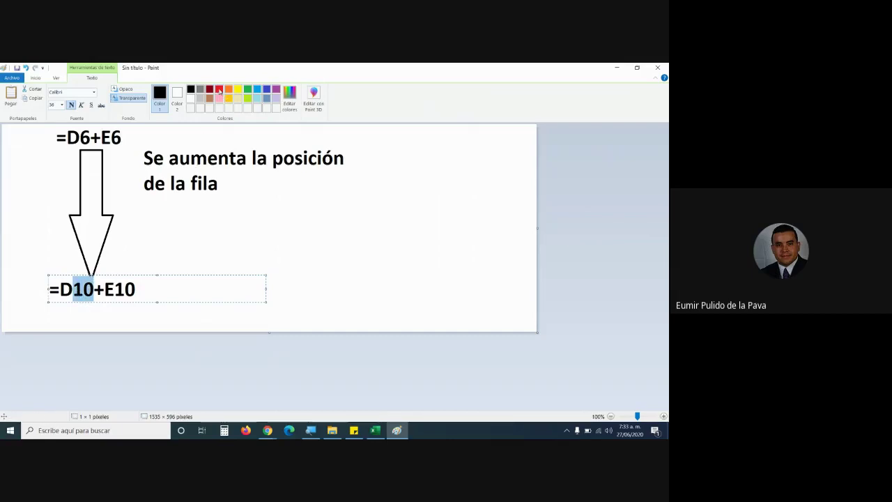
left_click(219, 90)
left_click_drag(115, 288, 135, 289)
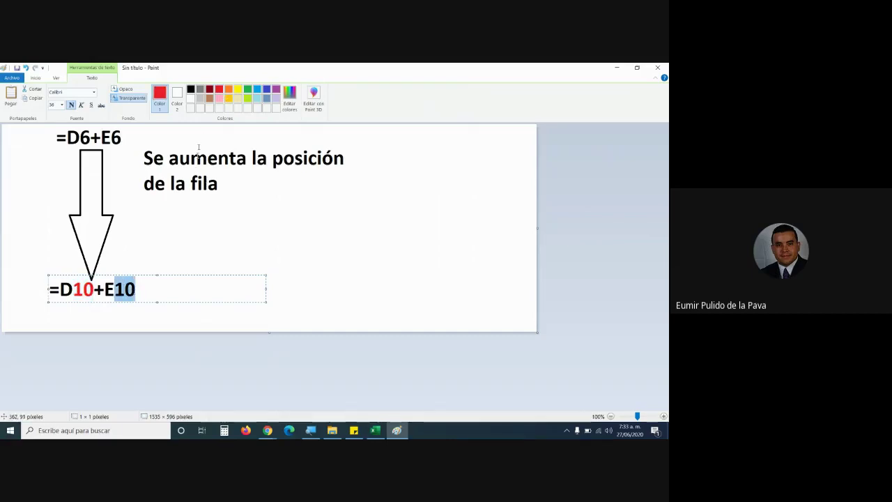
left_click(221, 90)
left_click(303, 288)
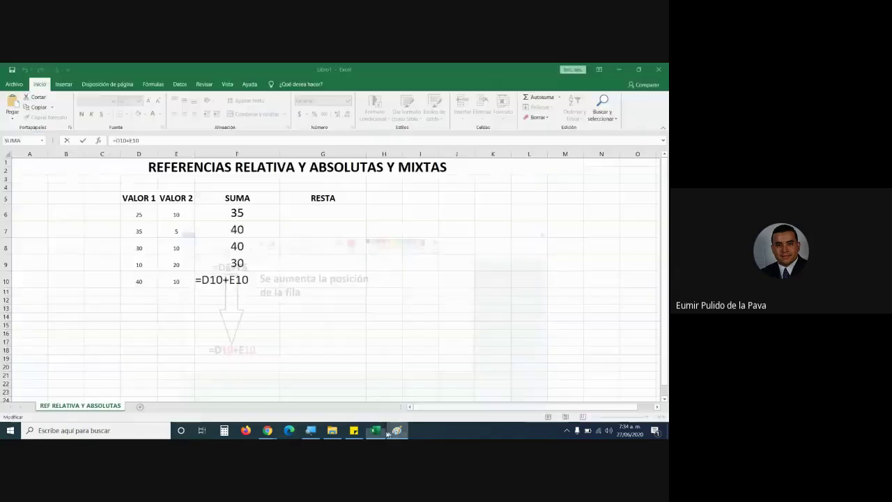
Switch to Excel, close the edit in F10 and examine the sum formula in F6 without changing it
left_click(375, 430)
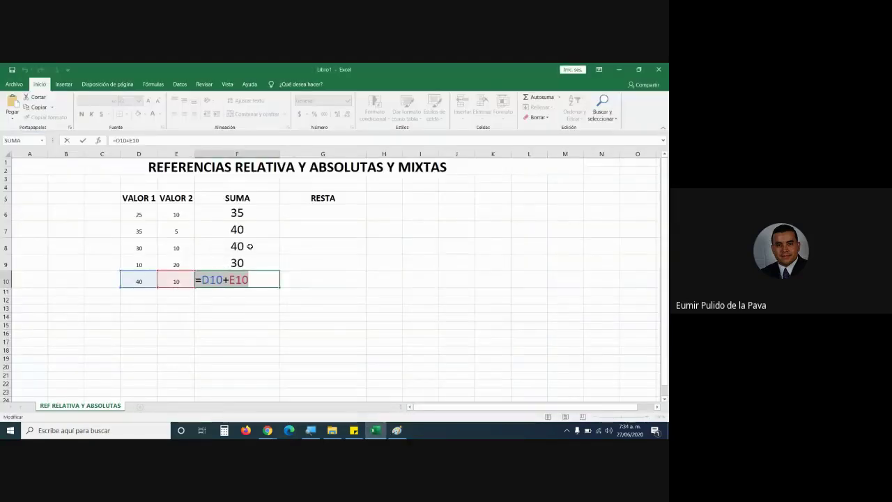
key("Return")
double_click(263, 208)
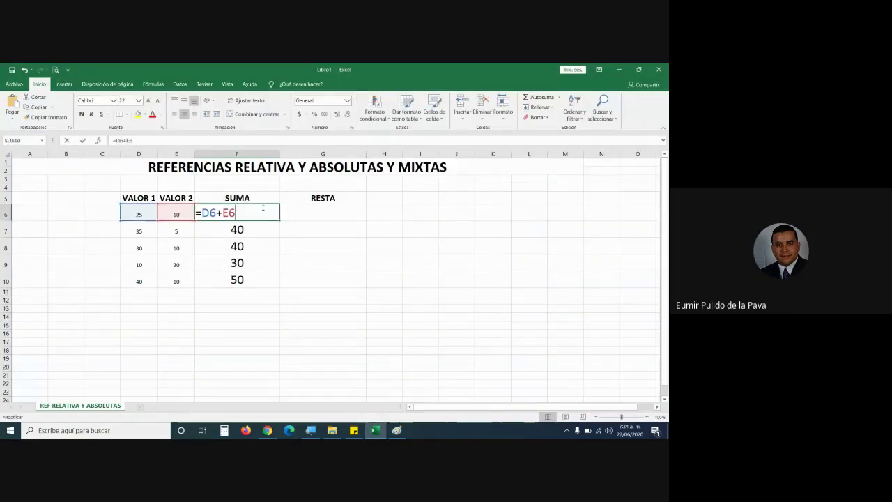
left_click_drag(263, 207, 201, 213)
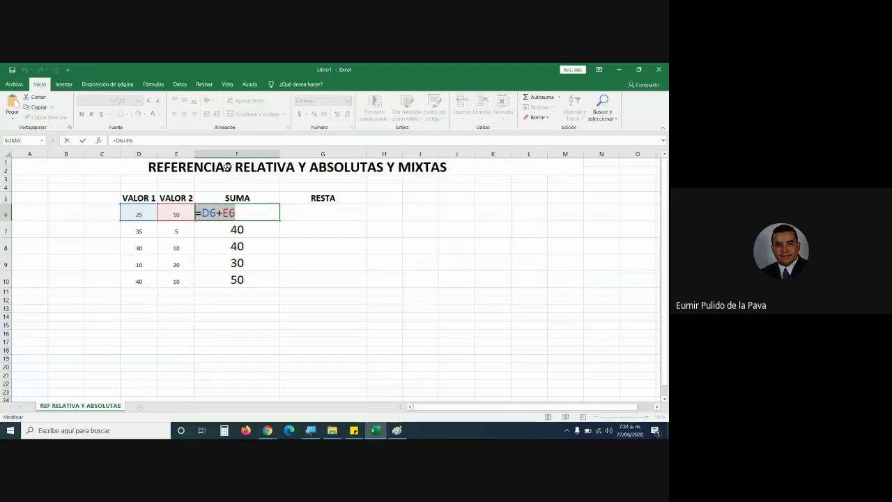
left_click(320, 214)
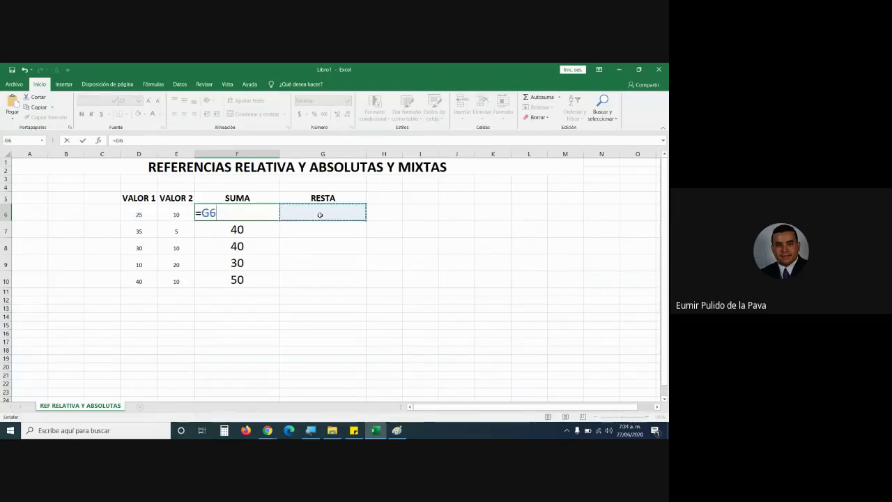
key("Escape")
Enter the subtraction formula =D6-E6 in cell G6 under RESTA
left_click(319, 215)
type("=")
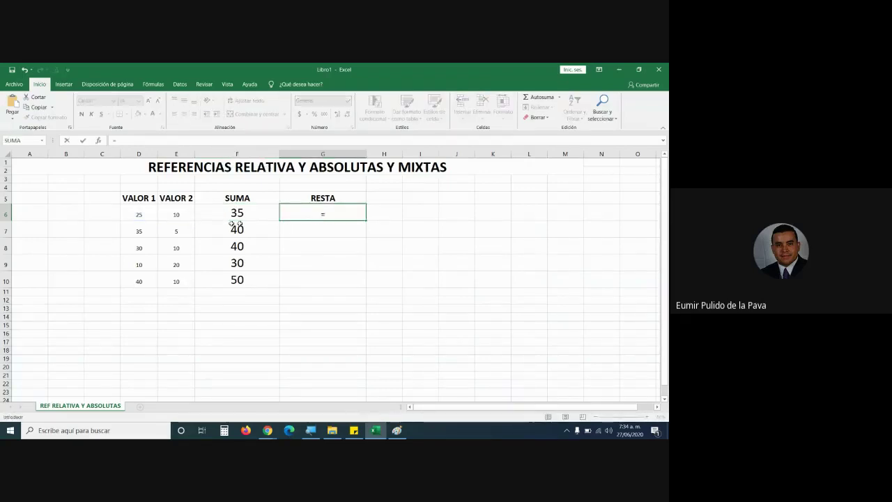
left_click(146, 215)
type("-")
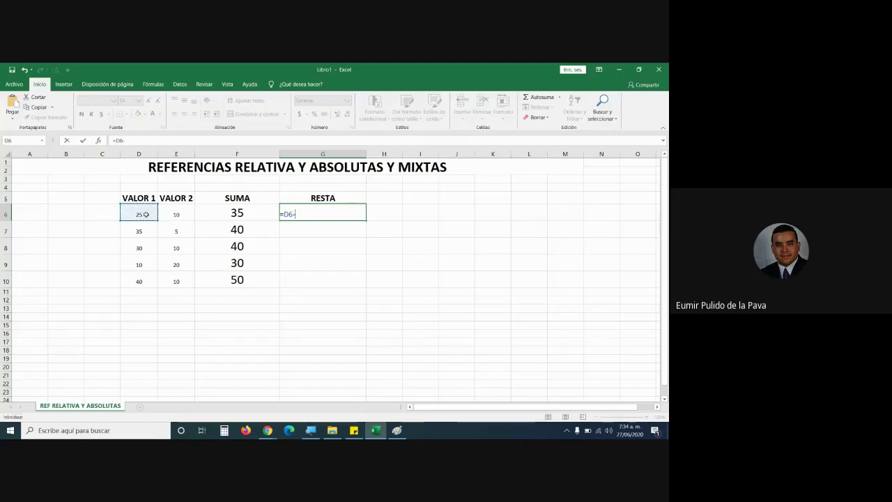
left_click(176, 214)
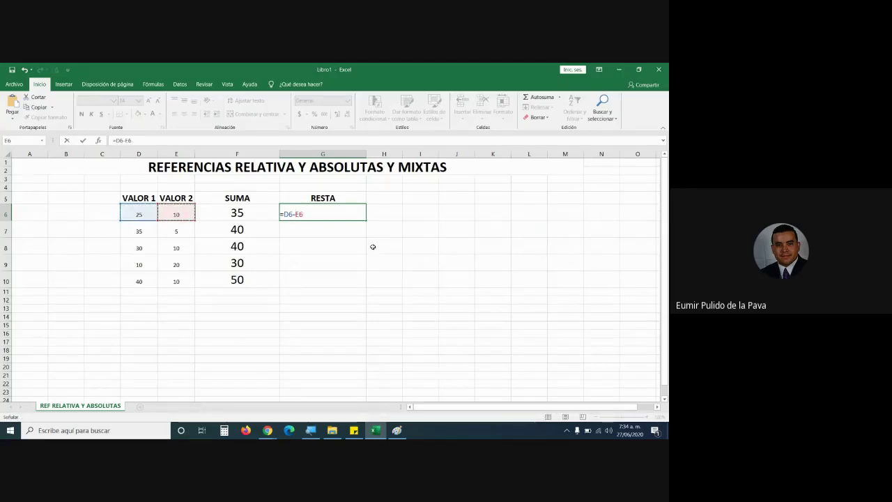
key("Return")
Copy the cell formatting of F6 onto the range G6:G10
left_click(237, 212)
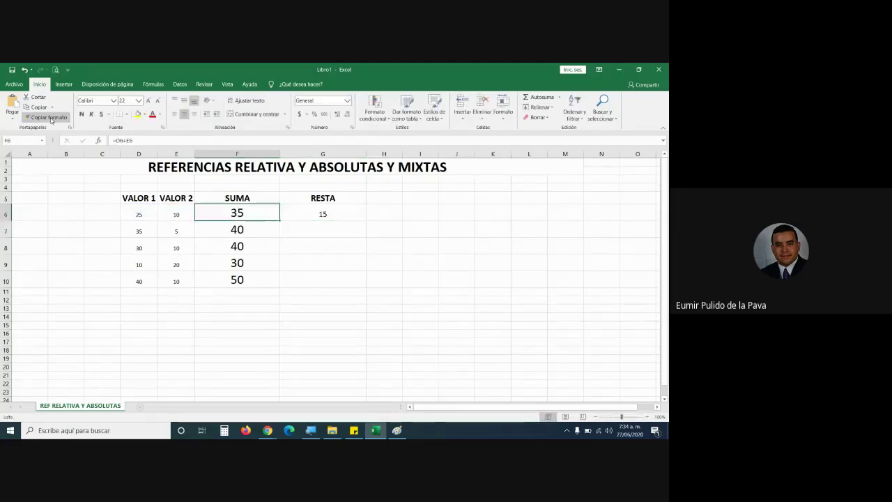
left_click(49, 117)
left_click_drag(321, 212, 339, 279)
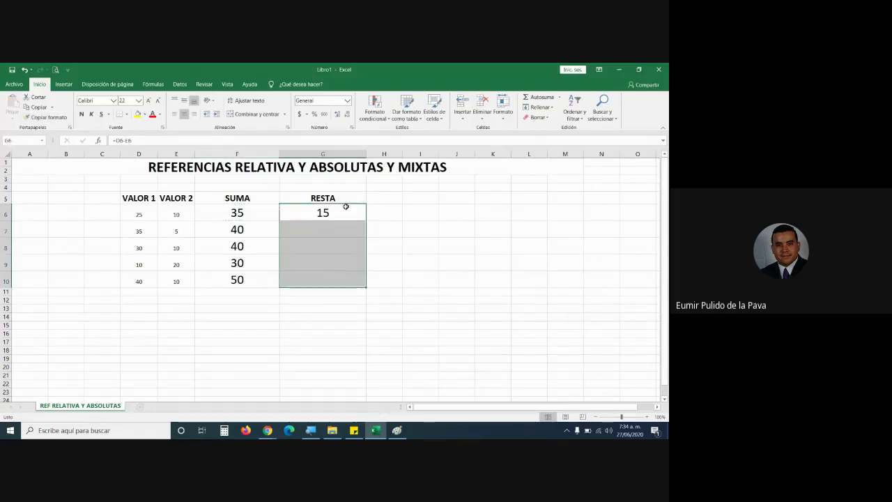
Highlight the formula in G6, check the Google Meet and Paint windows, and return to Excel
left_click(344, 212)
double_click(344, 212)
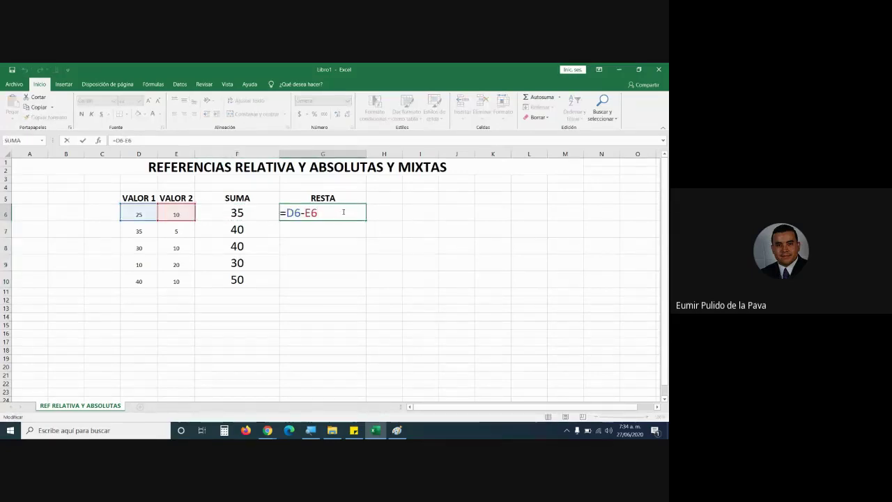
left_click_drag(320, 212, 279, 211)
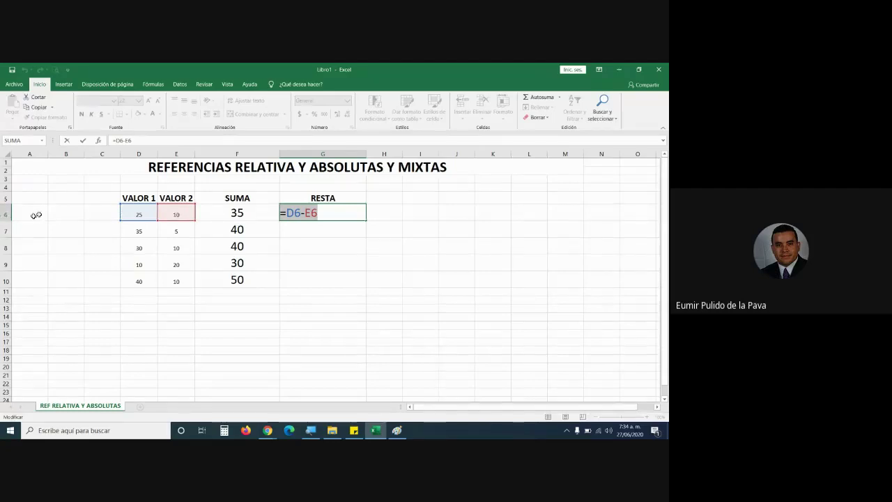
left_click(265, 429)
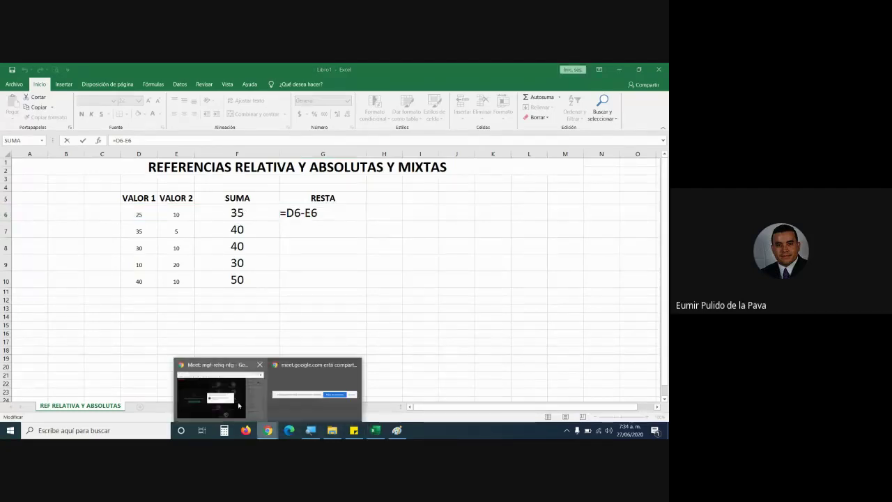
left_click(220, 394)
left_click(397, 430)
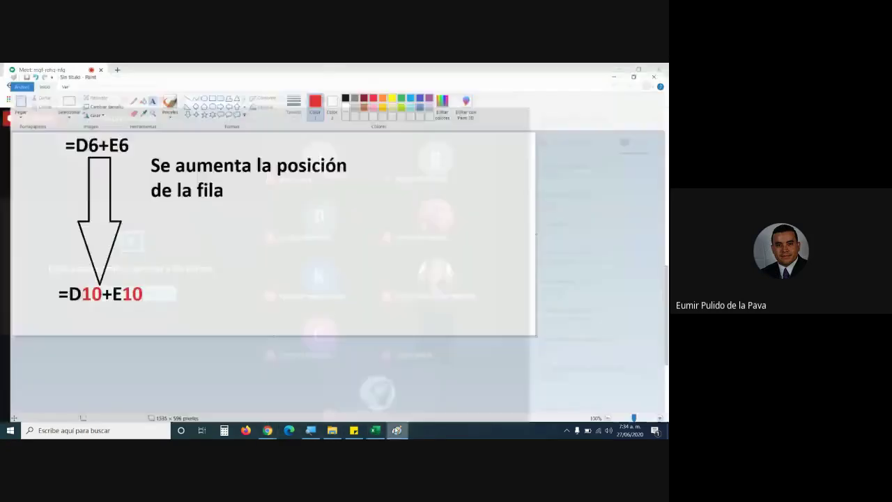
left_click(375, 430)
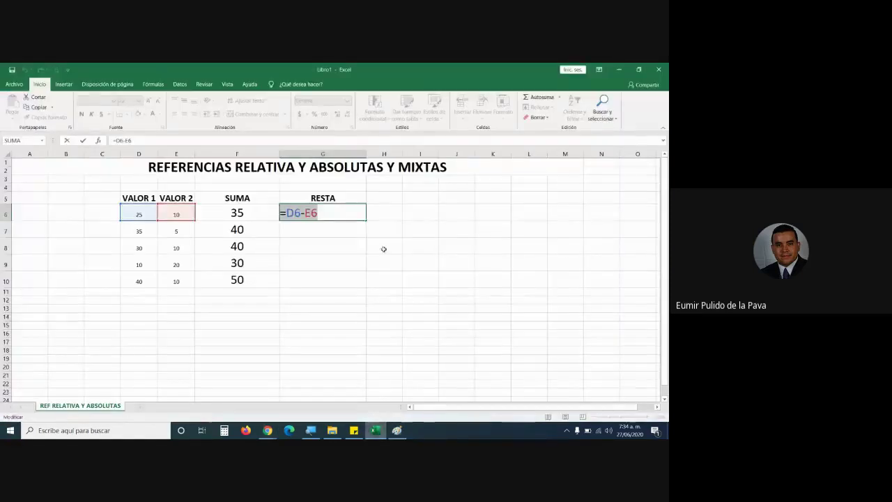
key("Return")
Fill the subtraction formula from G6 down to G10 and check the row-change diagram in Paint
left_click(331, 212)
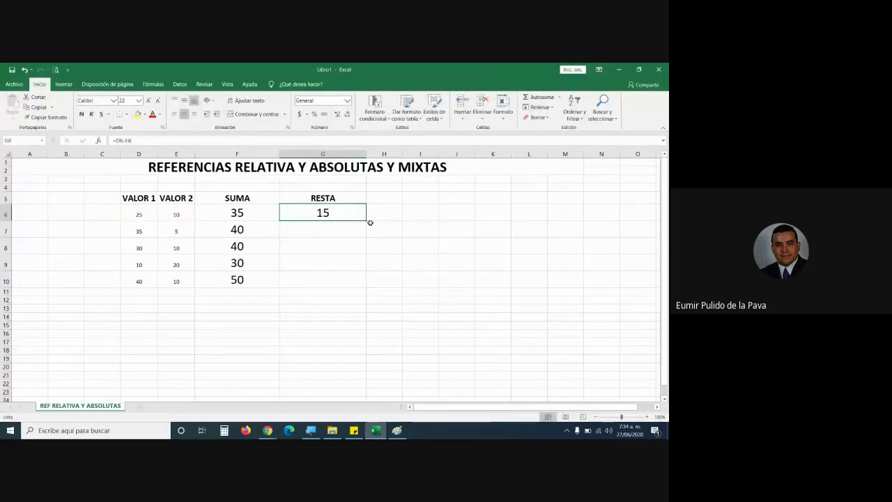
left_click_drag(370, 223, 364, 283)
left_click(397, 430)
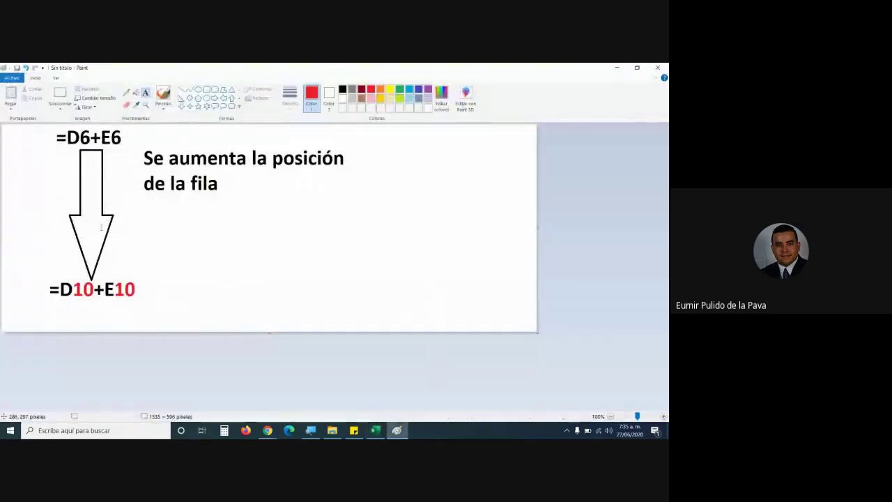
left_click(375, 430)
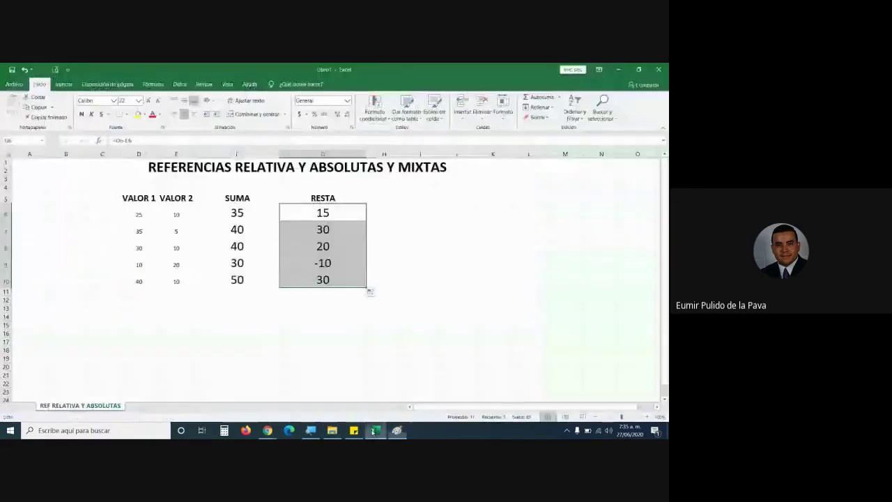
Examine the row reference in G10's formula and fill the formula down through G23
left_click(343, 277)
double_click(343, 277)
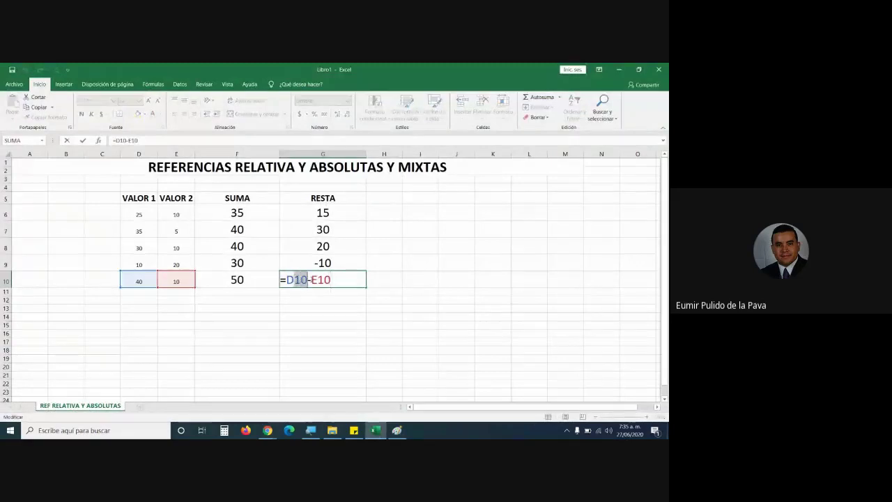
left_click_drag(331, 277, 370, 384)
key("Escape")
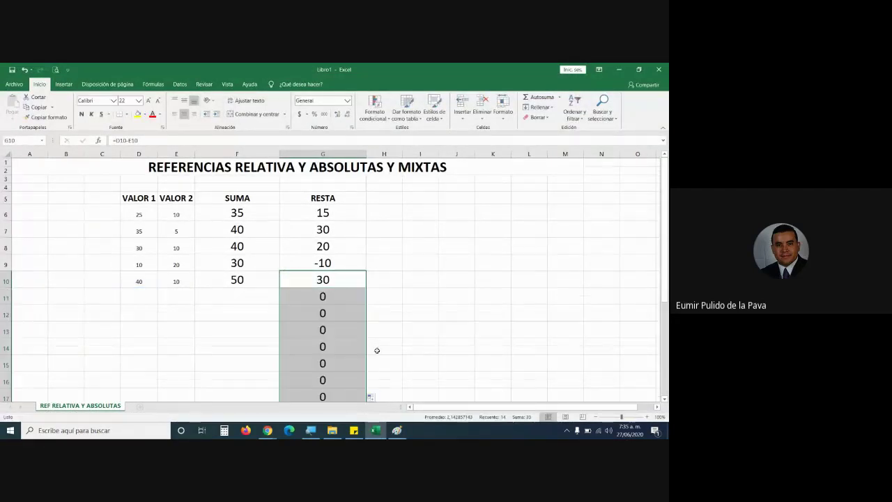
Examine the column and row references of the copied subtraction formulas in G16, G17, G21 and G23
scroll(395, 318, "down", 3)
left_click(342, 241)
key("ctrl+Down")
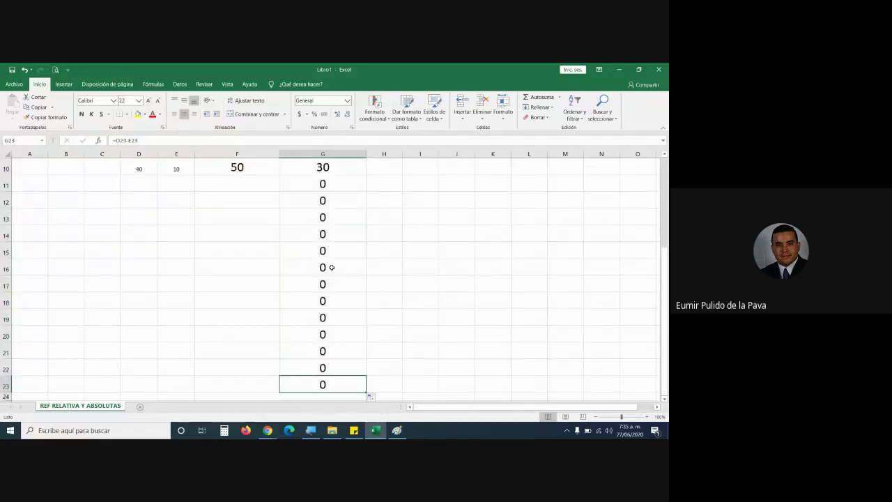
double_click(332, 273)
left_click_drag(296, 268, 286, 284)
key("Escape")
double_click(340, 284)
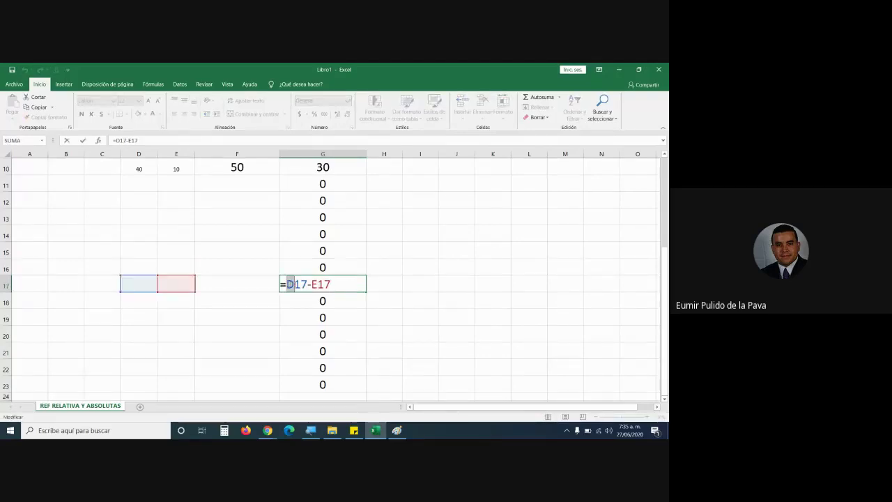
key("Escape")
double_click(332, 352)
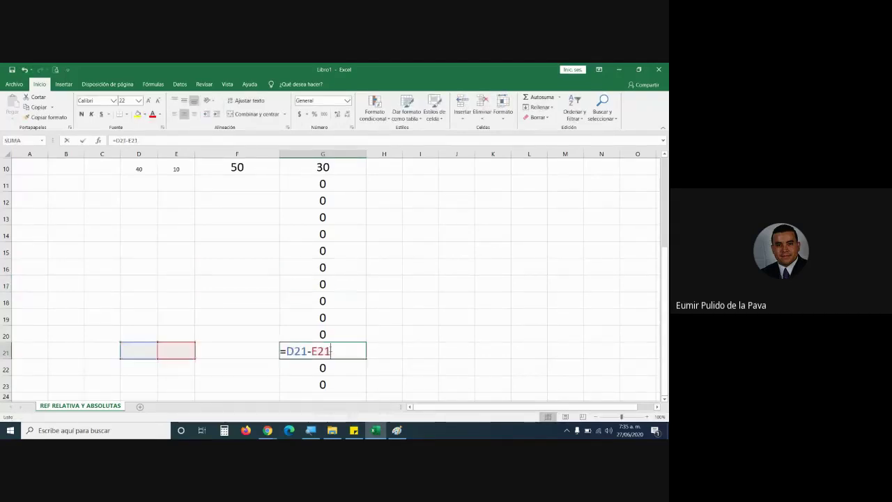
left_click_drag(296, 351, 287, 351)
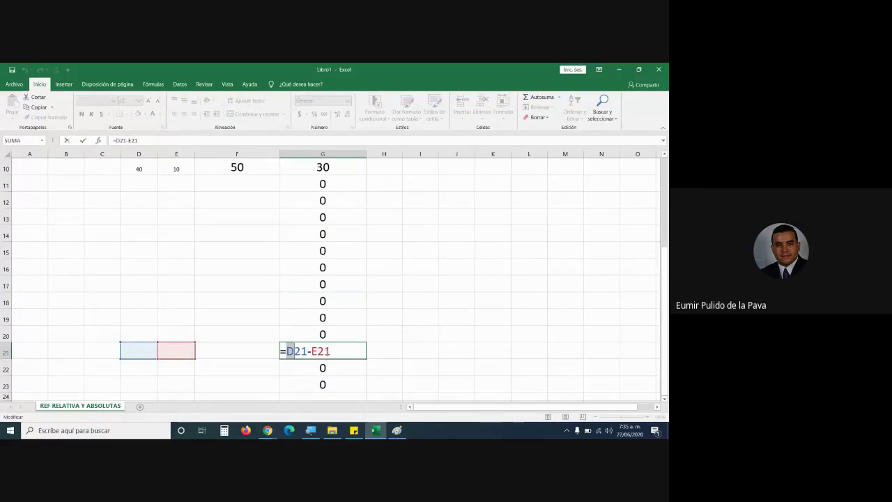
key("Escape")
double_click(332, 384)
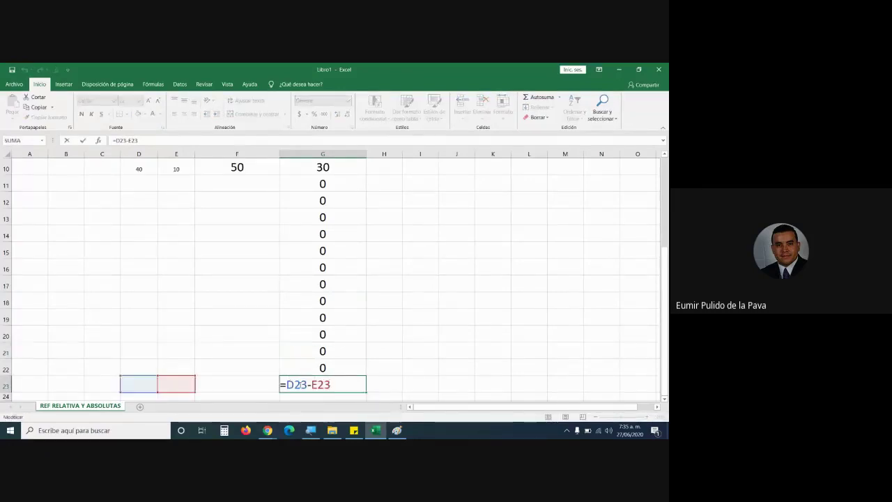
key("Escape")
scroll(408, 268, "up", 3)
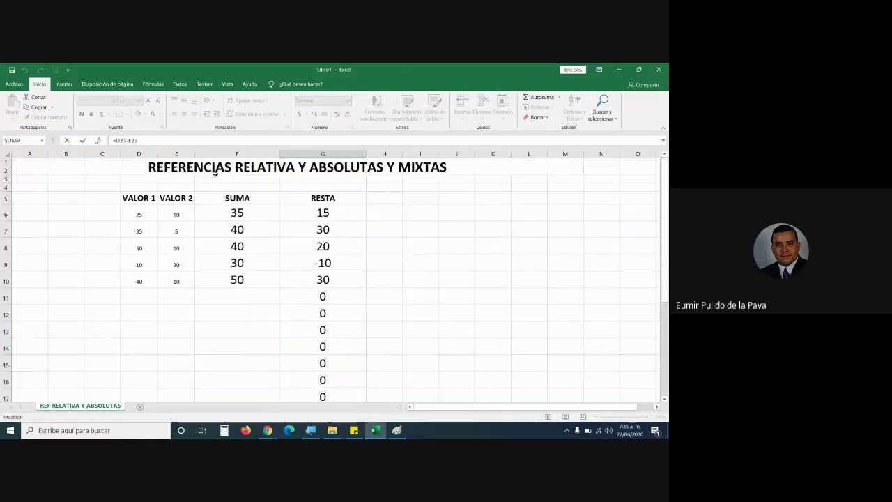
Highlight the words REFERENCIAS RELATIVA in the sheet title and leave the cell unchanged
left_click(258, 170)
double_click(258, 171)
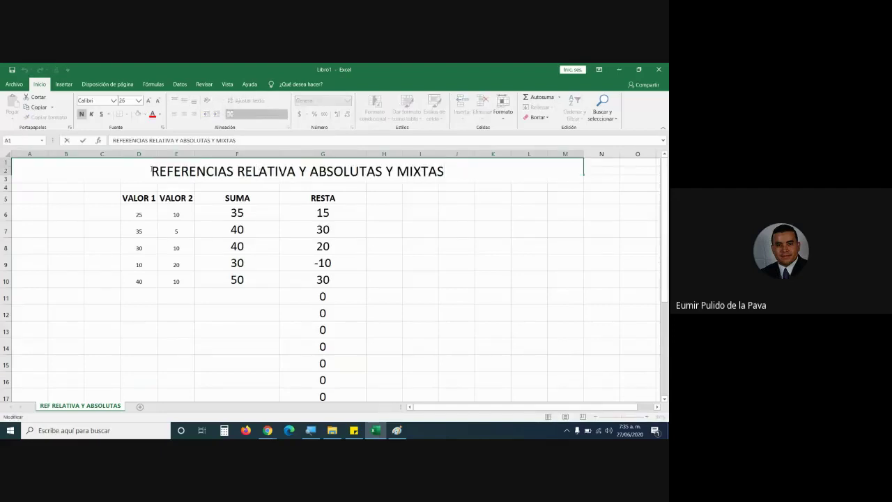
left_click_drag(151, 170, 296, 170)
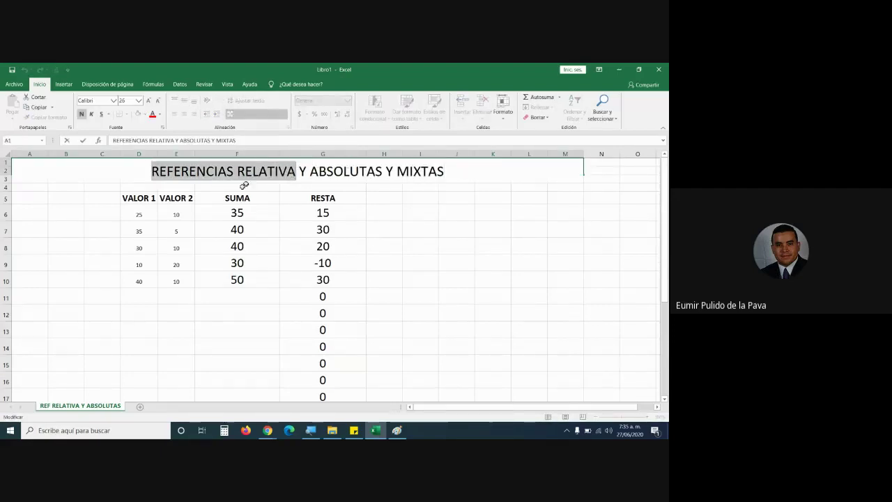
left_click(349, 278)
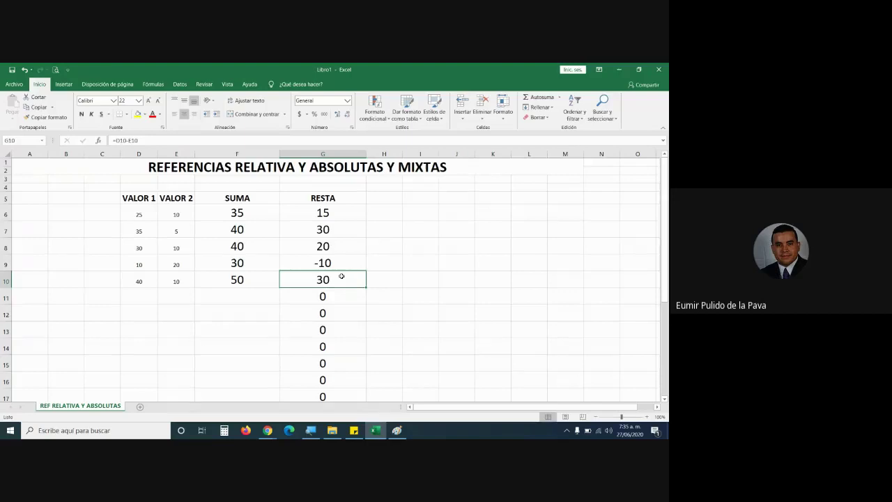
left_click(382, 281)
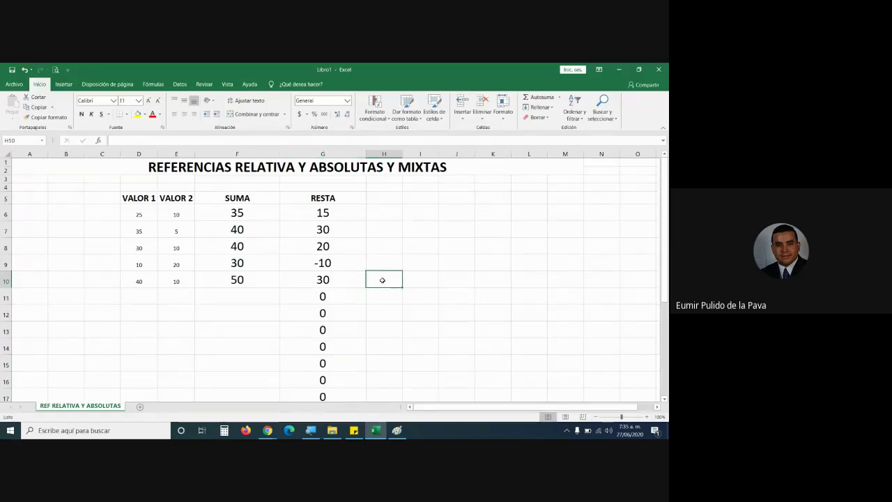
right_click(84, 406)
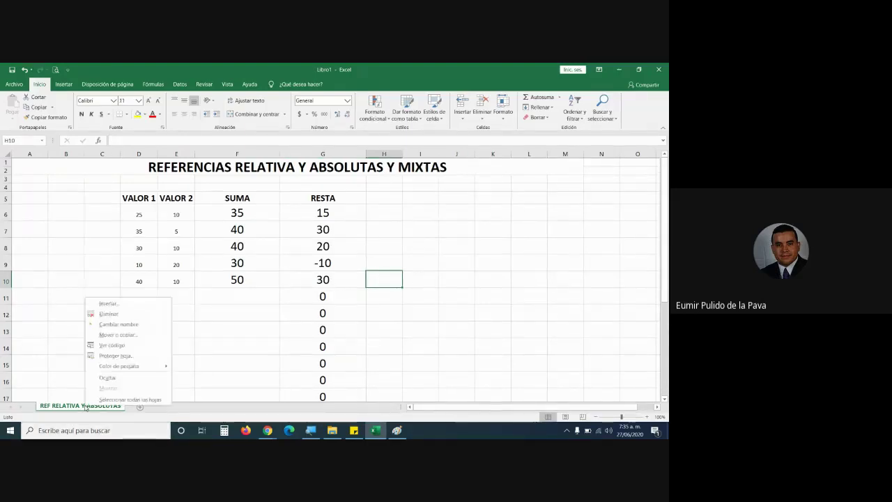
left_click(122, 333)
left_click(171, 383)
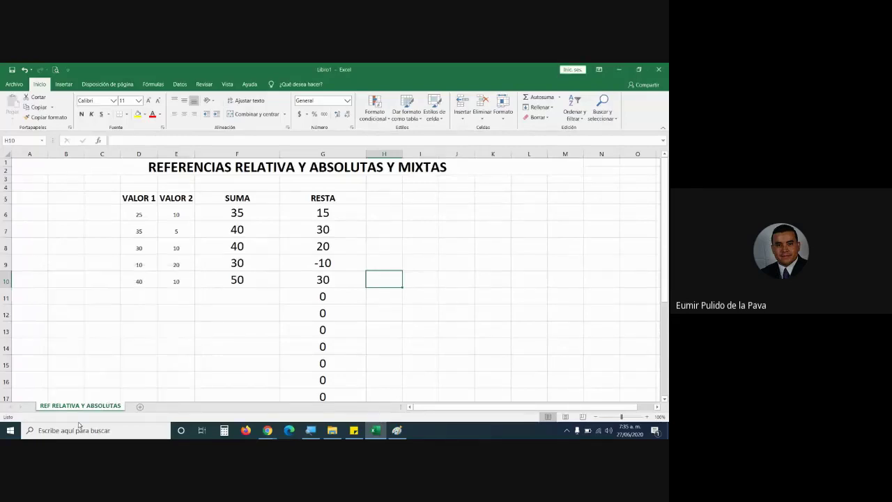
Rename the current sheet as REF RELATIVA
right_click(83, 408)
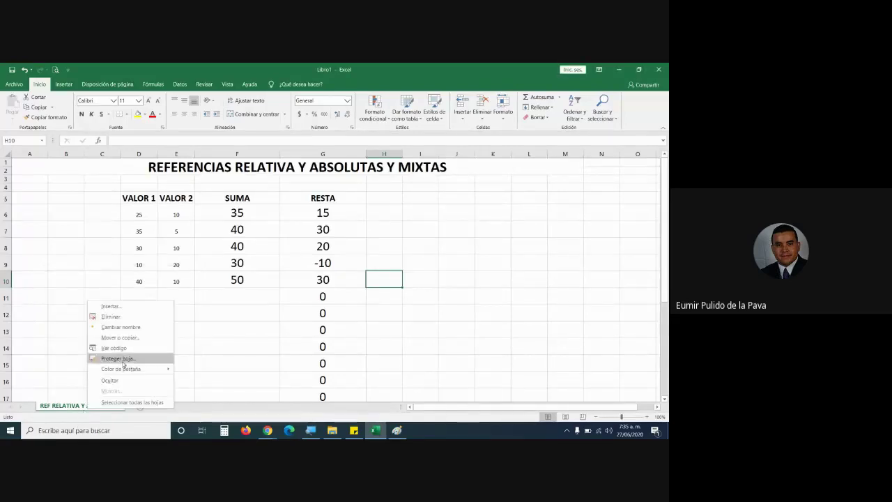
left_click(122, 327)
left_click_drag(82, 405, 121, 404)
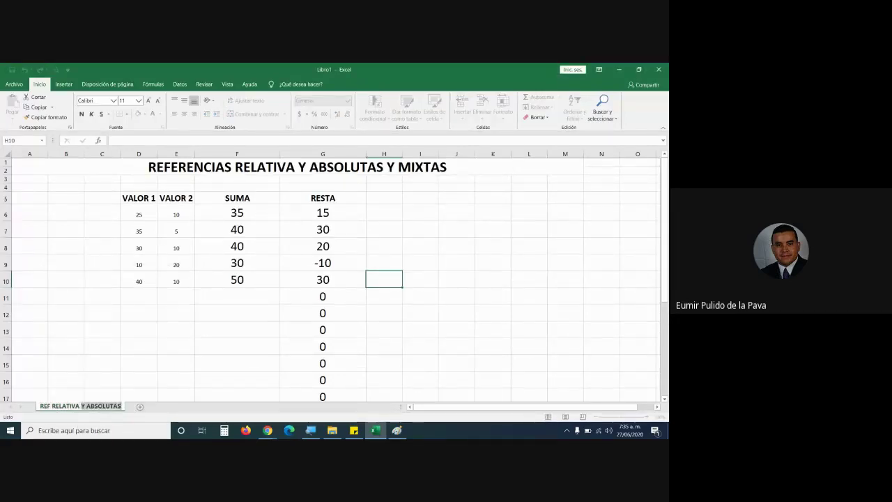
key("BackSpace")
left_click(80, 396)
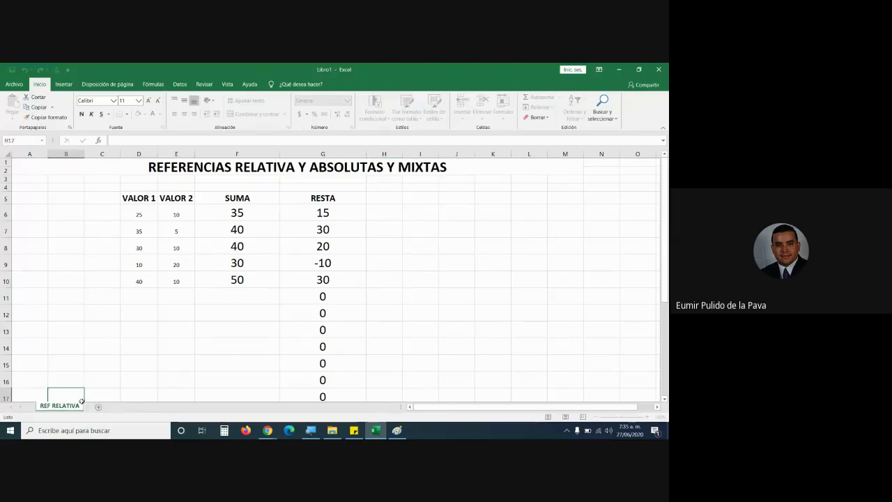
Duplicate the REF RELATIVA sheet and rename the copy REF RELATIVA Y ABSOLUTAS
left_click_drag(102, 407, 106, 406)
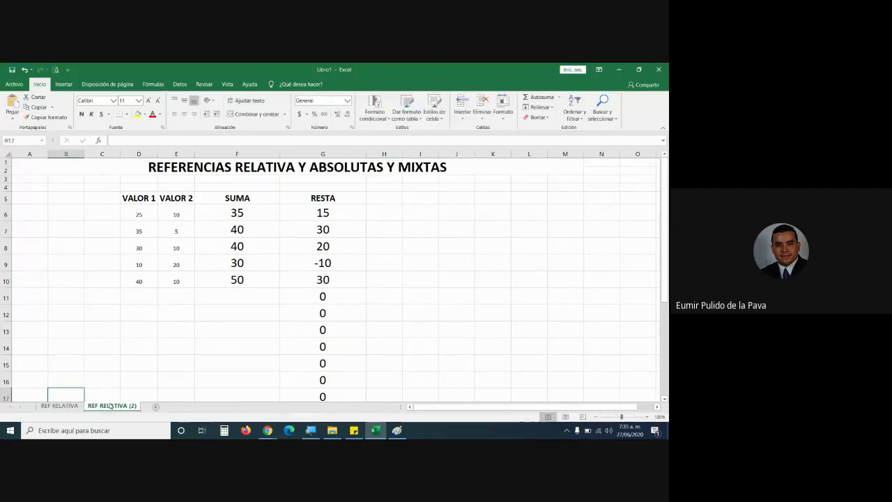
right_click(110, 403)
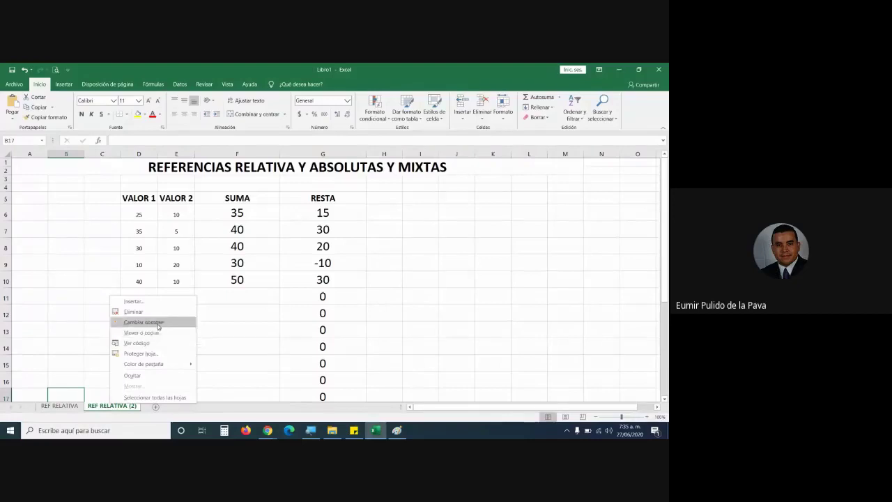
left_click(146, 322)
left_click(137, 405)
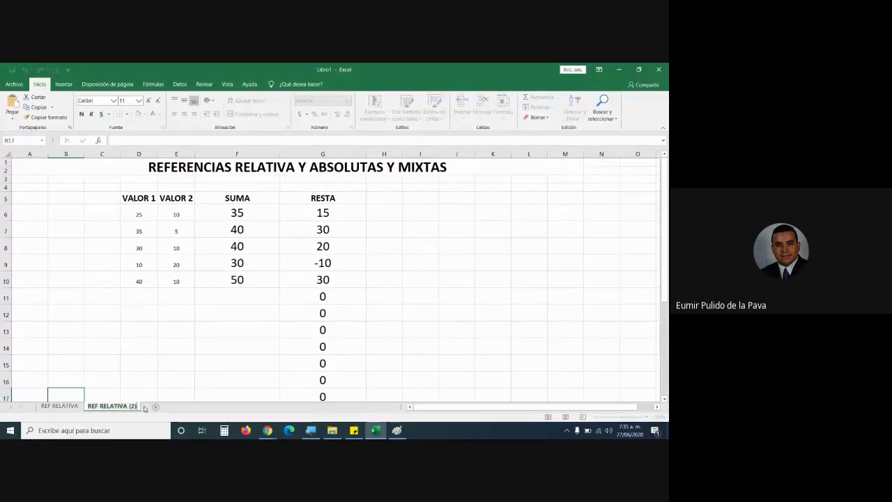
key("BackSpace")
key("BackSpace")
key("BackSpace")
type("Y ABSOLUTAS")
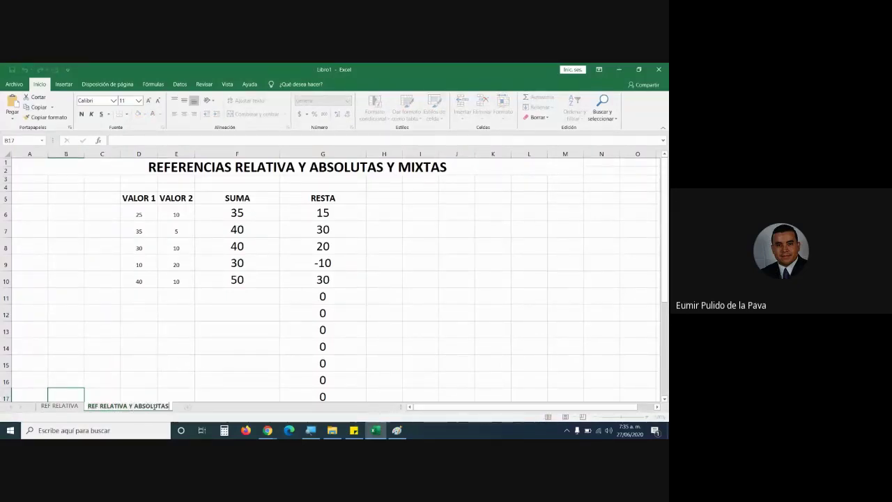
left_click(175, 379)
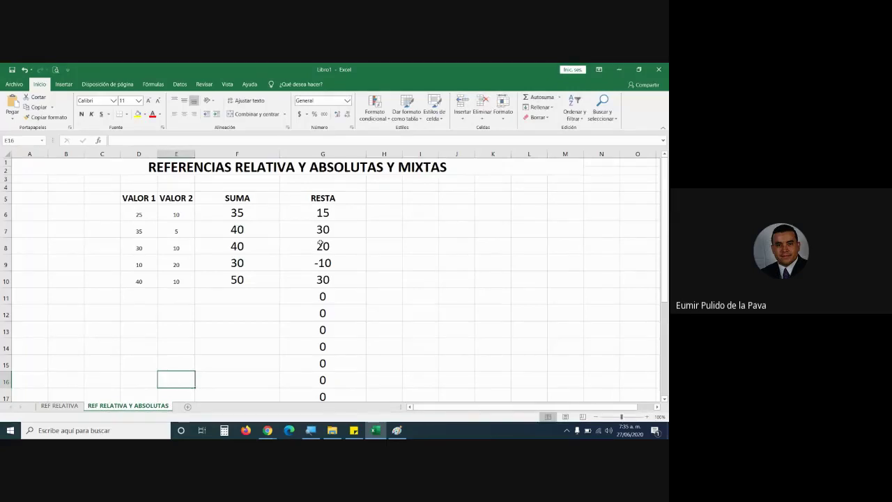
Clear the contents of C5:J23 on the REF RELATIVA Y ABSOLUTAS sheet, keeping the title
left_click_drag(86, 198, 449, 386)
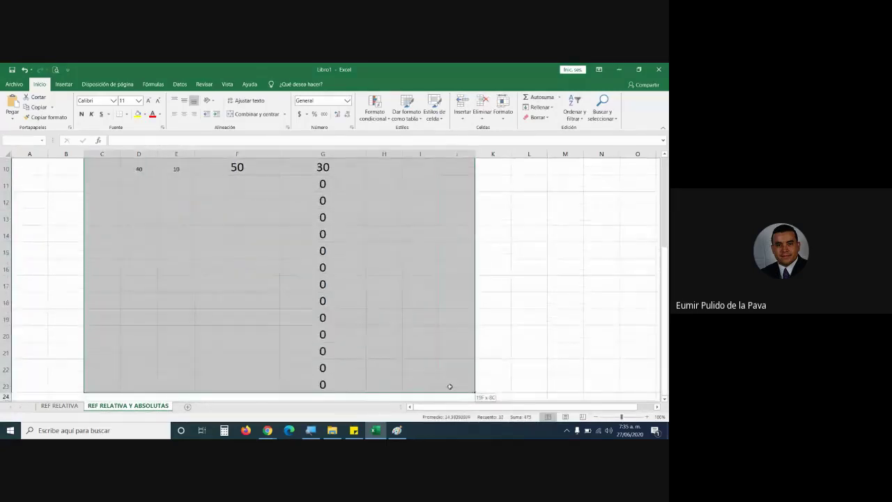
key("Delete")
scroll(422, 351, "up", 3)
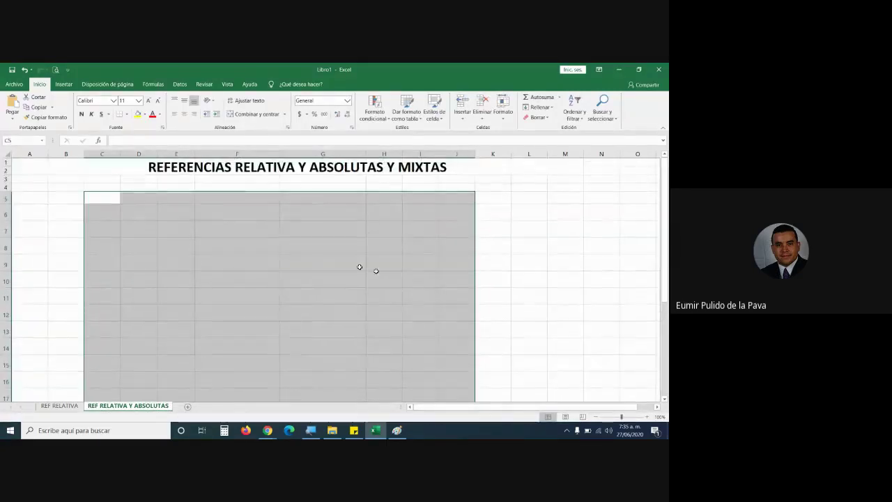
Enter the label IVA in E5 and the rate 19% in F5
left_click(186, 201)
type("i")
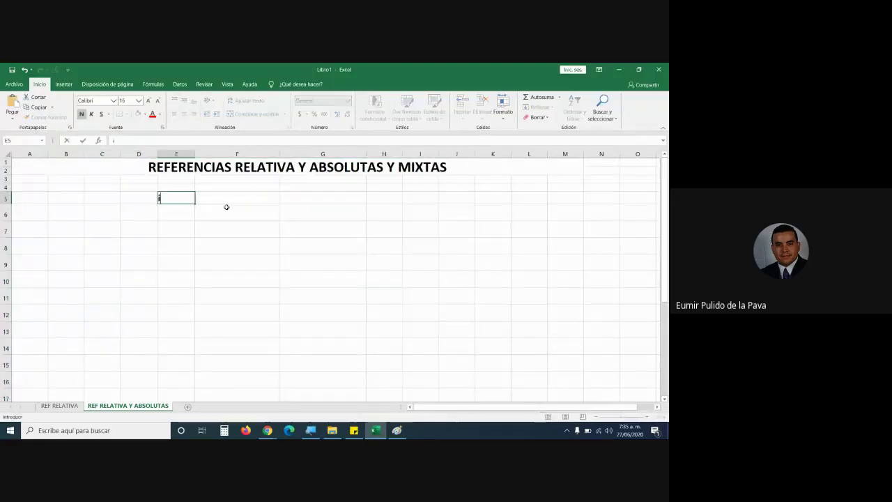
type("va")
type("IVA")
key("Tab")
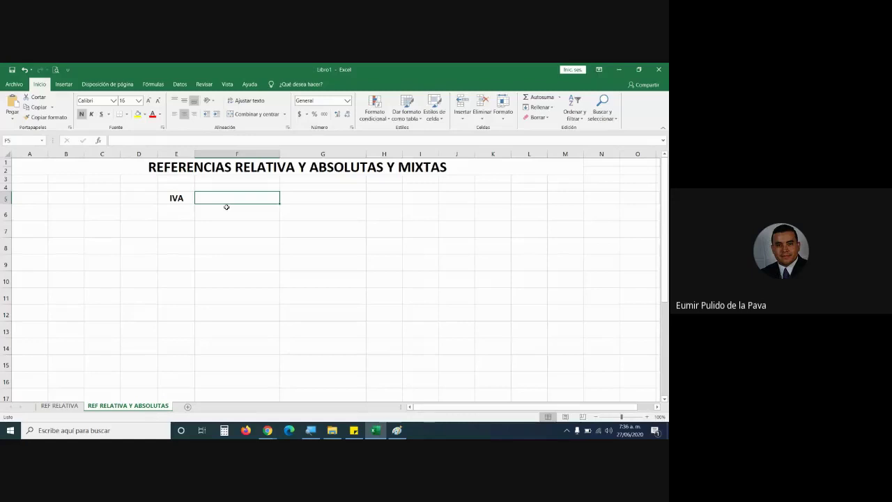
type("19%")
key("Return")
key("Return")
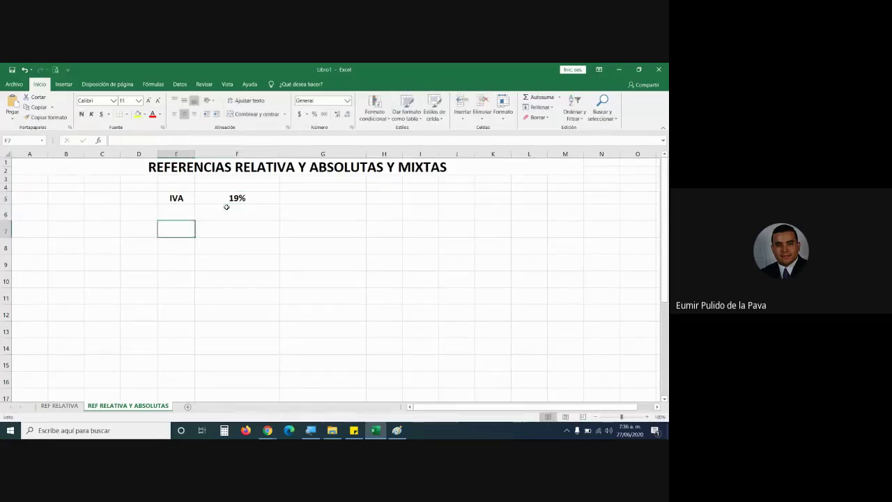
Enter the table headers ITEM, PRODUCTO and VR UNITARIO in E7:G7
type("ITEM")
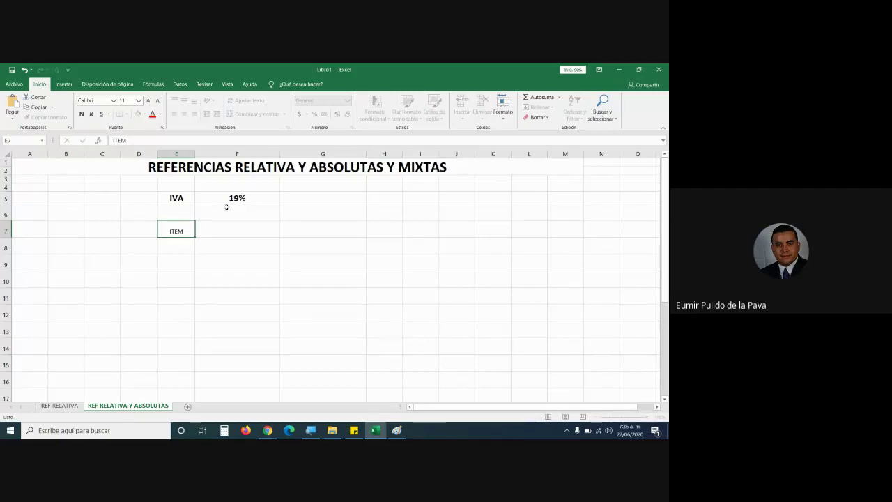
key("Tab")
type("PRODUCTO")
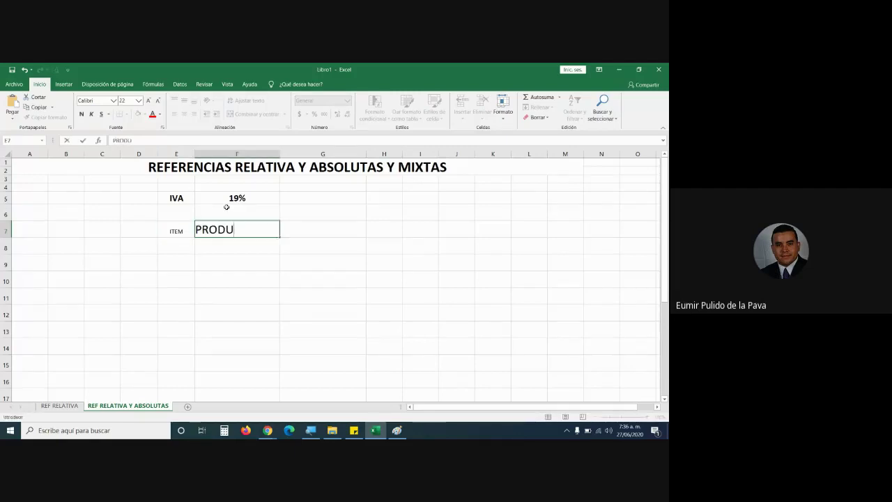
key("Tab")
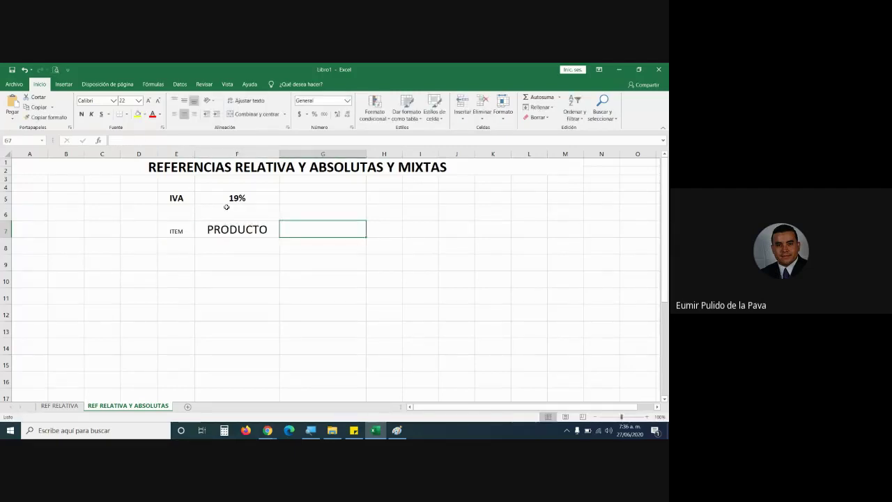
type("VR U")
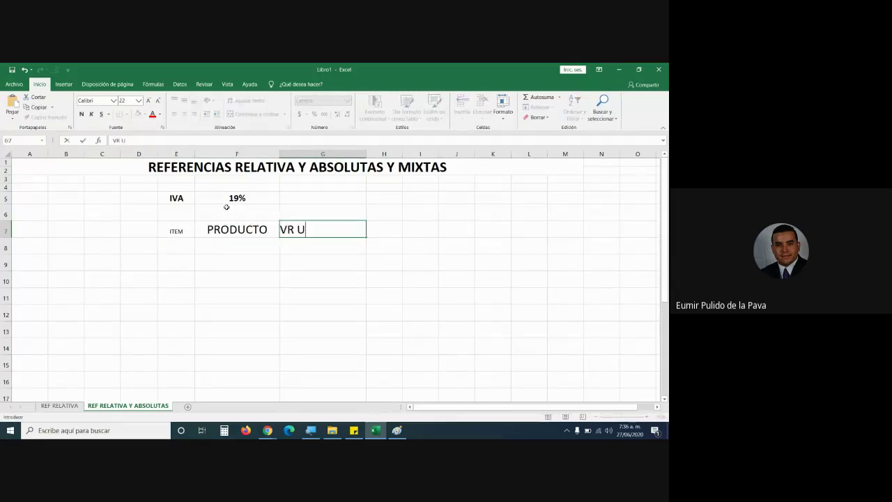
type("NITARIO")
key("Tab")
Complete the header row with CANTIDAD, VR. IVA and VR TOTAL in H7:J7
type("VR")
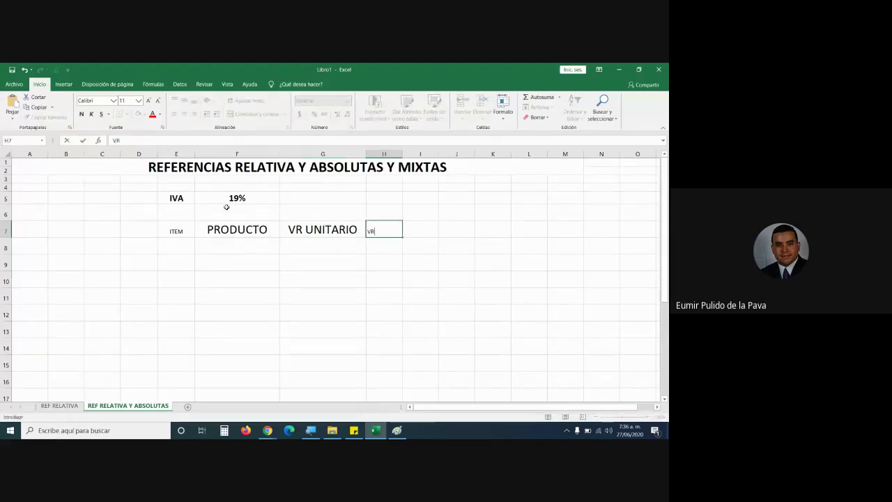
key("BackSpace")
key("BackSpace")
type("CANTIDAD")
key("Tab")
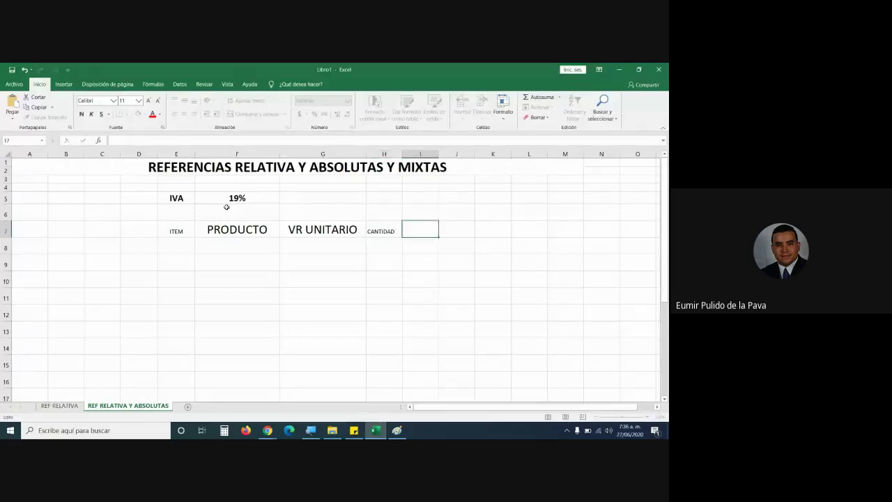
type("VR. IVA")
key("Tab")
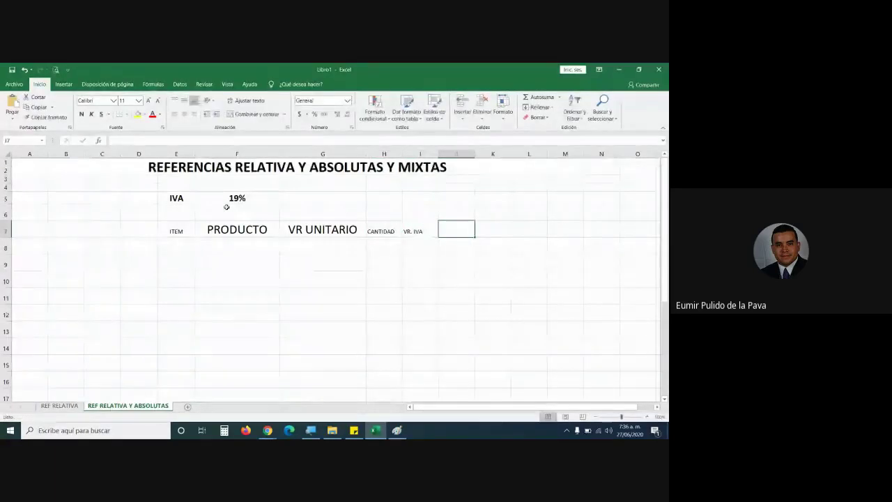
type("VR TOTAL")
key("Return")
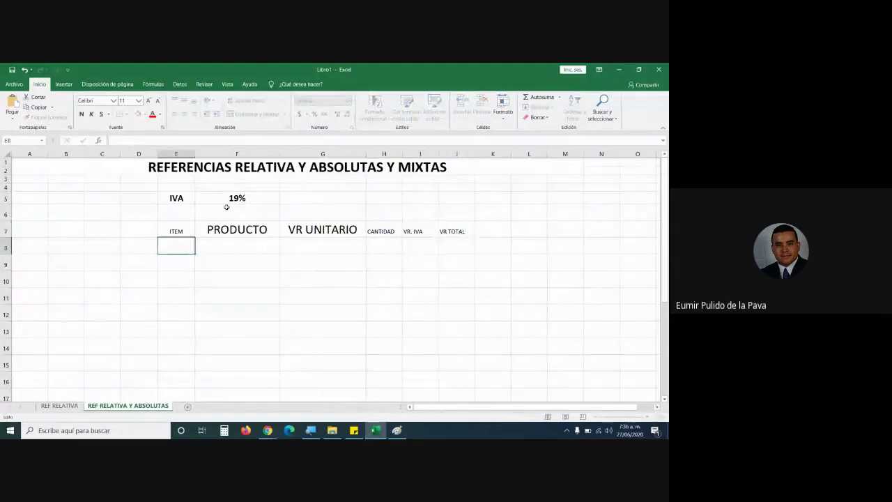
Copy the formatting of the PRODUCTO header onto all the table headers in E7:J7
left_click(248, 222)
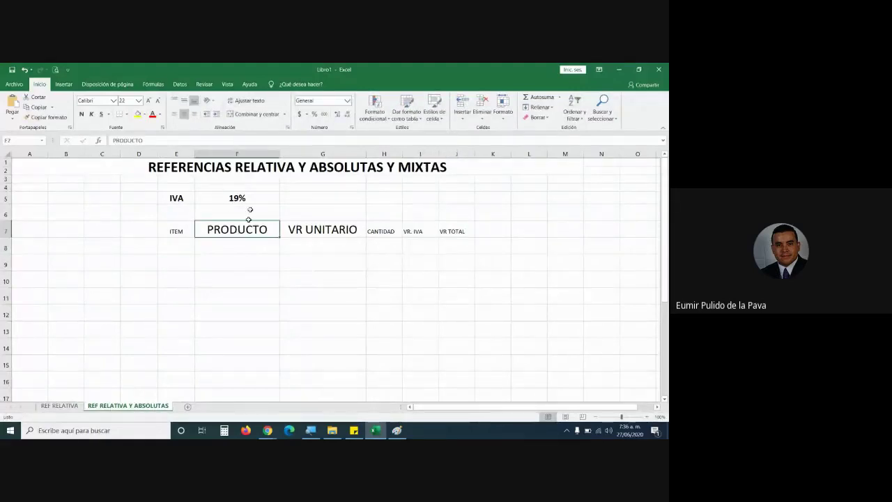
left_click(47, 117)
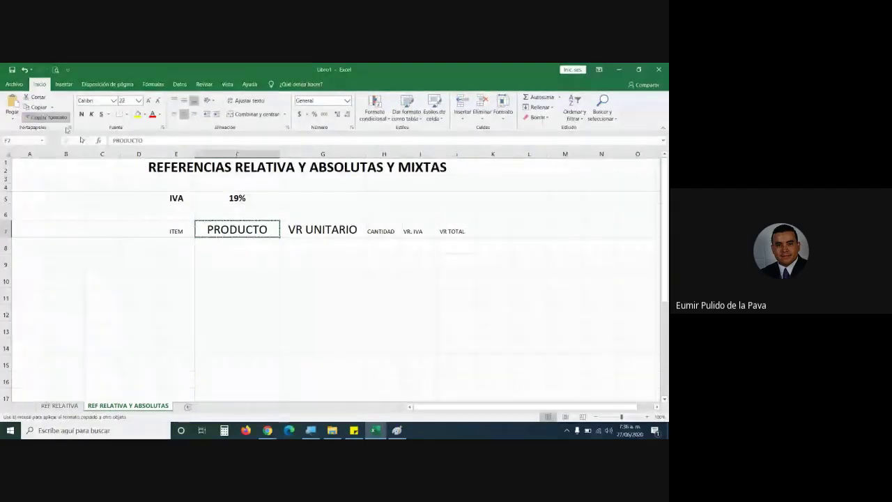
mouse_move(185, 230)
left_mouse_down()
mouse_move(488, 249)
mouse_move(468, 230)
left_mouse_up()
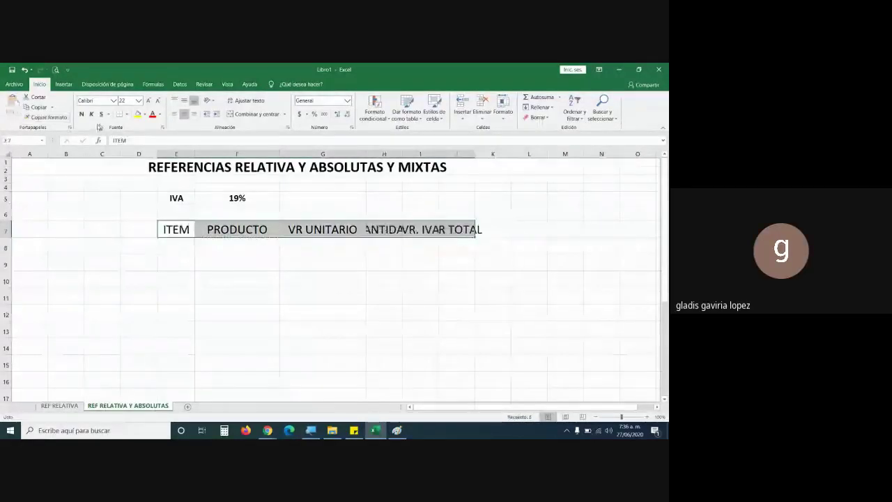
Apply the header formatting to the IVA label and rate in E5:F5 and format F5 as a percentage
left_click_drag(185, 198, 238, 198)
left_click(238, 199)
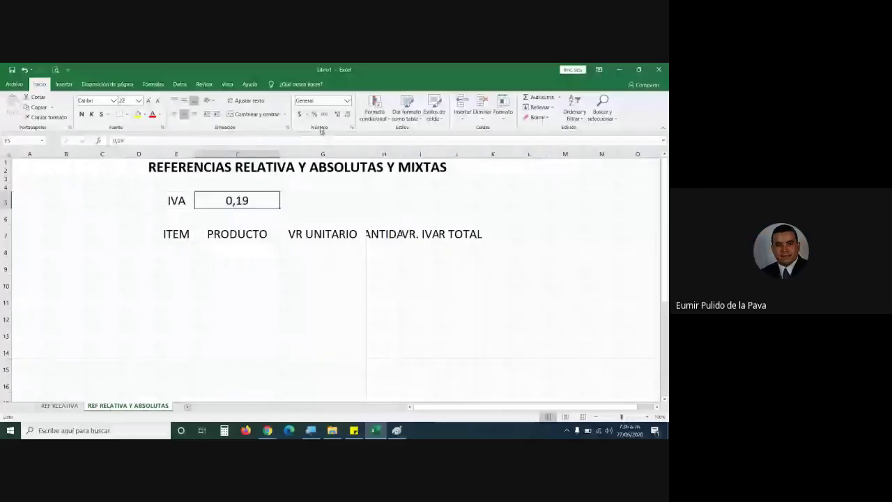
left_click(314, 113)
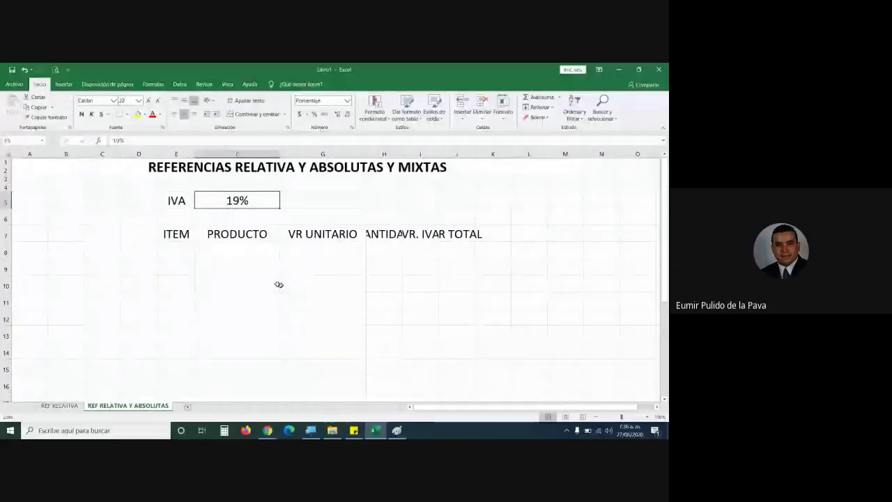
Enter item number 1 in E8 and enlarge the font of E8:E13 to size 16
left_click(249, 271)
left_click(177, 254)
type("1")
key("Return")
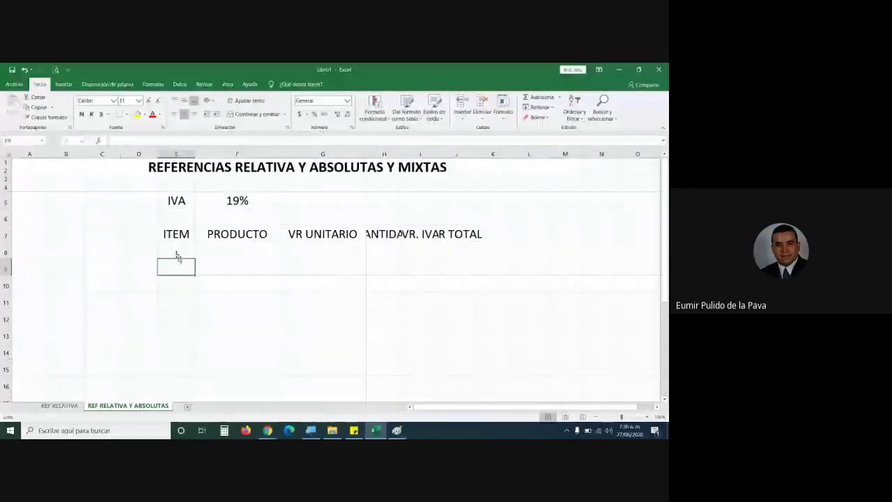
left_click_drag(177, 255, 176, 336)
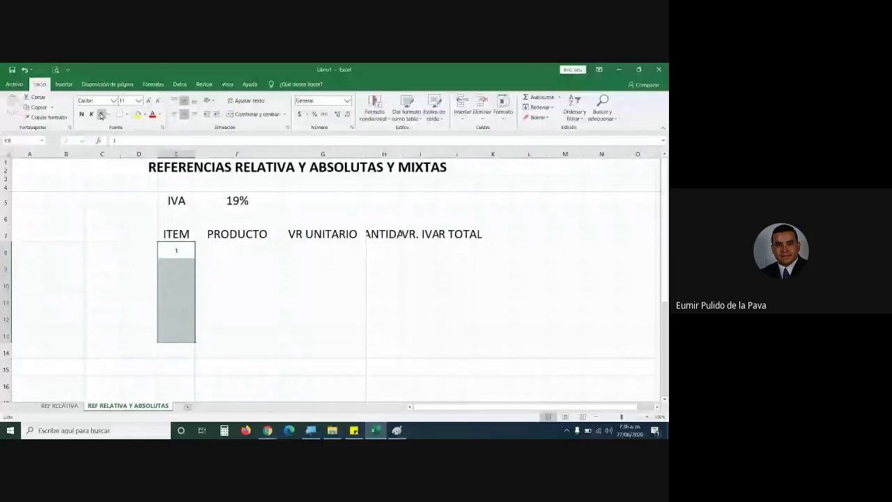
left_click(148, 101)
left_click(148, 101)
left_click(149, 101)
left_click(184, 251)
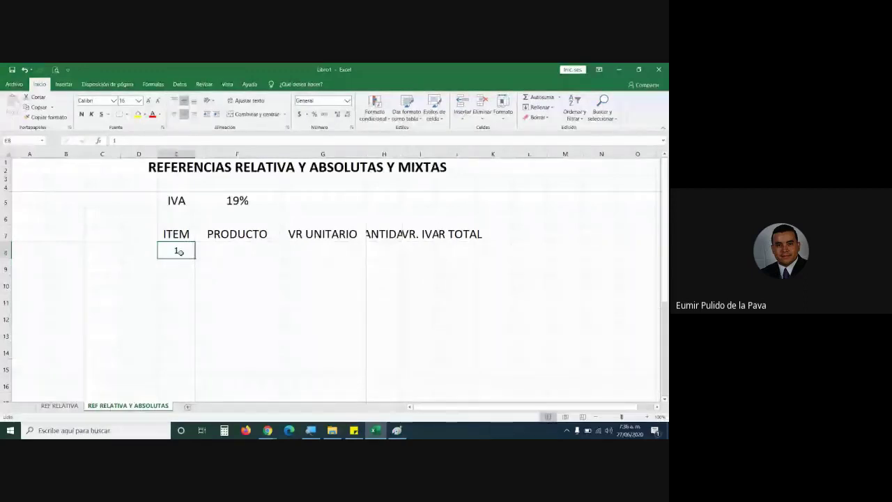
Switch to the Google Meet call, admit the waiting participant and check the latest chat messages before returning to Excel
mouse_move(271, 432)
left_click(250, 407)
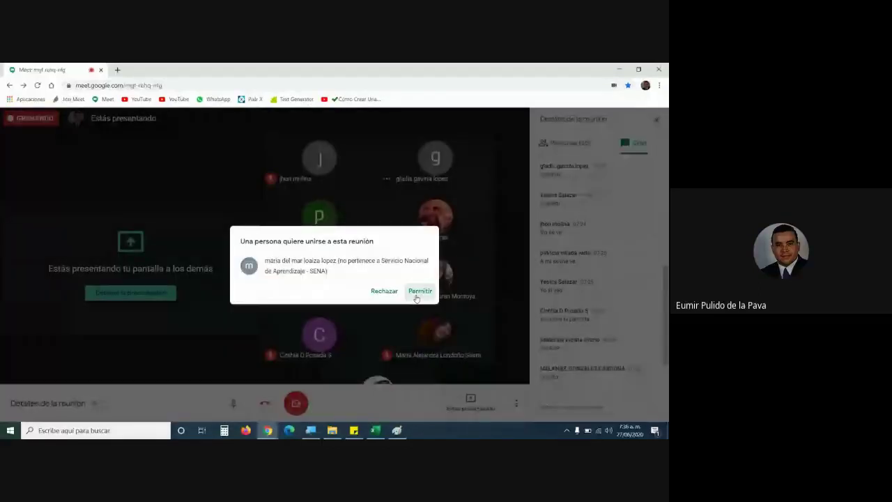
left_click(420, 290)
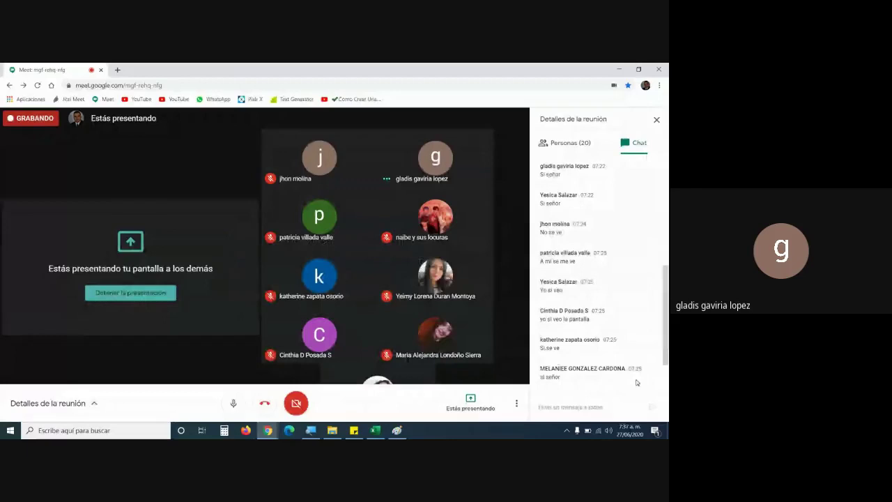
left_click_drag(666, 323, 667, 348)
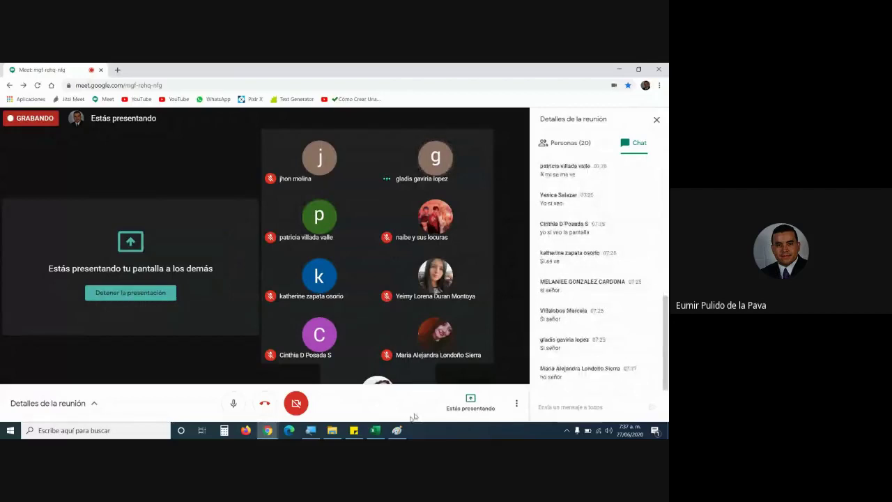
left_click(375, 430)
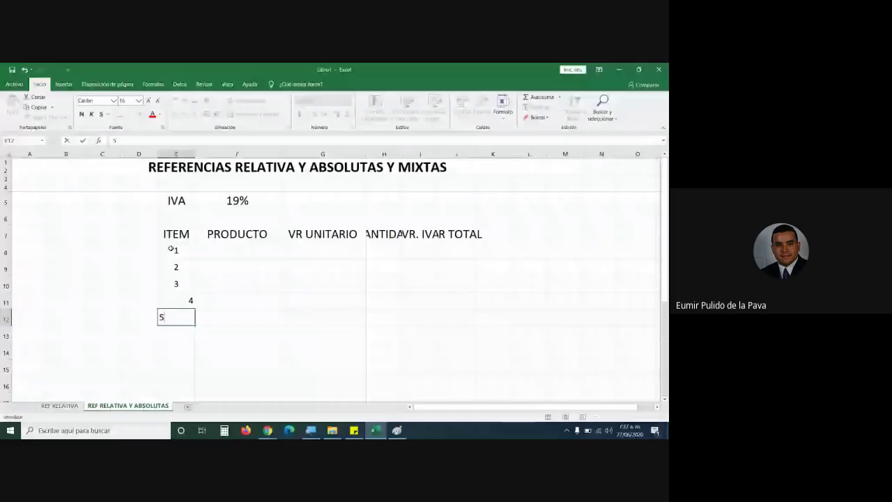
Clear the item numbers in E8:E14 and enter 1 in E8 and 2 in E9
left_click_drag(170, 248, 176, 285)
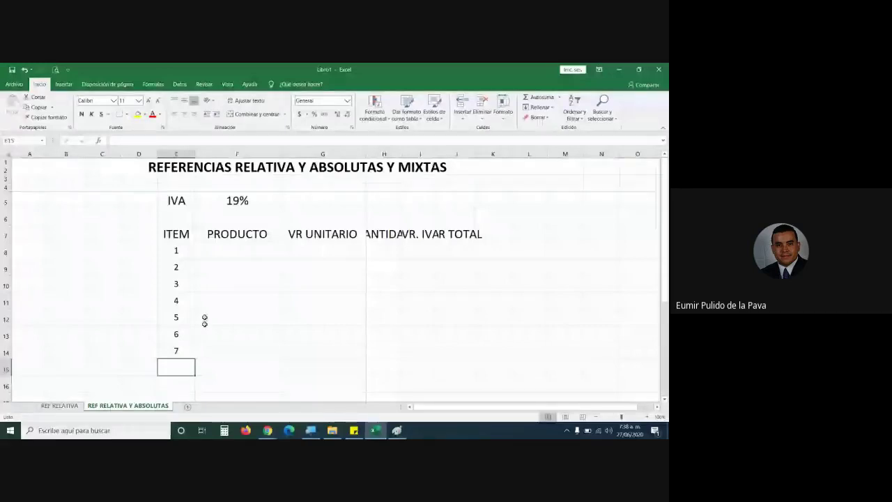
left_click_drag(180, 251, 187, 351)
key("Delete")
left_click(183, 251)
type("1")
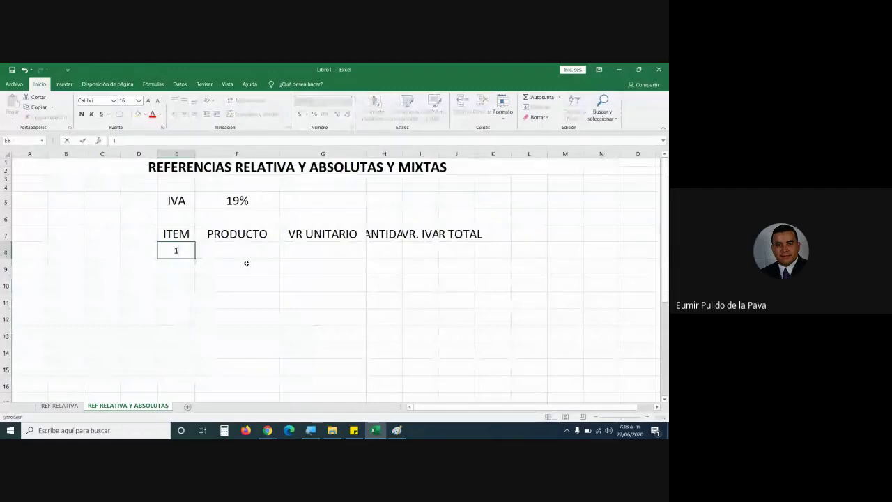
key("Return")
type("2")
key("Return")
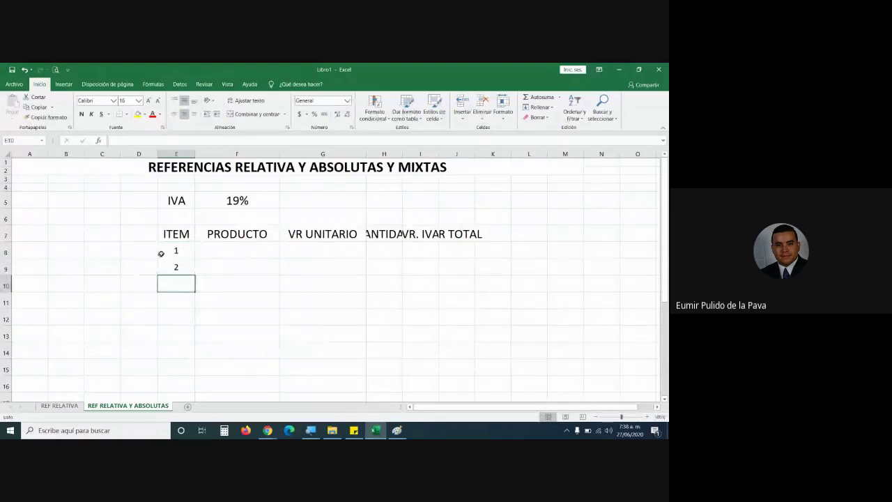
Copy the 1 from E8 down into E9, and re-enter 2 in E9
left_click_drag(159, 252, 169, 262)
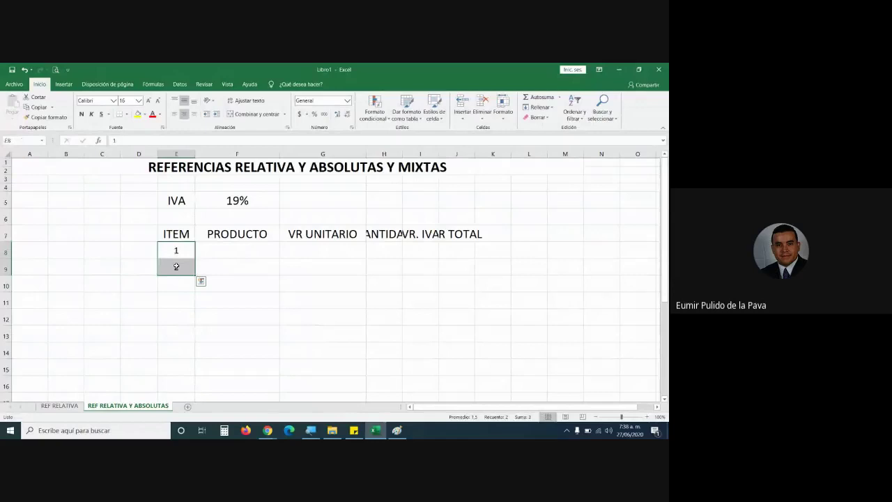
mouse_move(181, 250)
left_mouse_down()
mouse_move(179, 265)
mouse_move(185, 260)
left_mouse_up()
key("super+plus")
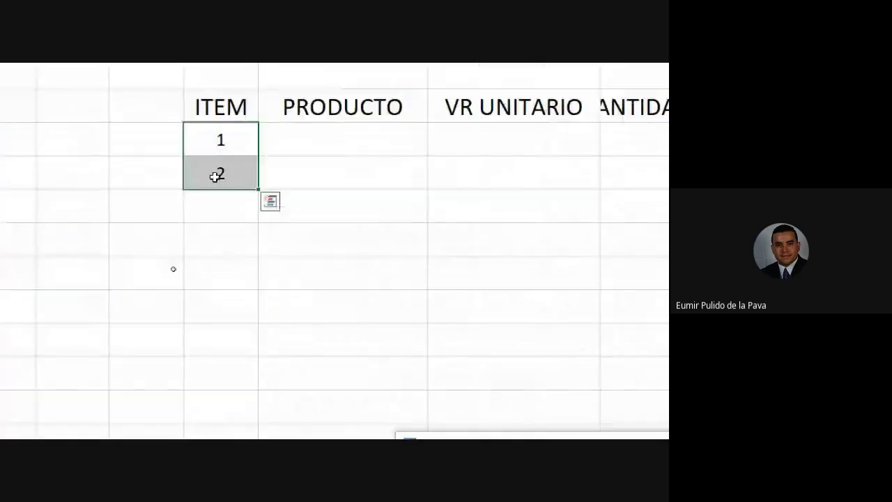
left_click(207, 142)
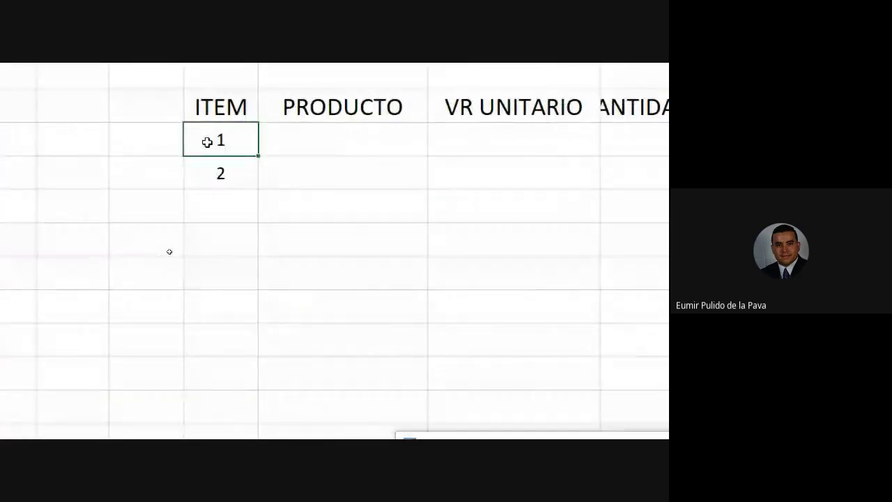
left_click_drag(257, 156, 259, 189)
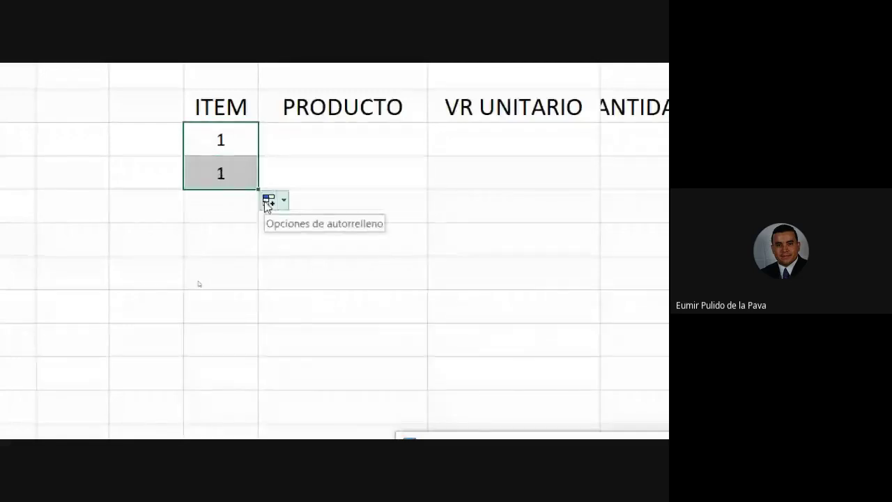
left_click(241, 159)
type("2")
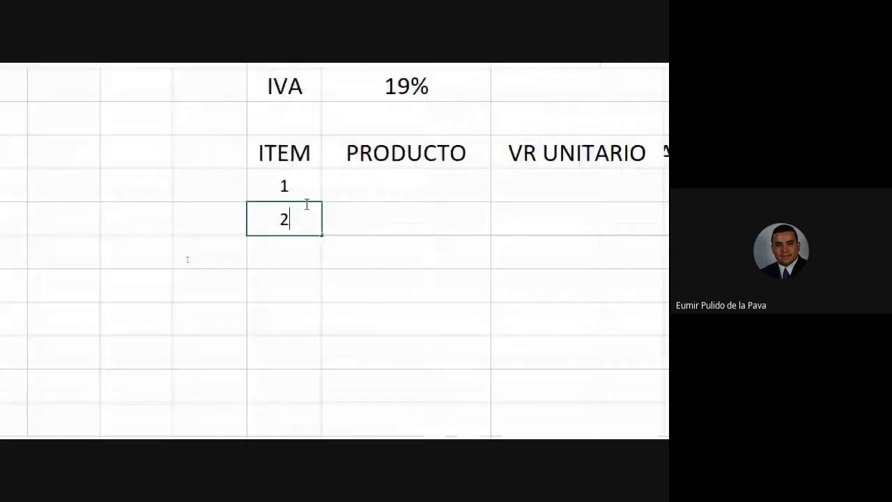
key("Return")
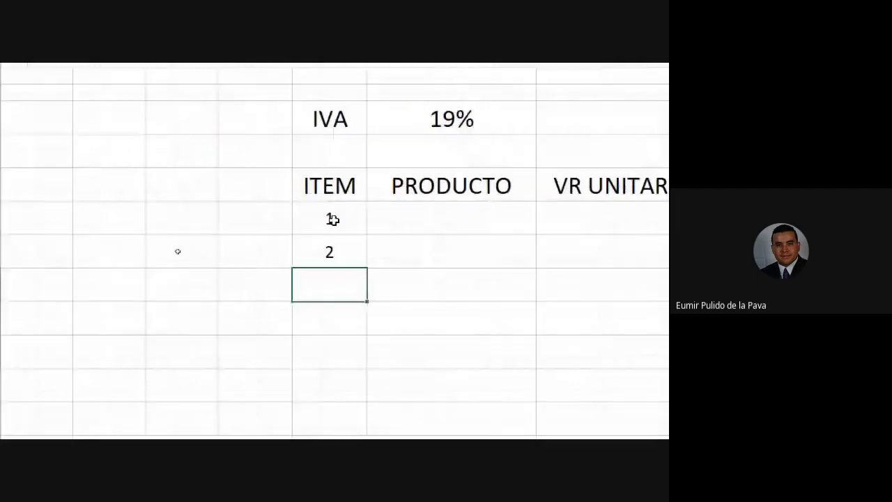
Fill the series from E8:E9 down to item 8 in E15 and clear the filled range
left_click_drag(333, 219, 325, 247)
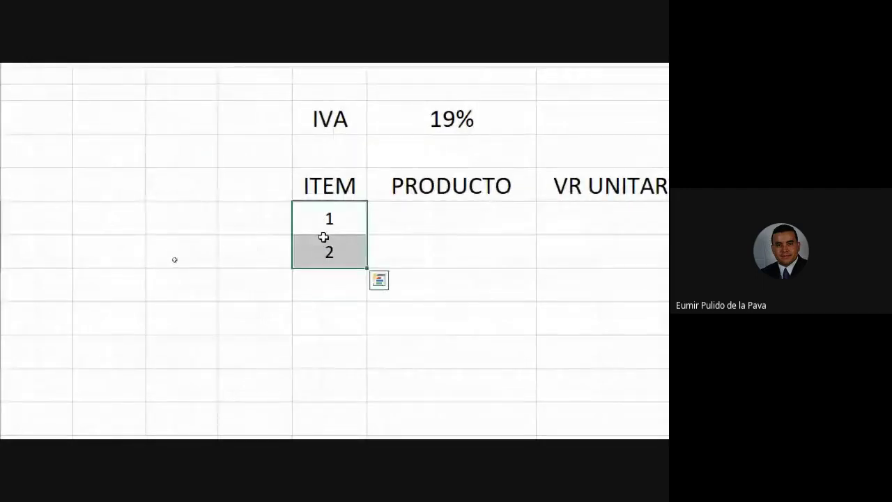
left_click_drag(367, 268, 375, 462)
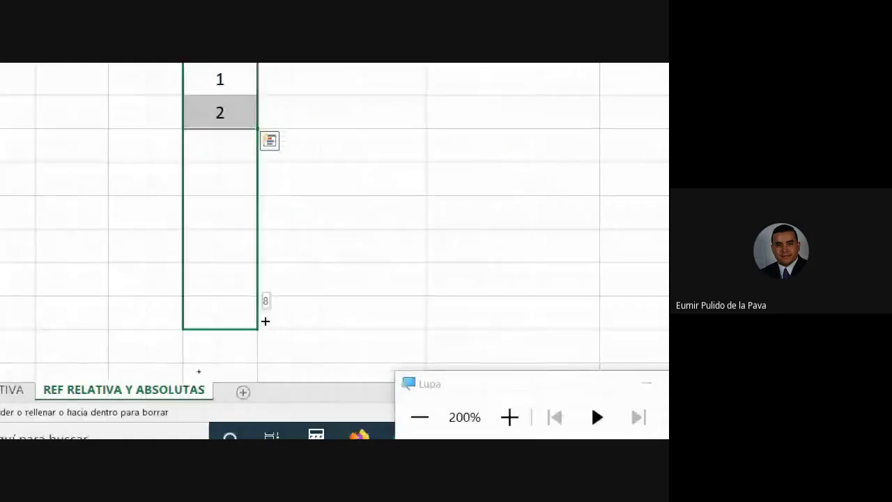
left_click_drag(265, 321, 266, 322)
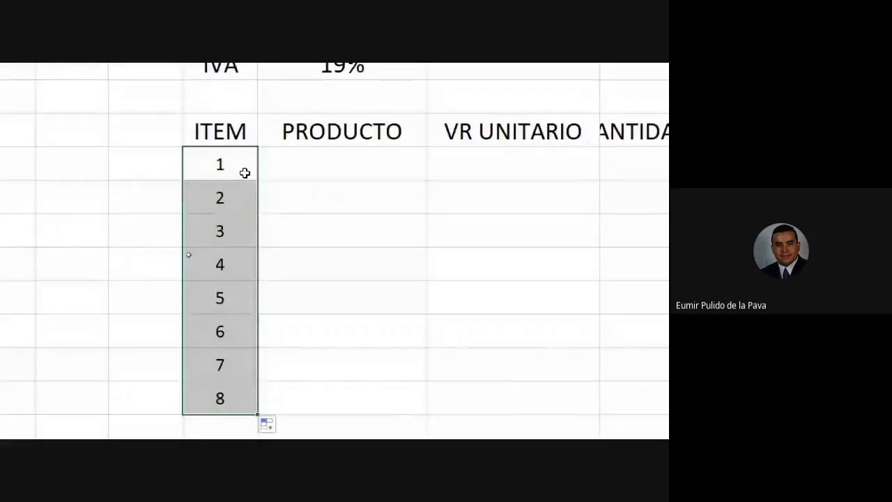
key("Delete")
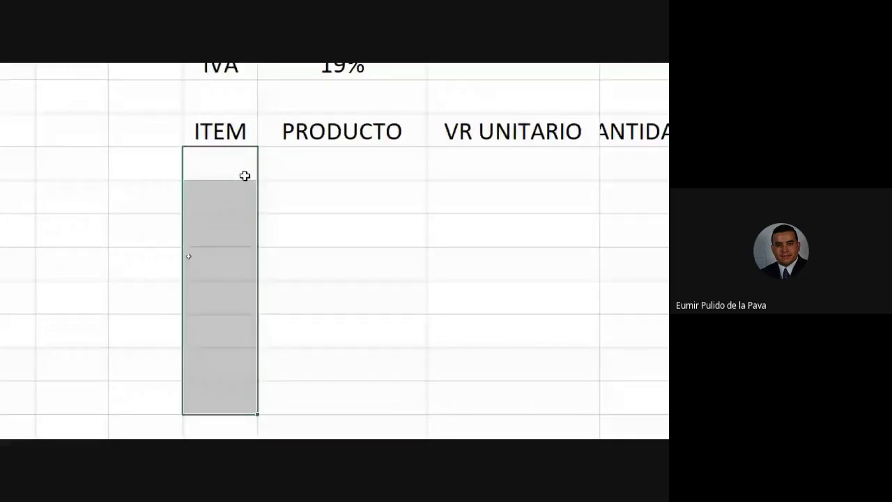
Enter 1 in E8 and fill it down to E13 as a consecutive series from 1 to 6
left_click(245, 175)
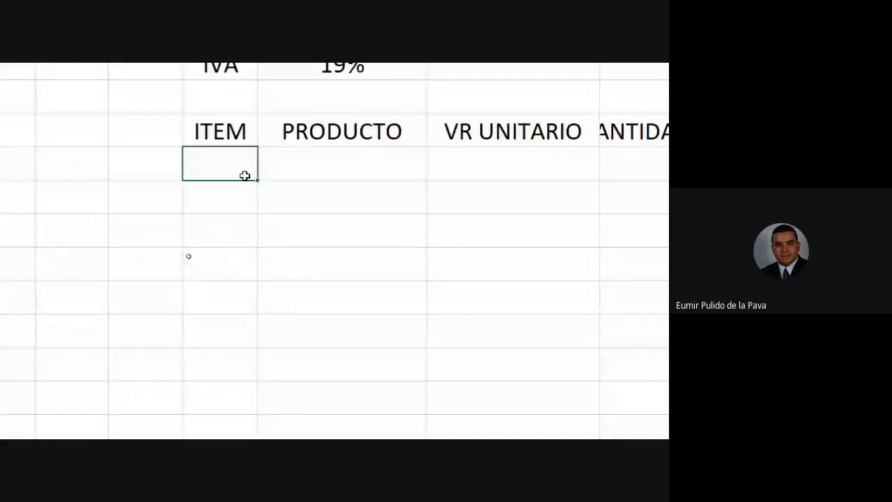
type("1")
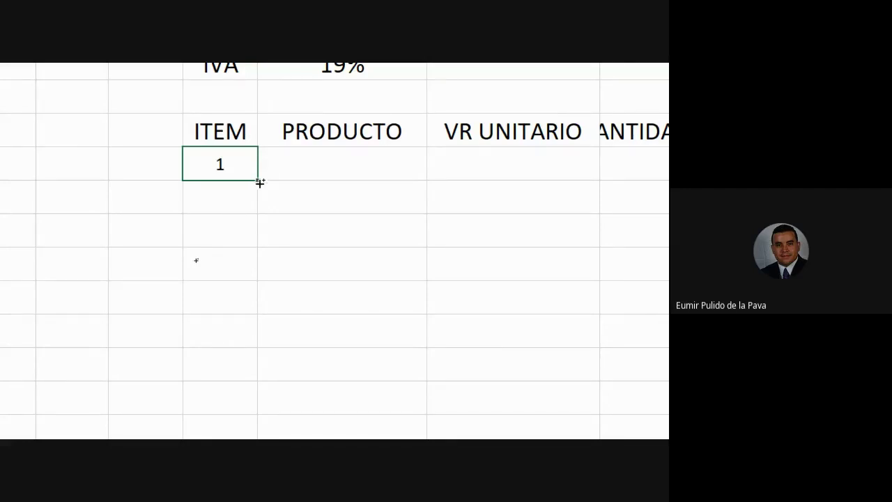
left_click_drag(257, 180, 259, 337)
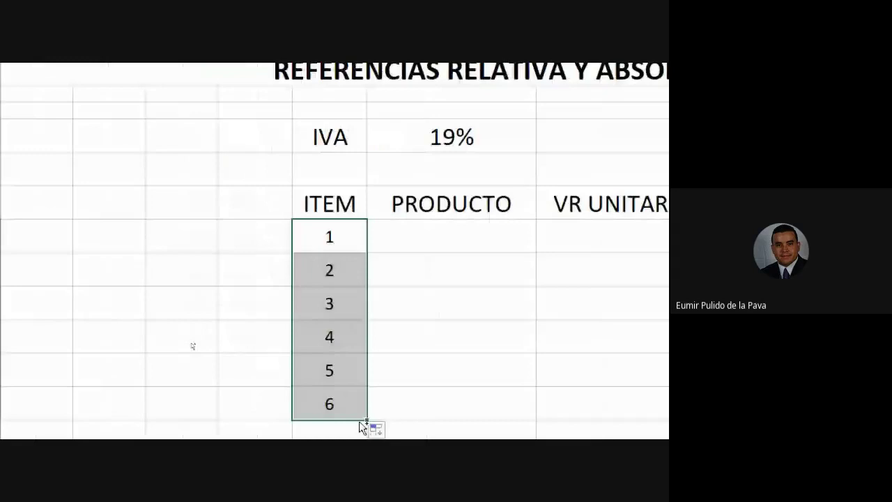
left_click_drag(329, 237, 335, 268)
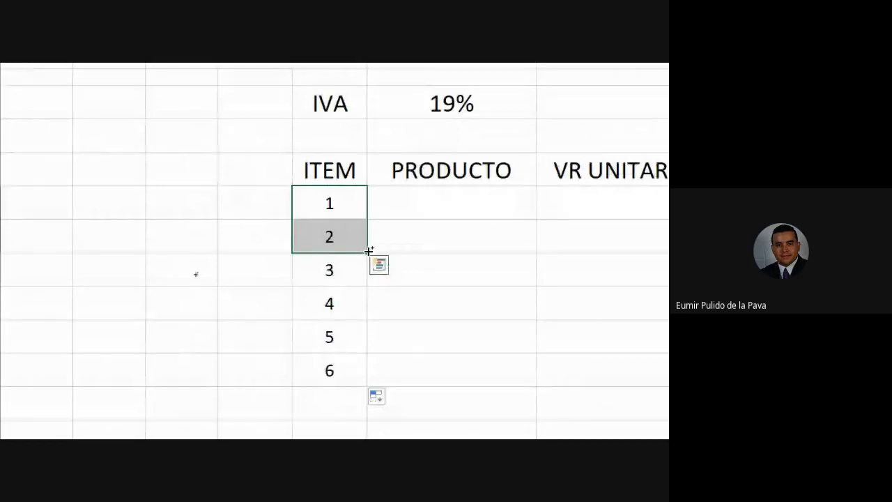
key("ctrl")
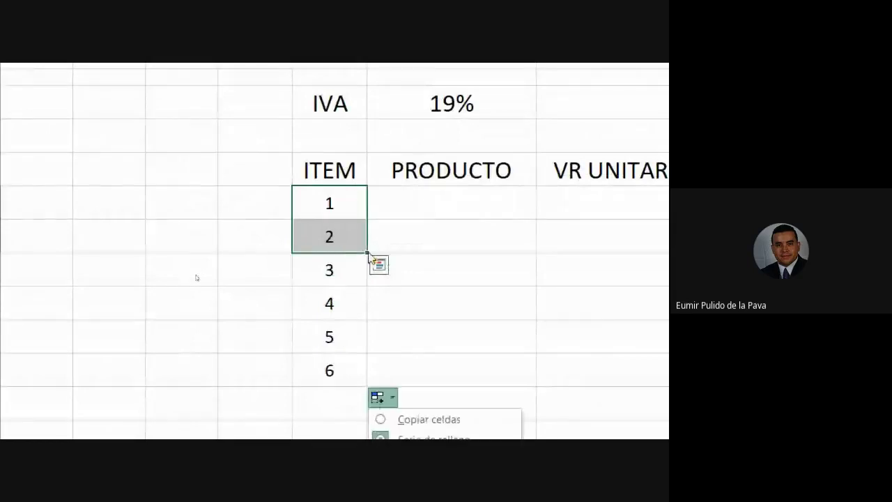
key("Escape")
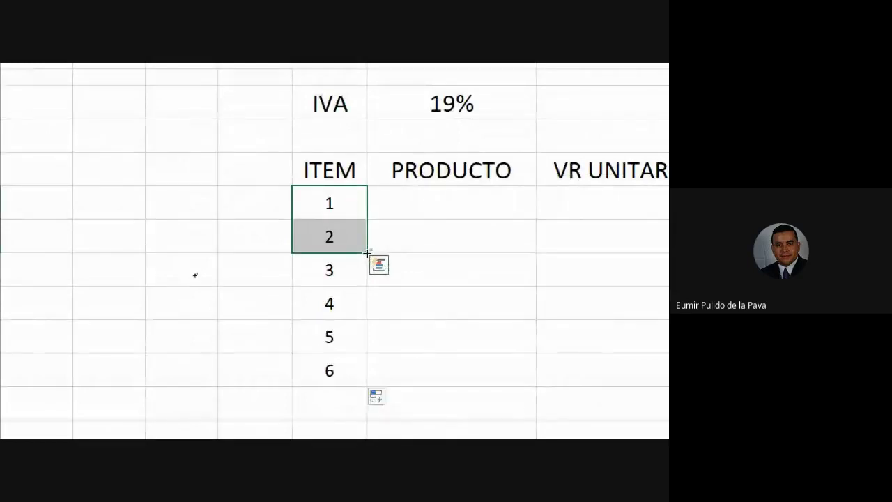
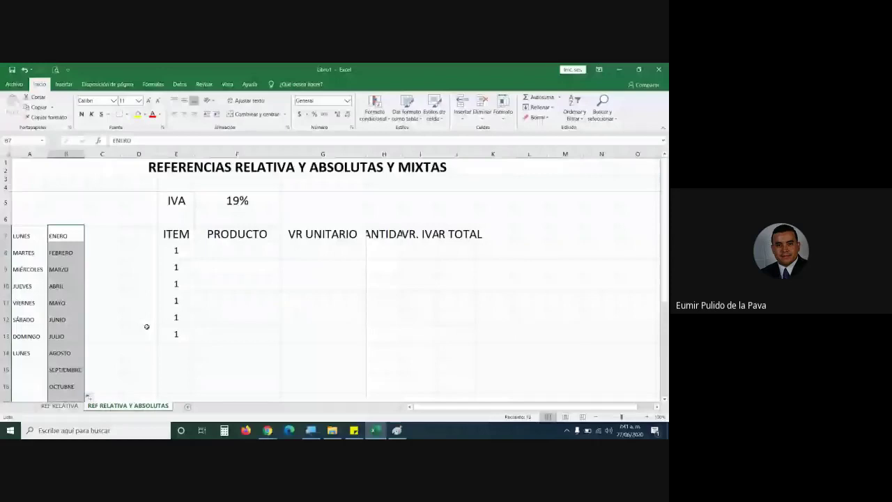
Fill the months from ENERO in E20 across to O20 and start a weekday series with LUNES in E21
scroll(341, 293, "down", 3)
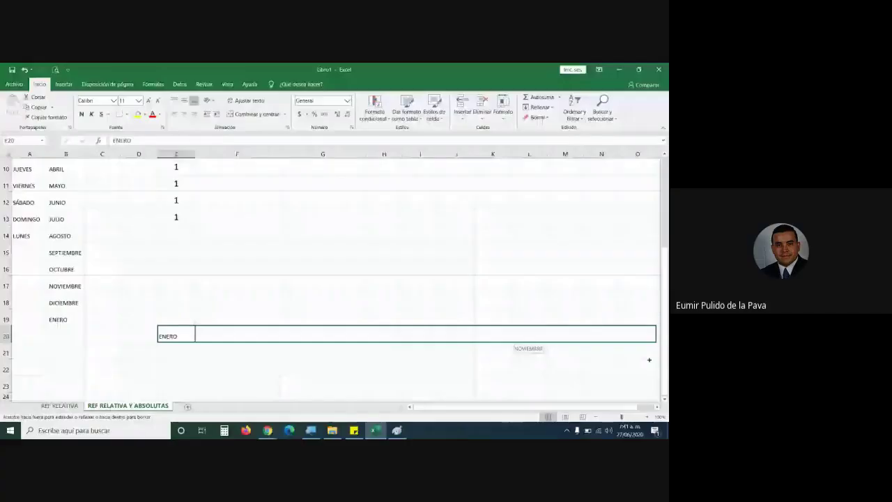
left_click_drag(649, 359, 649, 359)
left_click(167, 342)
type("LUNES")
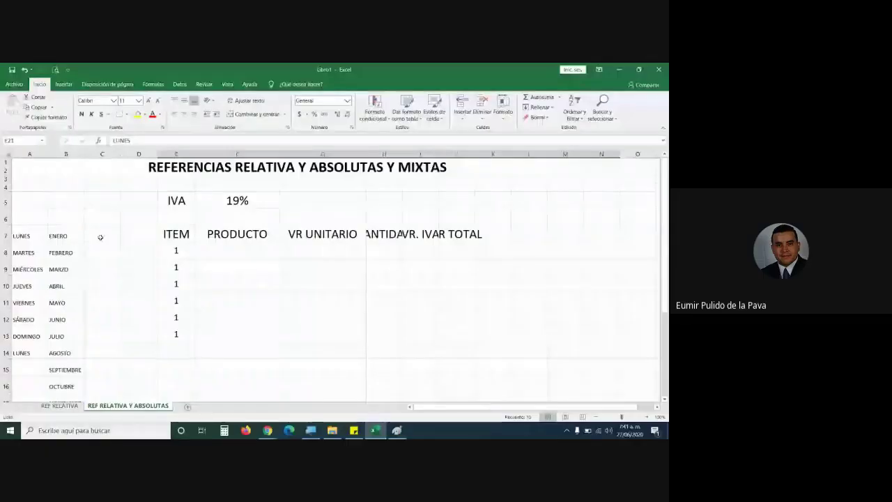
Enter 5 in C7 and 10 in C8, and extend the series down to C16
left_click(101, 235)
type("5")
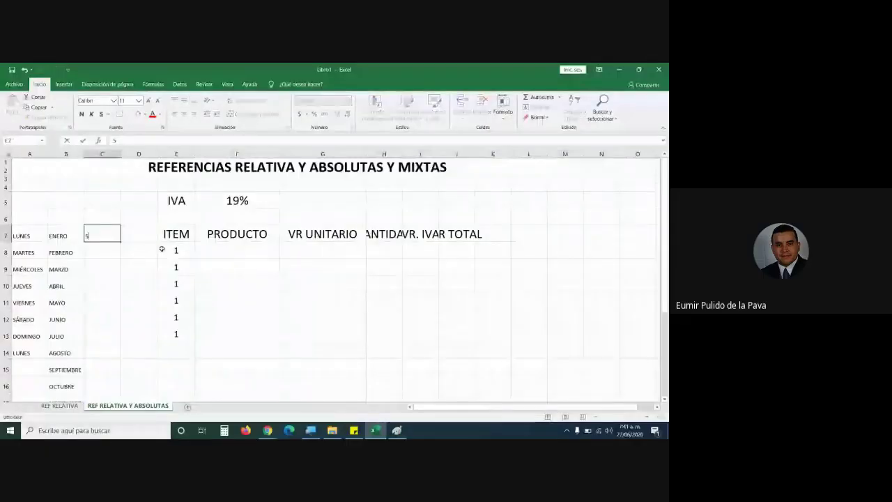
key("Return")
type("10")
key("Return")
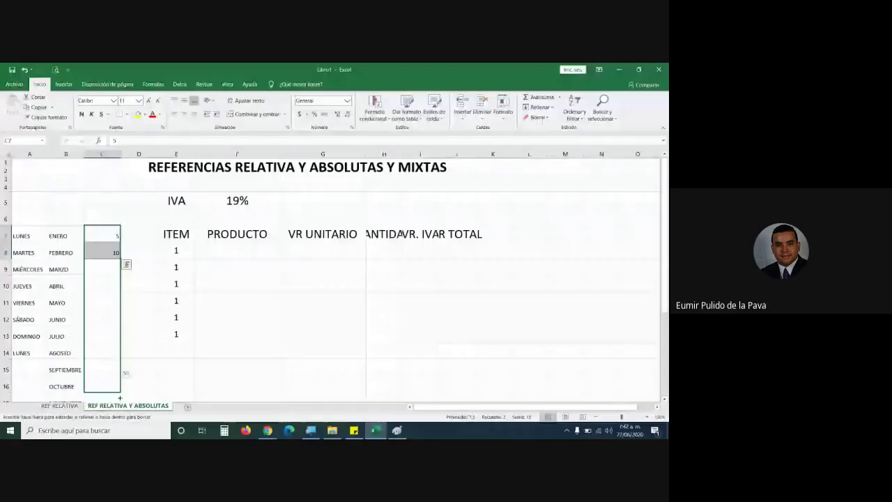
left_click_drag(120, 397, 121, 394)
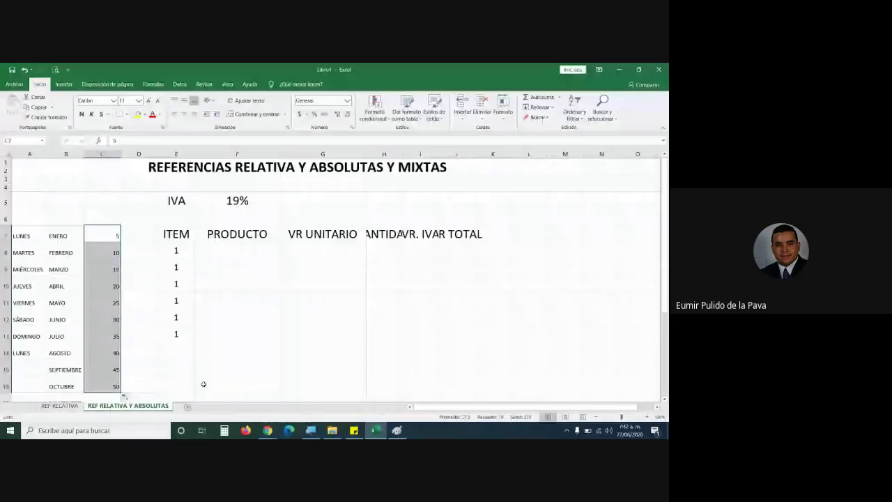
Enter 1 in D7 and 3 in D8, and extend the odd-number series down to D16
left_click(132, 231)
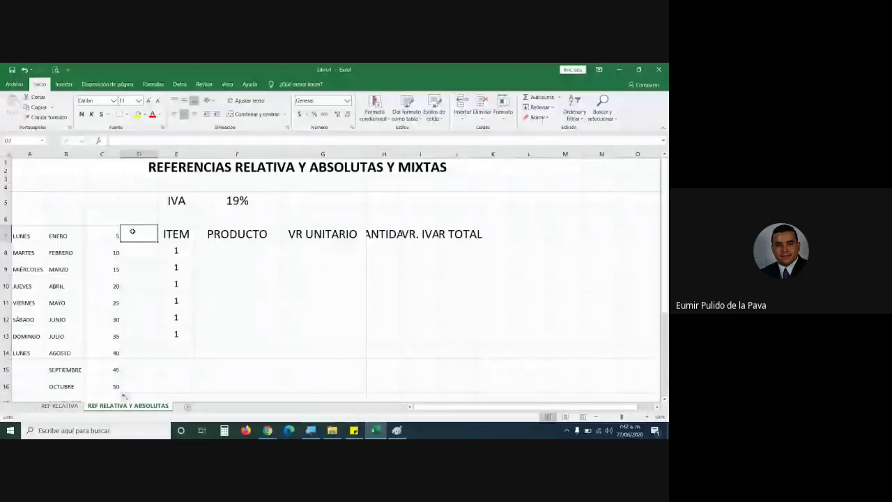
type("1")
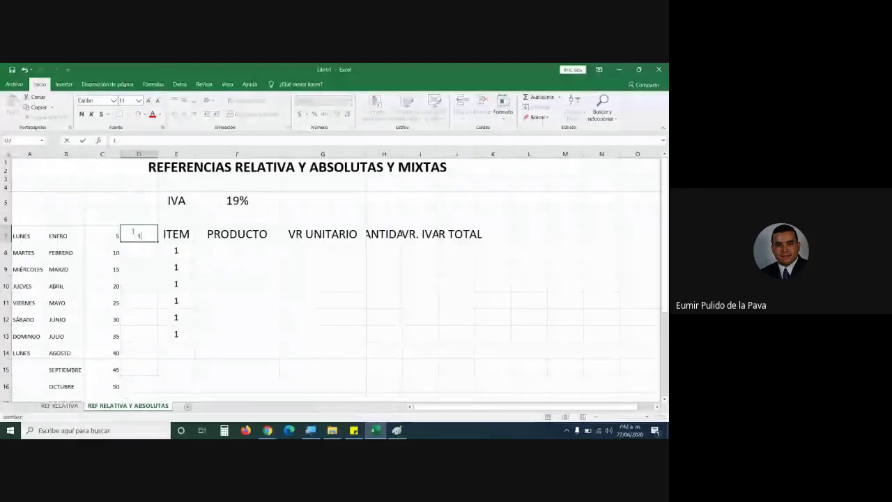
key("Return")
type("3")
key("Return")
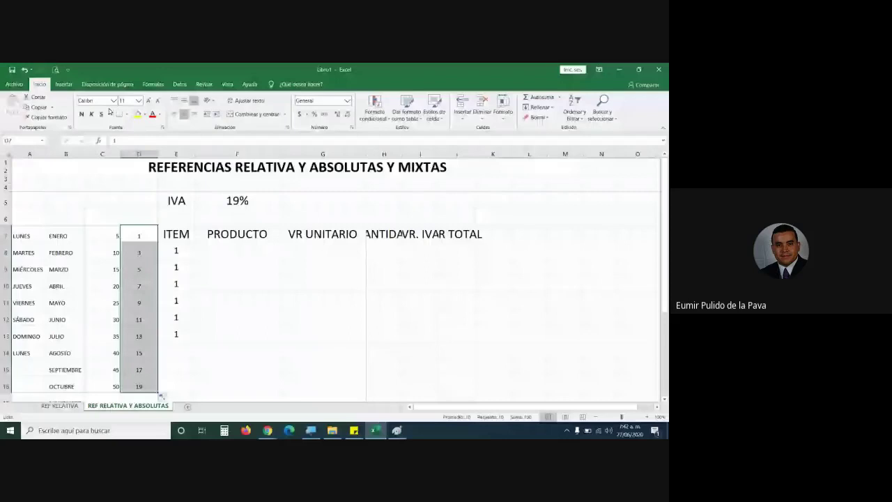
Refill C7:C16 with a consecutive series starting at 100, and clear the practice lists in columns A to D from row 7
left_click(111, 236)
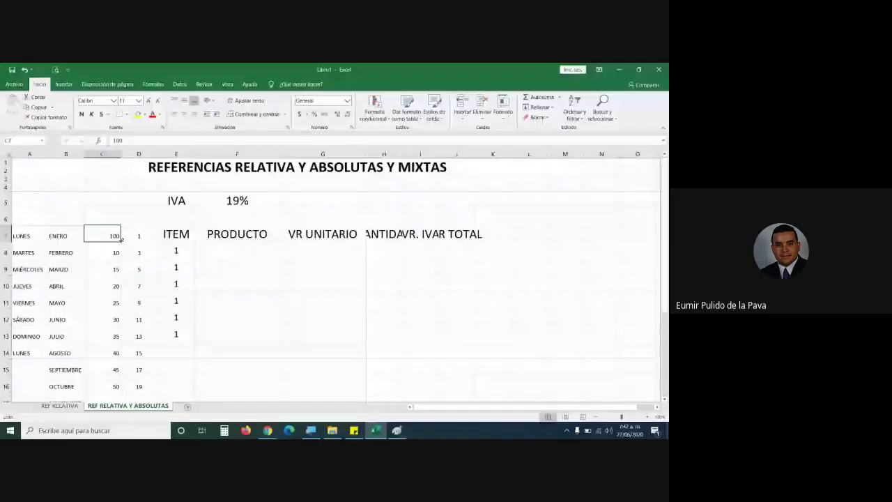
left_click_drag(122, 239, 120, 387)
key("Down")
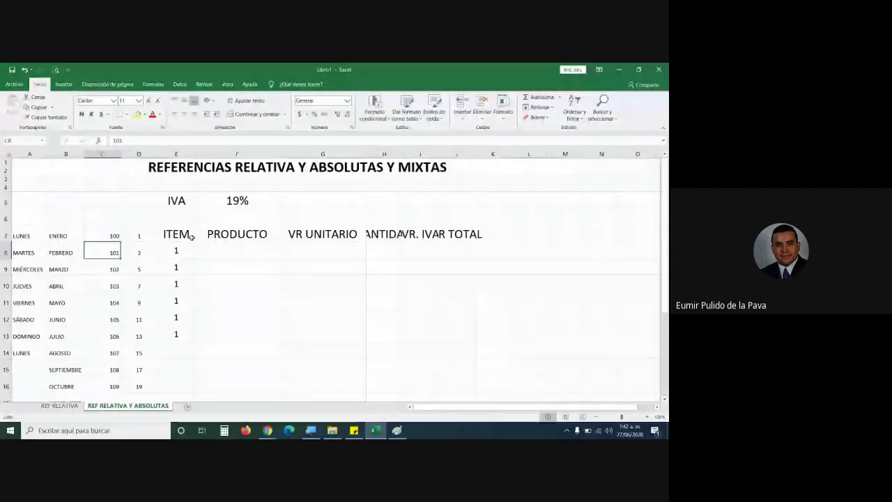
left_click_drag(91, 234, 120, 260)
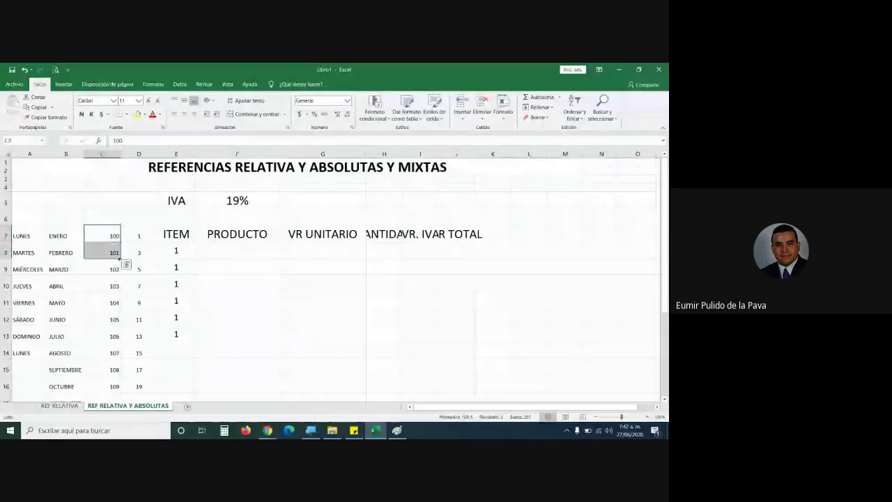
left_click_drag(120, 259, 178, 382)
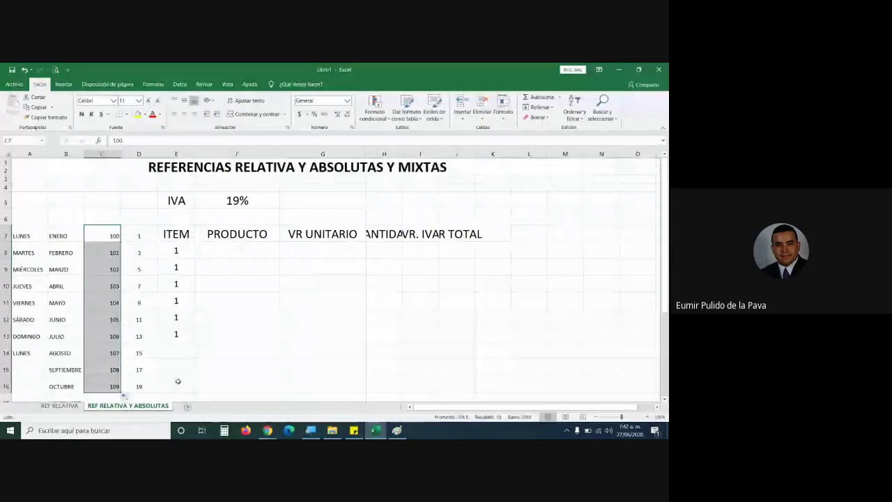
left_click_drag(28, 235, 141, 396)
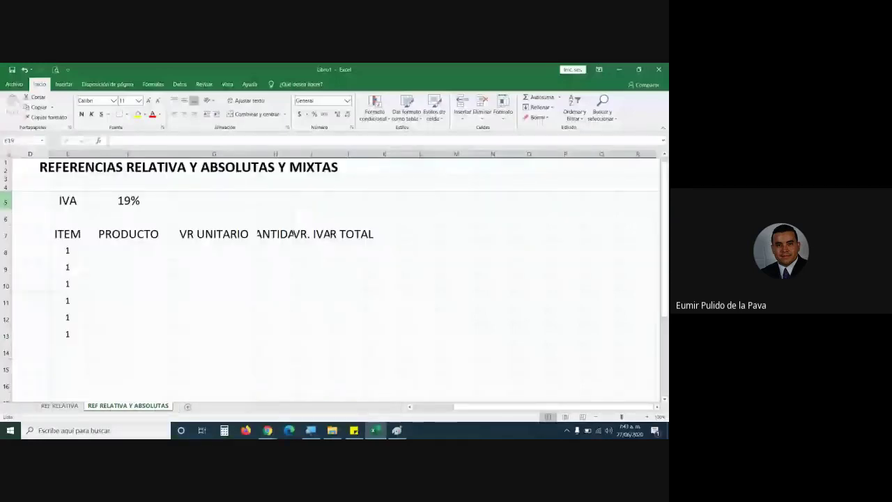
Switch to the Google Meet call to check the chat, return to Excel and add a new worksheet
left_click(268, 431)
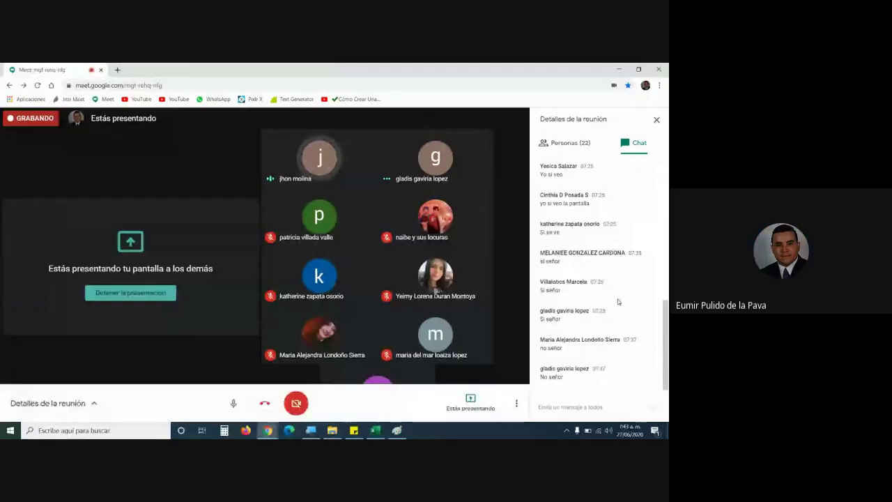
left_click(376, 430)
left_click(186, 407)
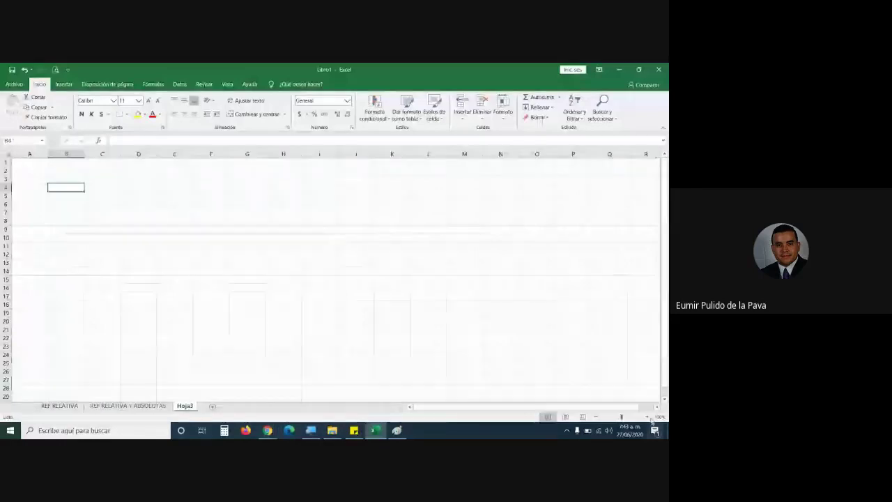
Enter MIERCOLES in B3 of the new sheet and extend the weekday series down to B10
left_click(648, 417)
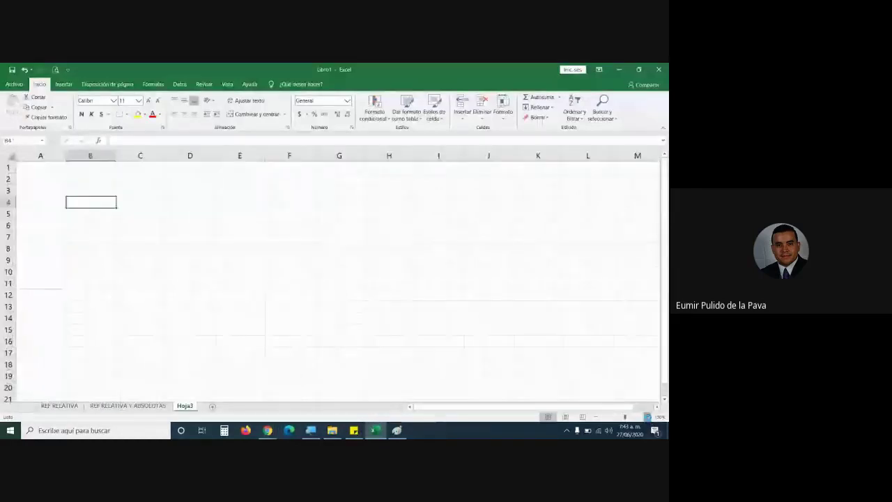
left_click(648, 416)
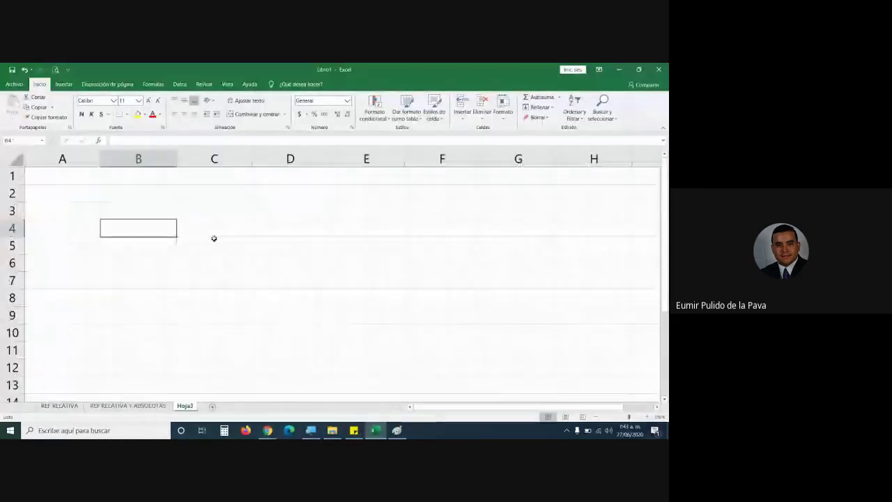
left_click(169, 216)
type("LUNES")
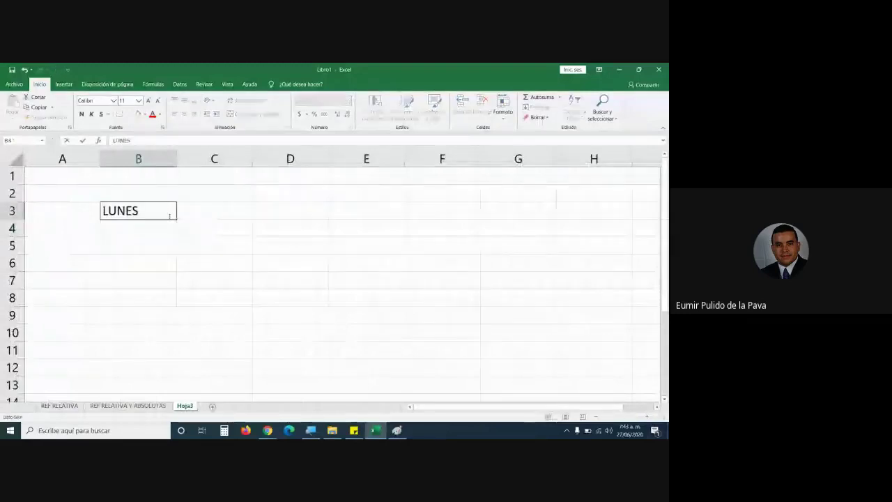
type("MI")
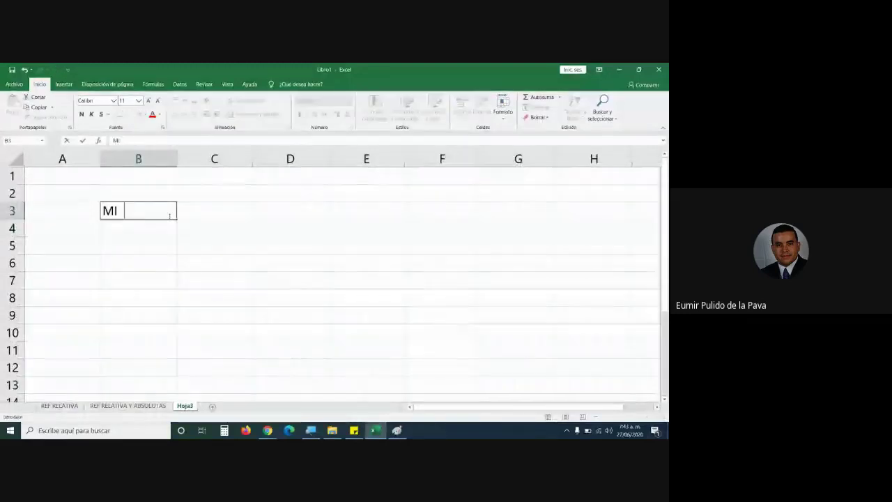
type("ERCOLES")
key("Return")
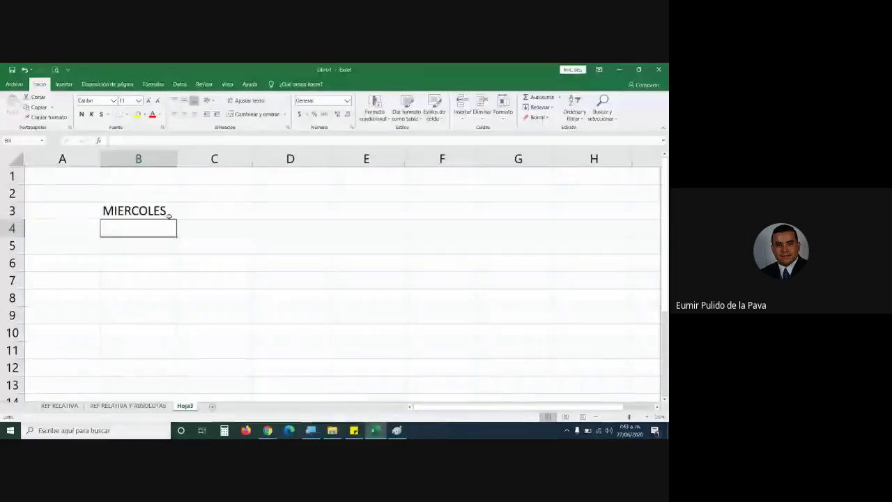
left_click(175, 219)
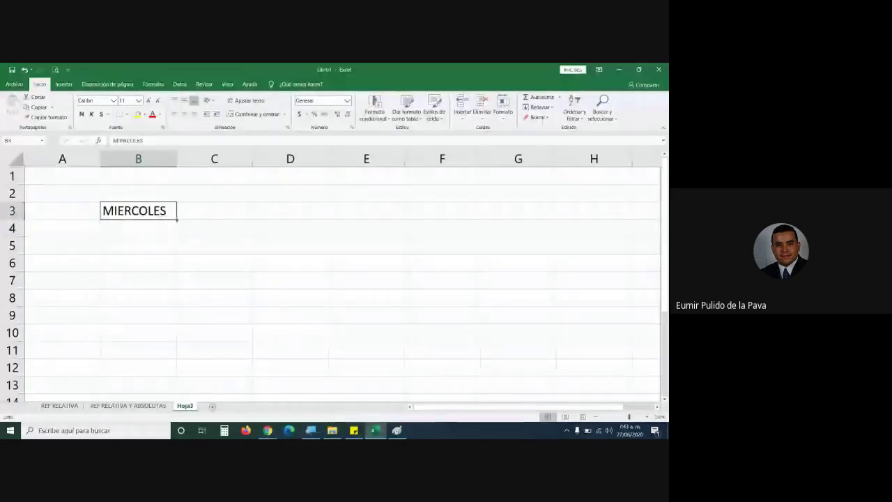
left_click_drag(176, 220, 178, 341)
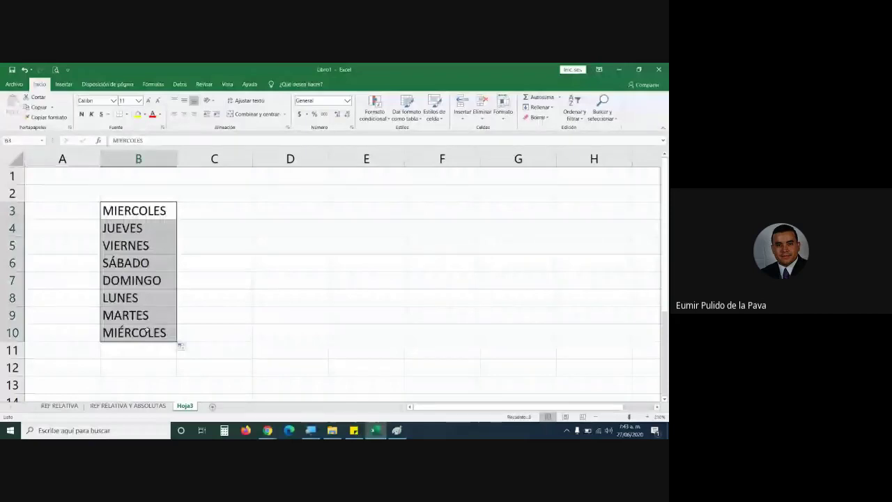
Extend the weekday series from B3 down to B11 and across the row to G3
left_click(167, 211)
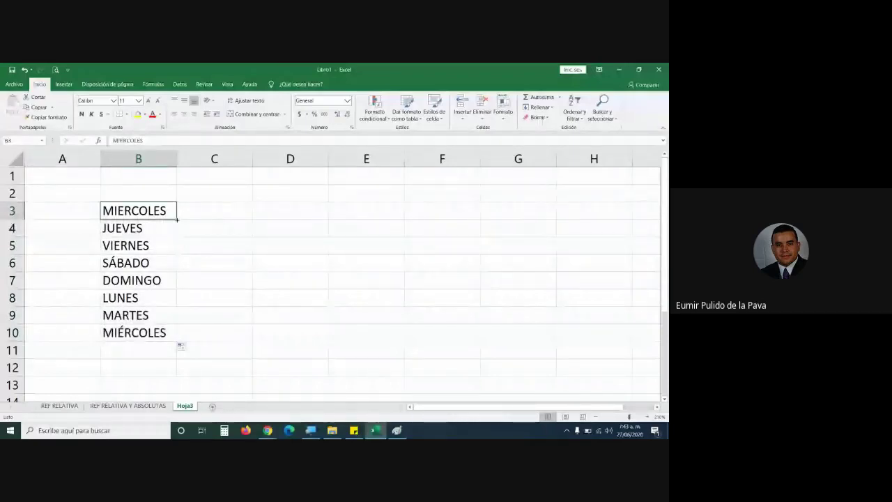
left_click_drag(177, 220, 171, 355)
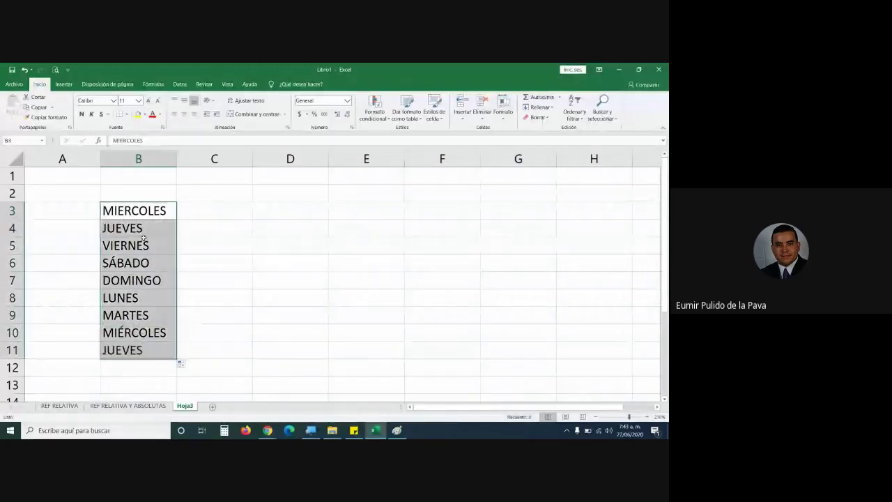
left_click(174, 217)
left_click_drag(176, 218, 536, 213)
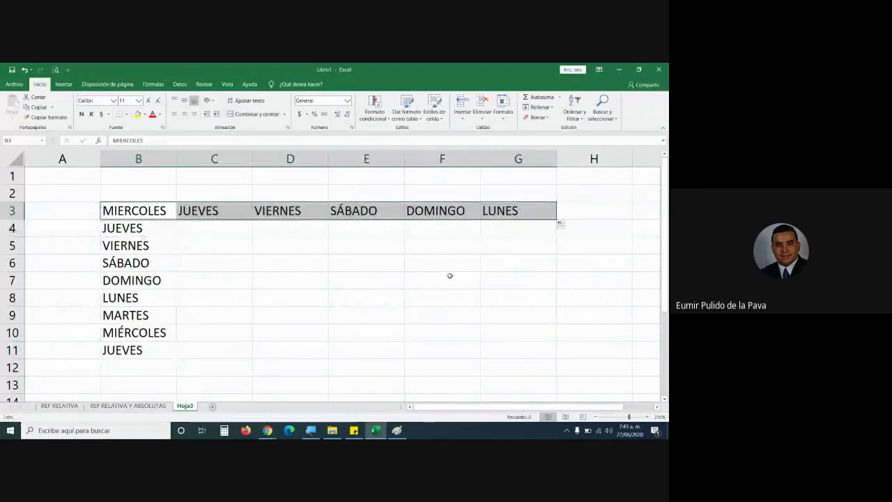
Enter MIERCOLES in D12 and extend the weekday series backwards along the row to A12
left_click(291, 367)
type("M")
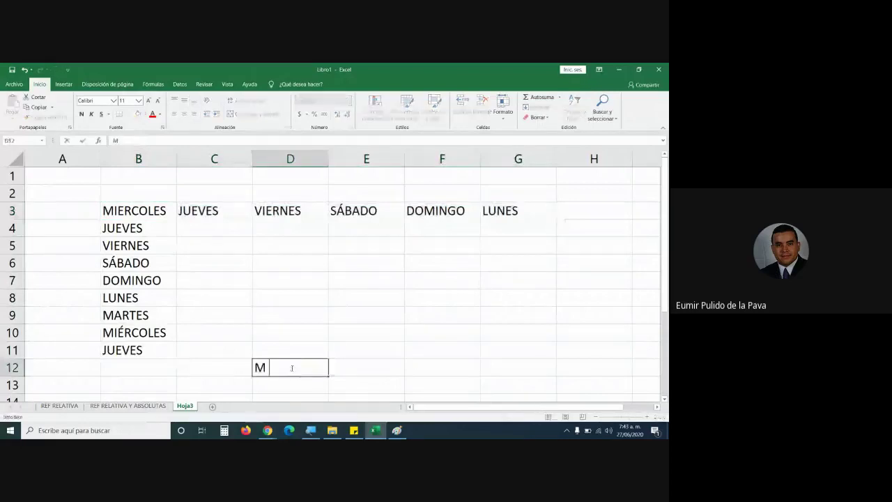
type("IERCOLES")
key("Return")
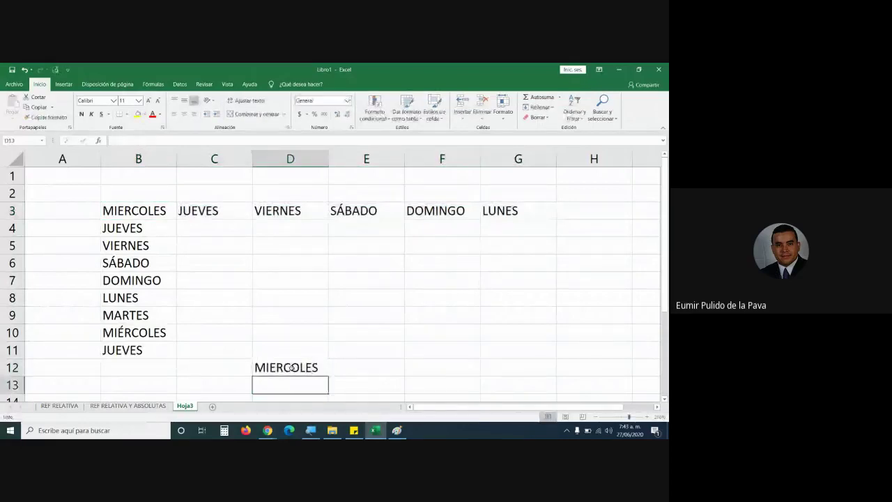
left_click(265, 368)
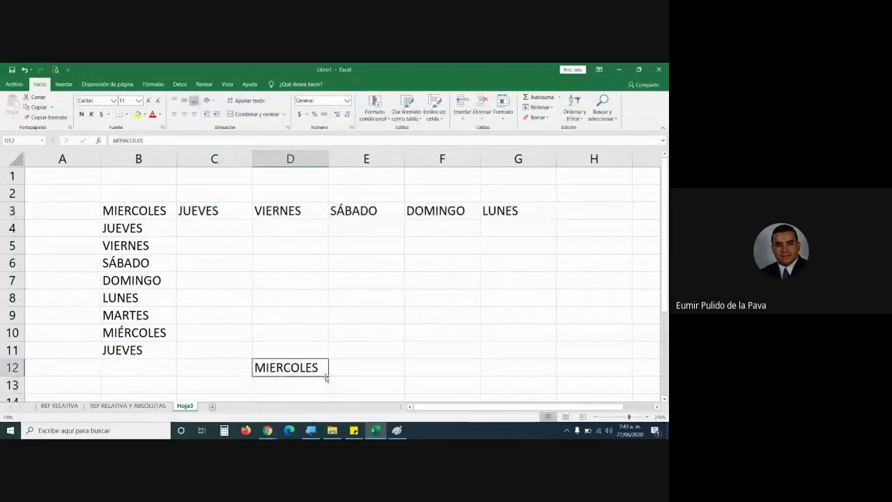
left_click_drag(326, 377, 44, 367)
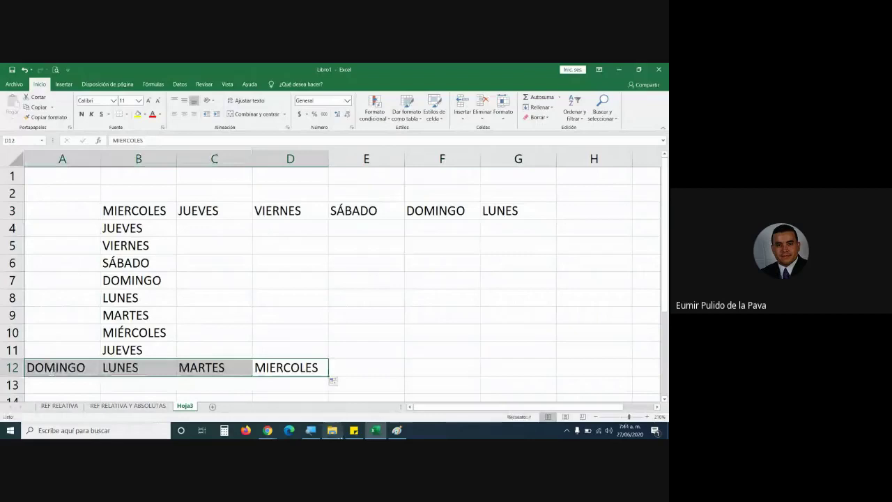
Extend the weekday series from D12 forward to H12, and repeat the backward fill from D12 to A12
left_click(302, 307)
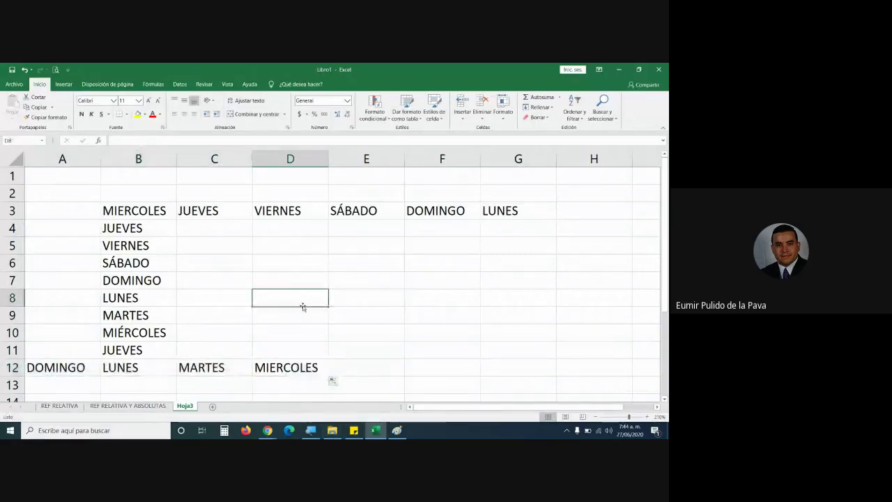
scroll(303, 308, "down", 1)
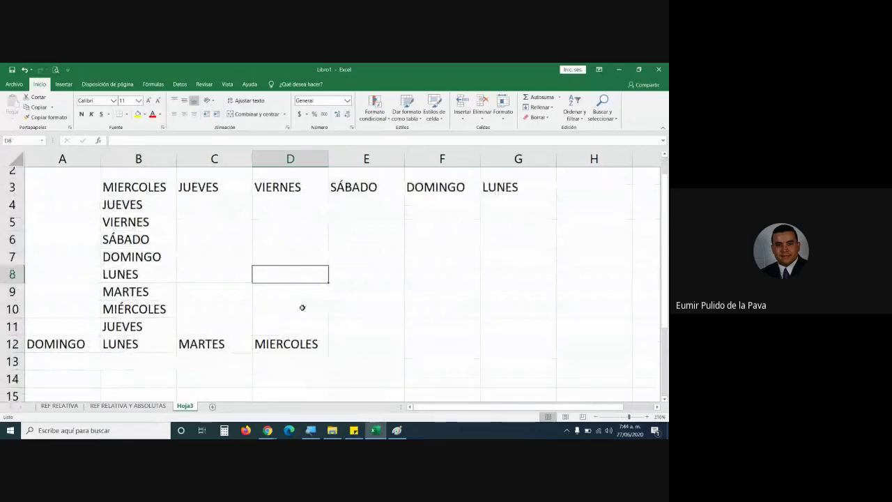
scroll(306, 314, "down", 2)
left_click_drag(307, 315, 631, 323)
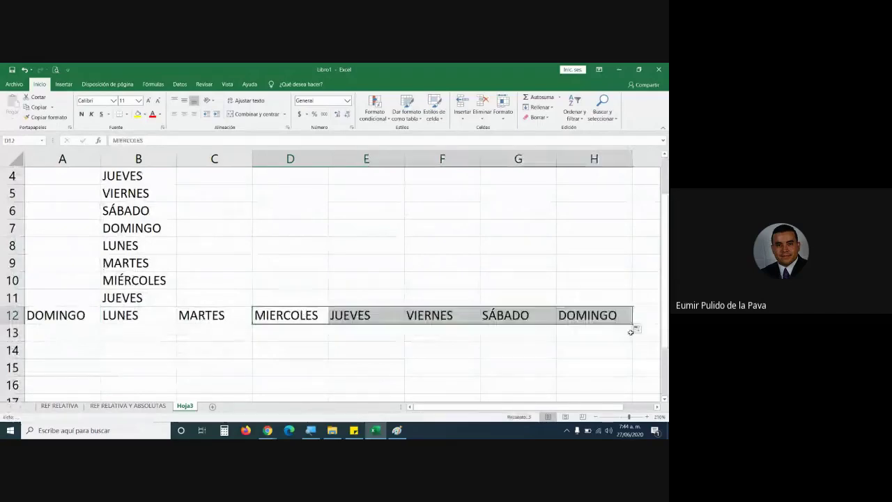
left_click(294, 316)
left_click_drag(328, 323, 53, 318)
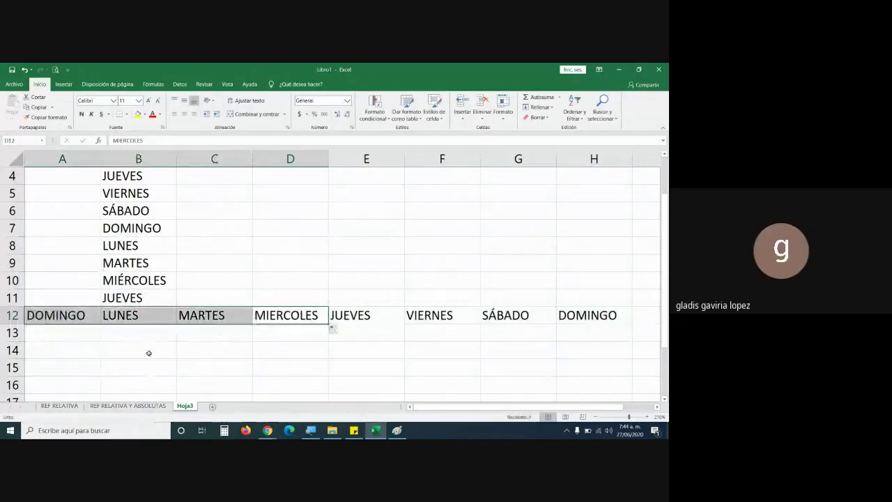
left_click(149, 354)
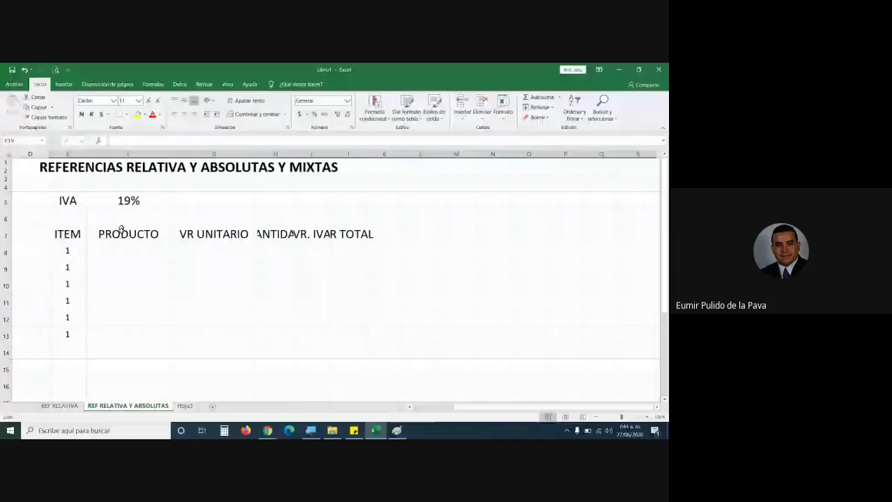
Complete the VR UNITARIO column in the REF RELATIVA Y ABSOLUTAS table with 15000, 25000, 30000, 50000 and 5000 for items 2 to 6
left_click(77, 249)
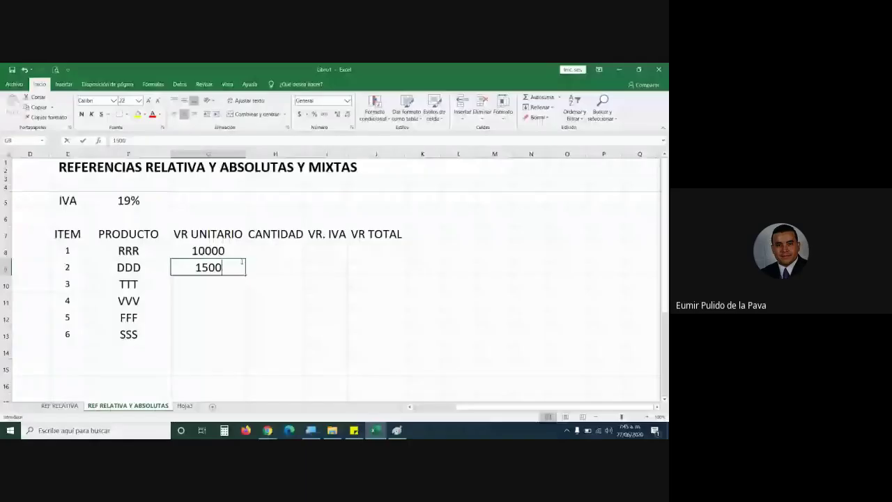
type("0")
key("Return")
type("25000")
key("Return")
type("3")
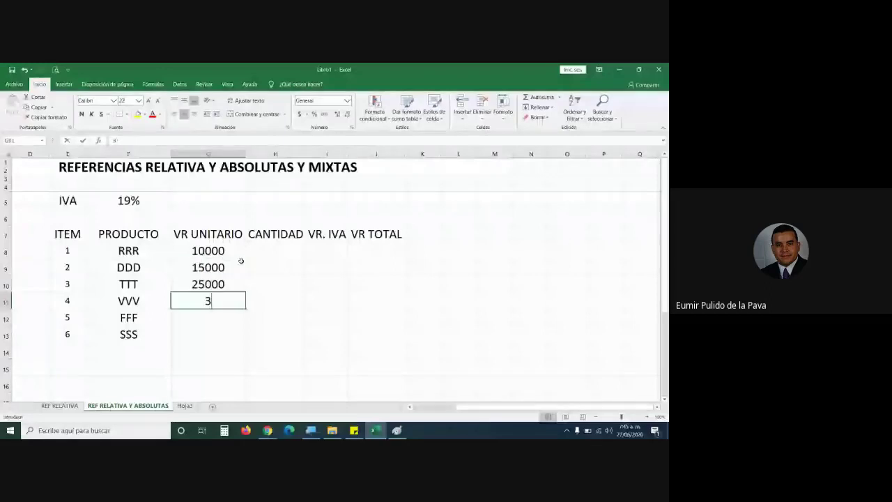
type("0000")
key("Return")
type("5000")
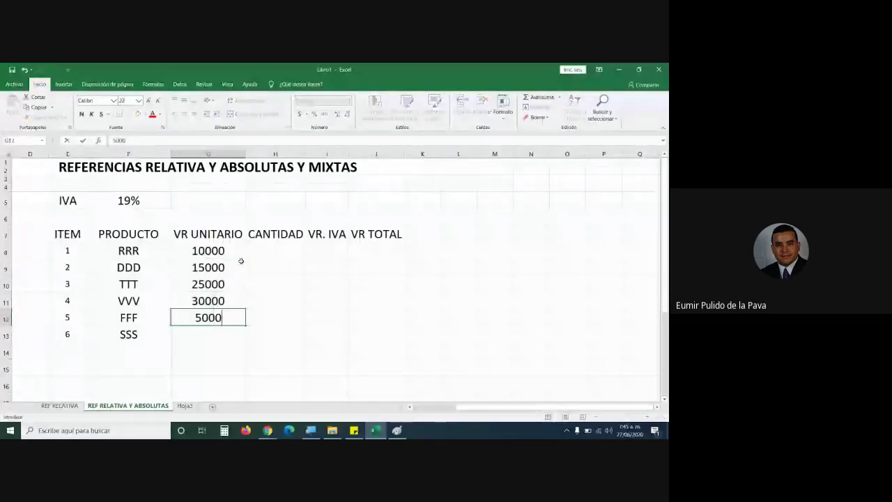
type("0")
key("Return")
type("5000")
key("Return")
Enter the CANTIDAD values 3, 2, 1, 4, 2 and 5, and copy the format of G8 onto H8:H13
left_click(275, 250)
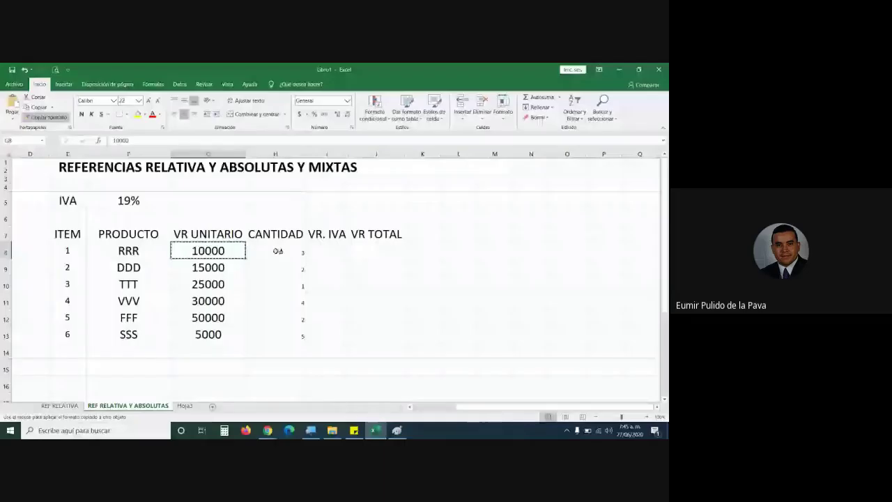
left_click_drag(275, 251, 281, 334)
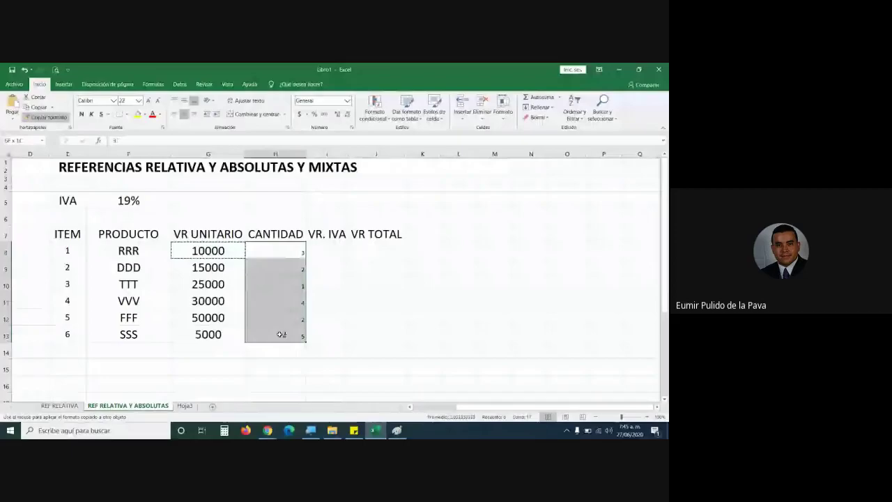
left_click_drag(281, 335, 280, 335)
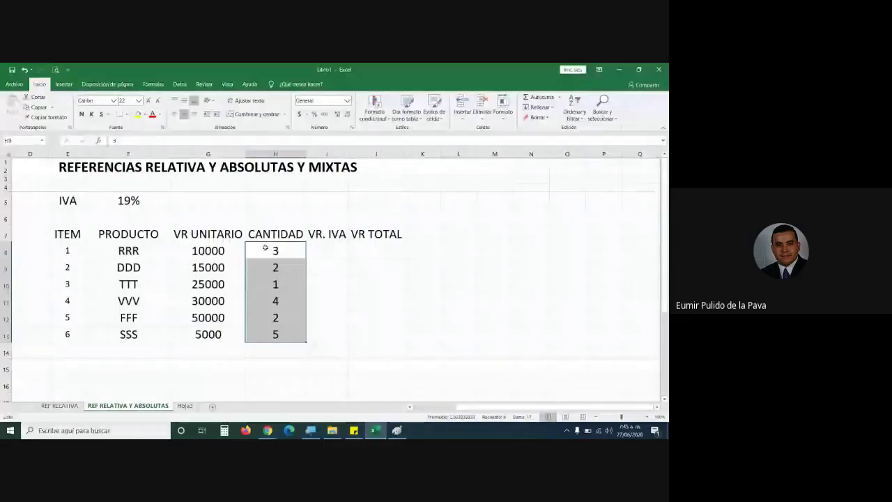
Copy the format of the first product cell F8 onto the quantities in H8:H13
left_click(127, 250)
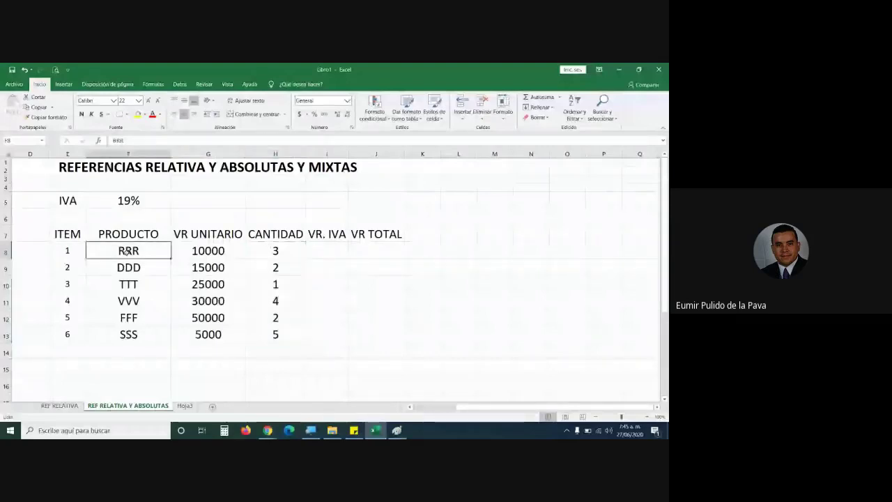
left_click(48, 117)
left_click_drag(279, 251, 291, 335)
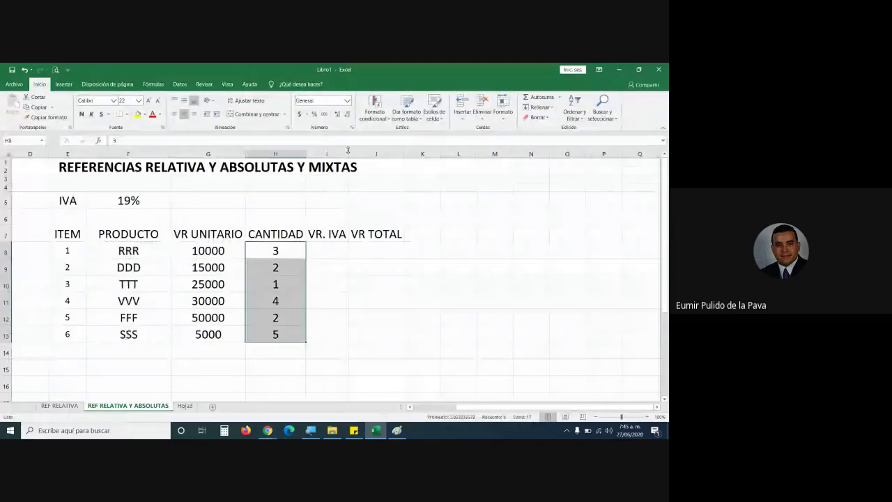
Widen the VR. IVA column and give the IVA 19% cells E5:F5 a yellow fill
left_click_drag(347, 150, 377, 158)
left_click_drag(70, 200, 120, 203)
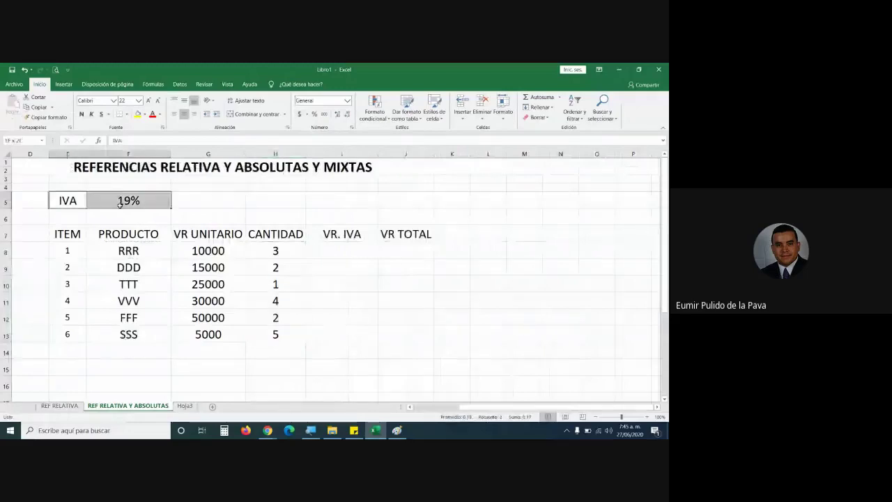
left_click(138, 115)
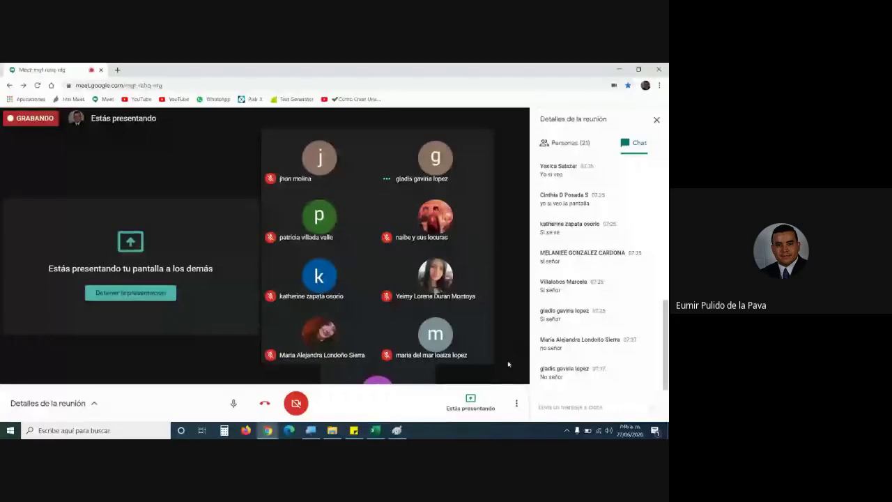
Check the participant list and chat in the Google Meet call, and return to Excel
left_click(564, 143)
scroll(558, 216, "down", 3)
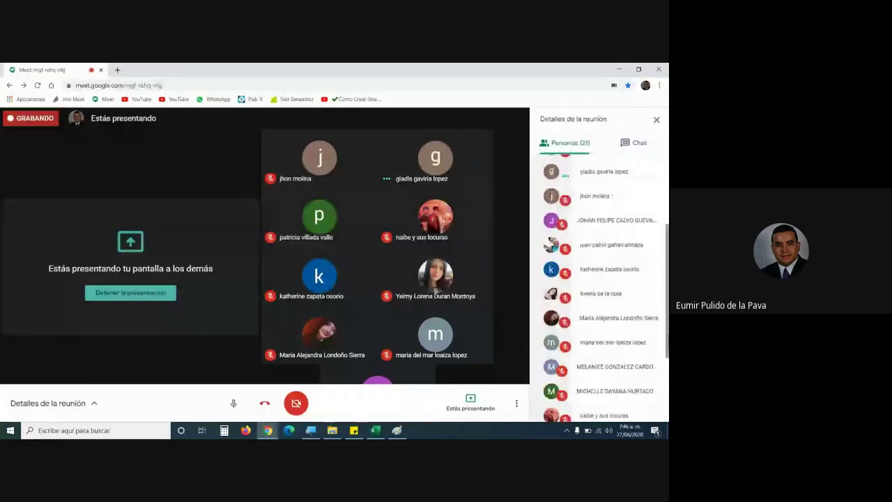
scroll(550, 212, "up", 3)
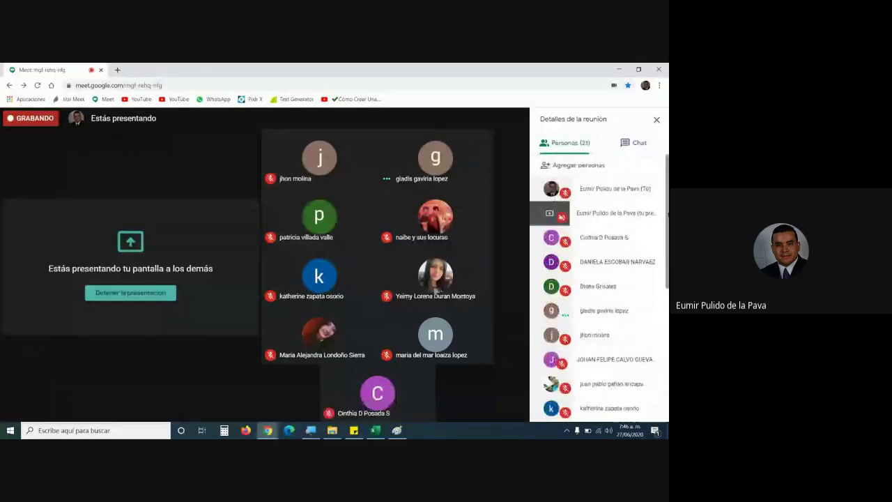
left_click(634, 143)
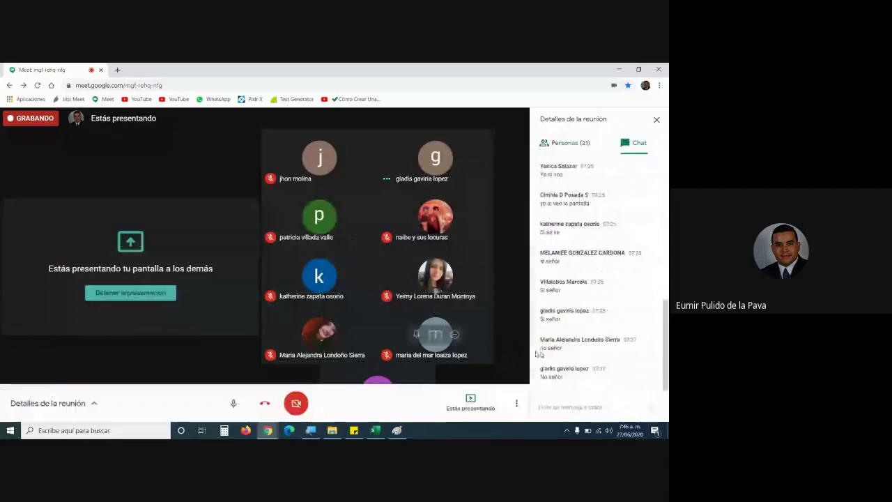
left_click(375, 430)
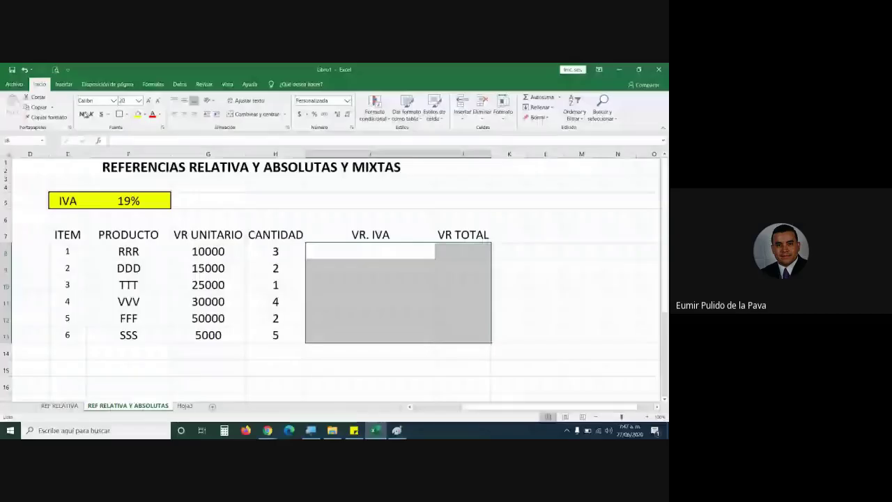
Widen the VR. IVA column further and enter the formula =G8*H8*19% in its first cell, I8
left_click_drag(435, 155, 477, 155)
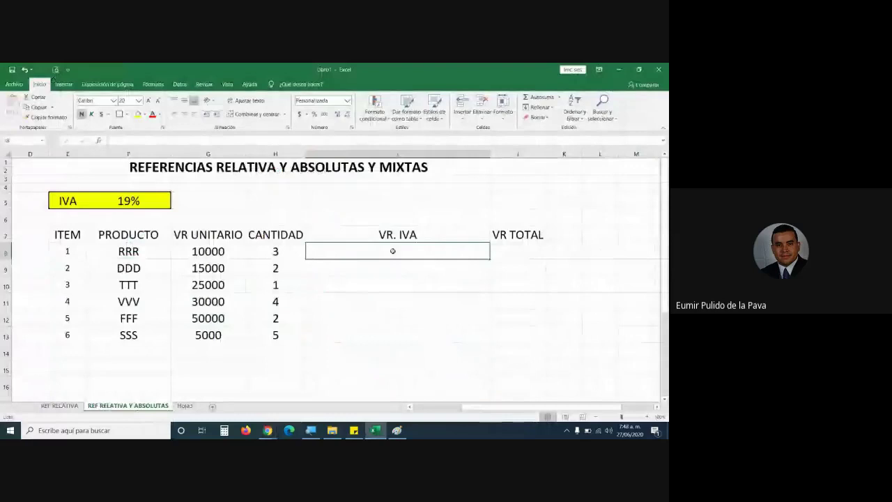
type("=")
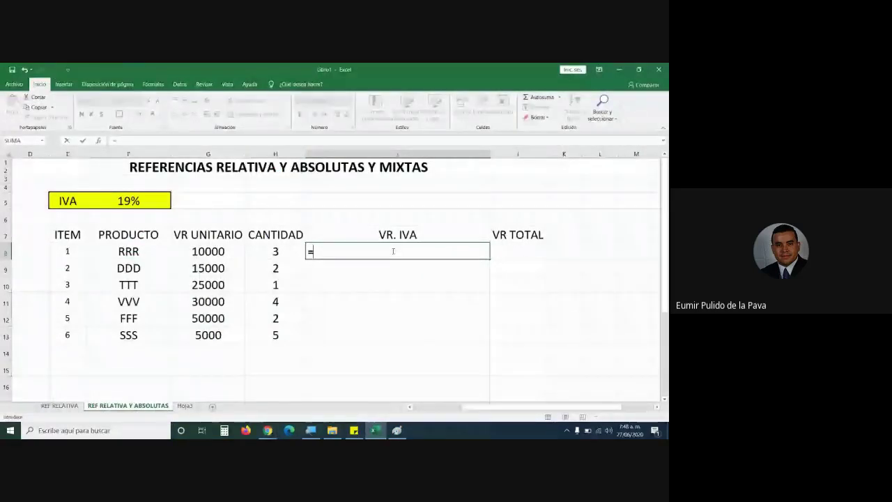
left_click(213, 248)
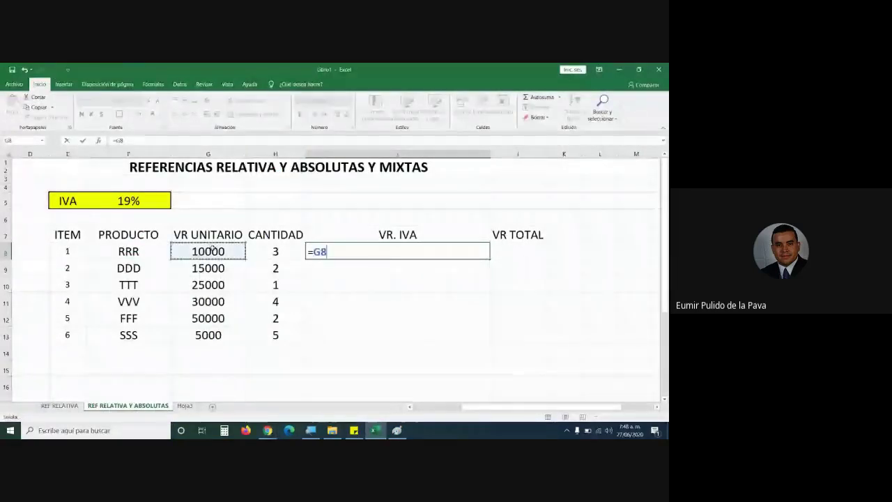
type("*")
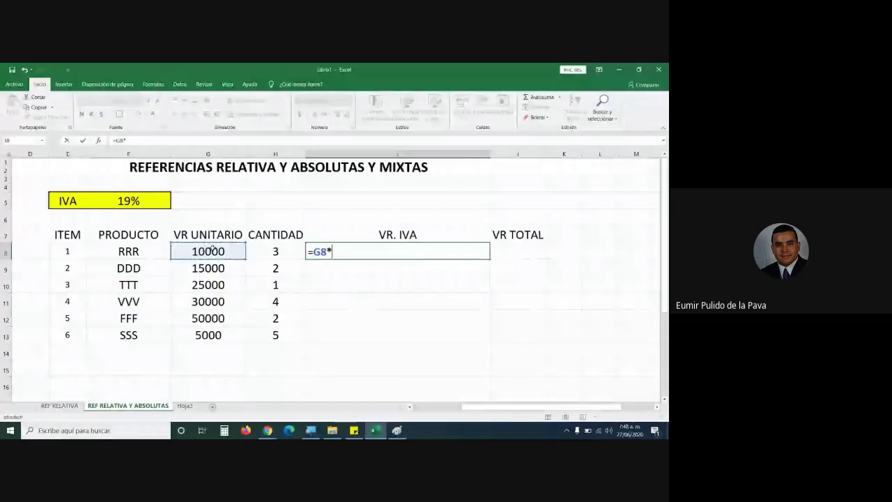
left_click(276, 252)
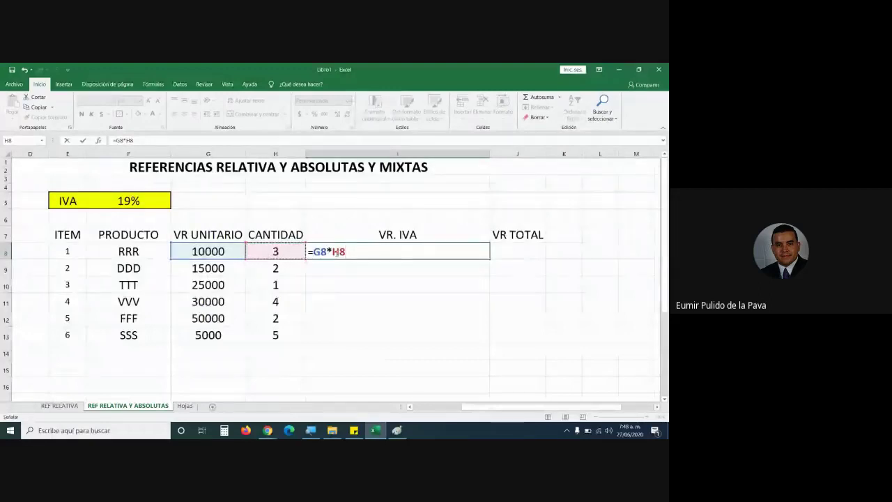
left_click_drag(346, 253, 328, 257)
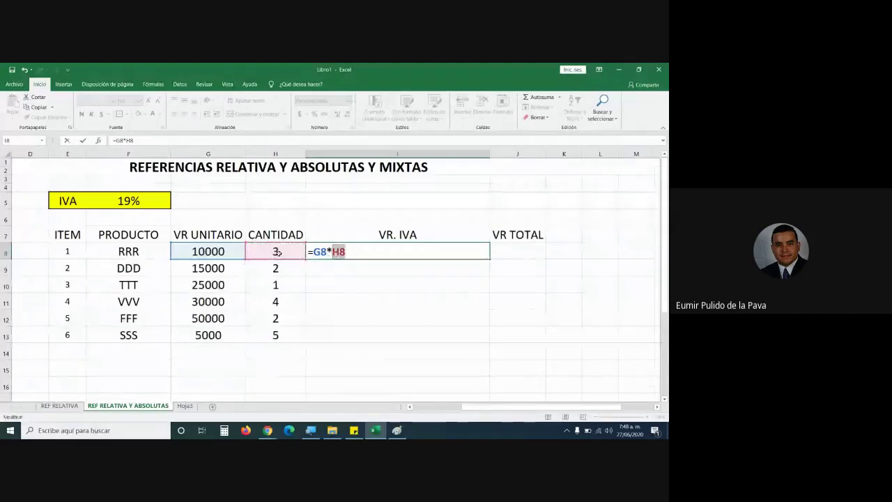
left_click(360, 252)
type("*19")
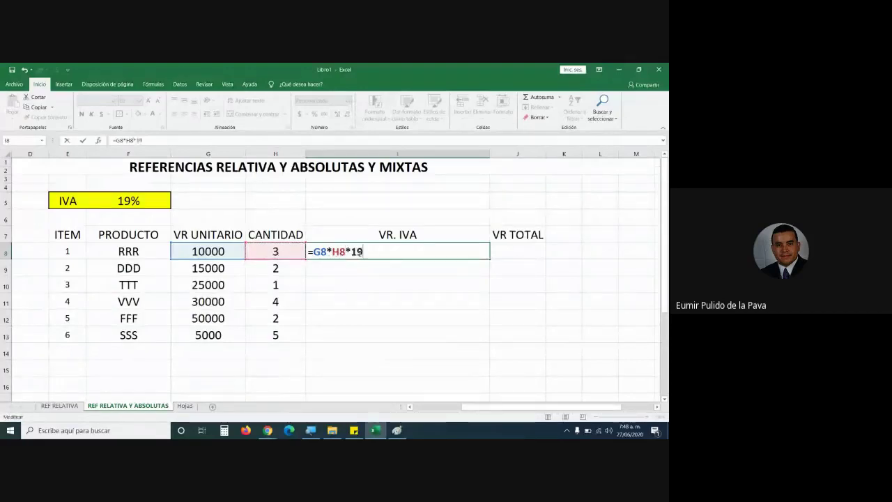
type("%")
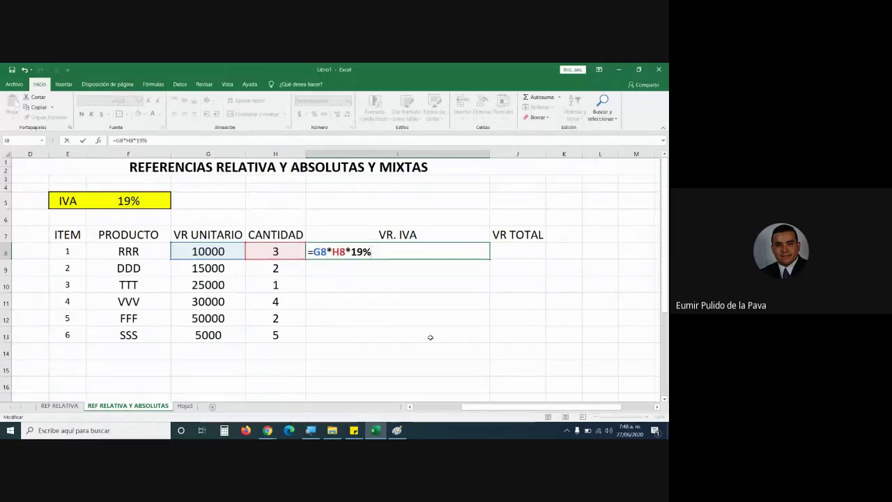
key("Return")
Switch to Paint, start a blank drawing without saving the previous one, and insert the I8 formula =G8*H8*19% as text
left_click(432, 249)
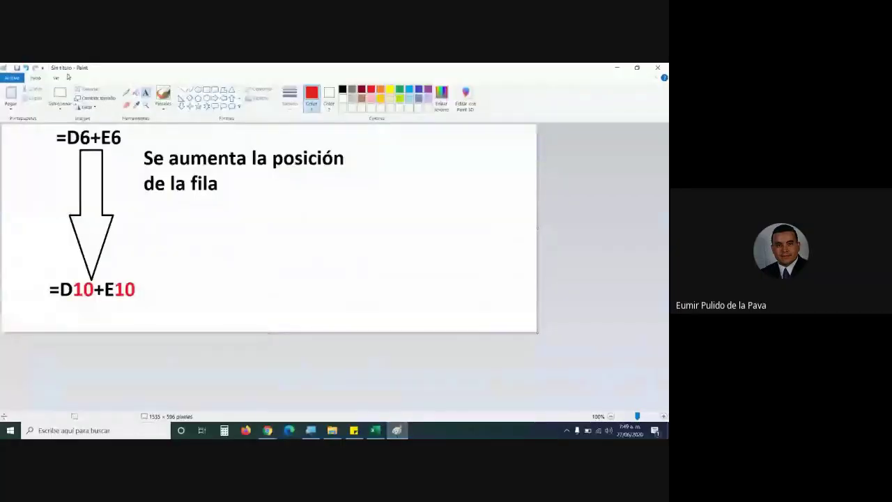
key("ctrl+n")
key("n")
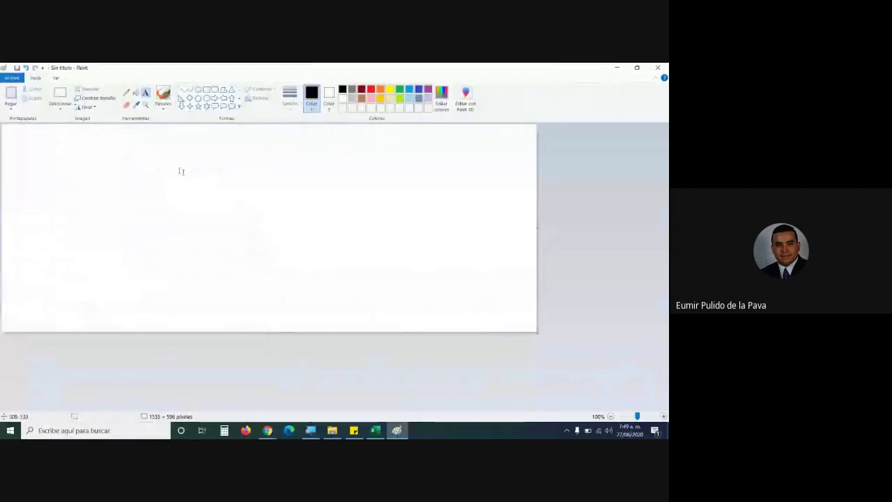
left_click(376, 430)
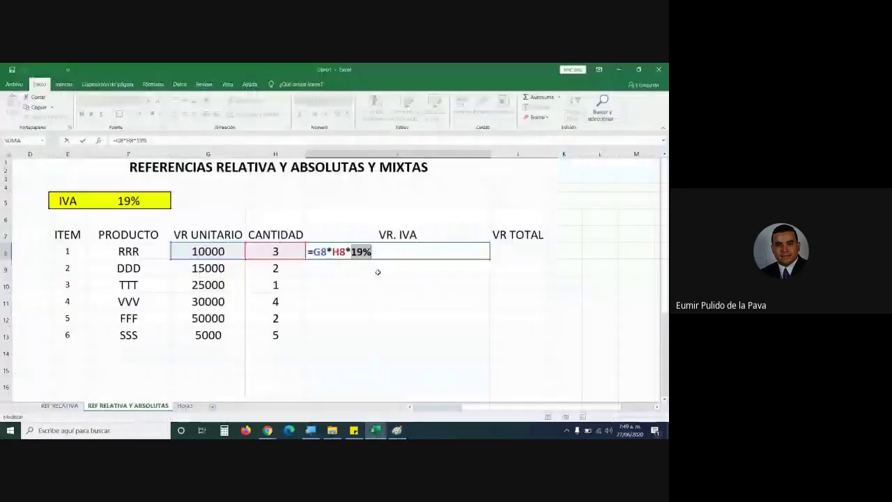
key("alt+Tab")
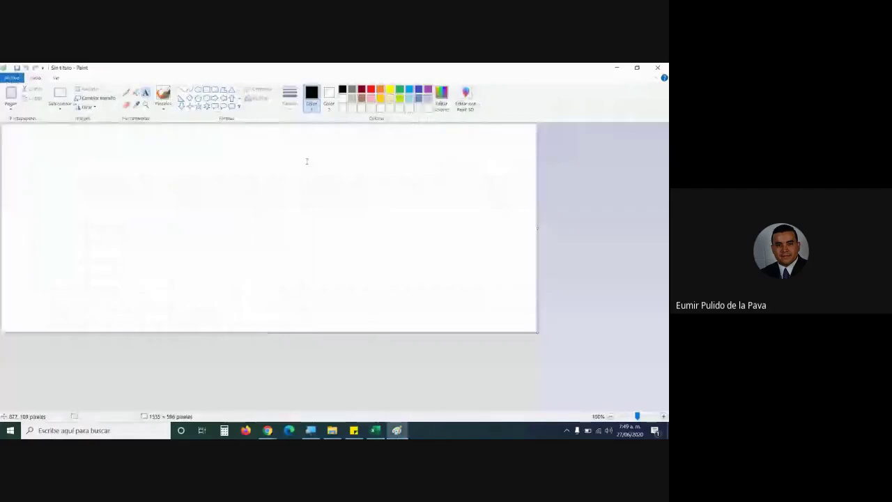
type("=G8*H8*19%")
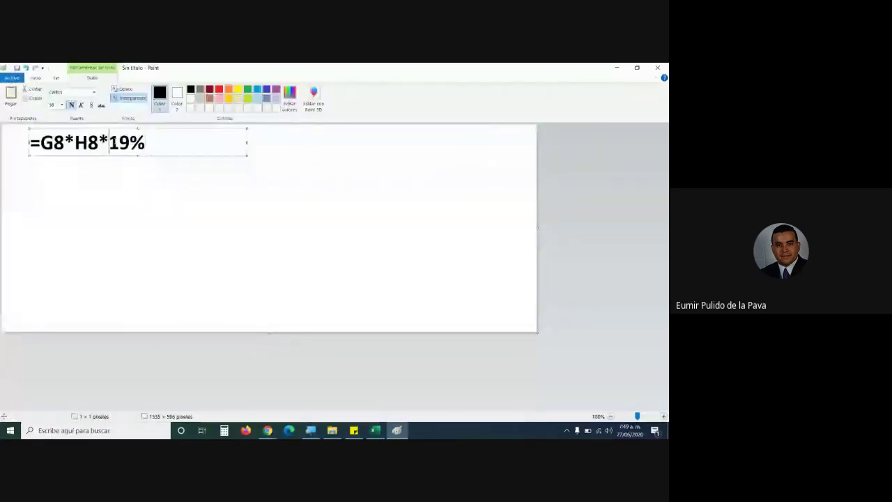
Colour the 19% in the formula text red and append "-> Valor constante" in the same red
left_click_drag(109, 143, 147, 144)
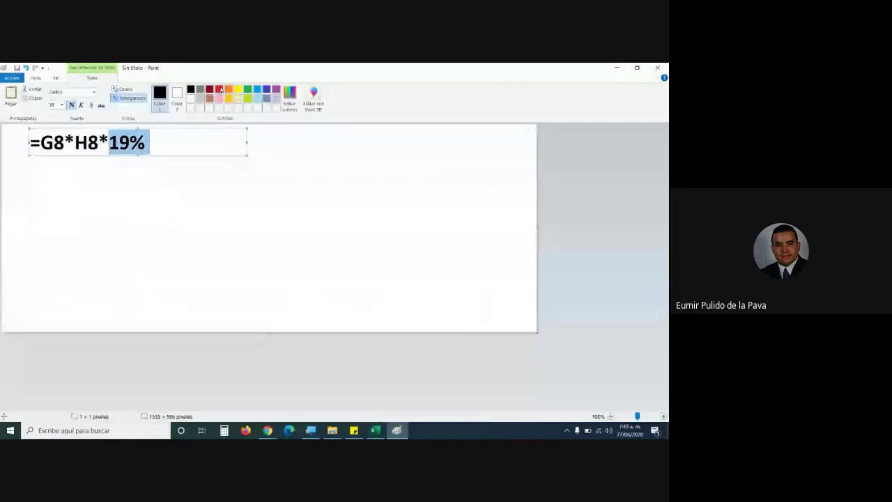
left_click(220, 88)
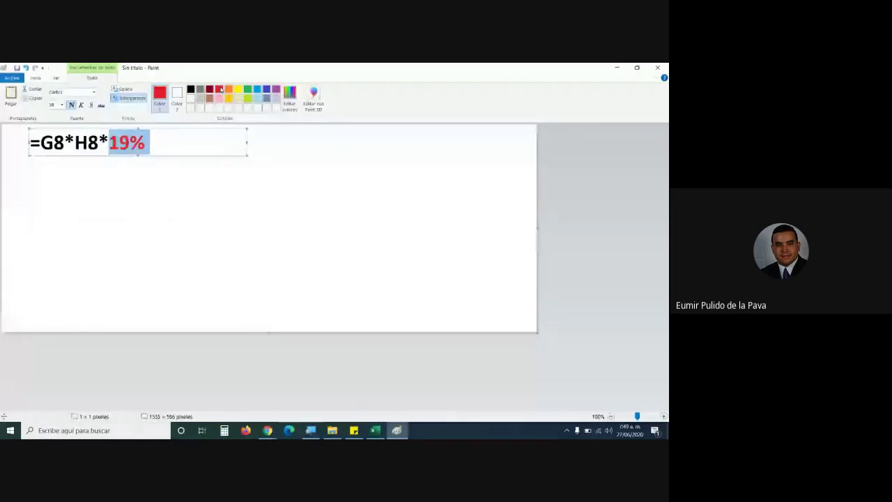
left_click(157, 151)
type("->")
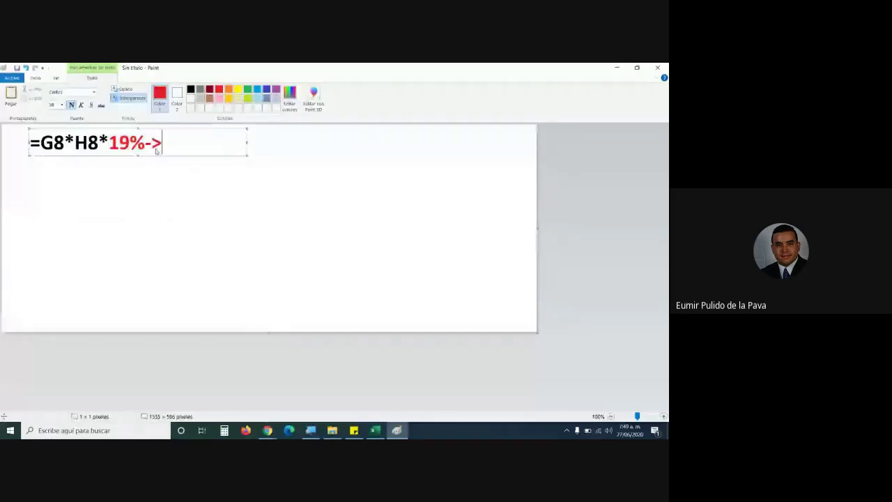
type(" vALO")
key("BackSpace")
key("BackSpace")
key("BackSpace")
key("BackSpace")
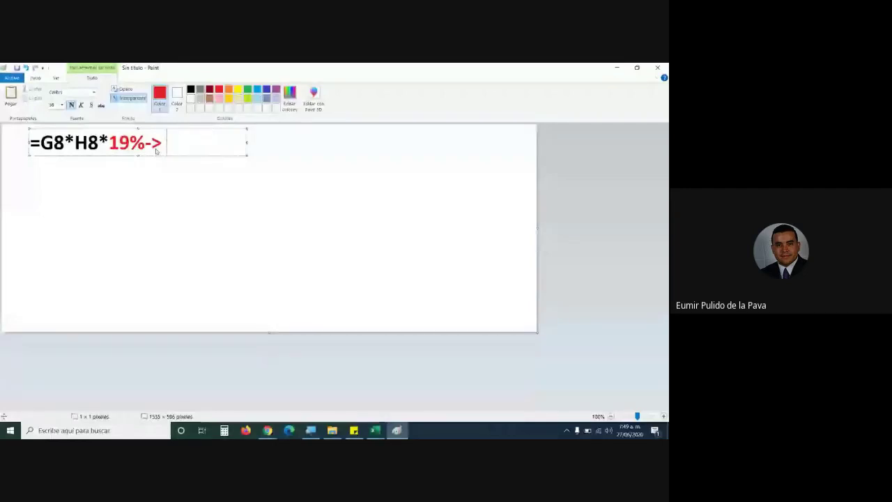
type("Valor c")
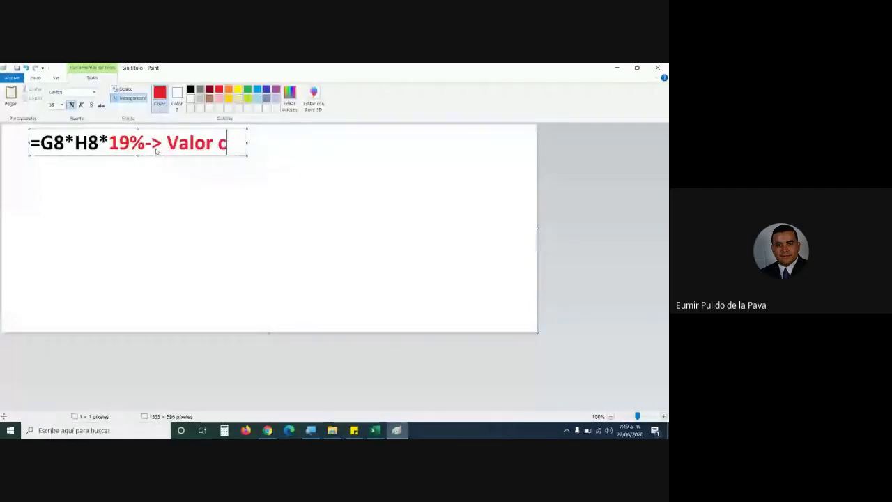
type("onstante")
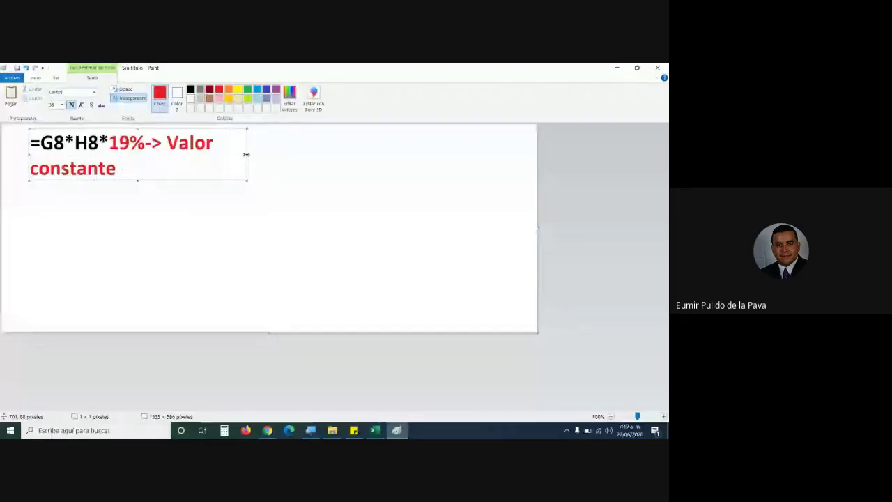
Widen the text box so the note fits on one line, and highlight the word "constante"
left_click_drag(246, 154, 370, 154)
left_click_drag(166, 143, 304, 143)
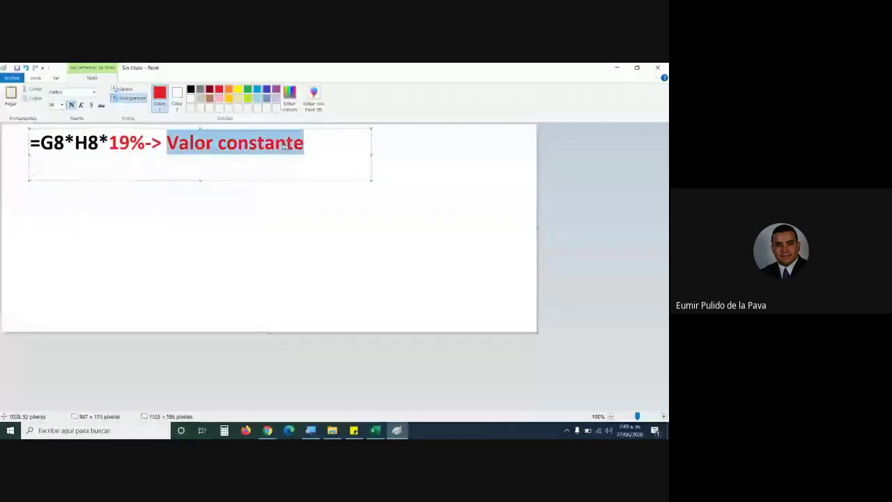
left_click(219, 143)
left_click_drag(219, 143, 305, 142)
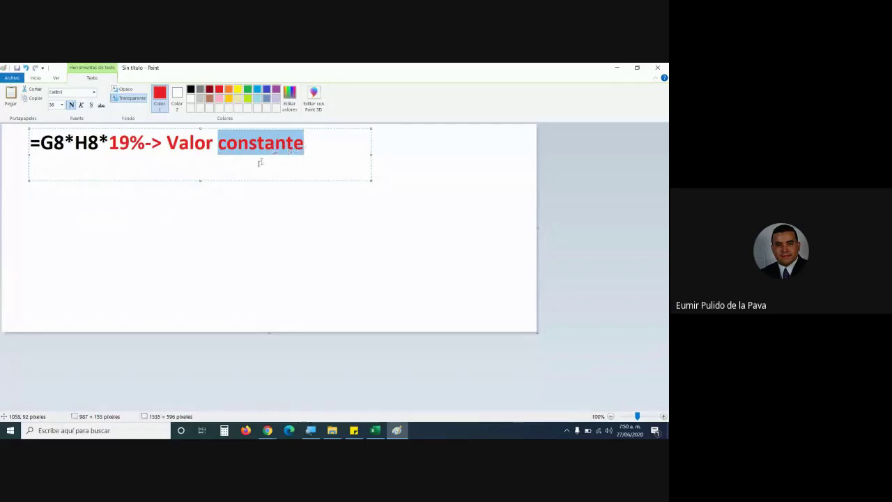
Return to Excel and finish editing the VR. IVA formula in I8
left_click(381, 434)
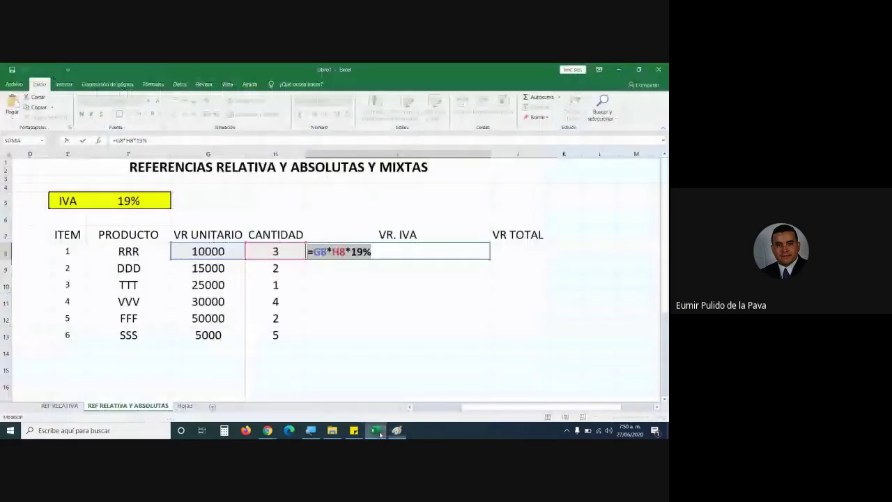
left_click(428, 268)
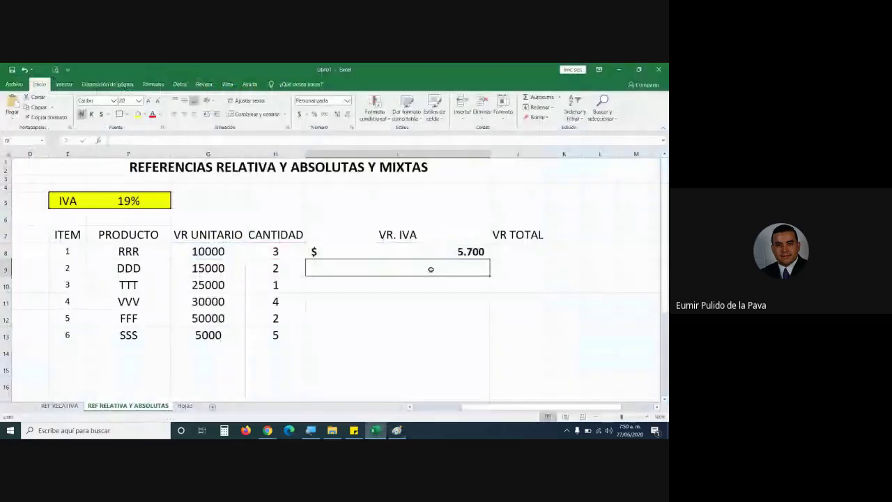
key("Up")
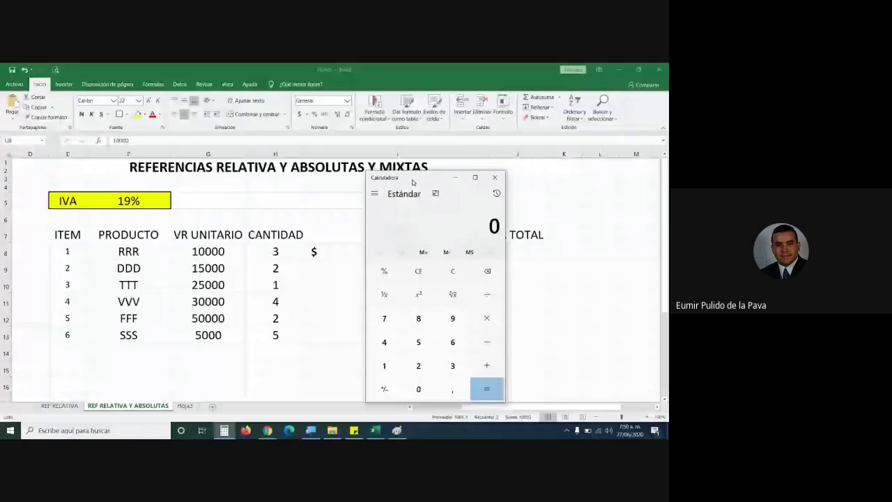
Calculate 30000 × 0,19 in the Calculator and compare it with the VR. IVA amount in I8
left_click(452, 365)
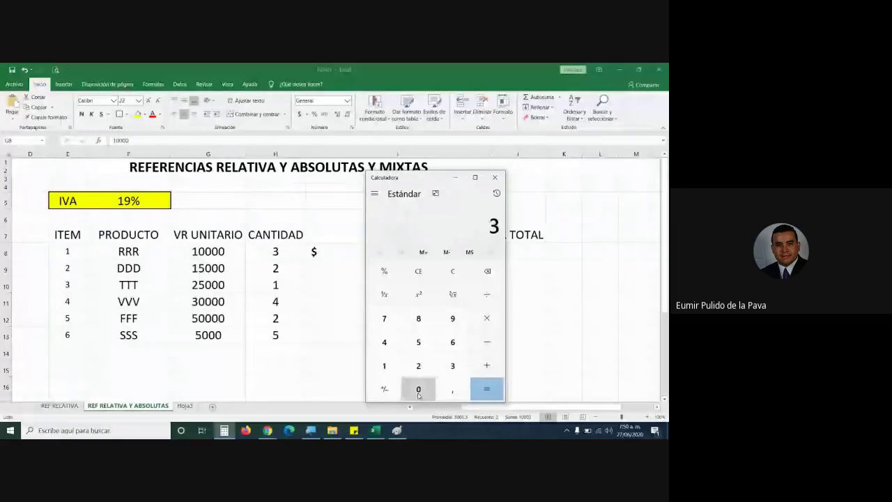
left_click(419, 395)
left_click(419, 395)
left_click(419, 395)
left_click(419, 394)
left_click(487, 319)
left_click(453, 389)
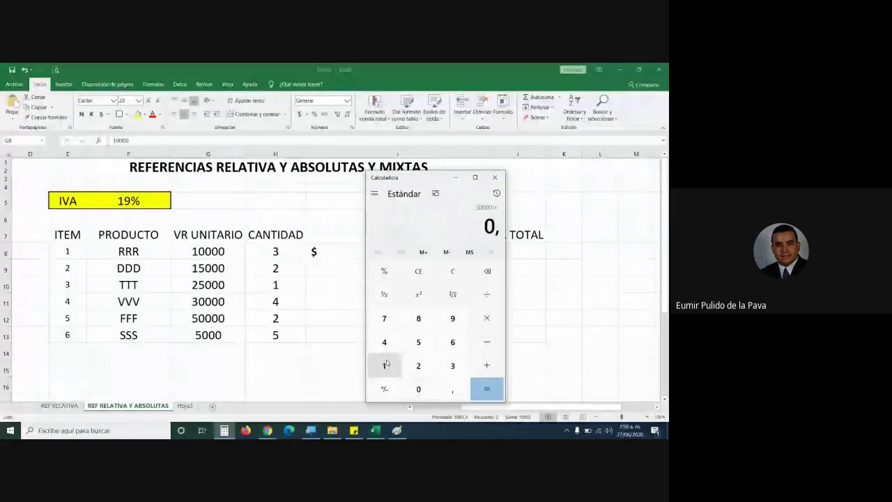
left_click(386, 365)
left_click(453, 318)
left_click(487, 394)
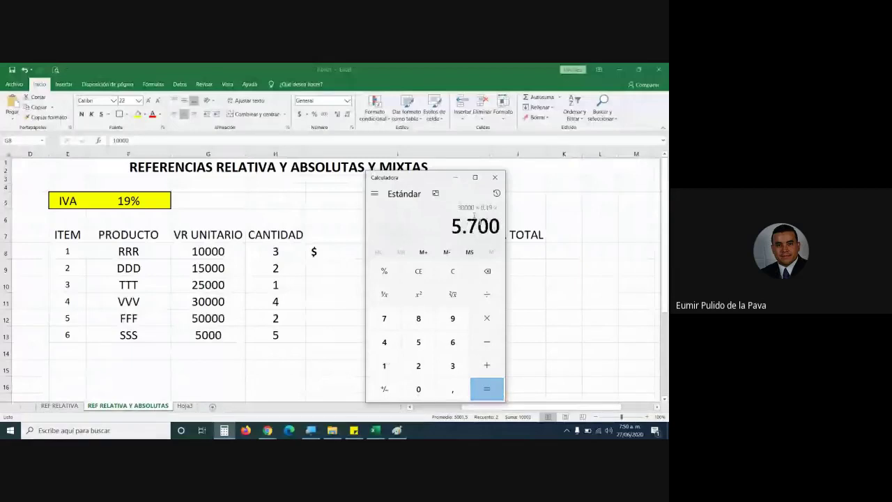
left_click_drag(425, 181, 411, 270)
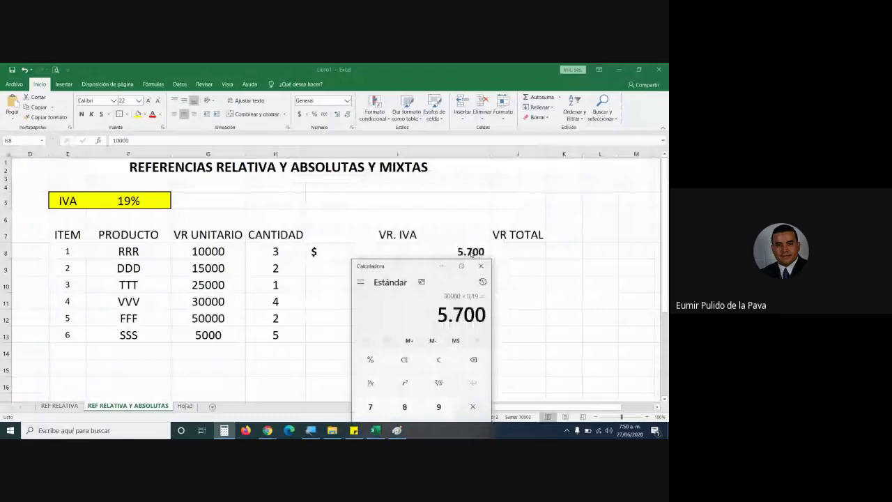
left_click(471, 255)
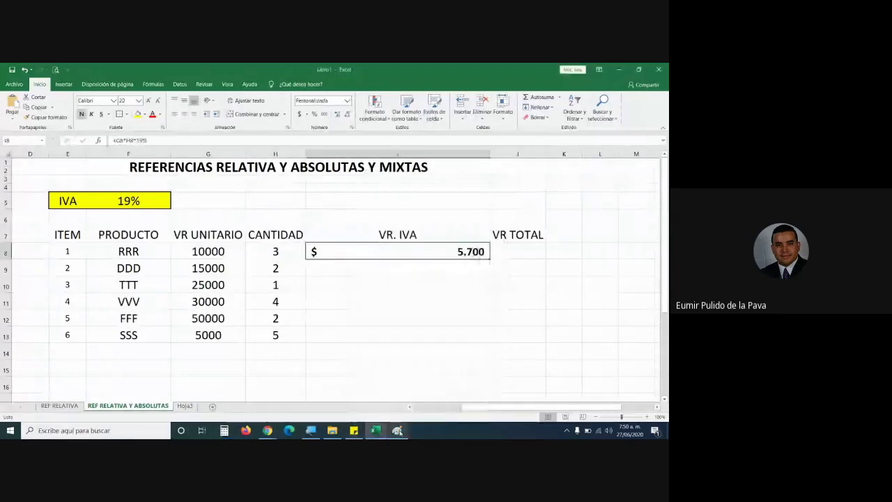
Switch to Paint to highlight the constant 19% in the formula note, and return to Excel
left_click(397, 430)
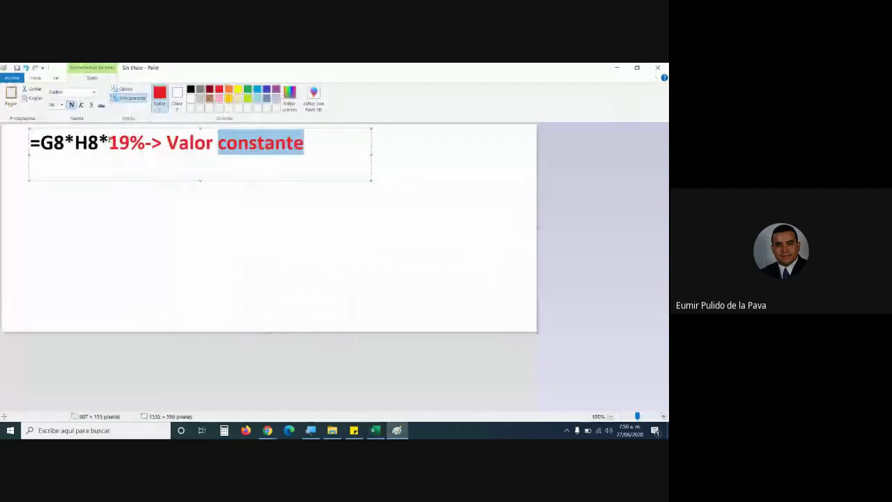
left_click_drag(109, 142, 145, 142)
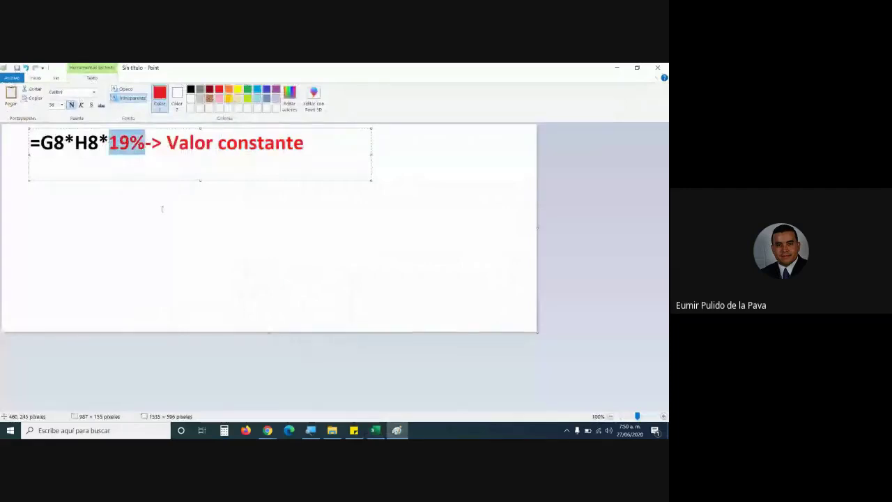
left_click(375, 430)
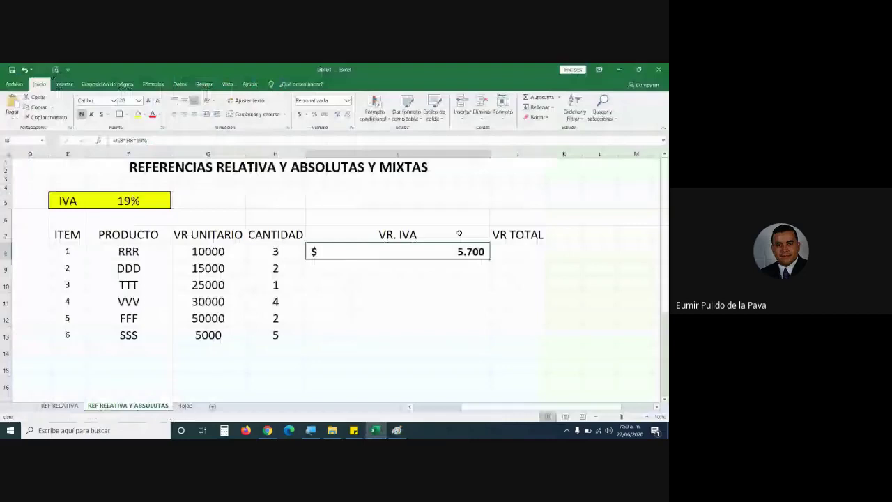
Highlight the constant 19% in the I8 formula and fill the VR. IVA formula down to I13
key("F2")
key("shift+Left")
key("shift+Left")
key("shift+Left")
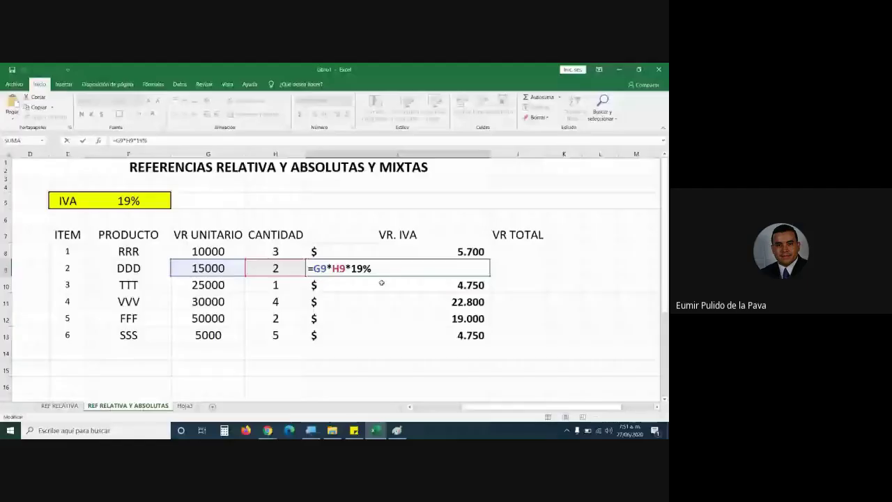
Examine the VR. IVA formulas in I8 to I11, highlighting the relative references and the constant 19%
double_click(381, 282)
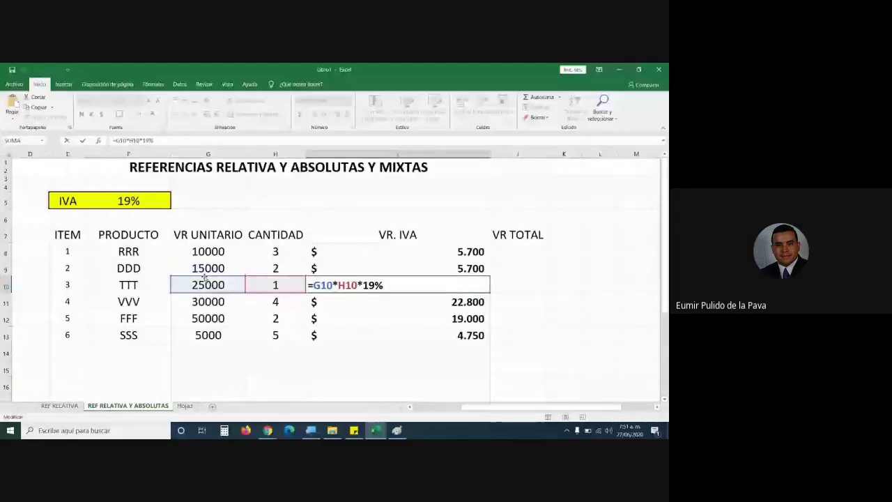
double_click(353, 301)
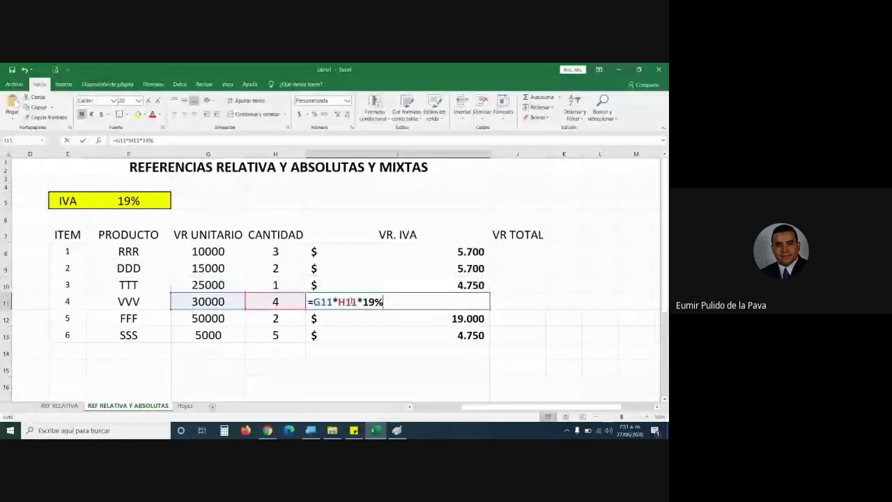
key("Return")
double_click(323, 252)
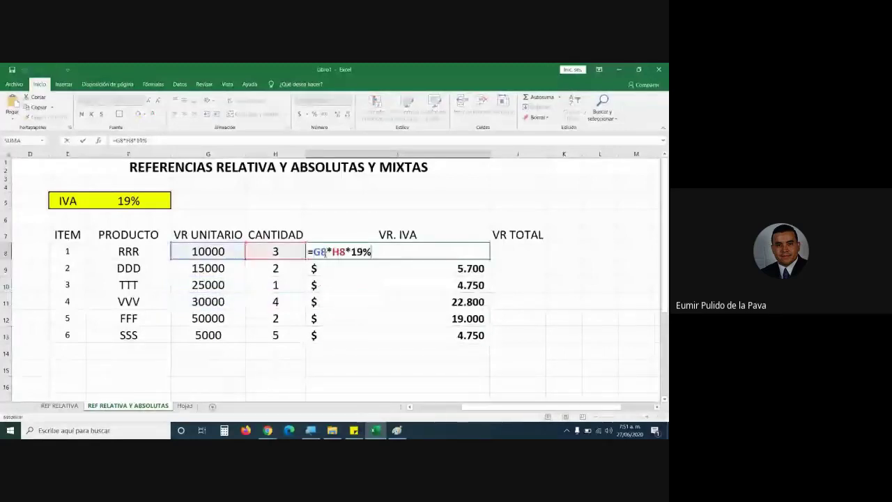
left_click_drag(313, 252, 346, 252)
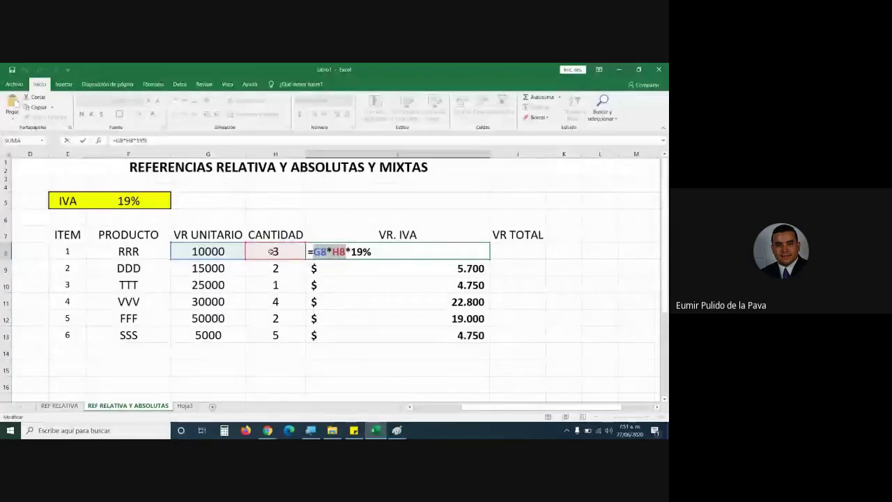
key("Return")
double_click(316, 273)
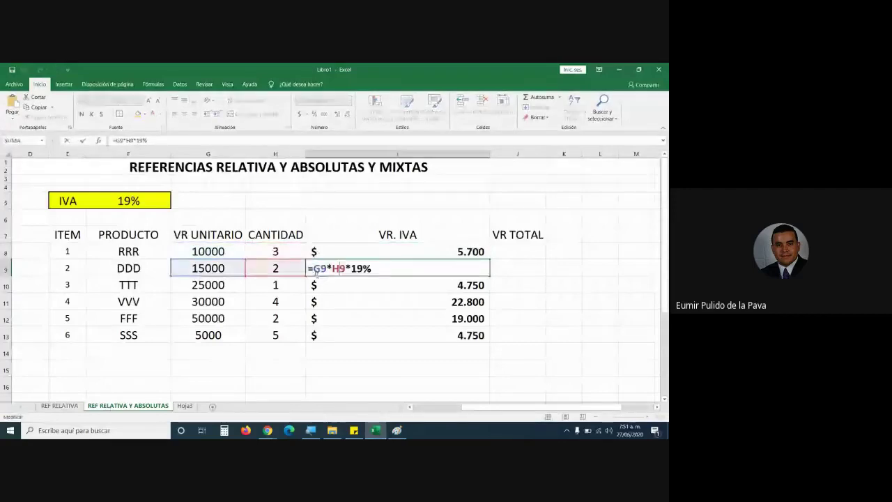
key("Return")
double_click(401, 284)
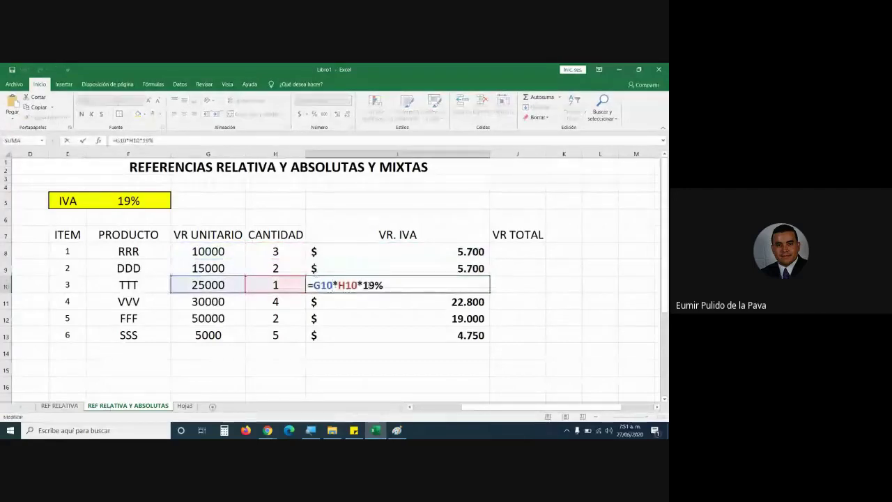
double_click(400, 284)
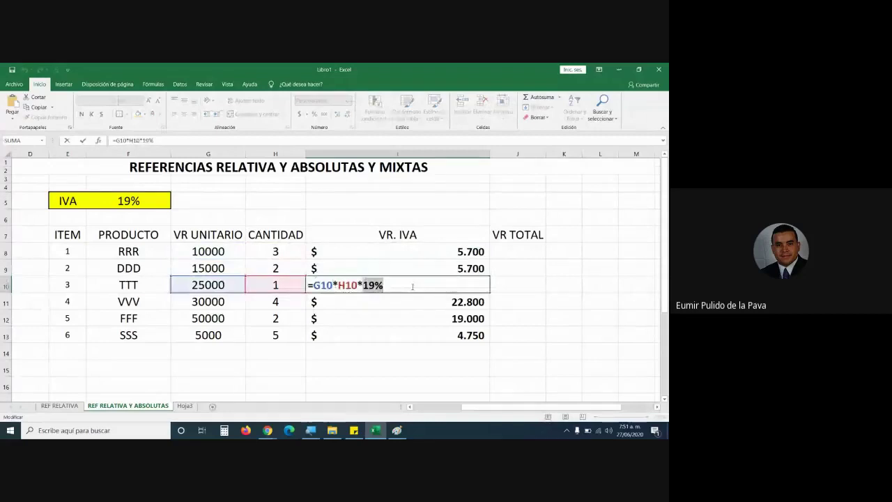
key("Return")
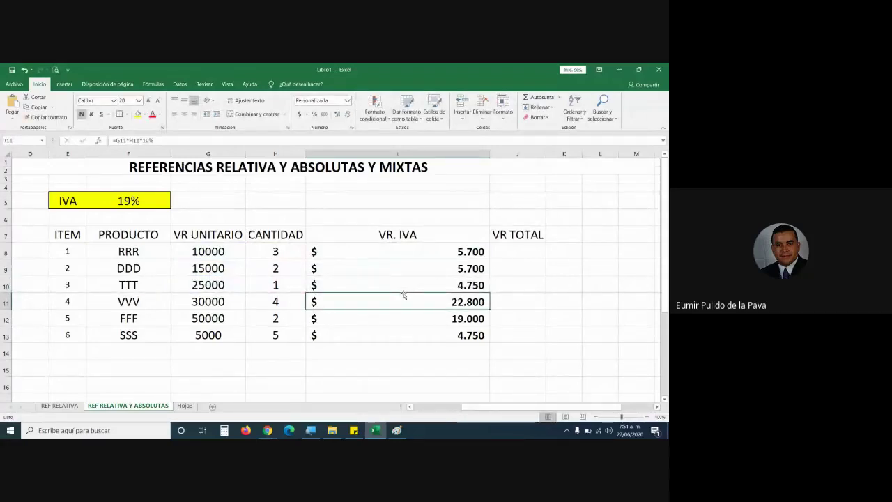
double_click(398, 249)
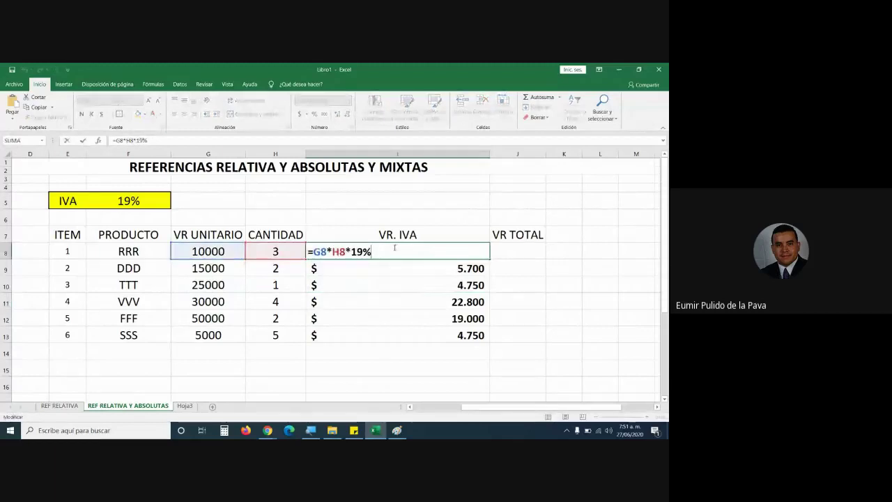
key("Return")
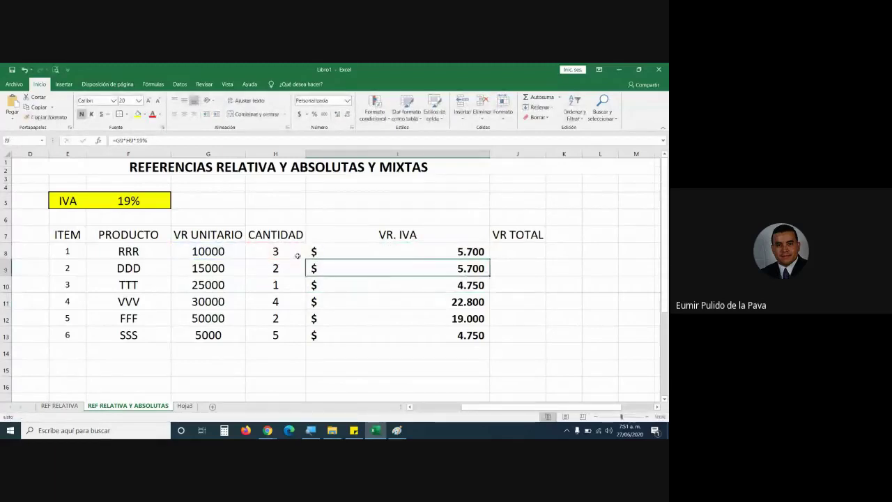
Set the IVA rate in F5 to 21%
left_click(139, 203)
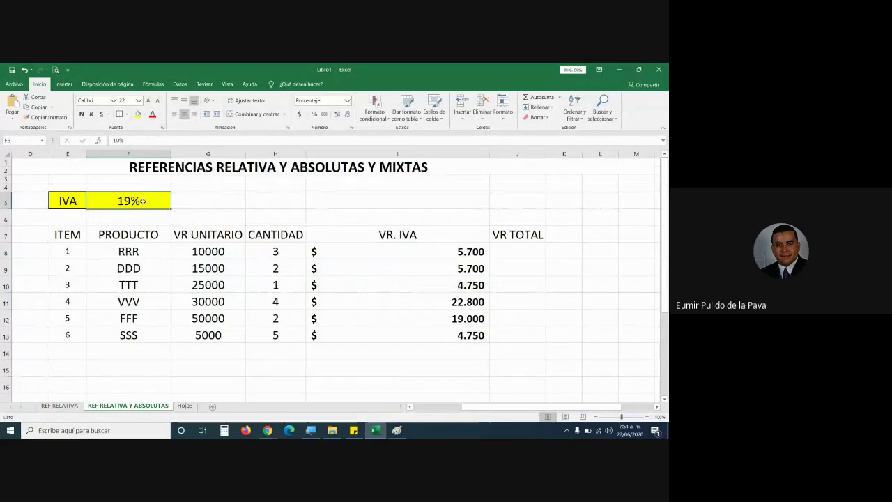
type("21")
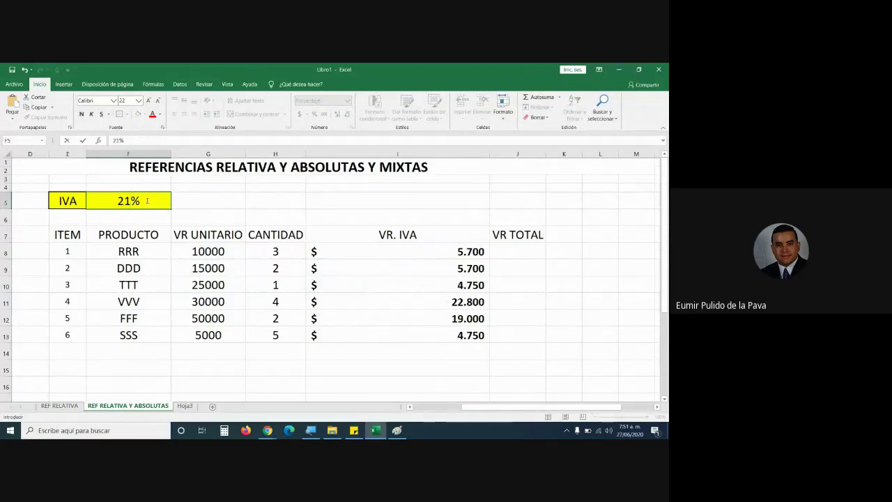
left_click(128, 216)
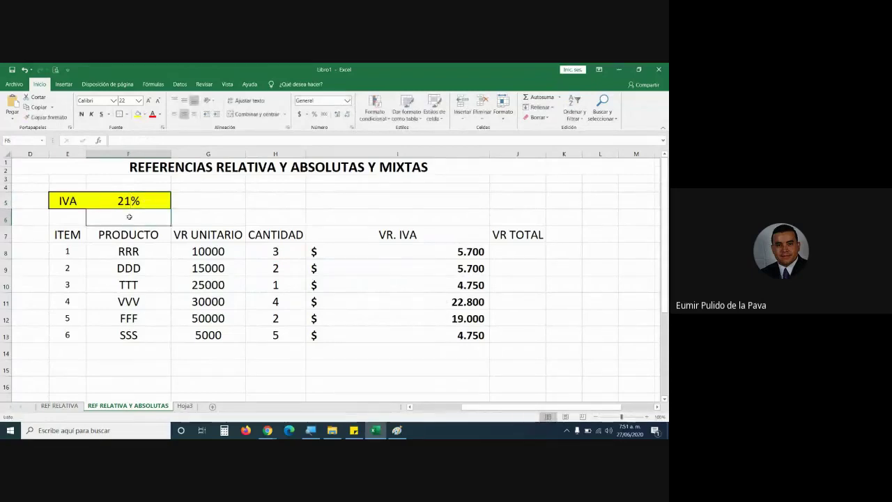
Check the VR. IVA amounts in I8:I13 against the new rate and highlight the constant 19% in the I8 formula
left_click_drag(373, 251, 378, 335)
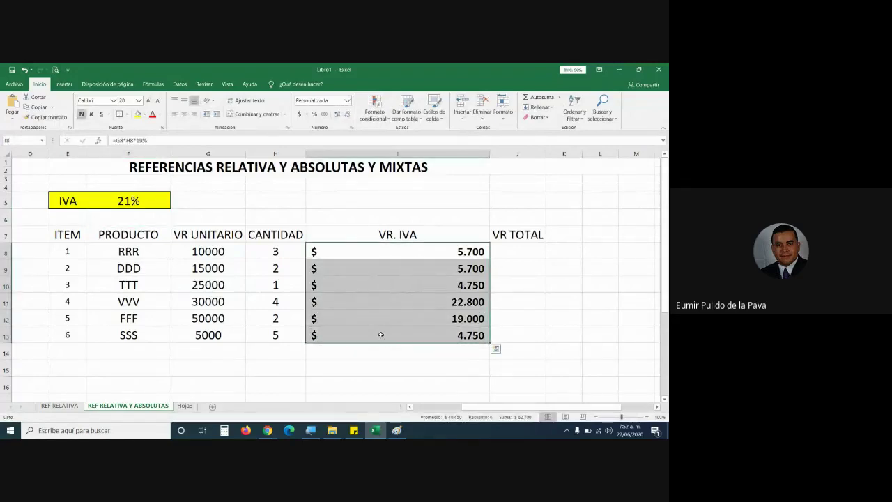
double_click(386, 249)
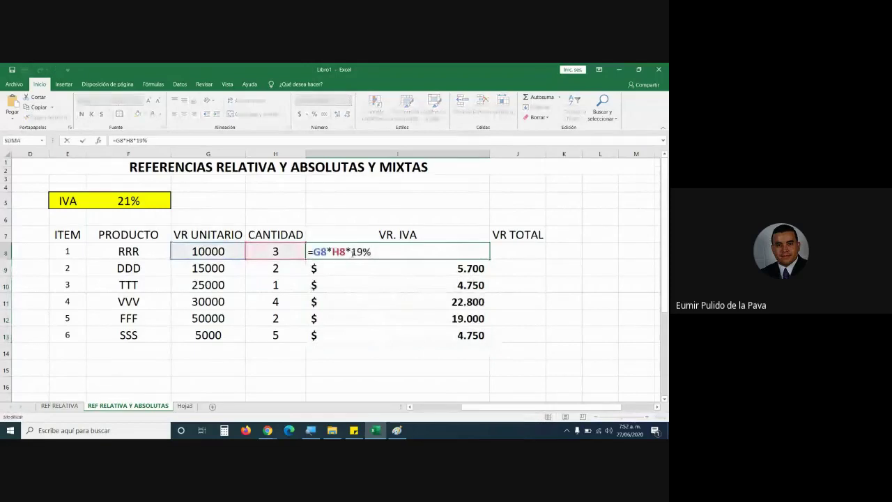
left_click_drag(351, 252, 376, 255)
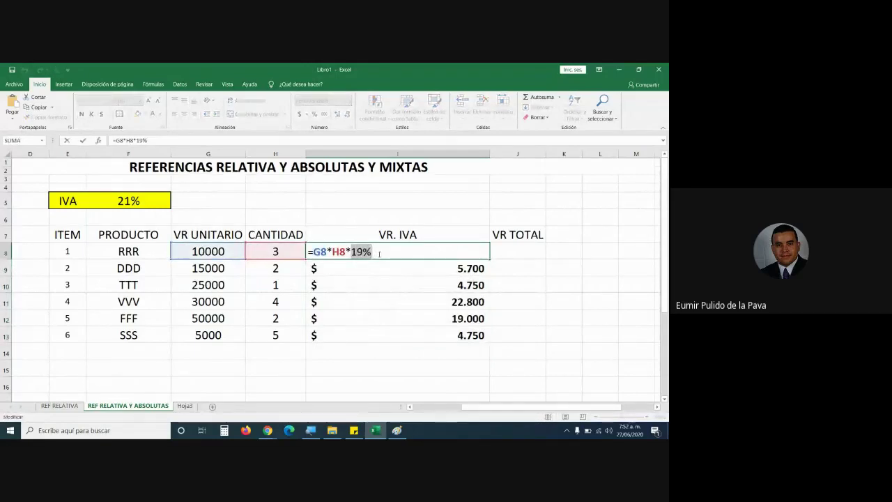
key("Return")
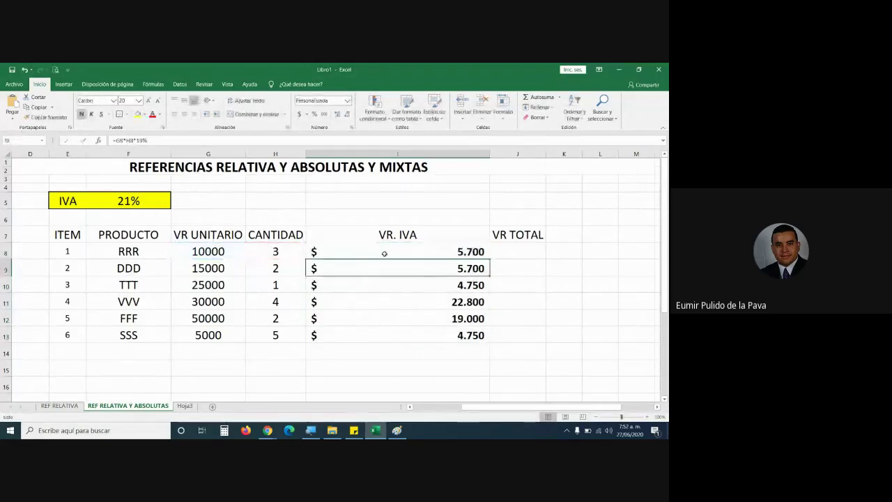
Replace the constant with 21% in the I8 formula and fill it down to I13
left_click(384, 253)
double_click(382, 255)
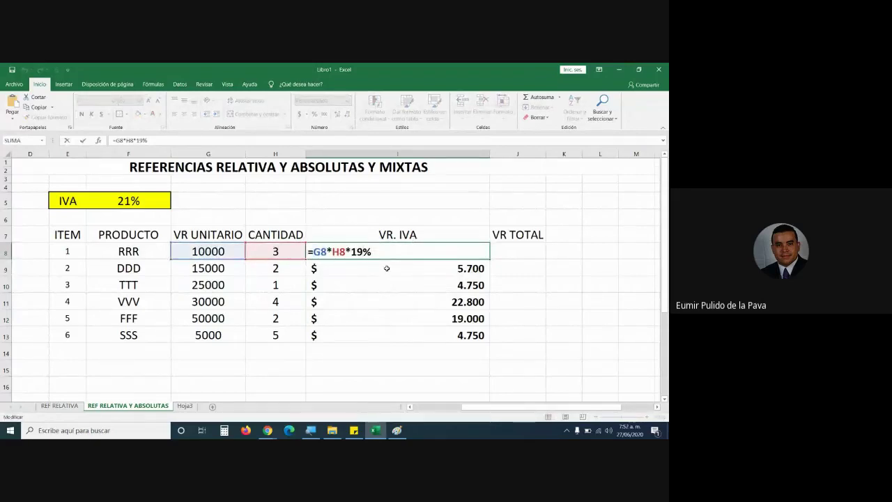
key("BackSpace")
key("BackSpace")
key("BackSpace")
type("21%")
key("Return")
left_click(418, 252)
left_click_drag(490, 260, 495, 342)
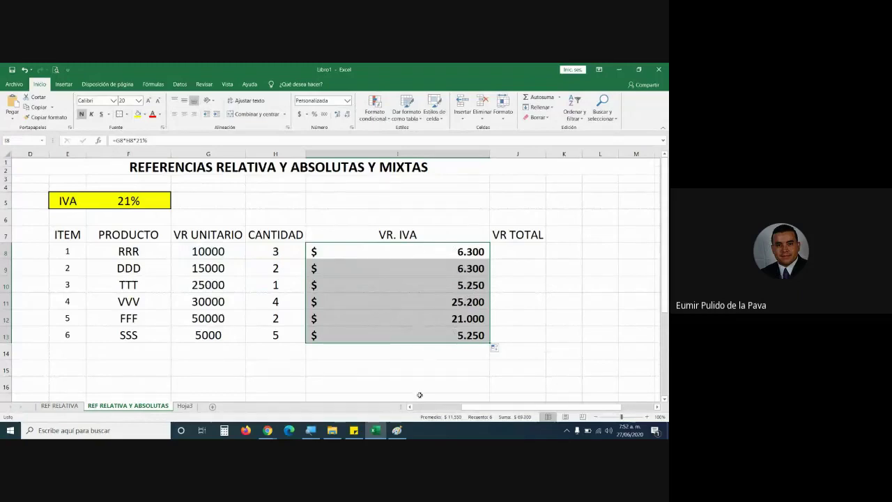
Switch to Paint and add a second line in blue to the note, reading "1. Equivocación"
left_click(397, 429)
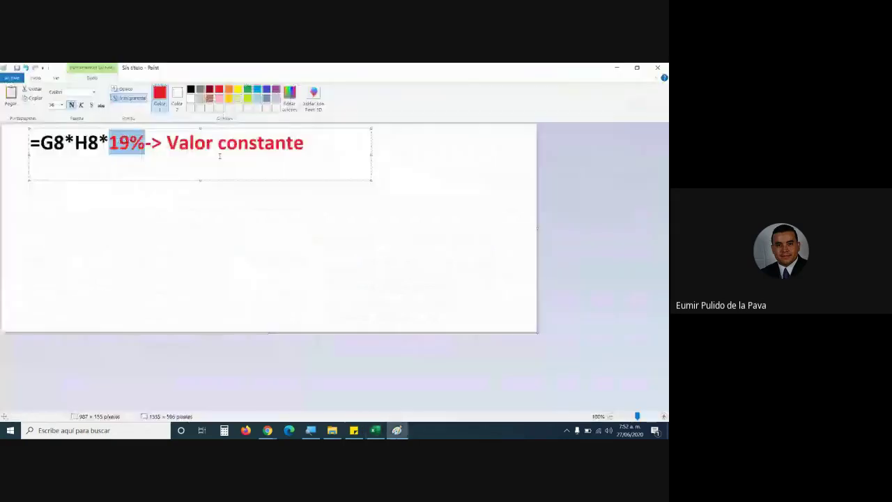
left_click(321, 149)
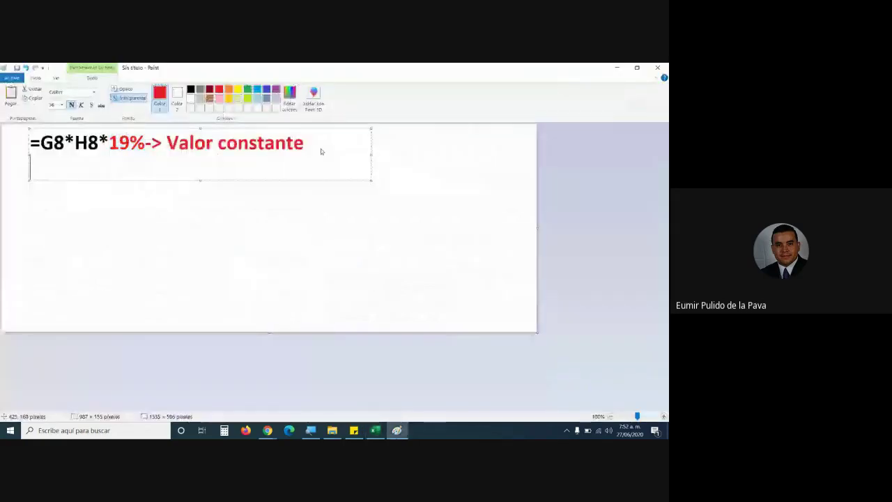
type("1.")
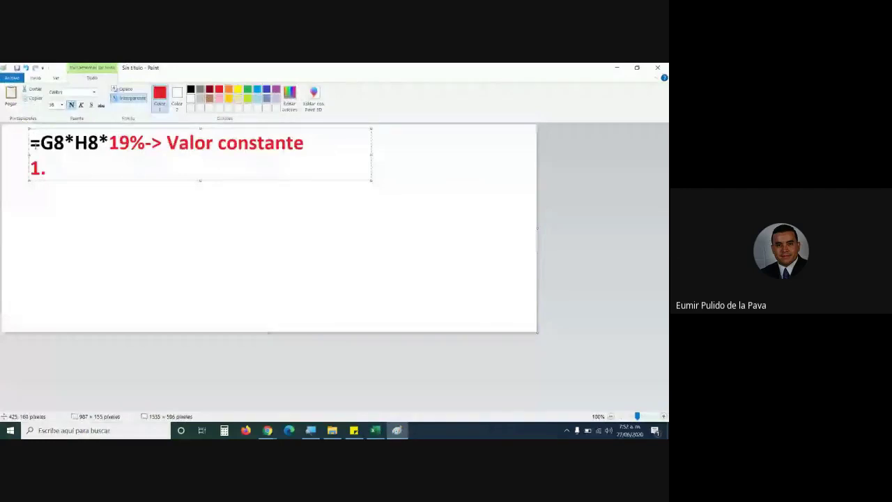
left_click_drag(30, 169, 49, 169)
left_click(267, 89)
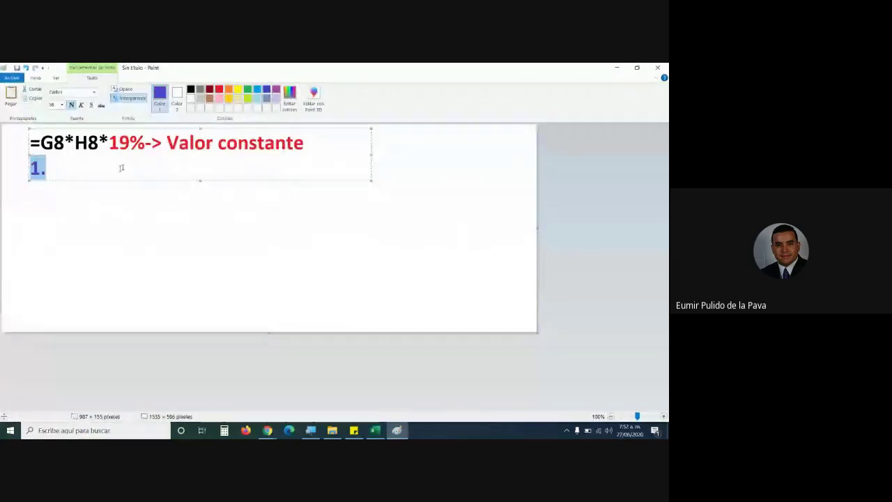
left_click(93, 170)
type("E")
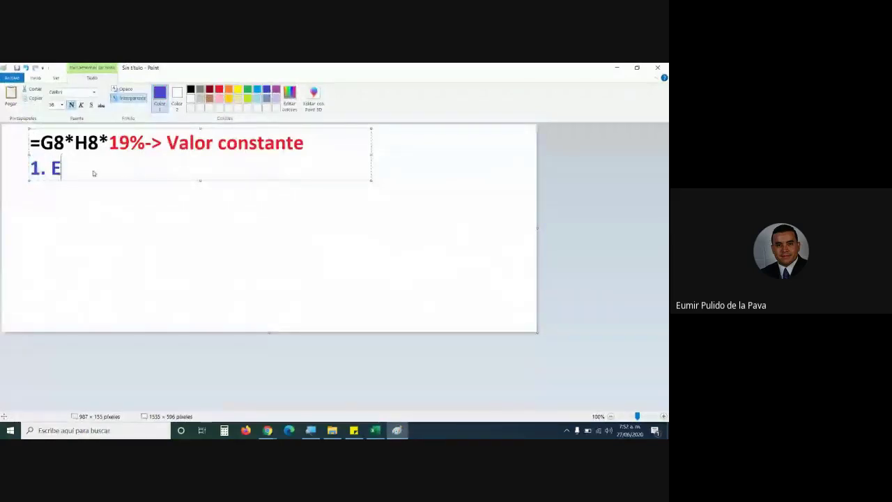
type("quiv")
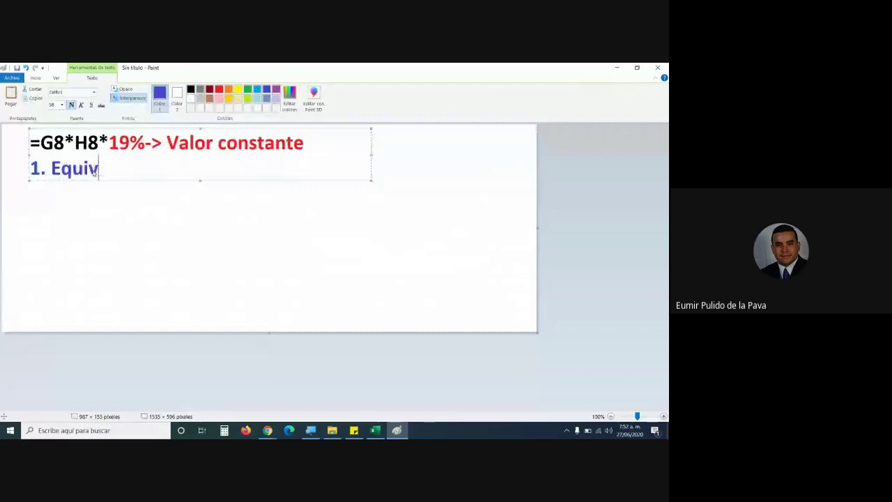
type("ocac")
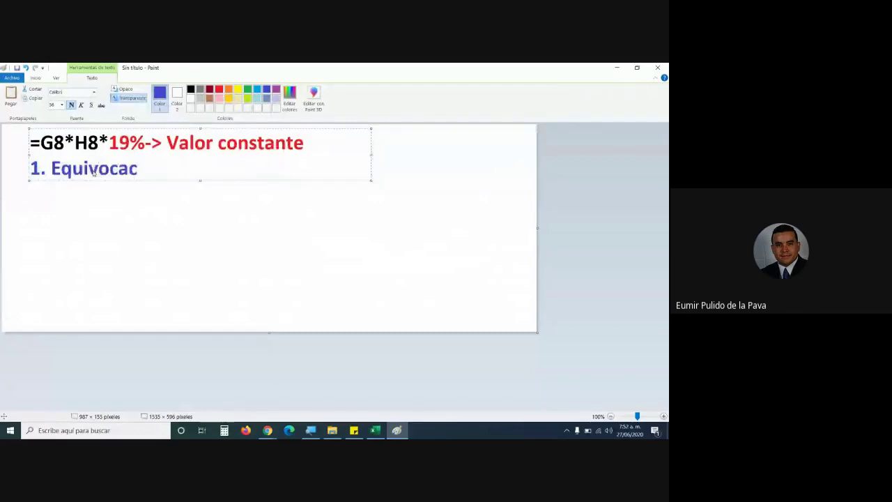
type("ión")
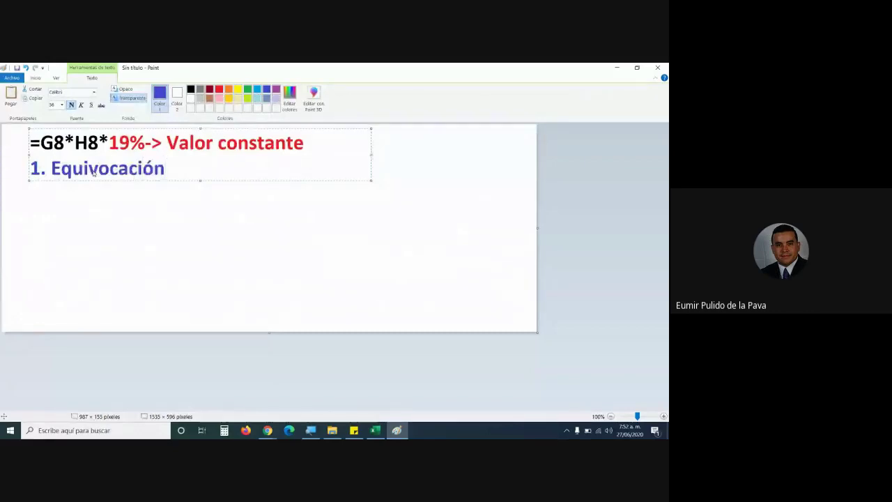
Undo the 21% change to the VR. IVA formulas in Excel, and extend the Paint note to "1. Equivocación humana"
left_click(375, 430)
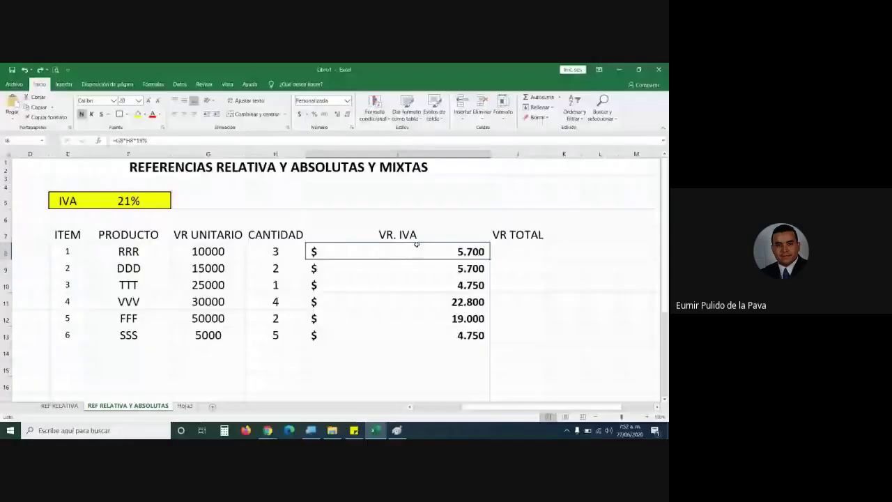
left_click(128, 200)
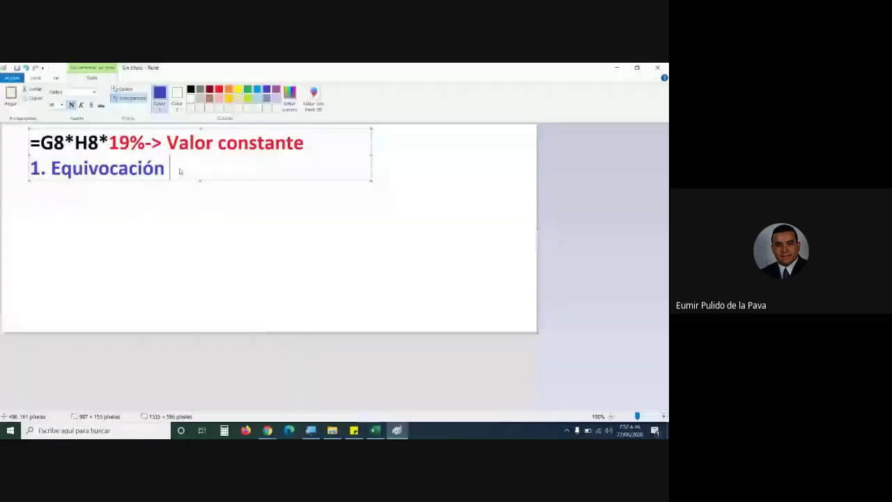
type("humana")
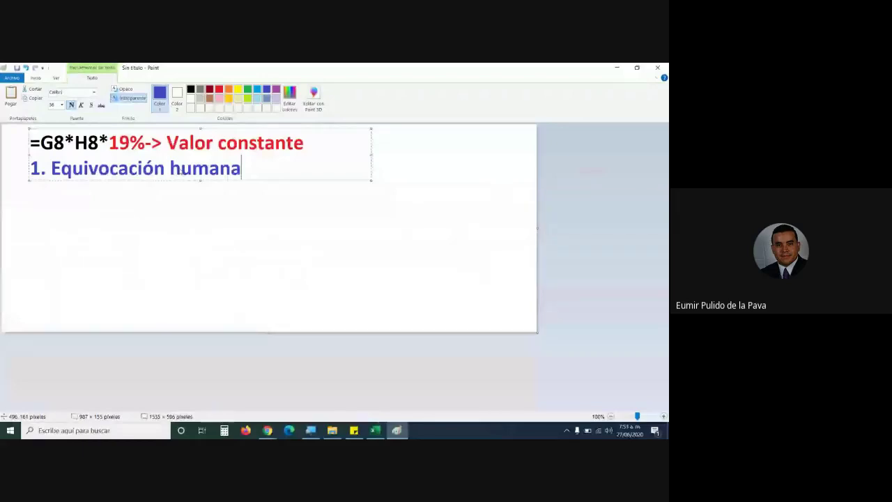
Return to Excel and review the VR. IVA amounts in I8:I13, ending on I8
left_click(377, 430)
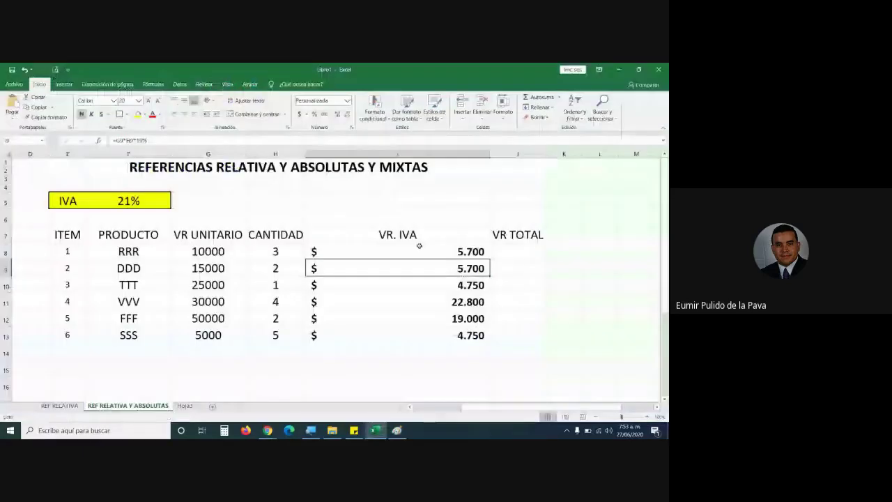
left_click(417, 249)
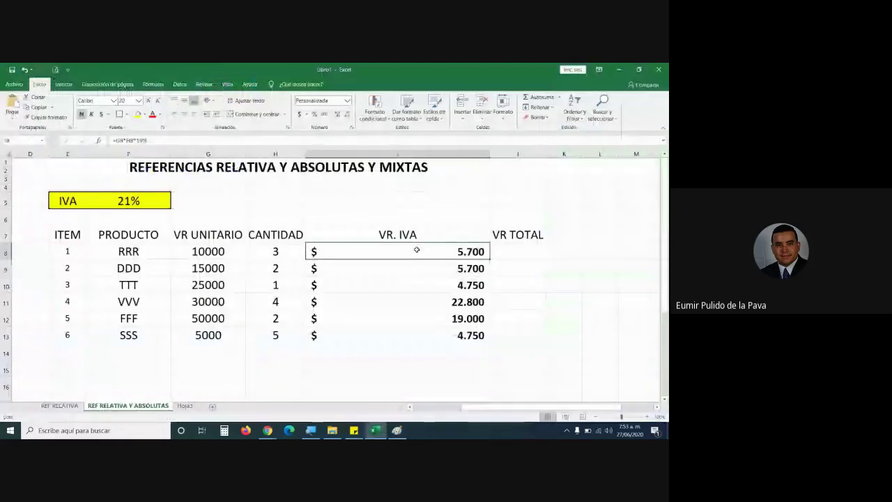
left_click_drag(416, 250, 433, 335)
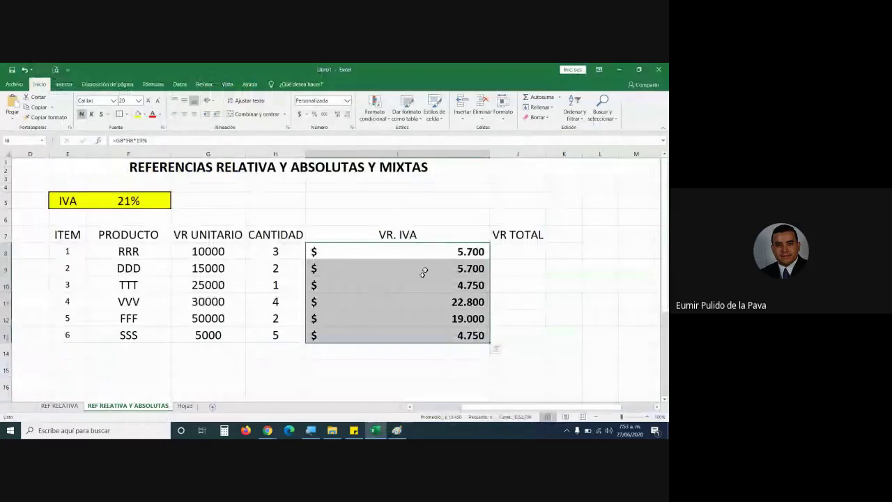
left_click(431, 251)
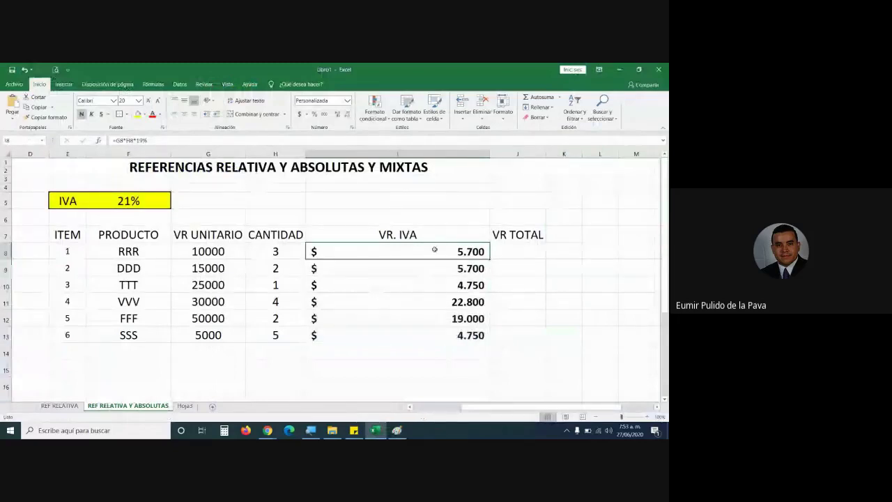
Try replacing the constant with 21% in the I8 formula and filling it down to I13, and undo both changes
double_click(427, 251)
left_click(362, 249)
key("BackSpace")
key("BackSpace")
type("21")
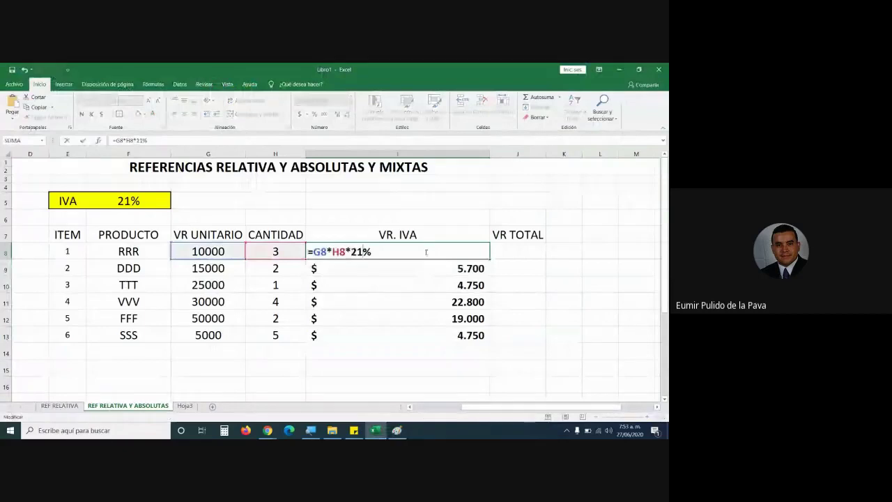
key("Return")
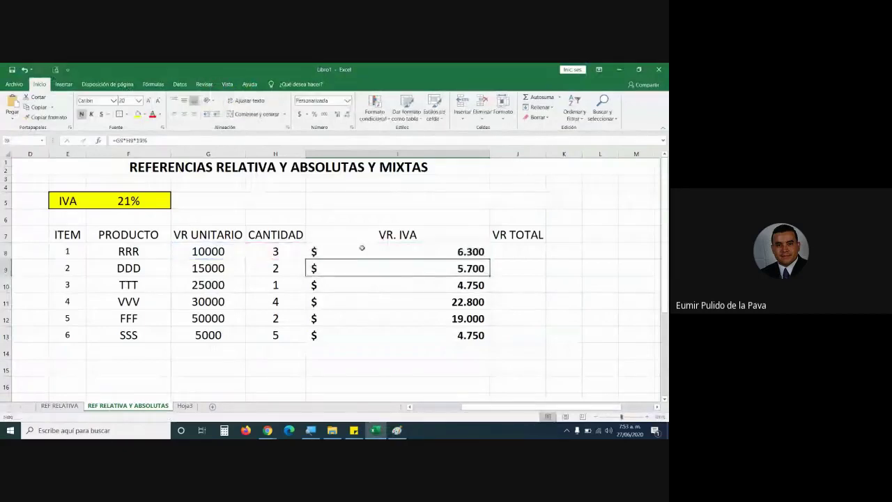
left_click_drag(490, 260, 484, 341)
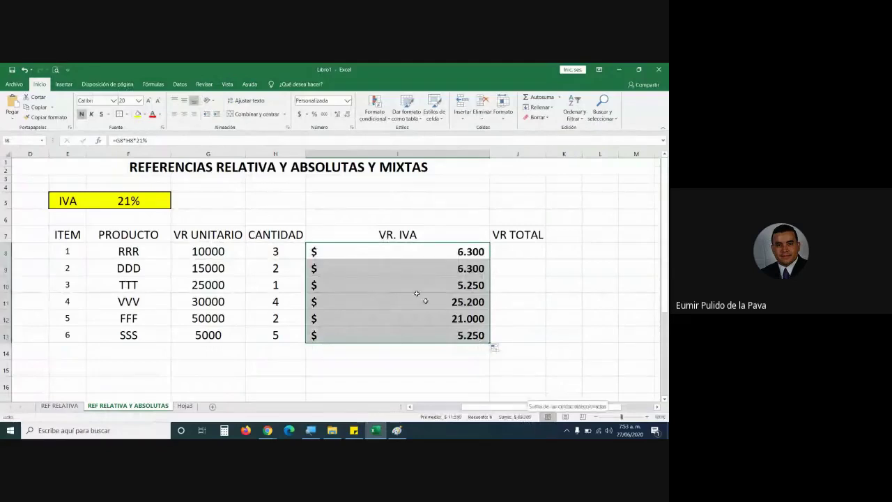
key("ctrl+z")
key("ctrl+z")
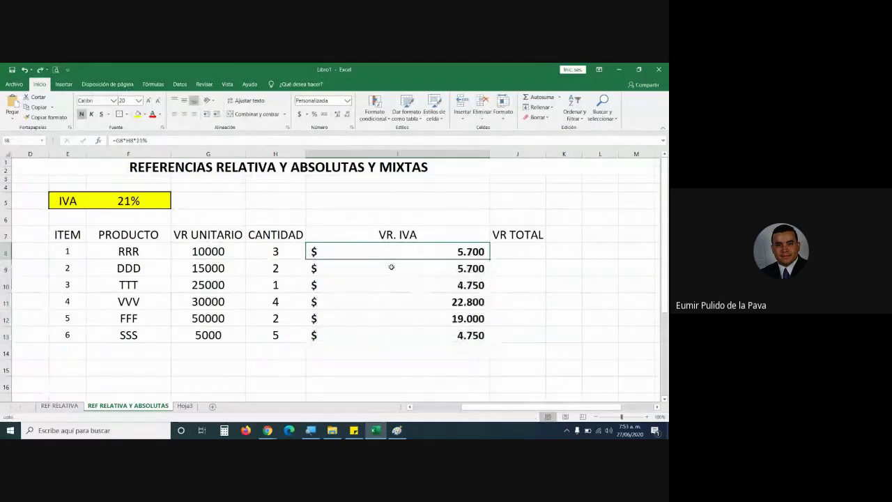
Examine the constant in the I8 formula and the VR. IVA amounts in I8:I13, leaving the formulas unedited
double_click(398, 254)
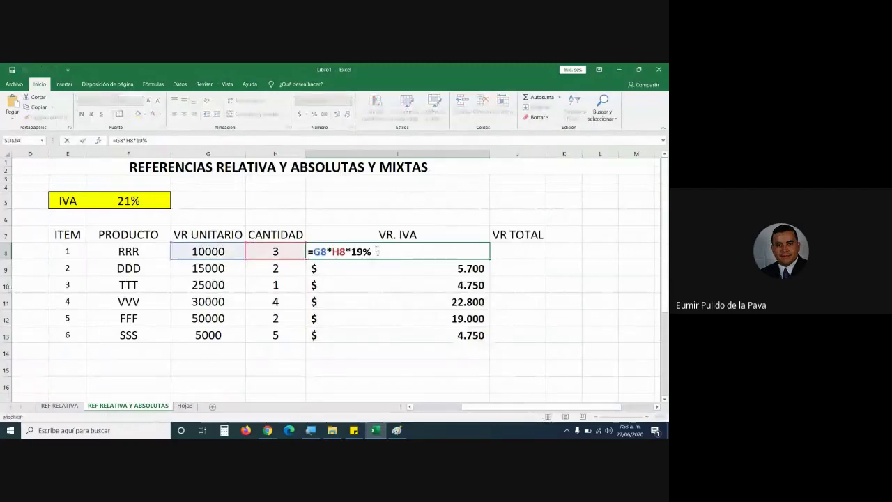
key("Escape")
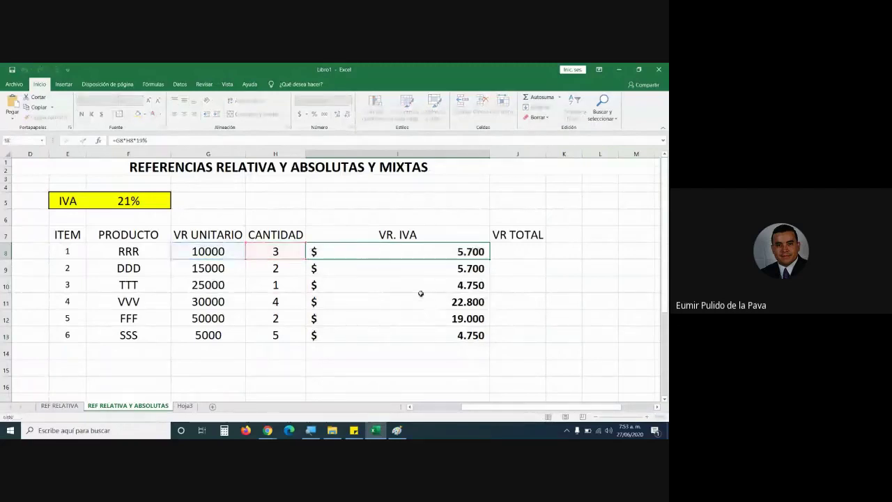
left_click_drag(418, 259, 416, 332)
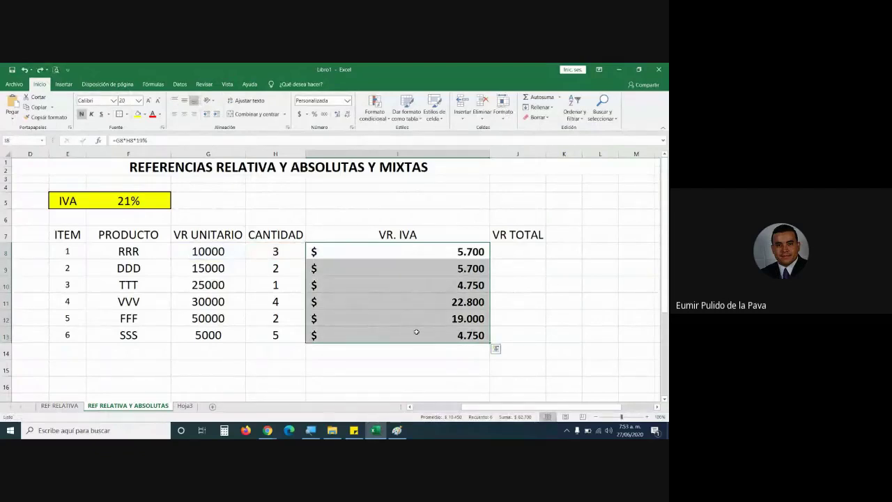
left_click(361, 253)
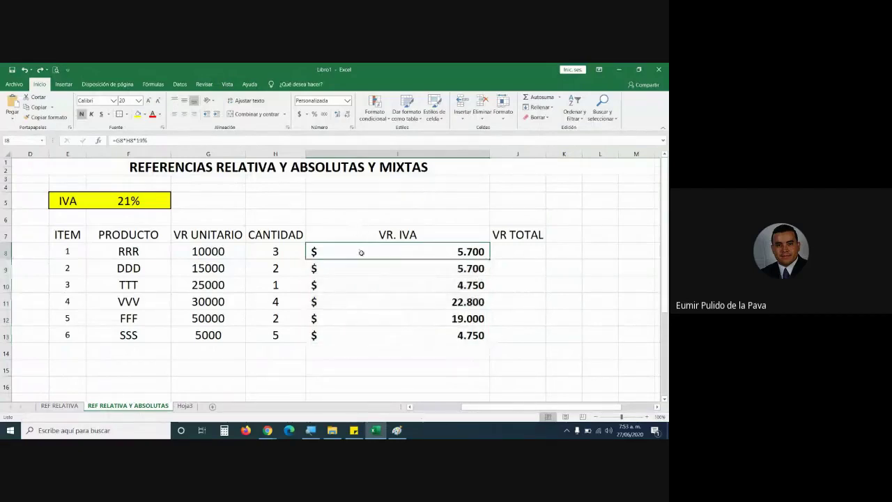
double_click(361, 252)
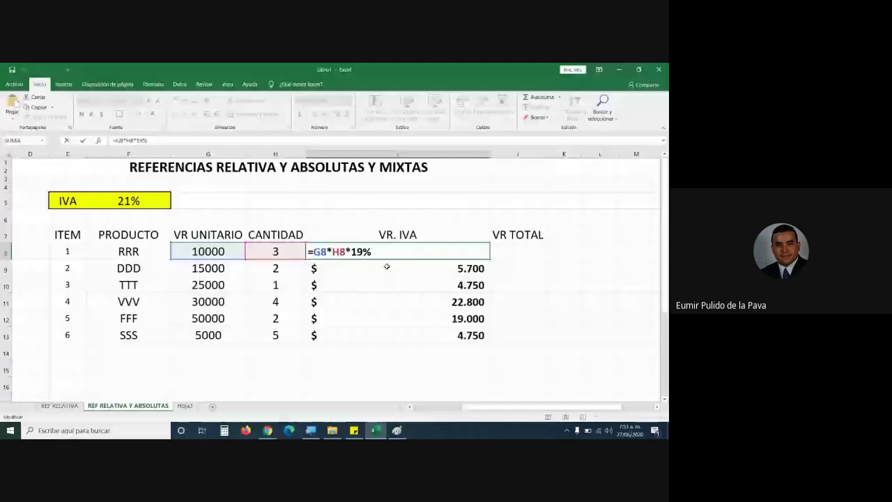
left_click(422, 301)
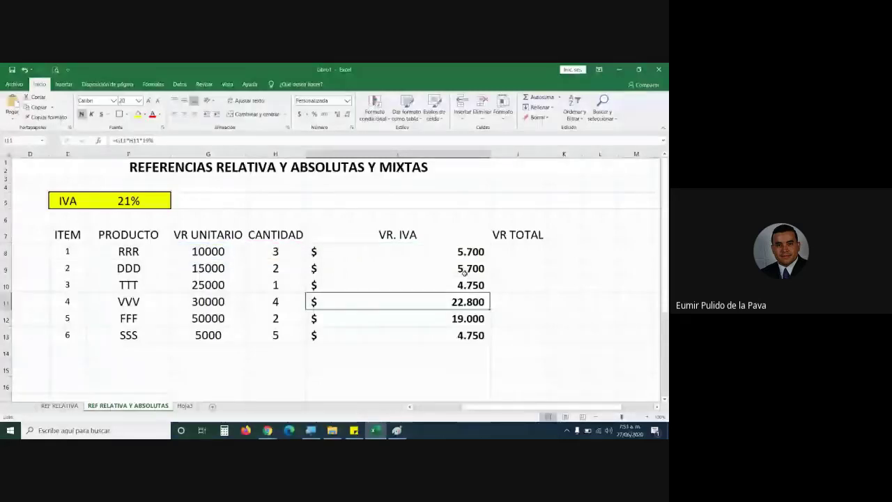
left_click(432, 252)
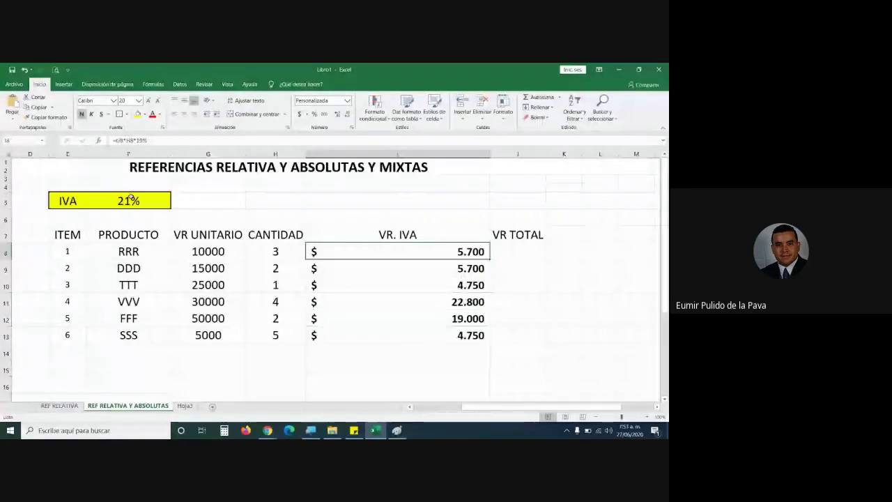
key("F2")
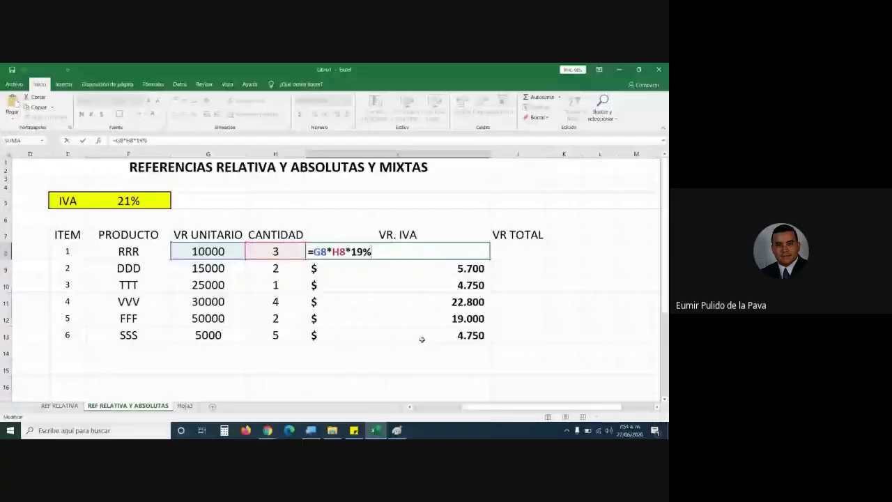
key("Escape")
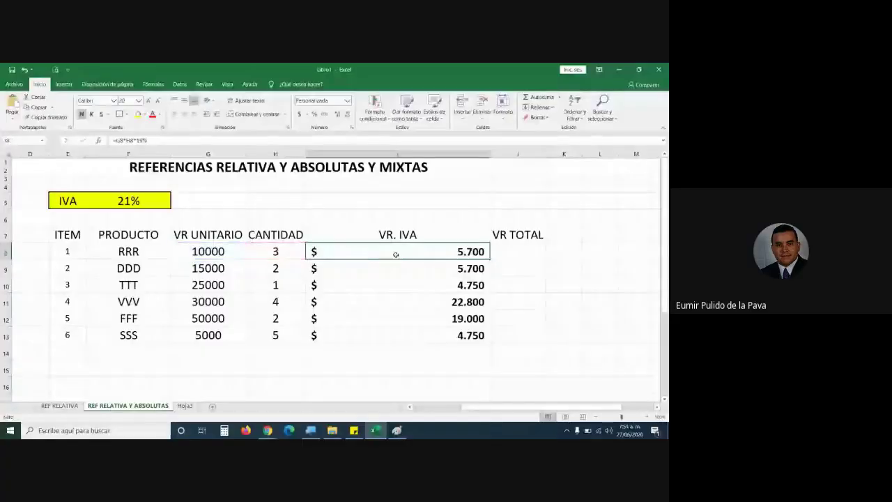
Set the highlighted IVA rate in F5 to 15%
double_click(394, 255)
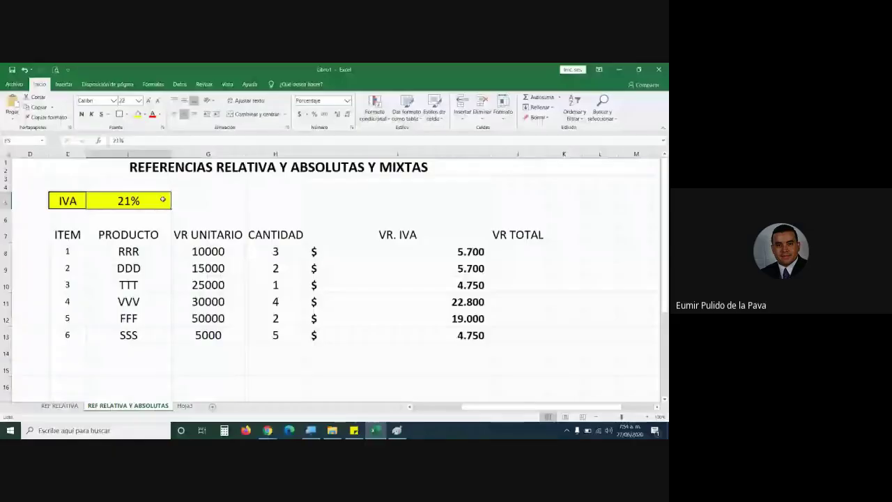
type("15")
key("Return")
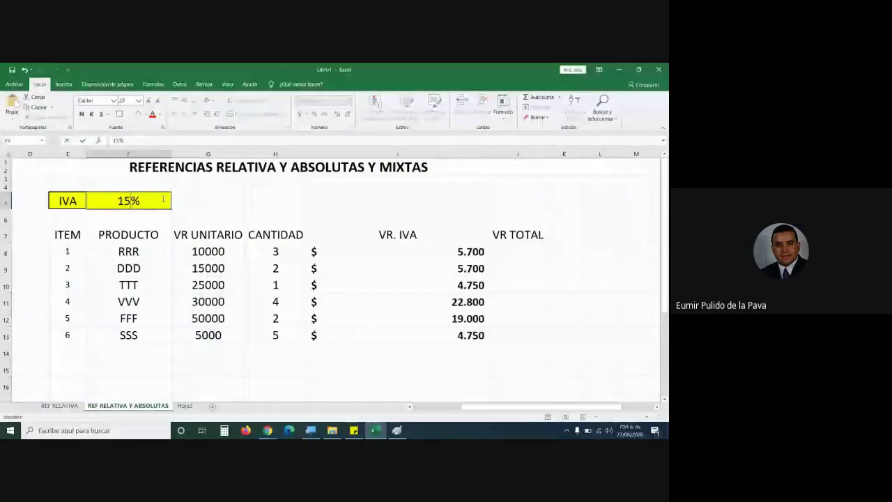
Replace the constant with 15% in the I8 formula and fill it down to I13
double_click(351, 252)
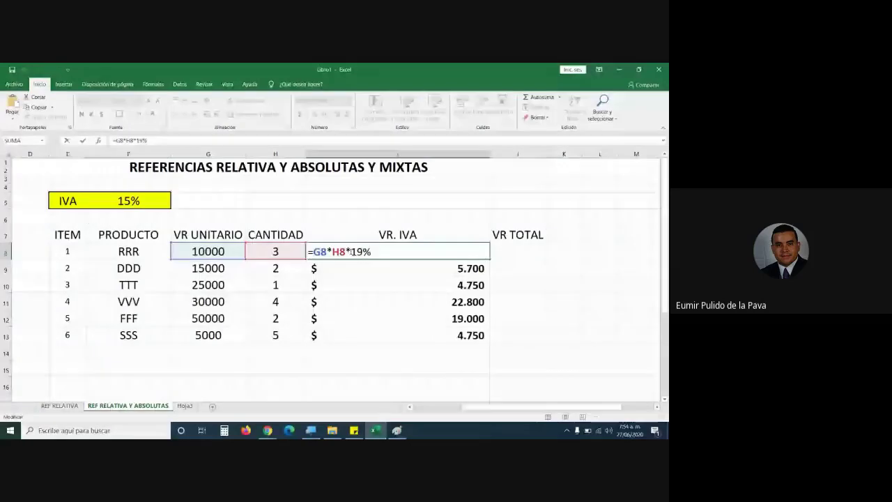
left_click_drag(350, 252, 408, 257)
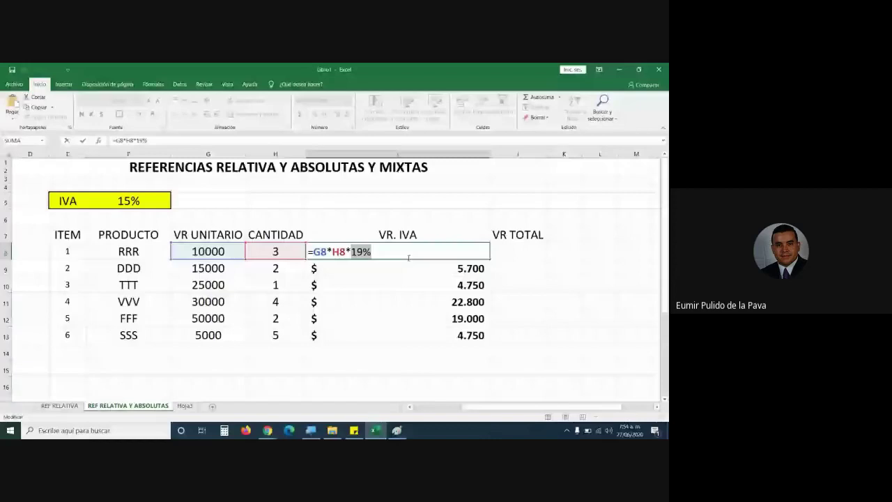
key("Return")
double_click(412, 254)
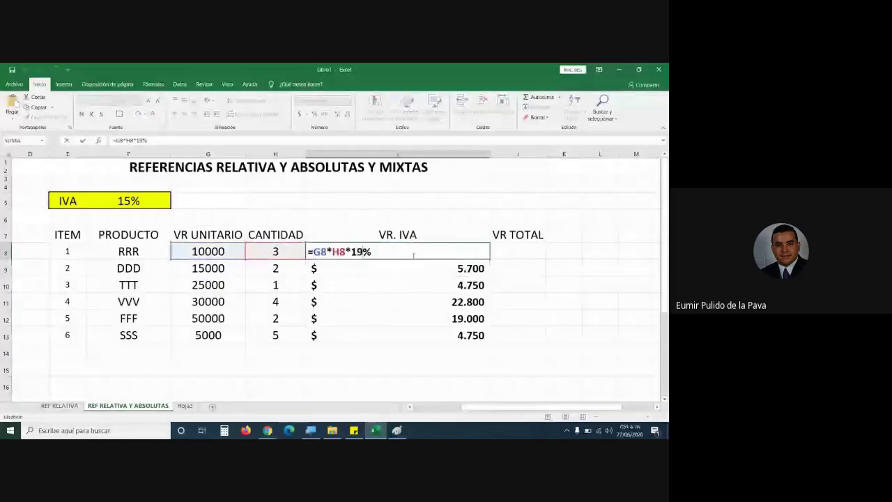
key("Left")
key("BackSpace")
type("5")
key("Return")
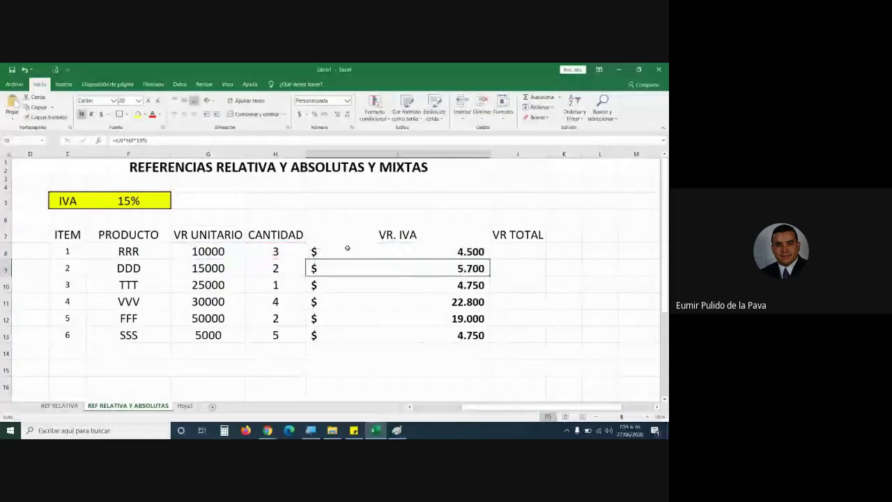
left_click(347, 248)
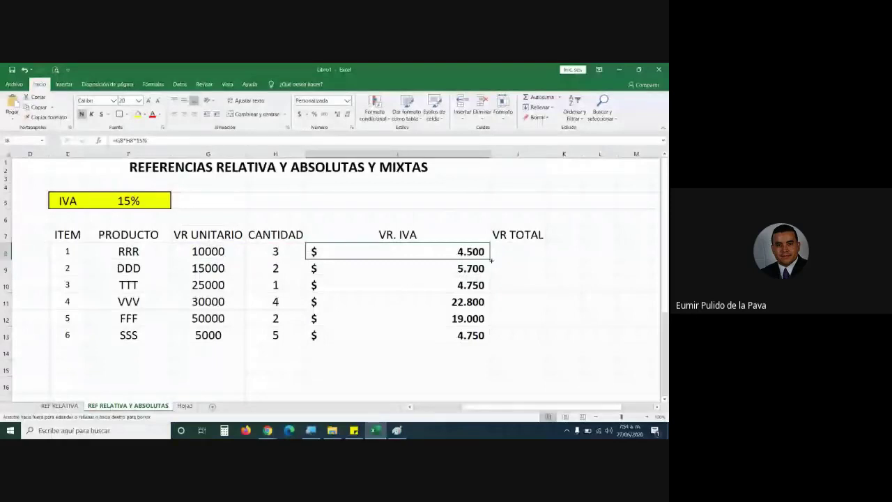
left_click_drag(491, 260, 490, 338)
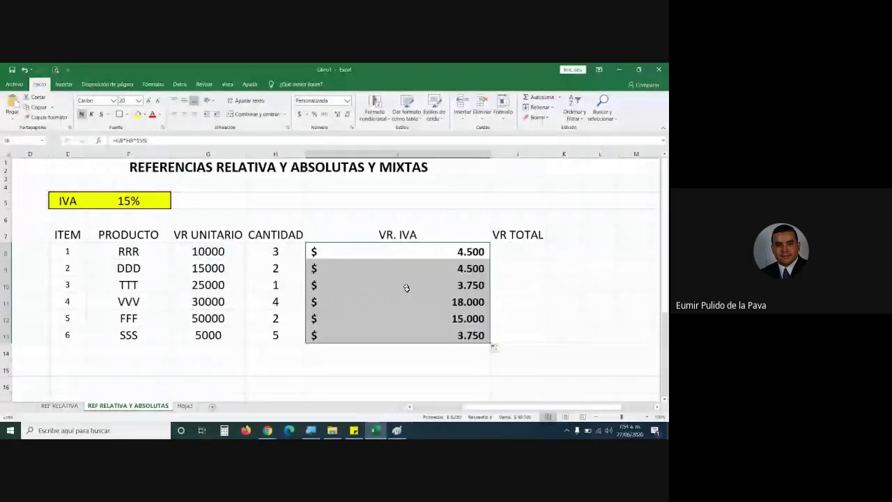
Switch to Paint for the note on constant values, and return to Excel to inspect the G8 reference in the I8 formula
key("alt+Tab")
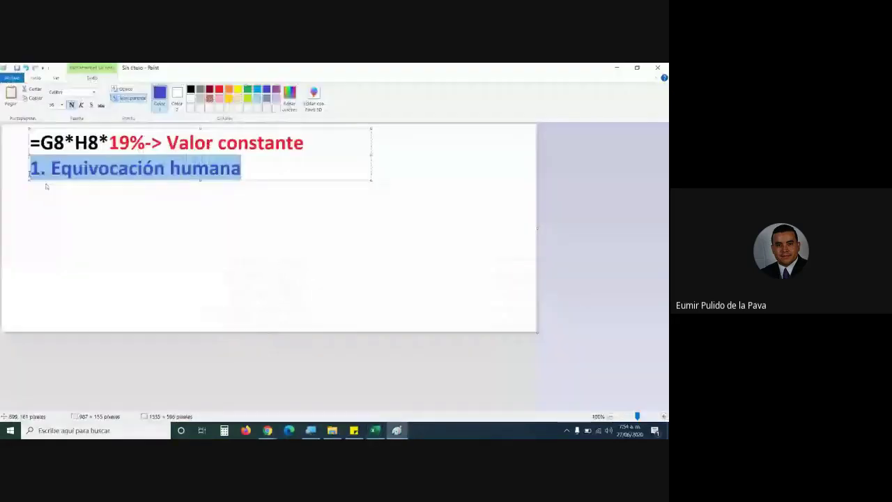
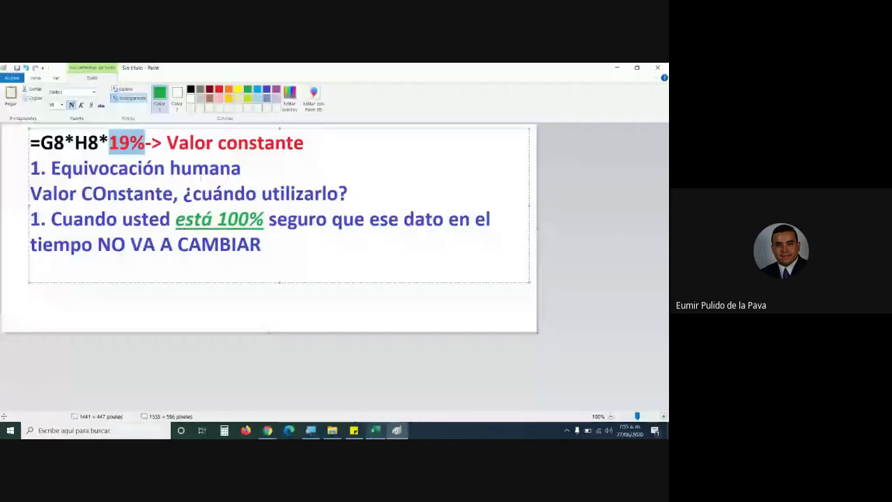
key("alt+Tab")
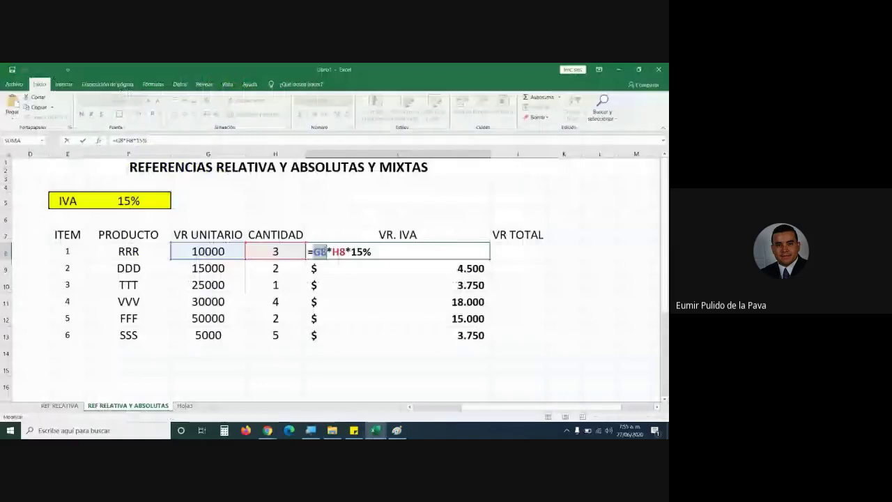
key("ctrl+Return")
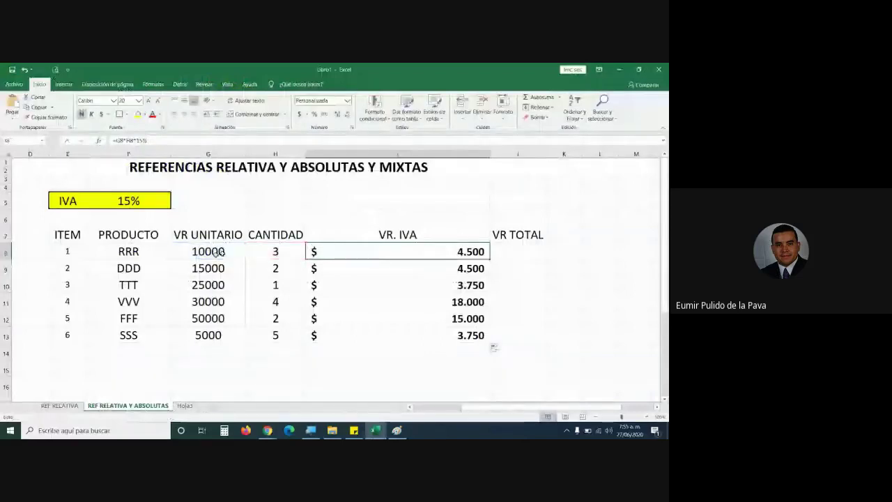
Set the VR UNITARIO of product RRR in G8 to 15000 and inspect the G8 reference in the I8 formula
left_click(209, 255)
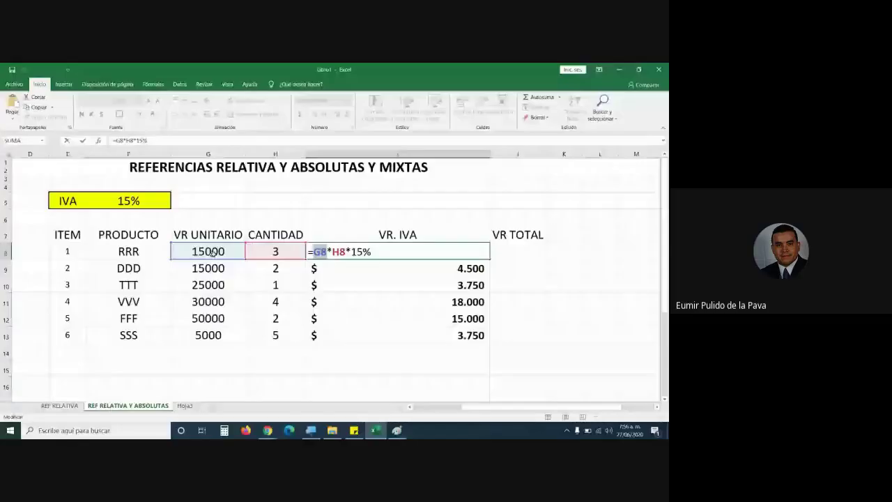
left_click(319, 252)
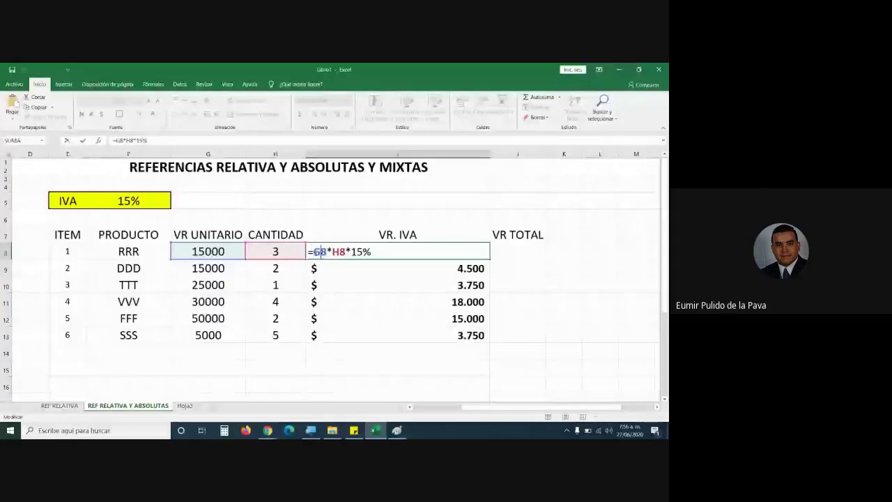
double_click(319, 252)
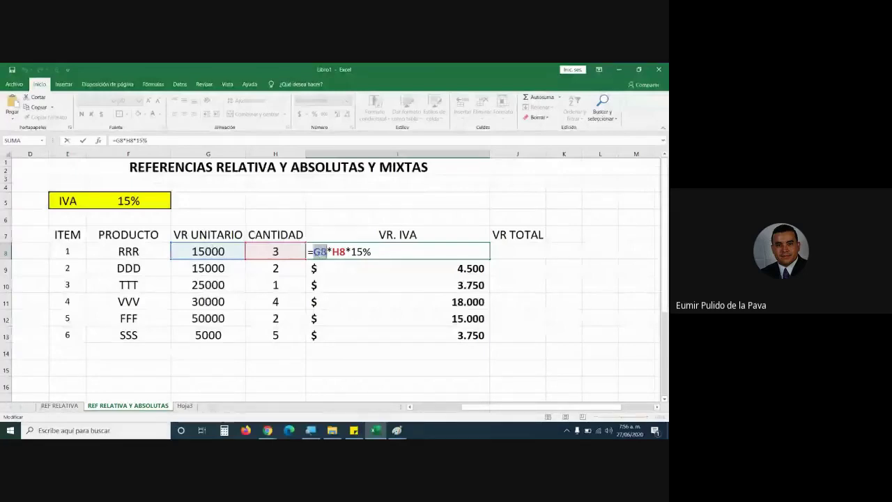
key("Escape")
Set the VR UNITARIO of product RRR in G8 to 25000
left_click(209, 251)
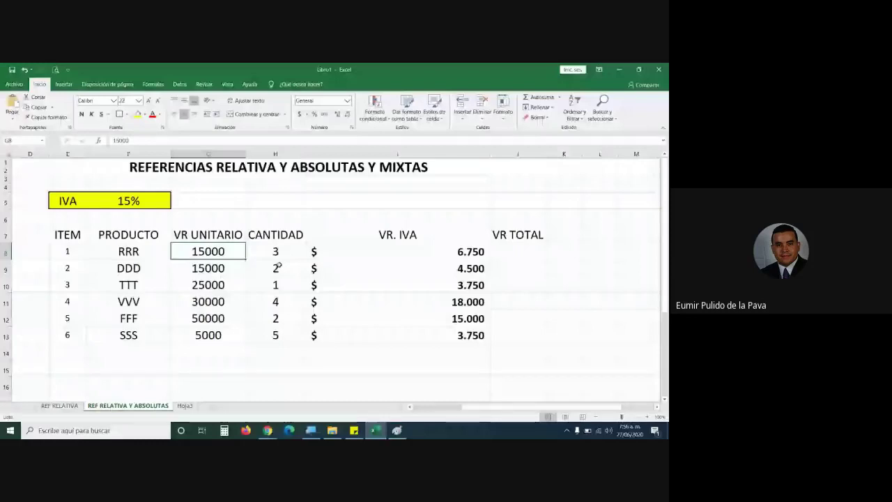
type("25000")
key("Return")
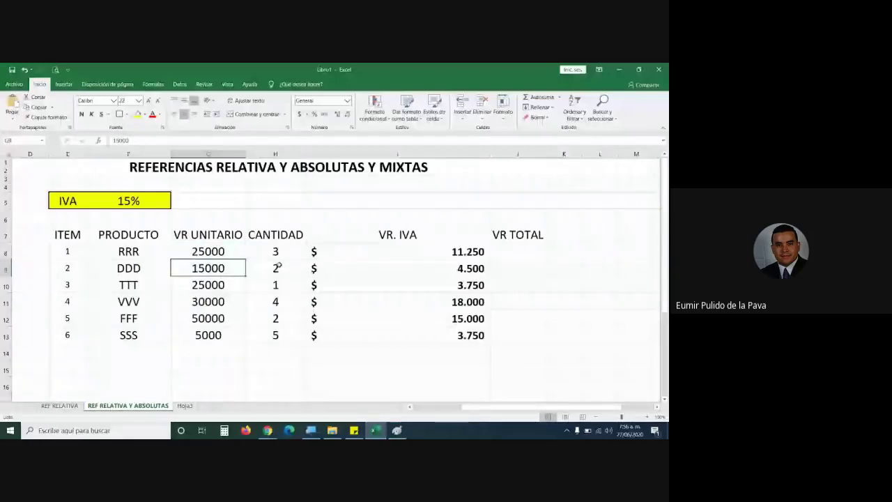
Replace the cell references in the I8 formula with the constants 25000 and 3, making it =25000*3*15%
left_click(322, 254)
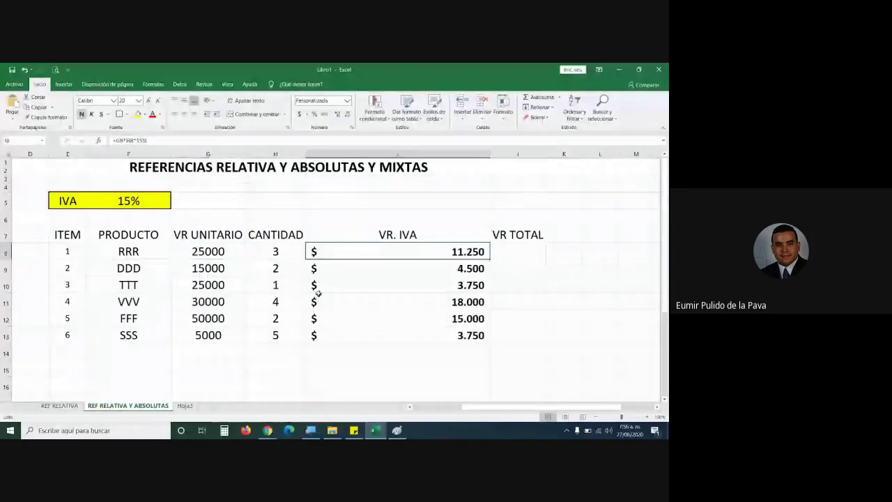
double_click(311, 253)
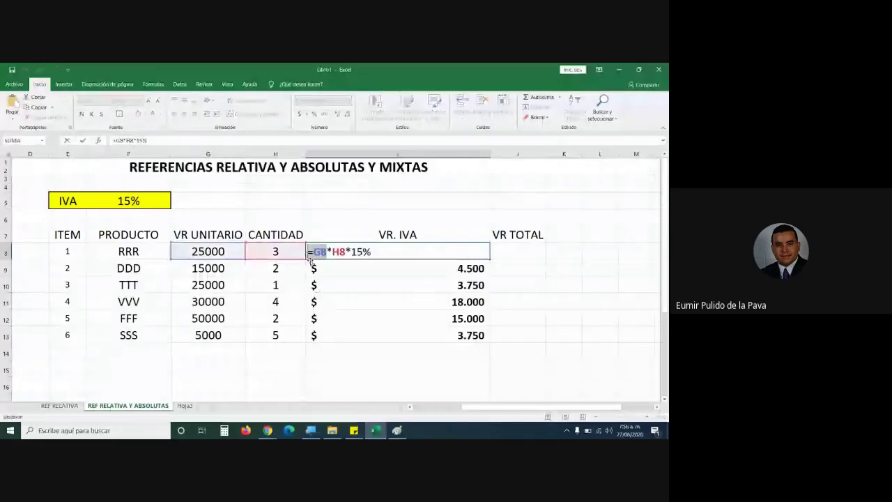
left_click(326, 251)
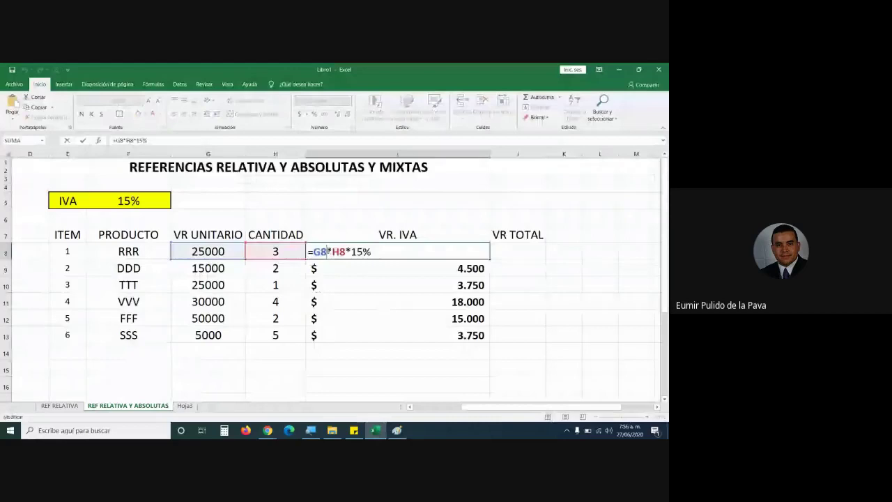
left_click(345, 251)
key("BackSpace")
key("BackSpace")
key("BackSpace")
key("BackSpace")
key("BackSpace")
type("25000")
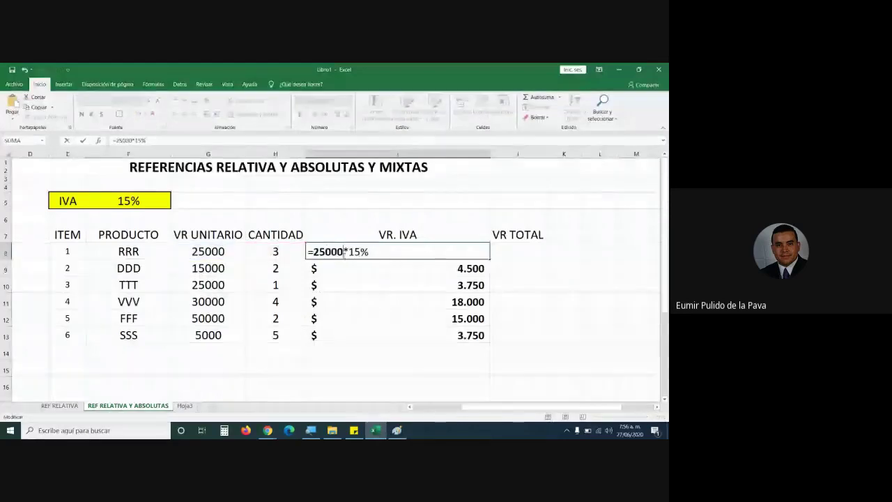
type("*3")
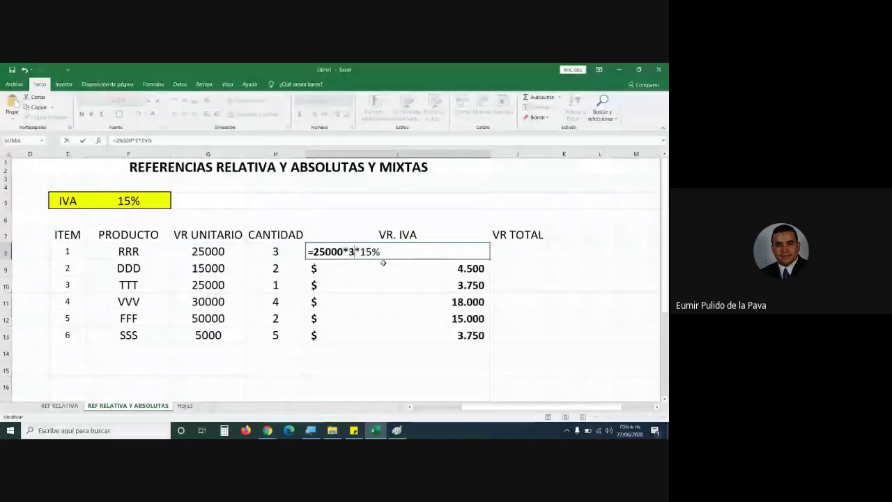
key("Return")
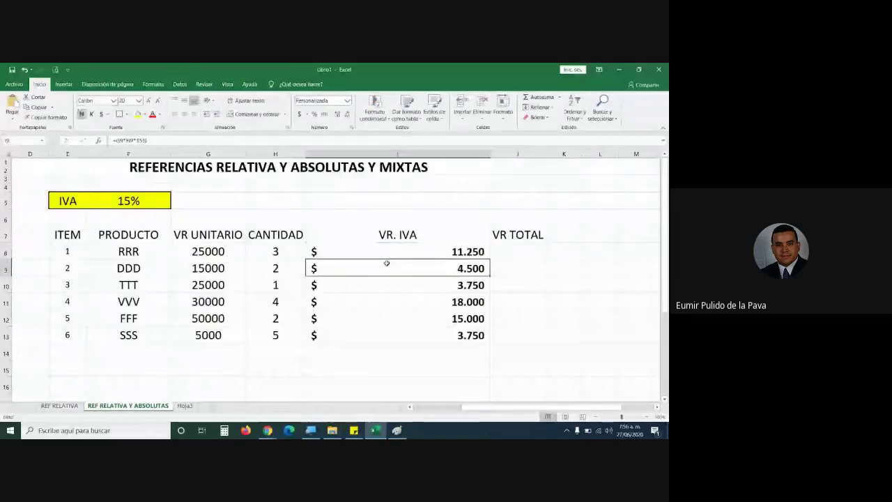
Set the VR UNITARIO of product RRR in G8 to 15000 and inspect the unit-price constant in the I8 formula
left_click(234, 254)
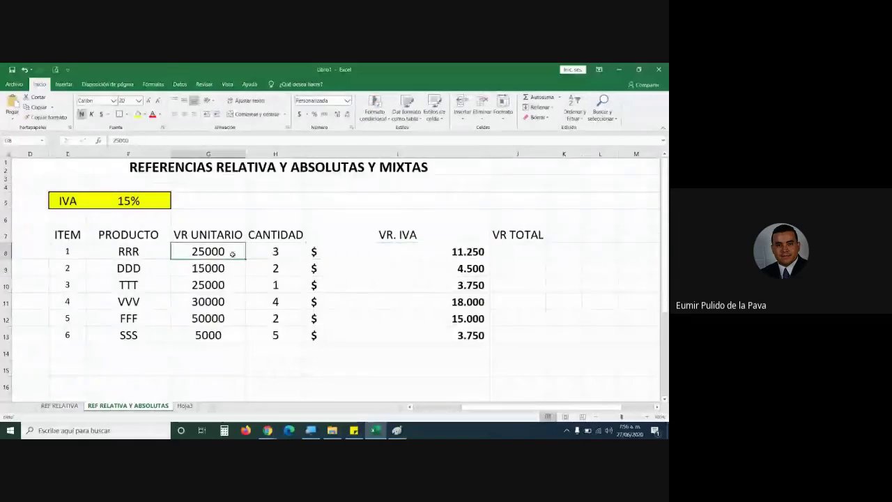
type("15000")
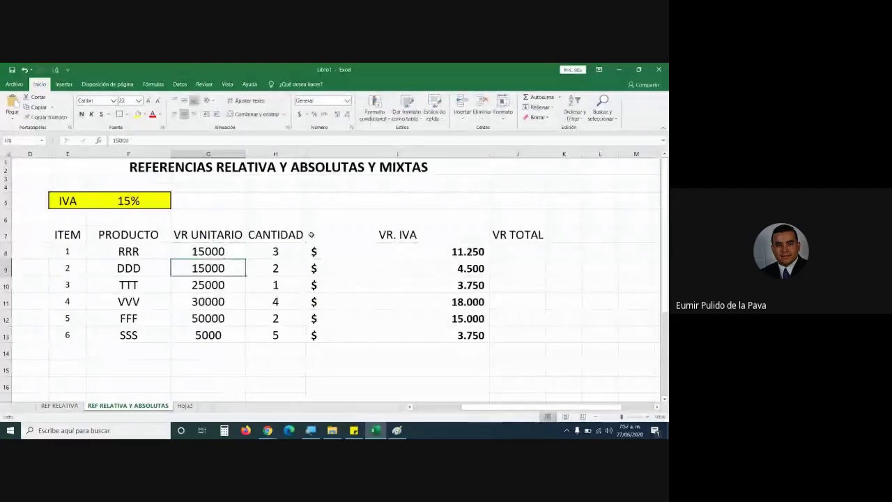
key("Return")
double_click(327, 251)
double_click(327, 252)
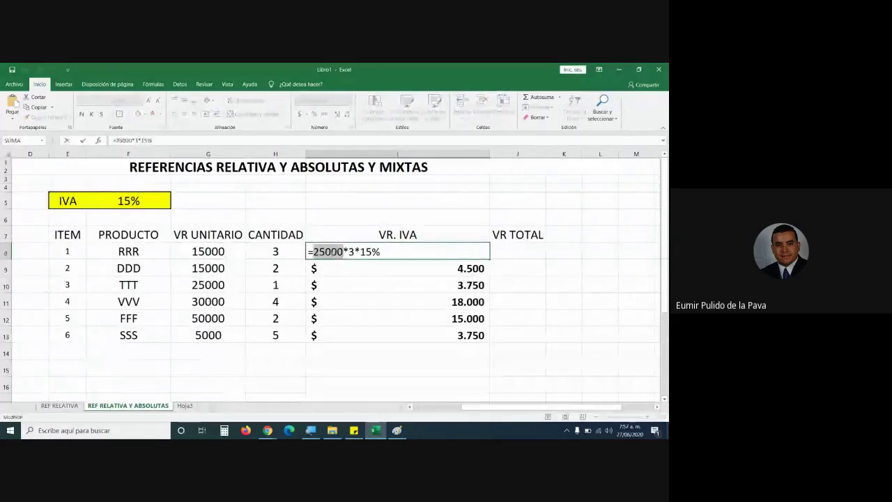
key("Return")
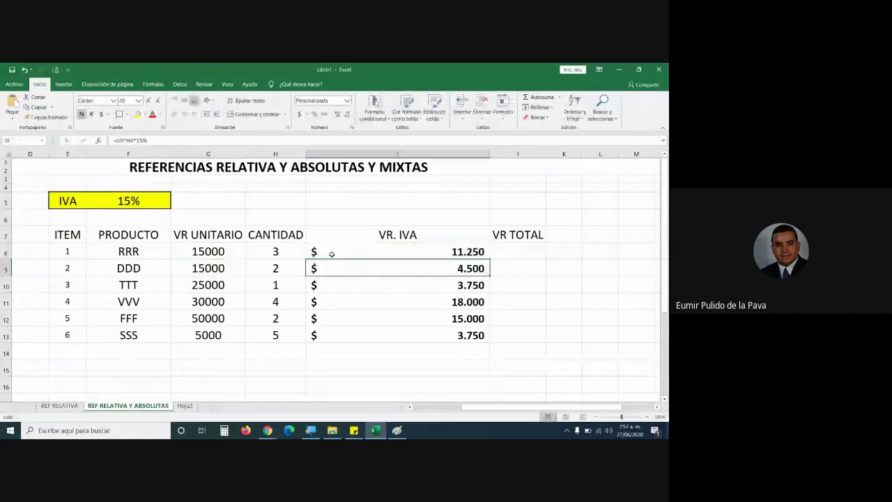
Change the unit-price constant in the I8 formula to 15000, making it =15000*3*15%
left_click(350, 253)
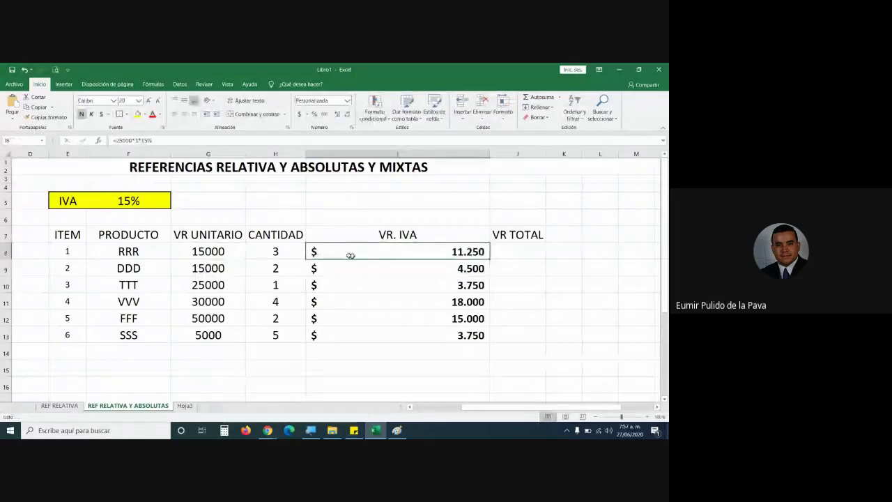
double_click(353, 255)
key("Return")
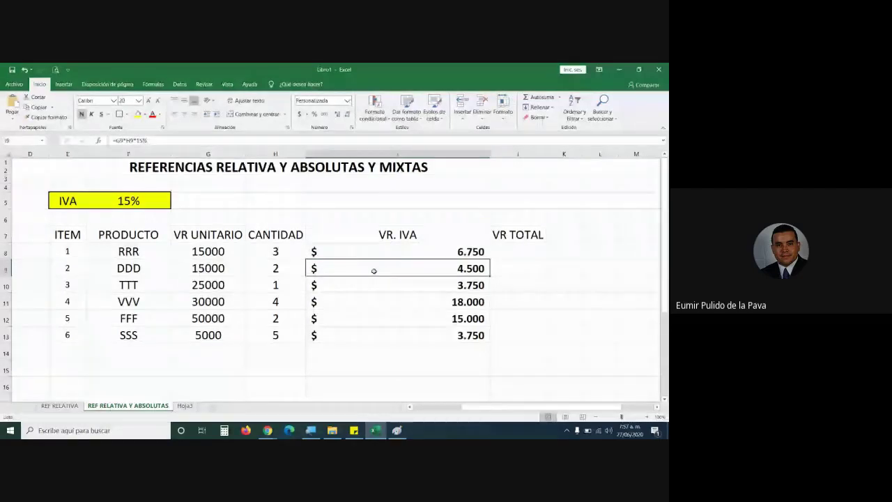
Replace the unit-price and quantity constants in the I8 formula with cell references, making it =G8*H8*15%
left_click(336, 246)
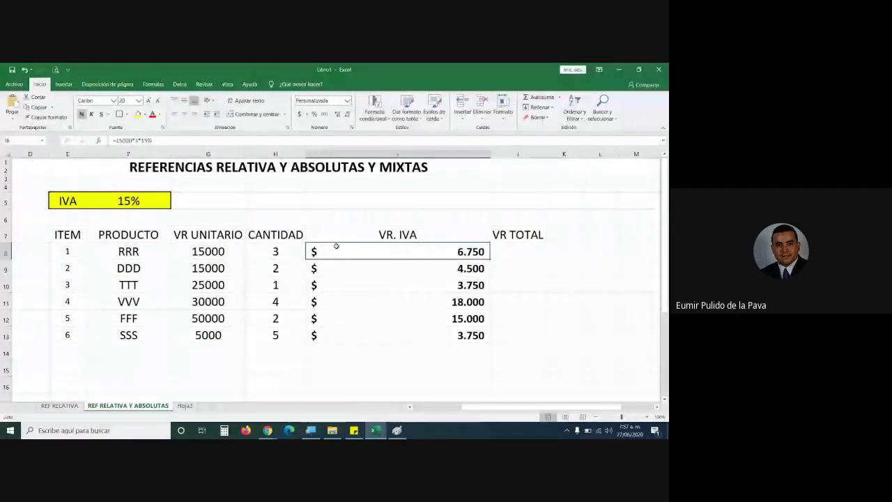
double_click(336, 246)
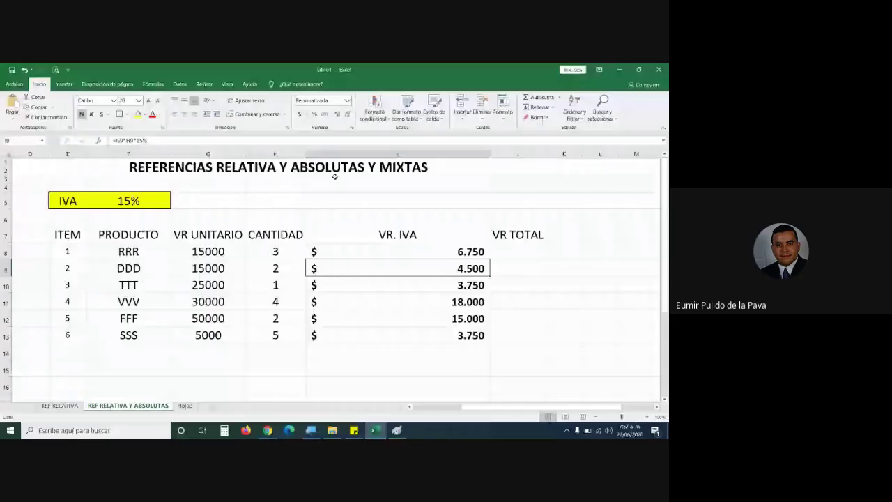
left_click(424, 254)
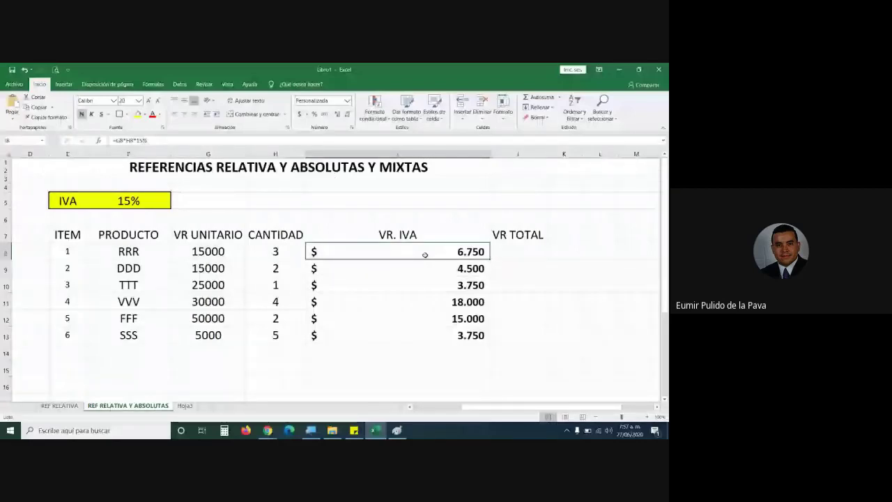
Replace the constant 15% in cell I8's formula with F5, fill the formula down to I13, and inspect its cell references
double_click(424, 254)
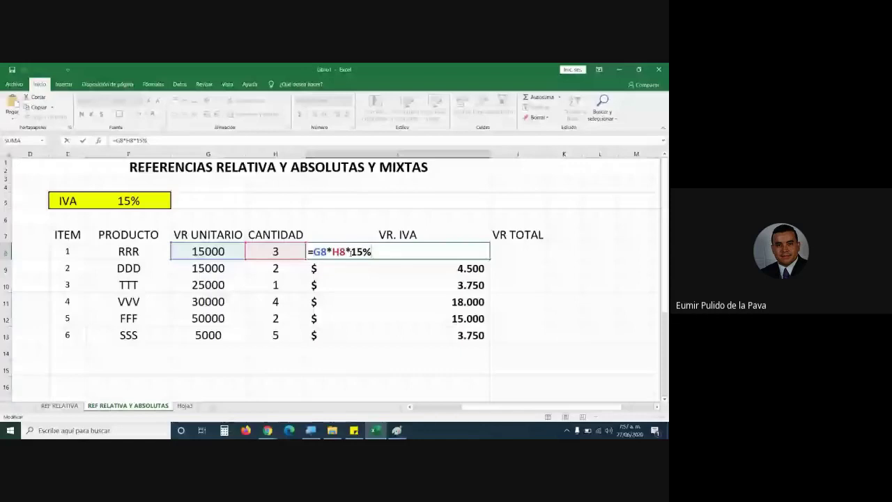
left_click_drag(349, 253, 401, 252)
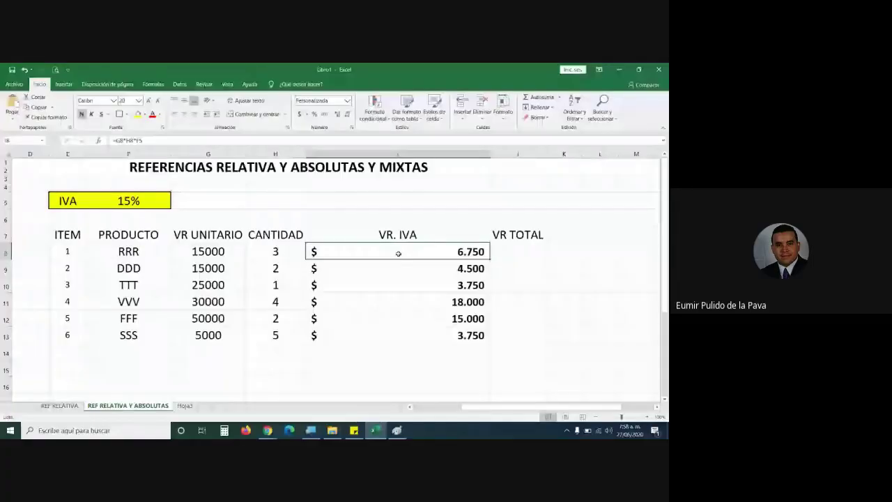
left_click_drag(490, 259, 513, 339)
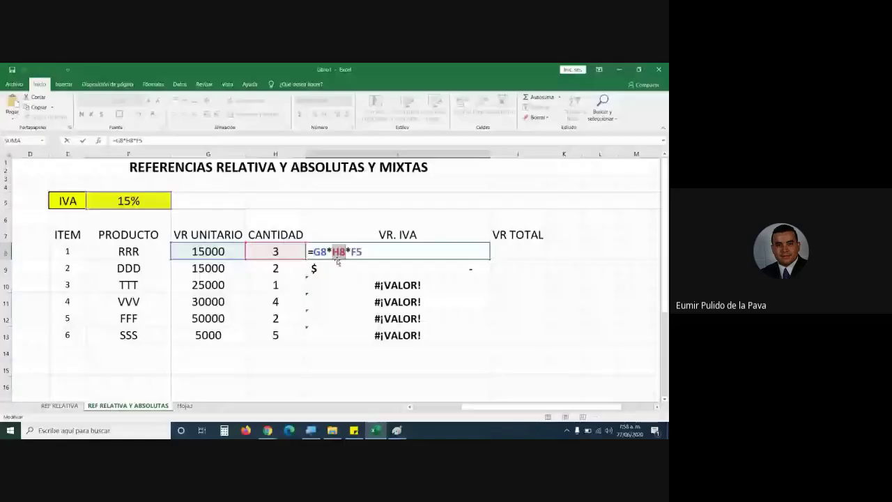
double_click(356, 251)
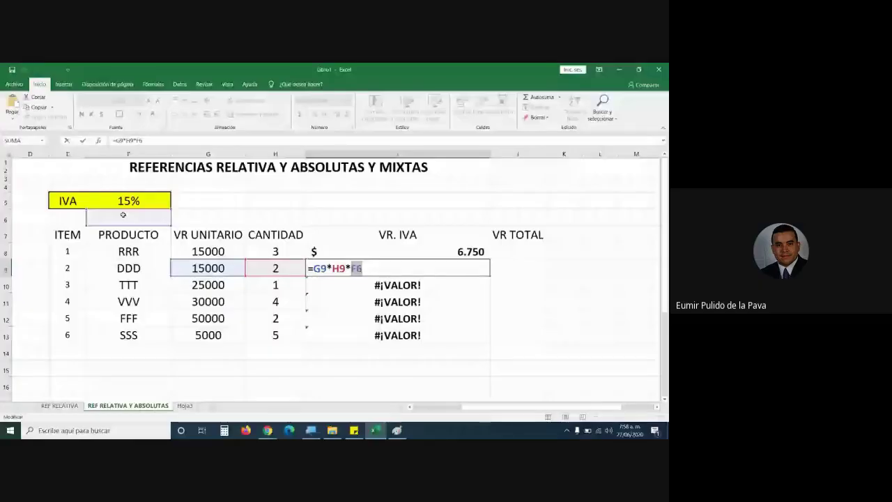
Switch to Paint and draw a vertical down-arrow shape of about 140 × 439 pixels on the blank canvas
left_click(397, 430)
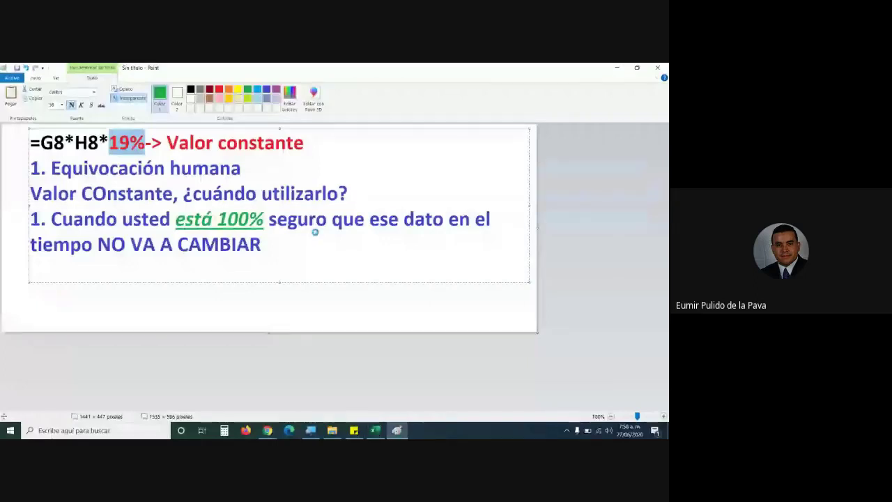
left_click(181, 104)
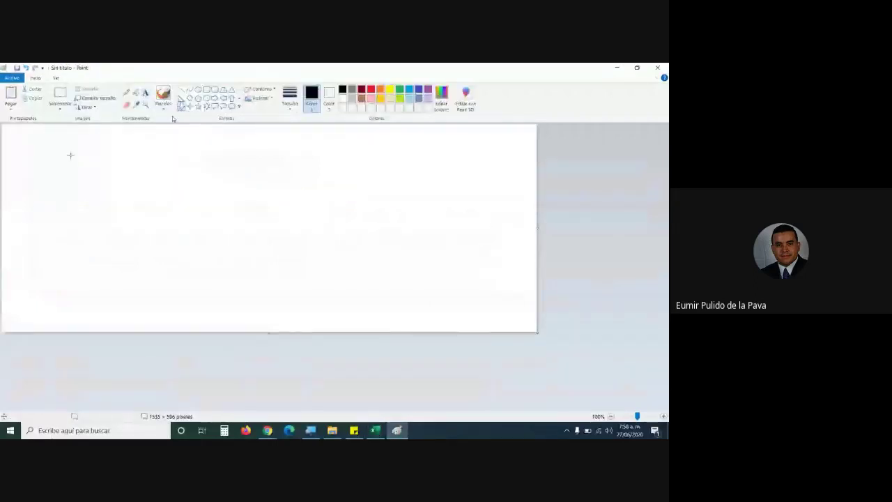
left_click_drag(65, 144, 116, 298)
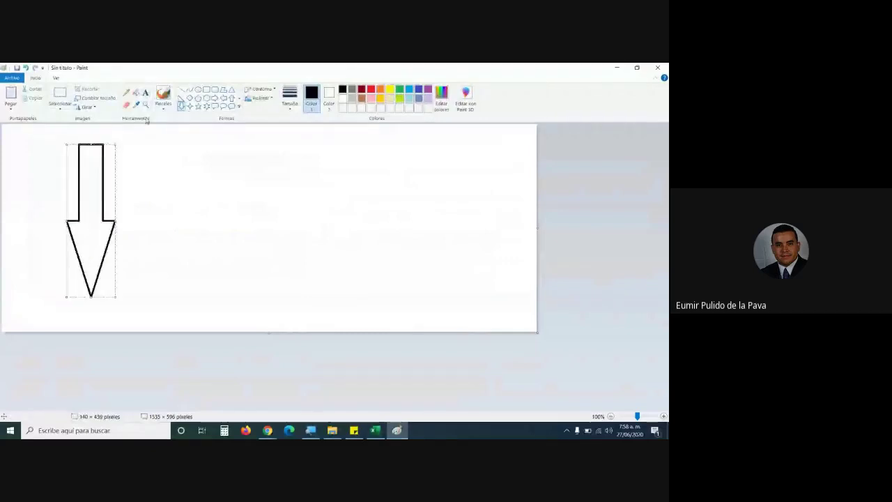
Add the text "Se aumenta el valor de la FILA" beside the arrow and widen its text box to fit one line
left_click(145, 92)
left_click_drag(136, 133, 354, 160)
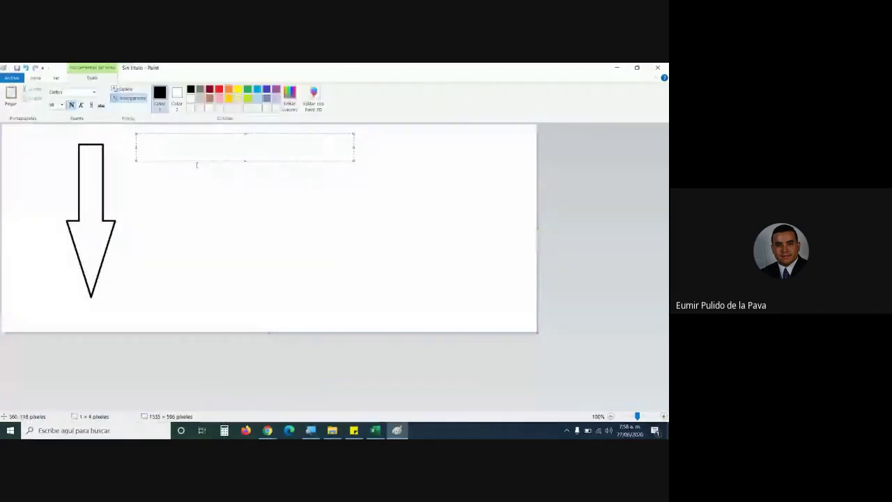
type("Se aumen")
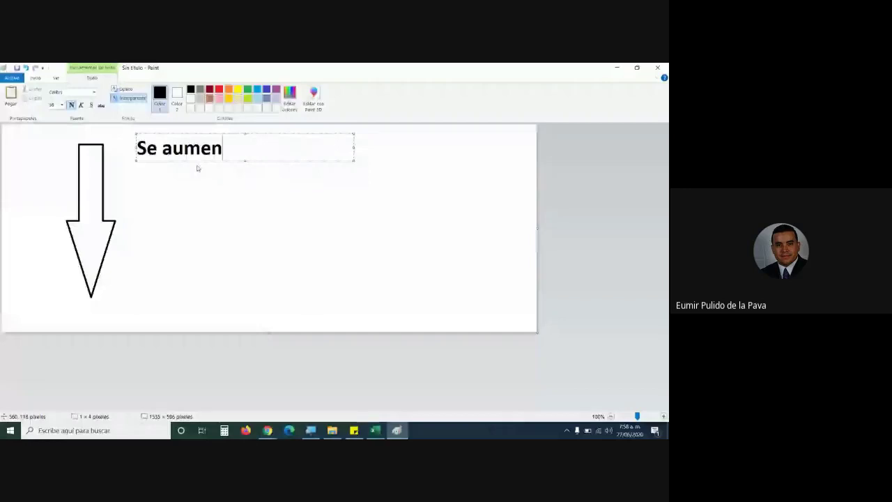
type("ta el valor de la")
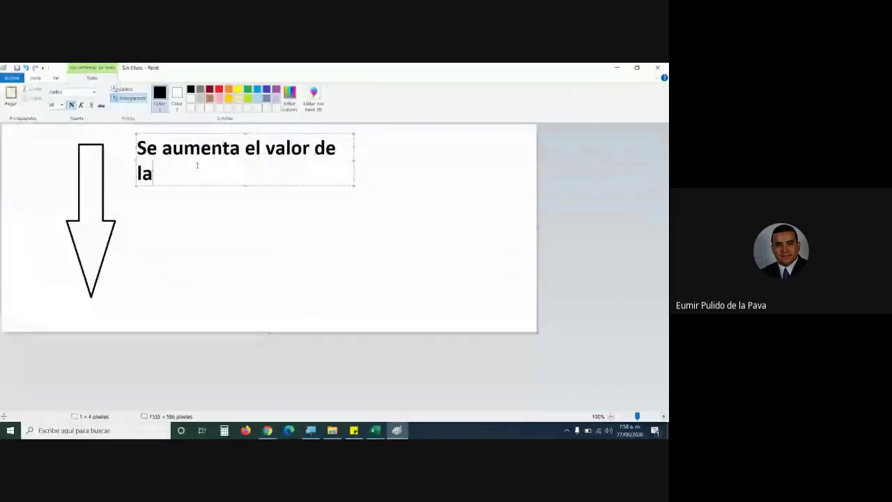
type(" FILA")
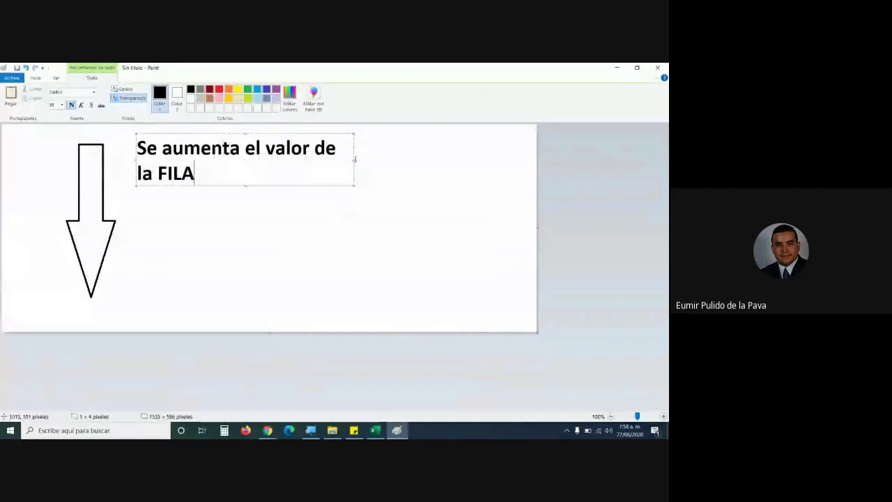
left_click_drag(355, 159, 467, 164)
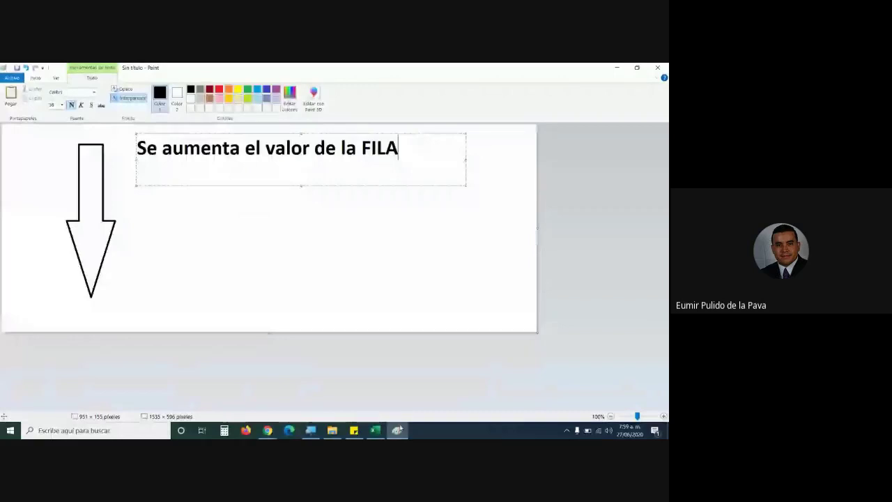
left_click(398, 429)
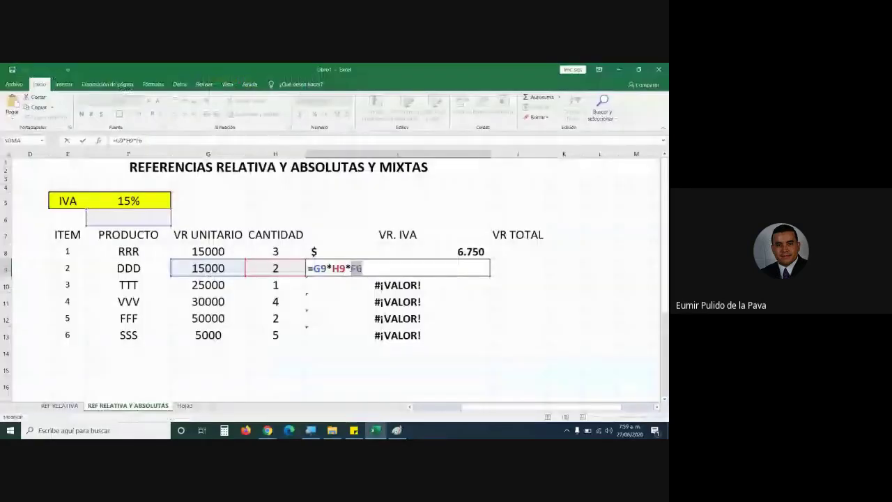
left_click(398, 430)
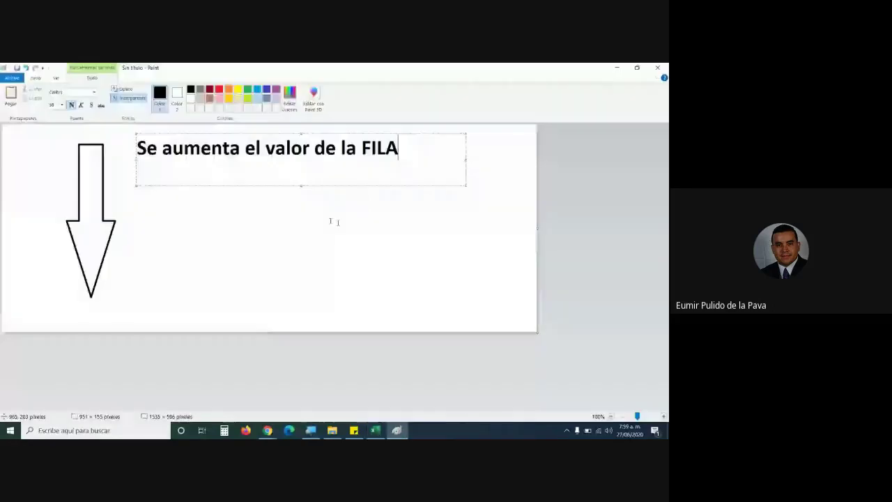
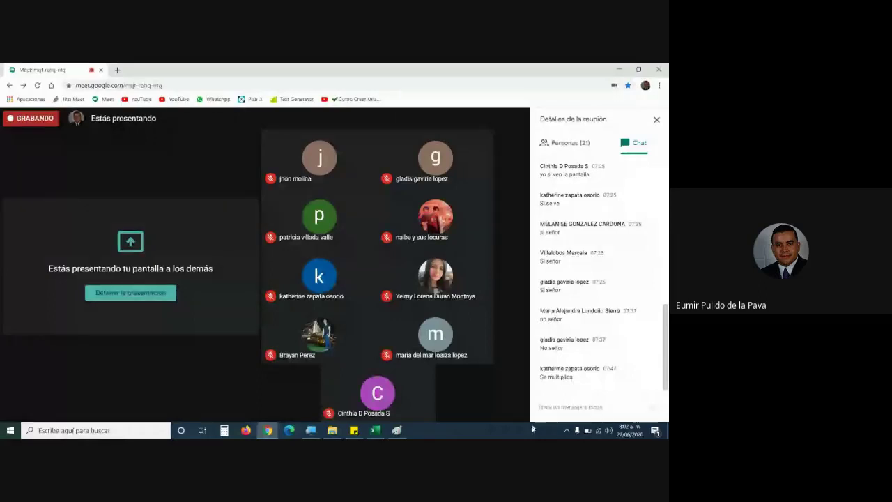
Switch to Paint, complete the line "->USANDO EL TECLADO (F4)" under REFERENCIA ABSOLUTA, and widen the text box
left_click(396, 430)
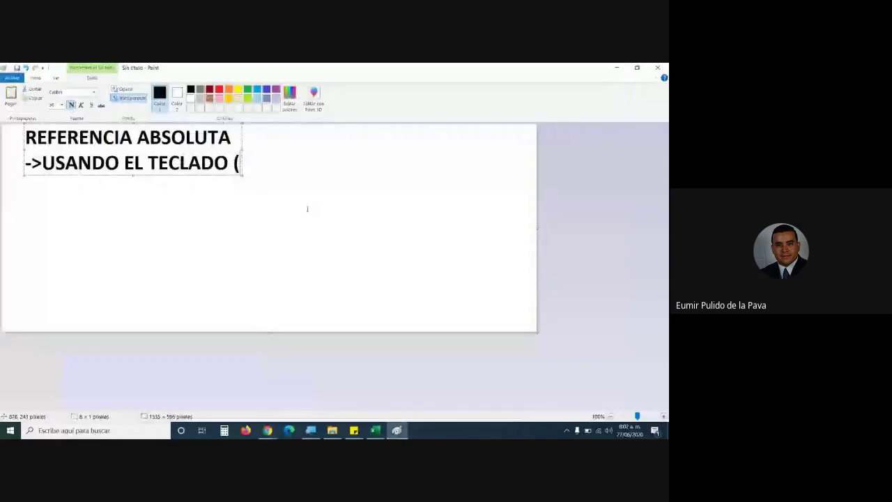
type("F4)")
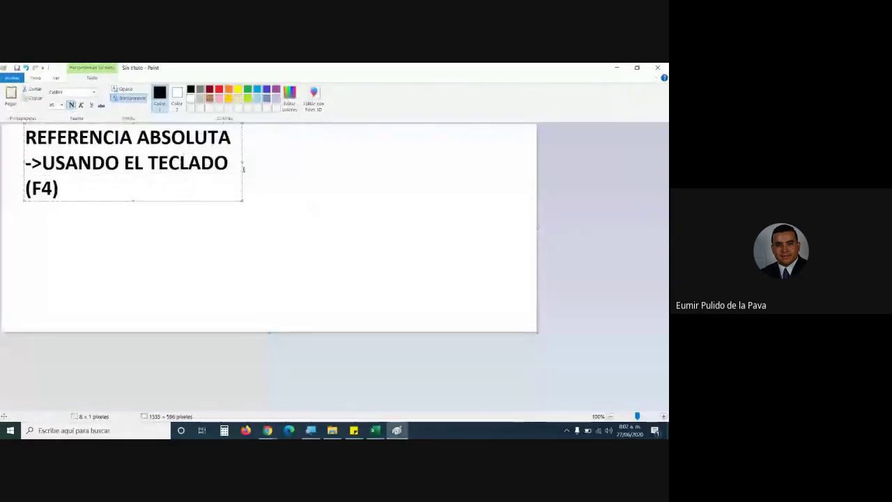
left_click_drag(243, 169, 416, 169)
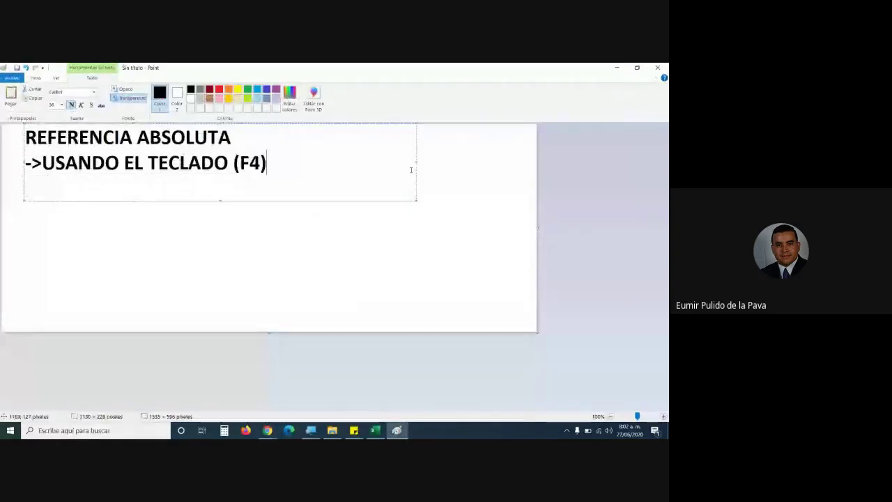
Add the line "->MANUAL, ESCRIBIENDO EL SÍMBOLO DE LA REFERENCIA ABSOLUTA $" to the note and widen its text box further
key("Return")
type("->")
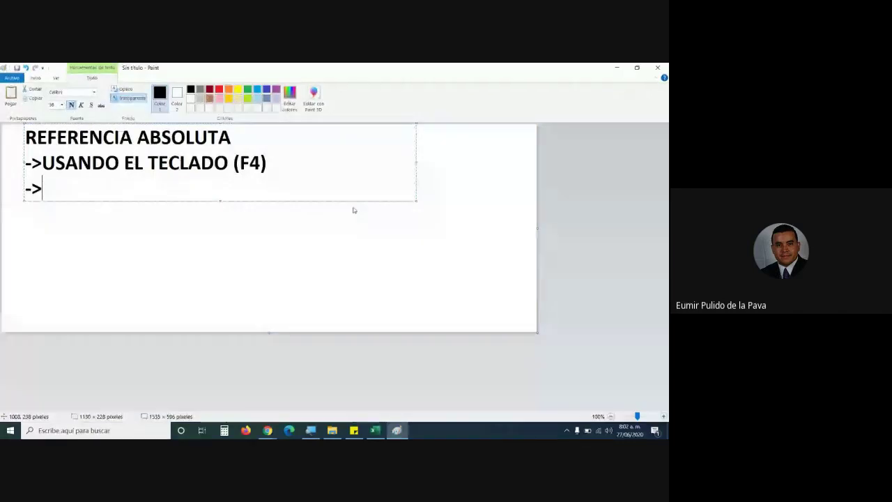
type("MANUAL")
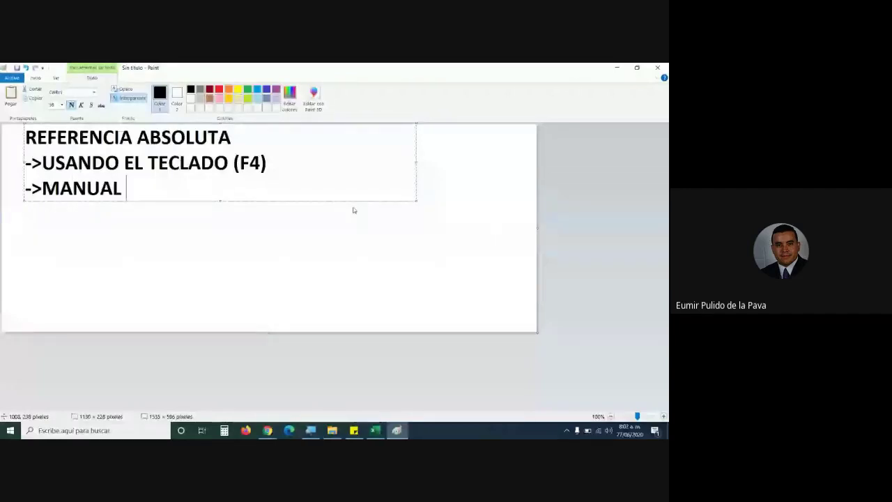
key("BackSpace")
type(", ESCRIB")
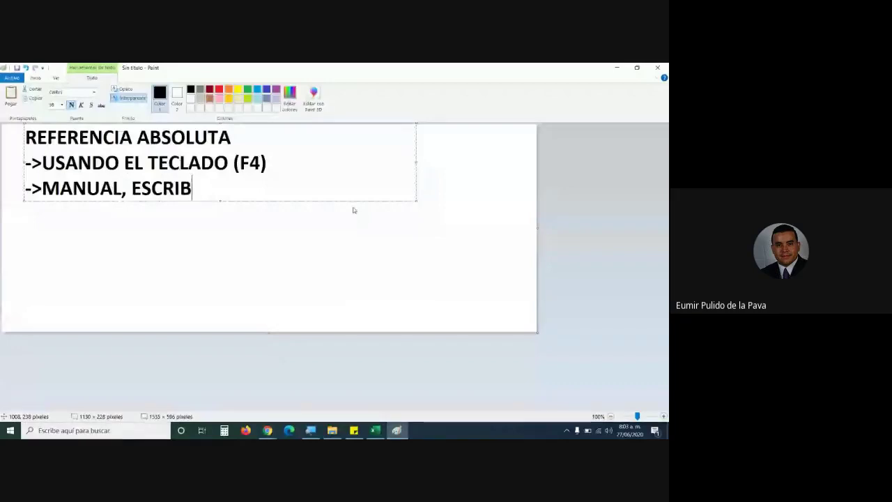
type("IENDO EL S")
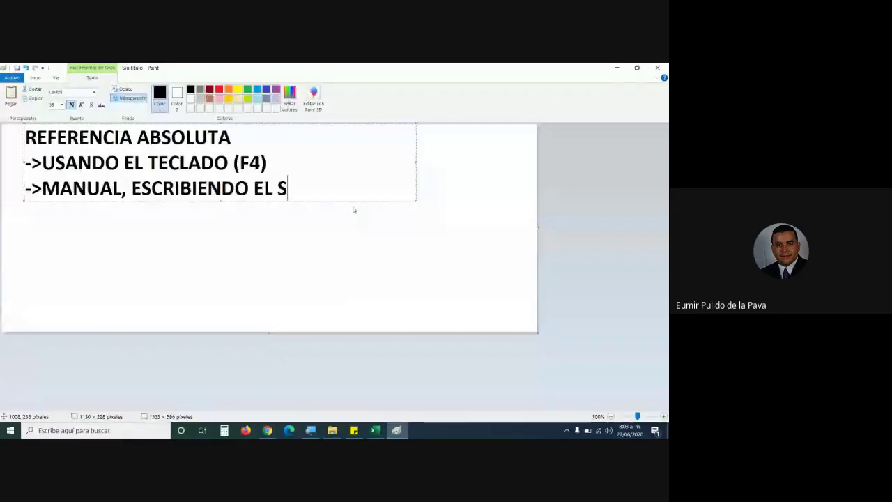
type("ÍMBOLO DE")
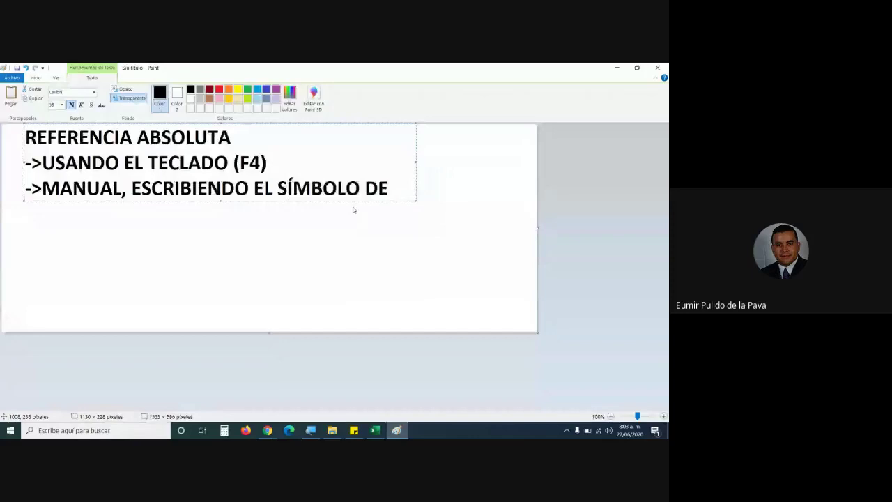
type(" LA REFERENCIA ")
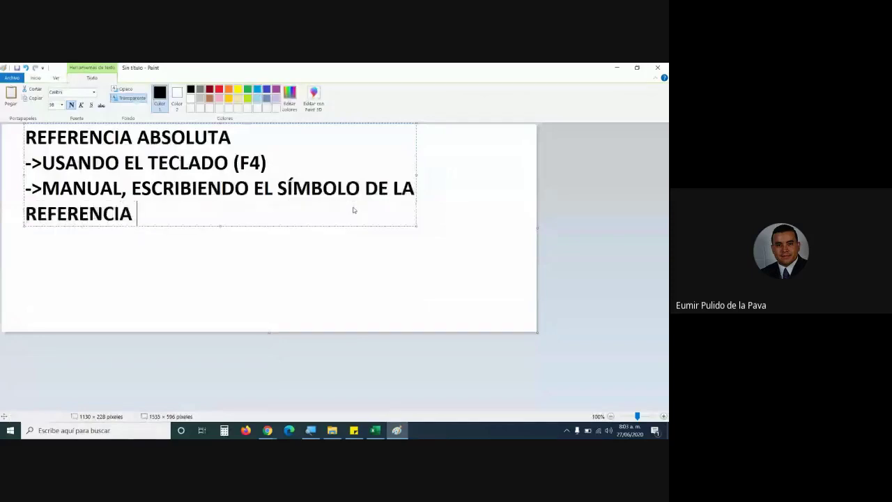
type("ABSOLUTA ")
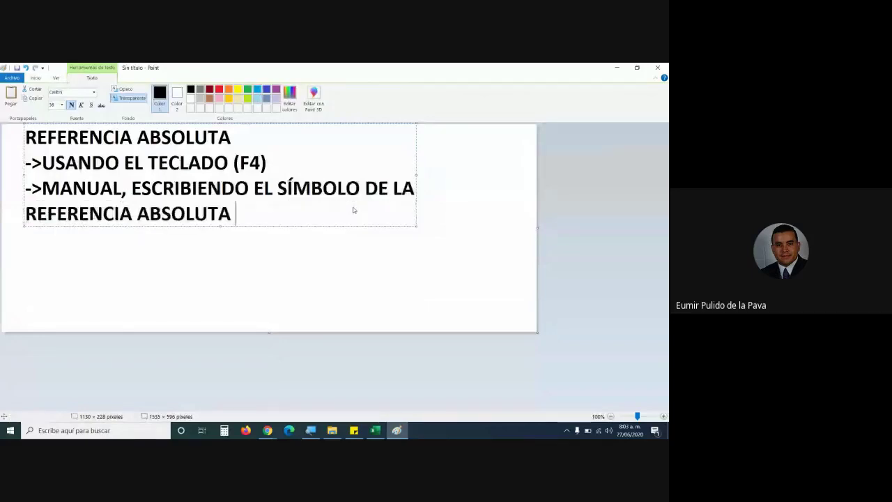
type("$")
left_click_drag(417, 174, 513, 171)
Highlight the line "USANDO EL TECLADO (F4)" and the $ symbol in the note to point out both methods
left_click_drag(43, 162, 239, 163)
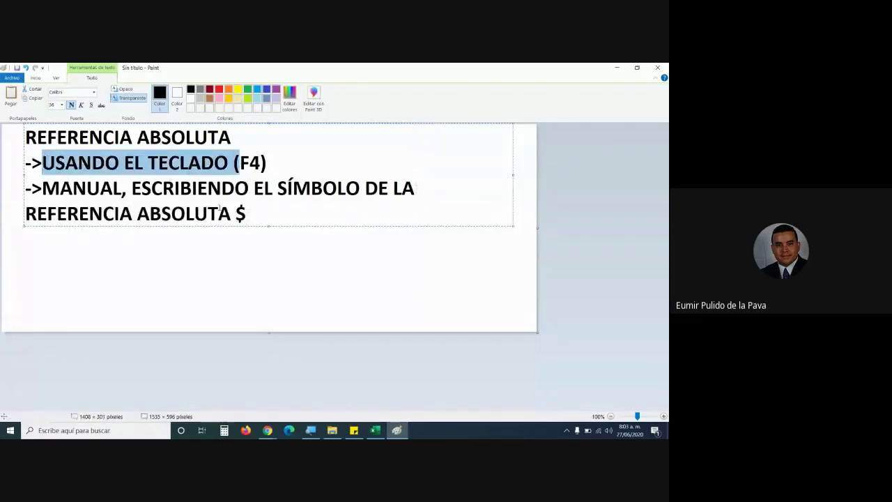
left_click_drag(234, 213, 252, 214)
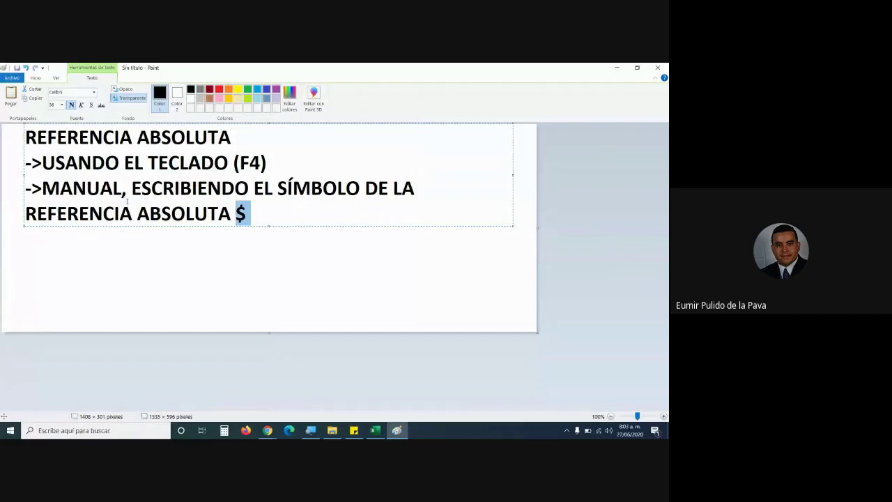
left_click_drag(42, 163, 274, 165)
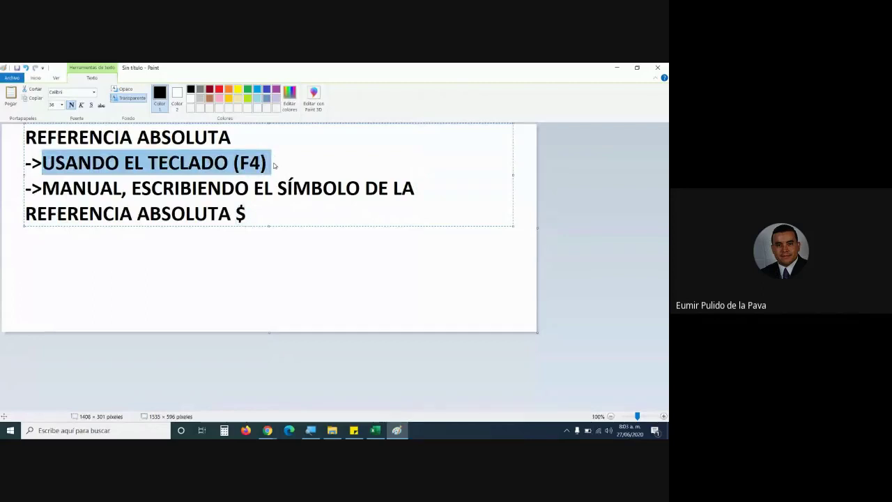
Open the Windows on-screen keyboard to view its key layout, and minimize it
left_click(73, 430)
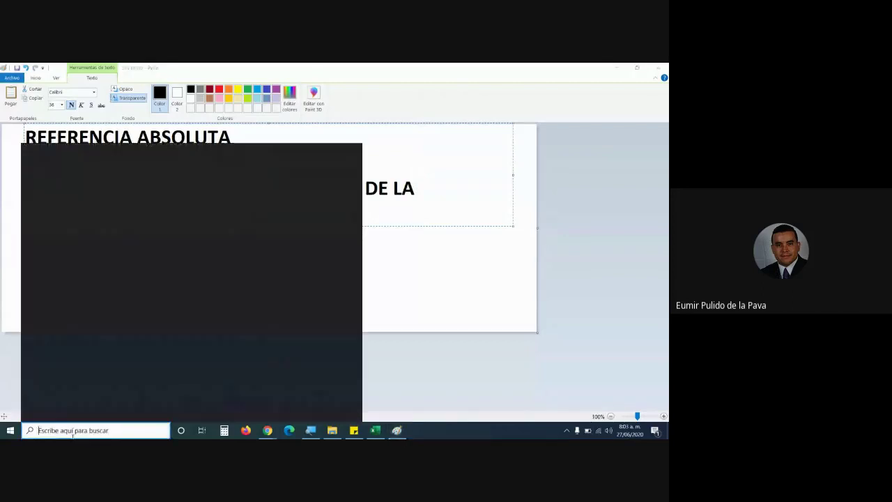
type("TECLA")
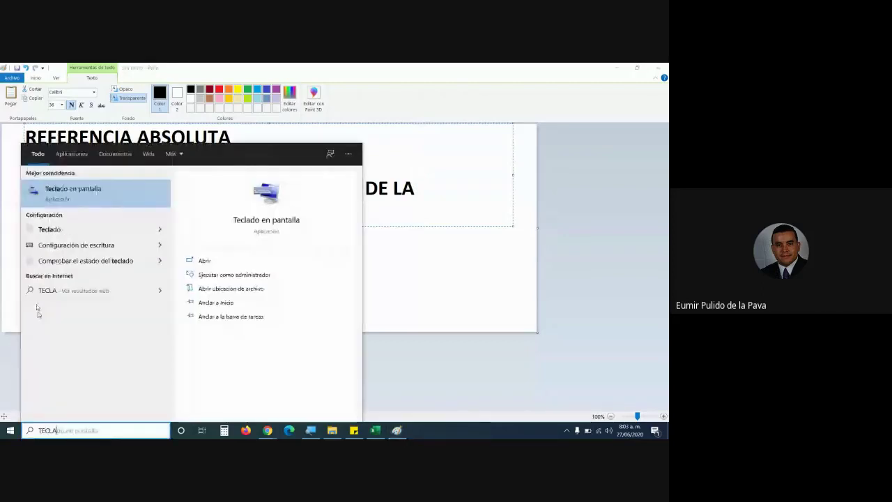
key("Escape")
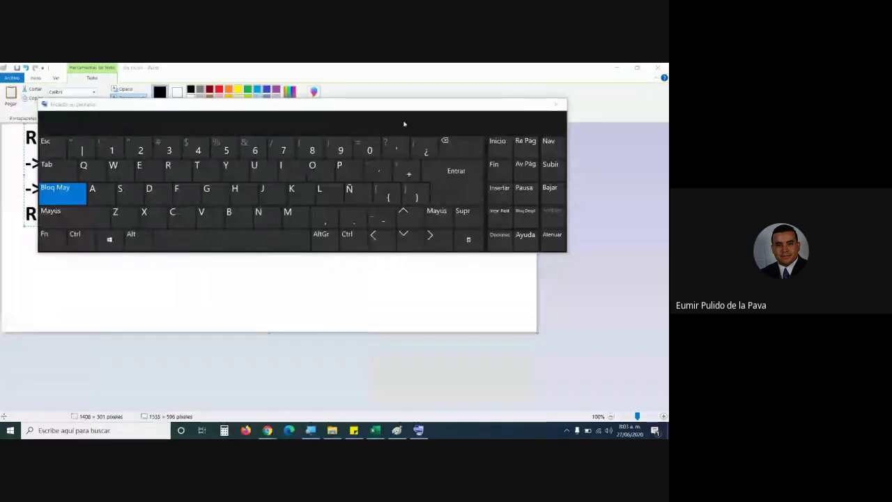
left_click(419, 431)
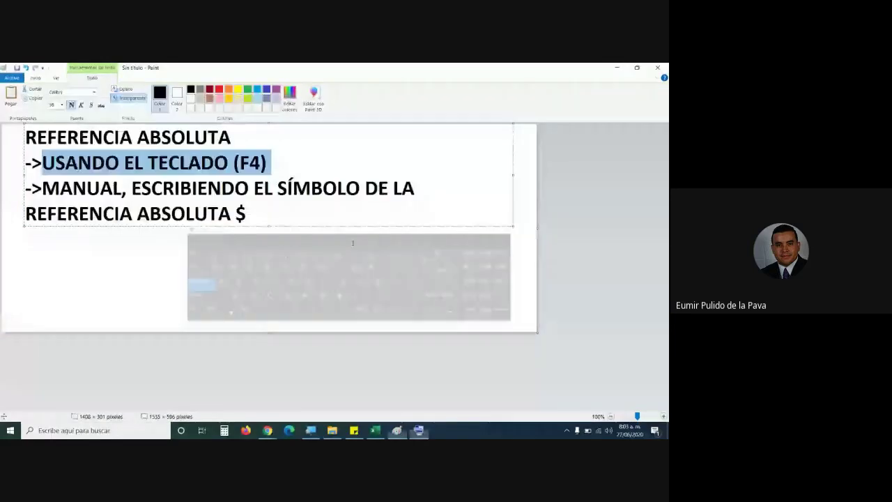
Switch to Firefox and search Google for "DISTRIBUCION DEL TECLADO" to browse keyboard layout images
left_click(246, 430)
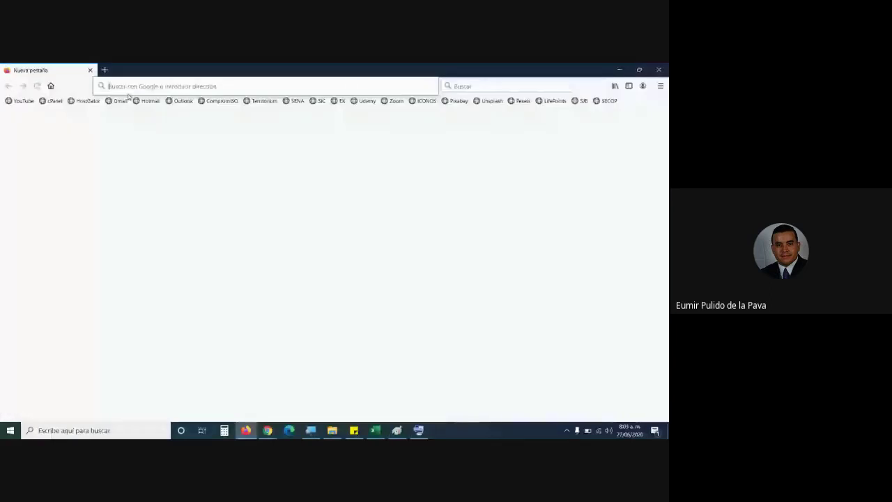
type("DISTRIBUCION D")
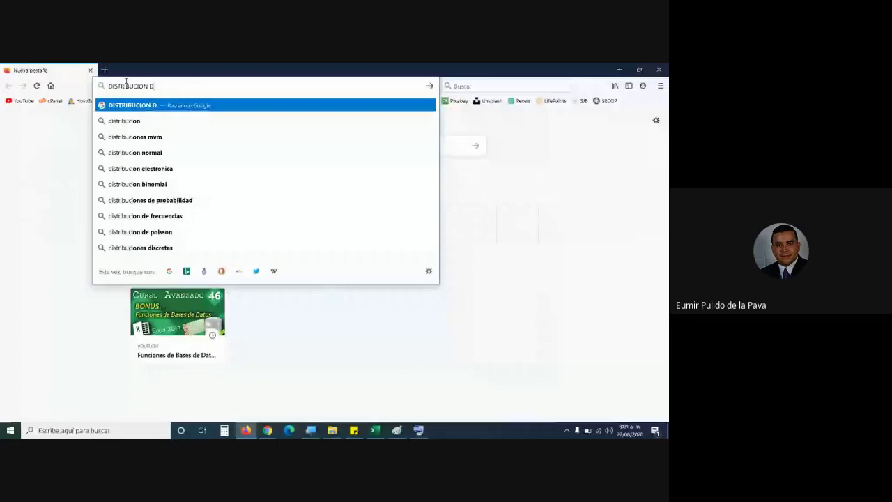
type("EL TECLADO")
key("Return")
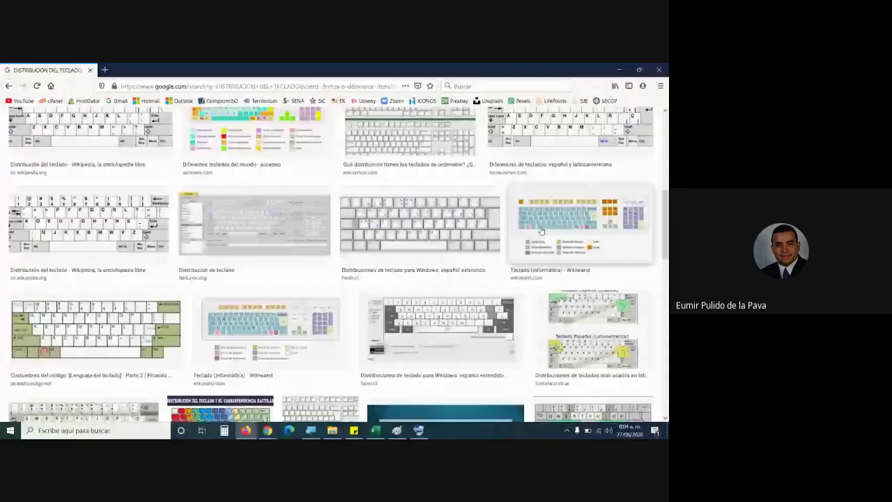
Open the "Teclado (informática)" keyboard layout image from the search results
left_click(540, 230)
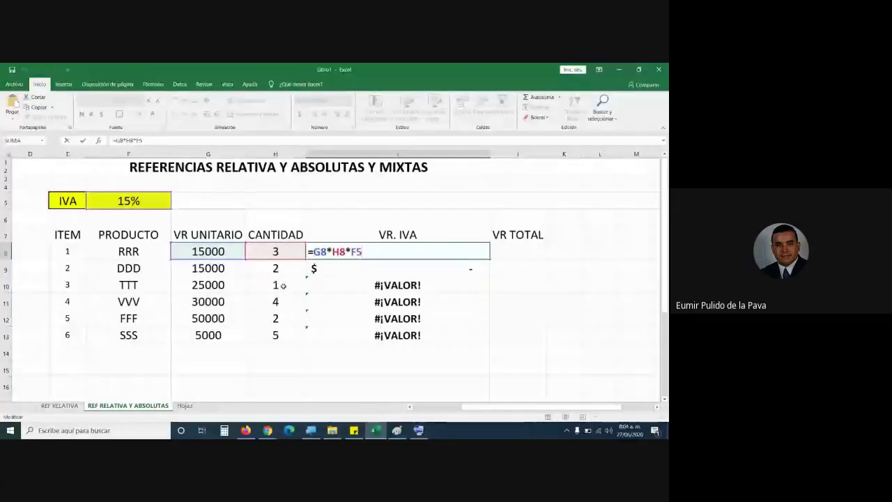
Cycle the F5 reference in I8's VR. IVA formula repeatedly through its absolute, mixed and relative forms, ending on relative F5
key("F4")
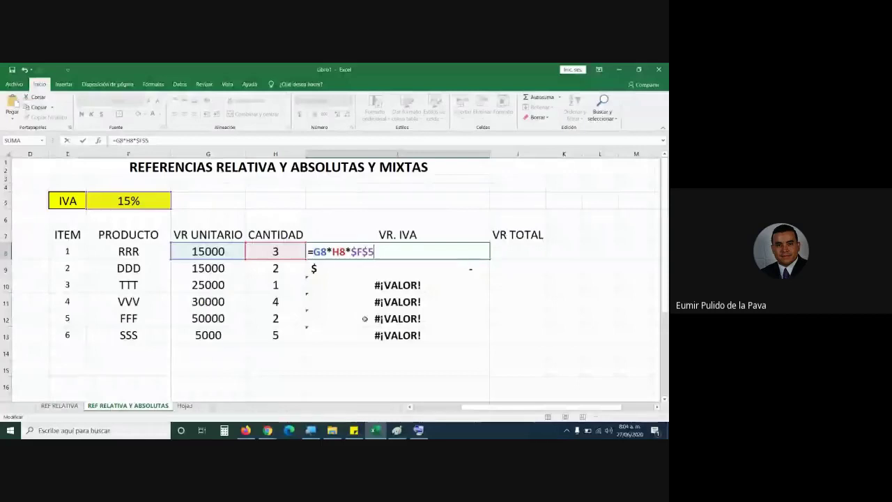
key("F4")
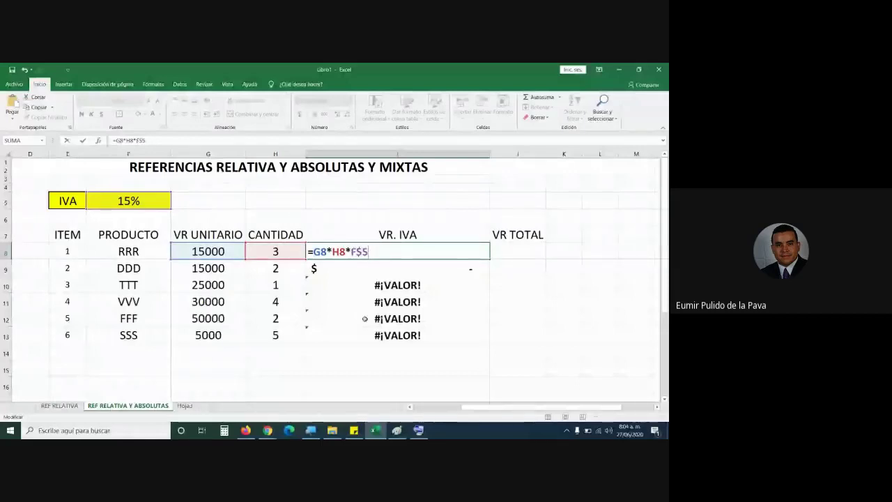
key("F4")
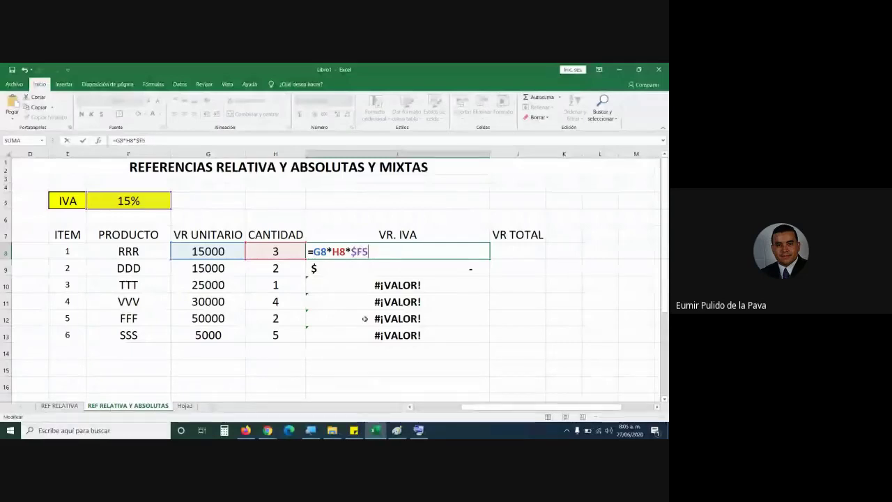
key("F4")
key("F4")
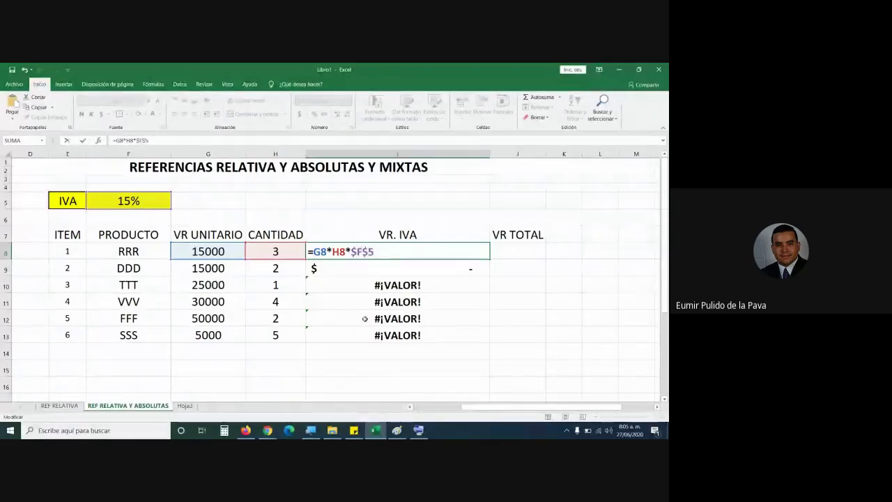
key("F4")
key("F4")
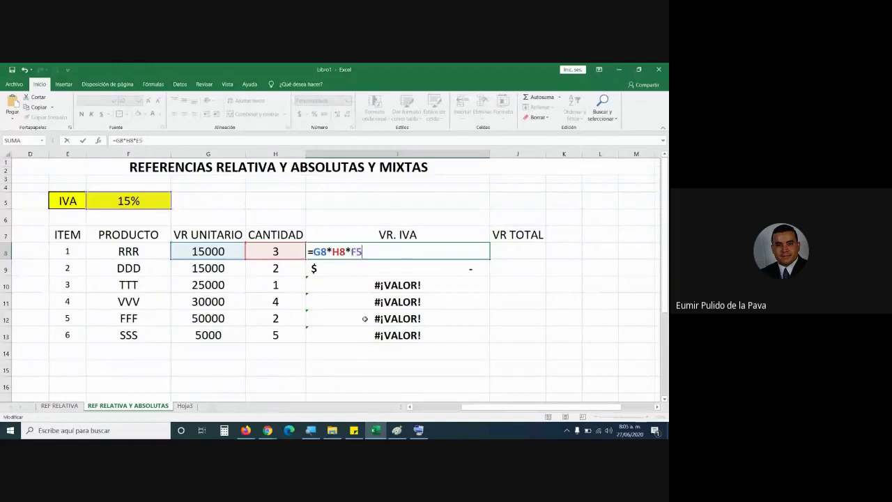
key("F4")
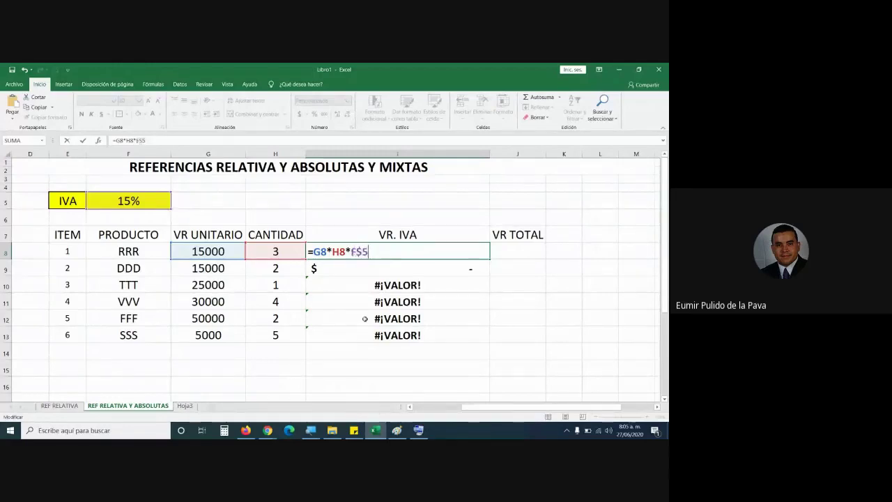
key("F4")
key("F4")
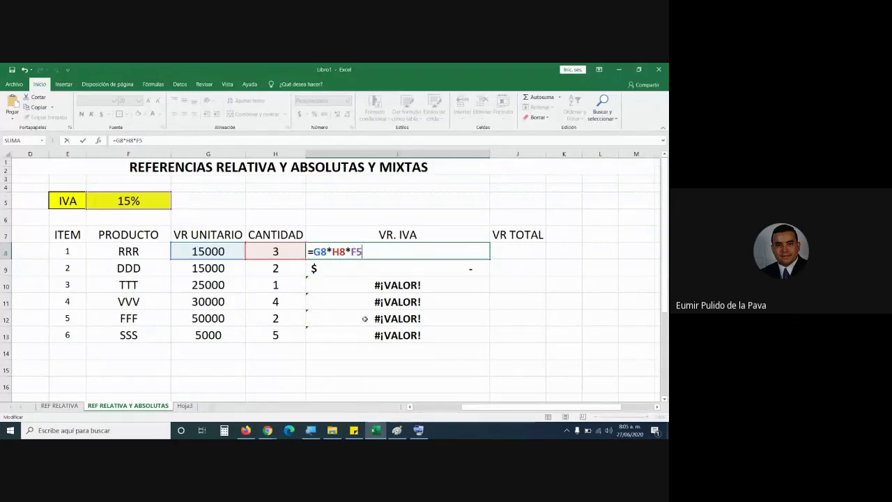
Make the IVA reference absolute so I8 holds =G8*H8*$F$5, and fill the formula down through I13
key("F4")
key("F4")
key("F4")
key("F4")
key("F4")
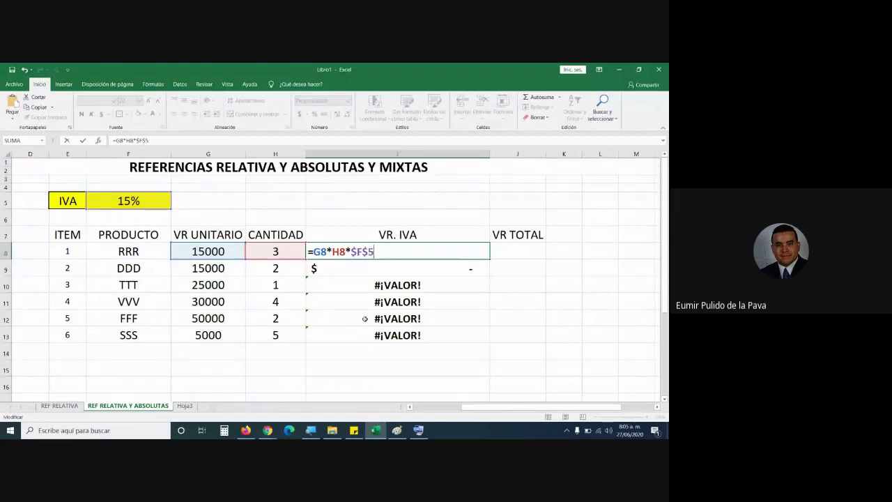
key("Return")
key("Up")
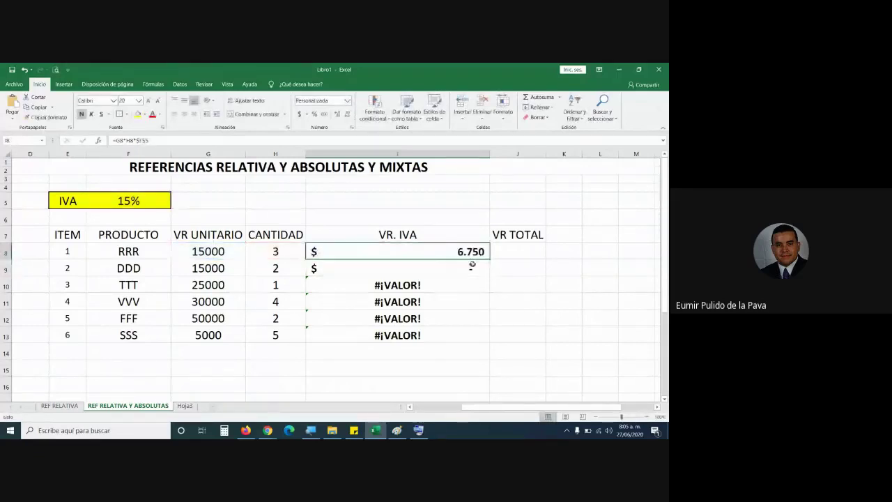
left_click_drag(490, 259, 485, 338)
left_click_drag(486, 339, 485, 340)
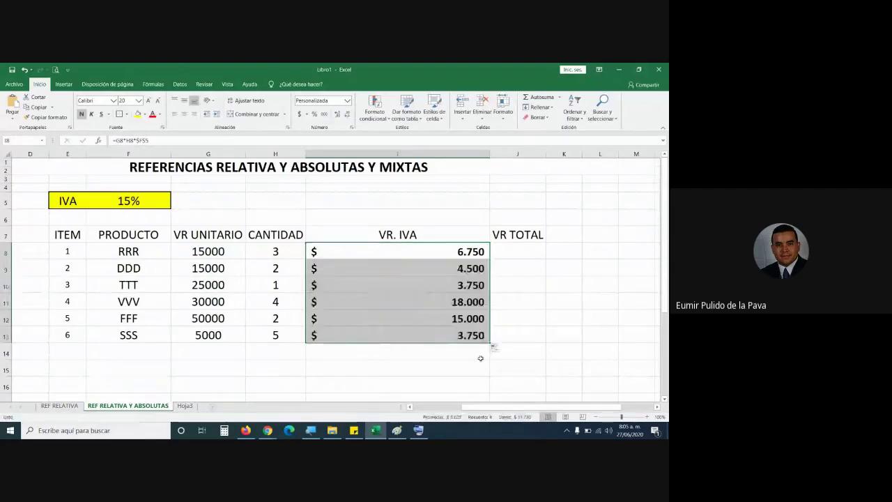
Examine the copied formula in I9, highlighting its references G9, H9 and $F$5 one after another
double_click(388, 271)
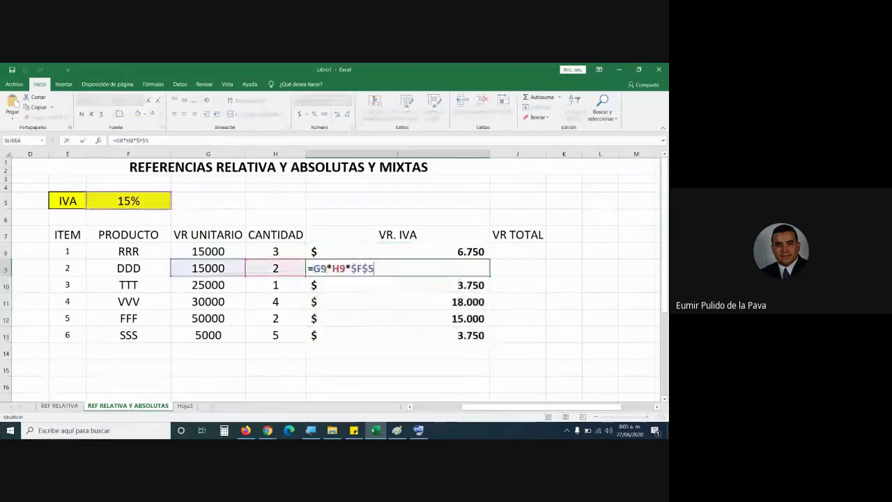
double_click(319, 268)
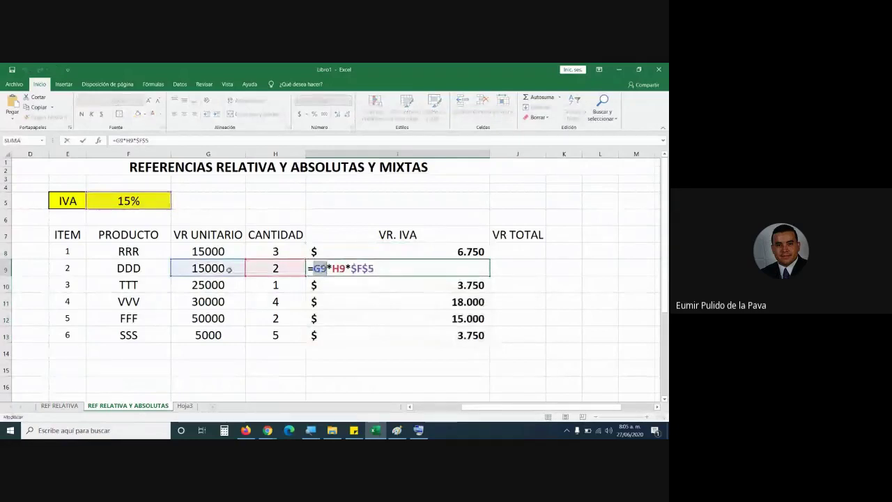
double_click(338, 269)
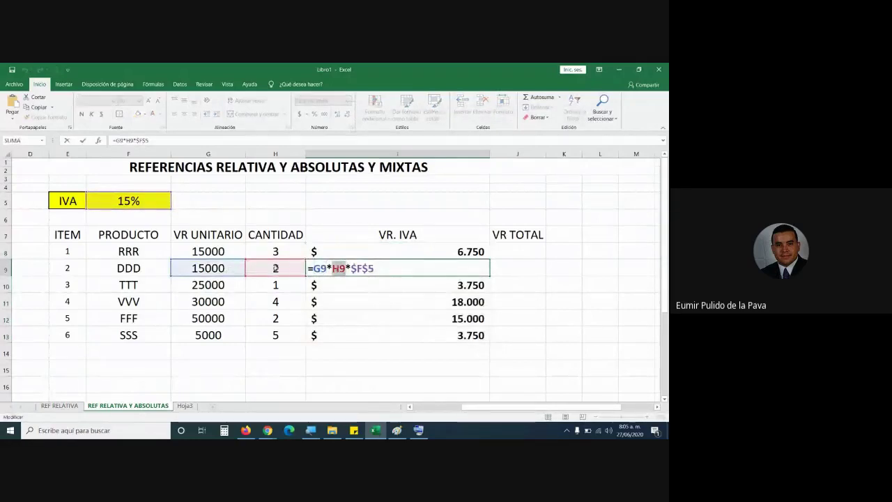
double_click(363, 268)
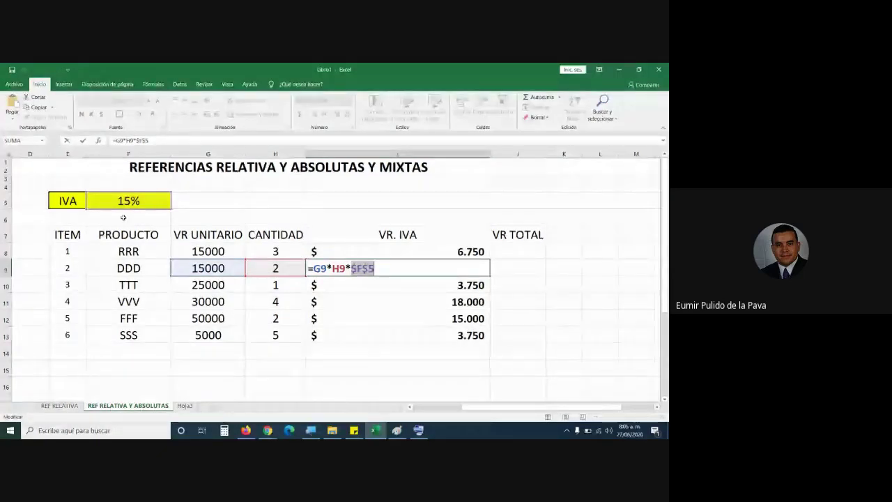
key("Return")
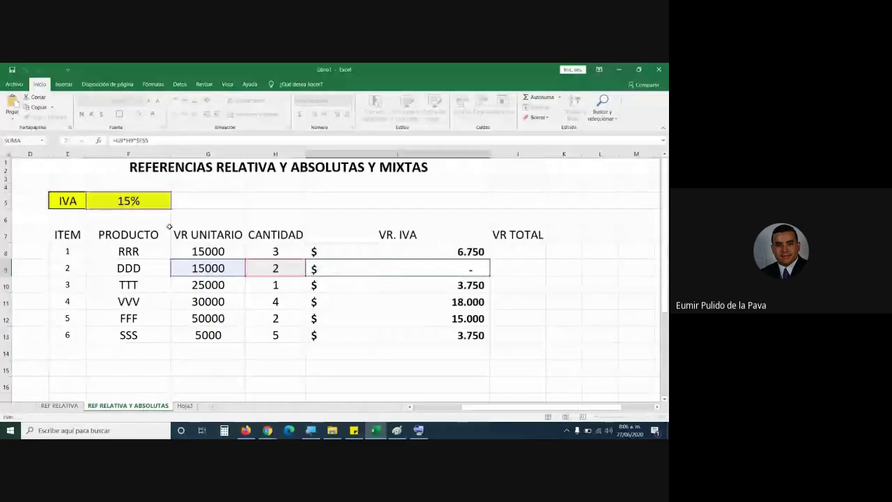
Examine the copied formula in I10, highlighting its references G10, H10 and $F$5 one after another
double_click(350, 284)
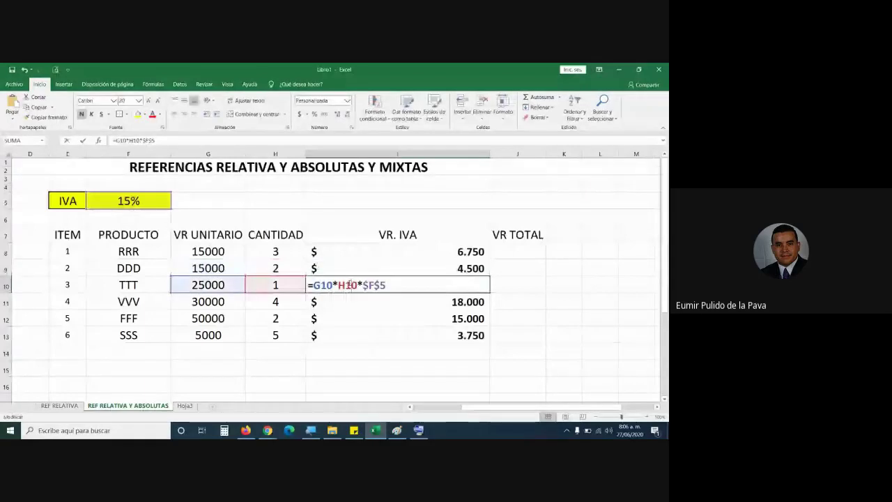
double_click(324, 285)
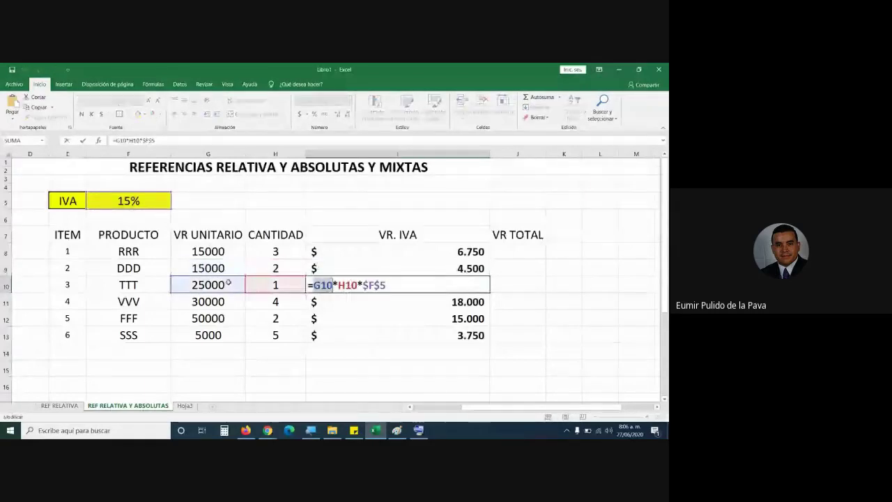
double_click(347, 285)
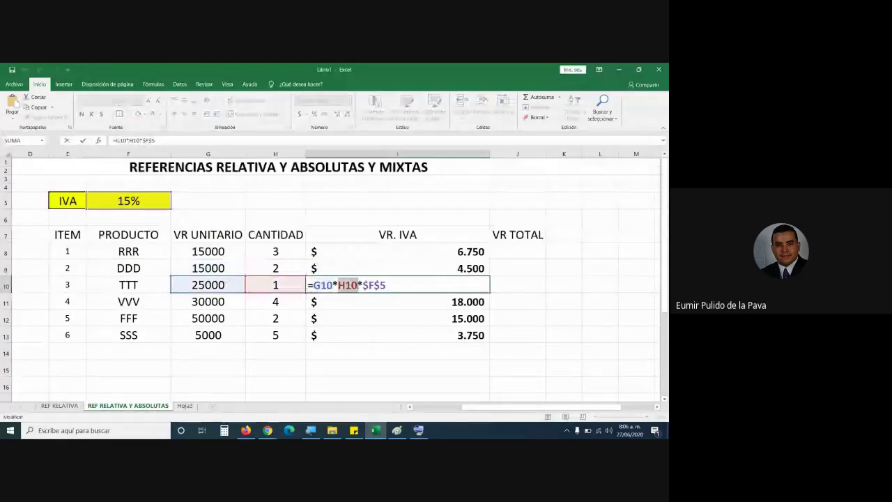
double_click(374, 285)
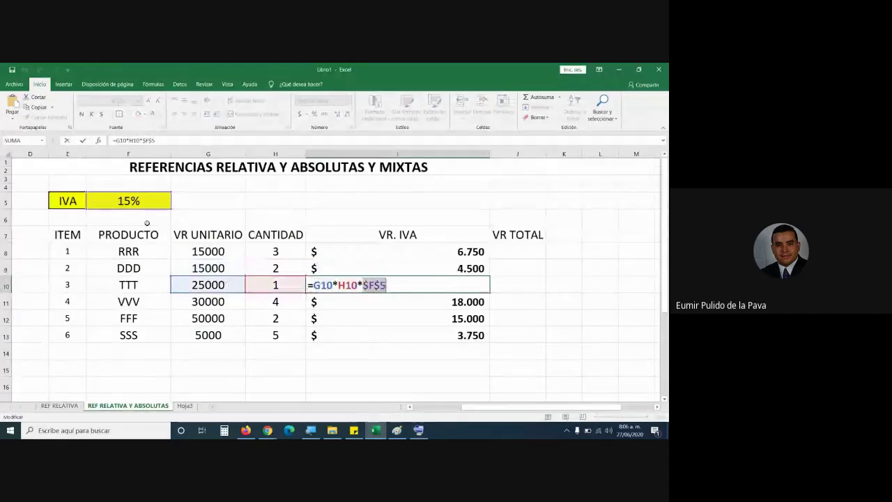
key("Return")
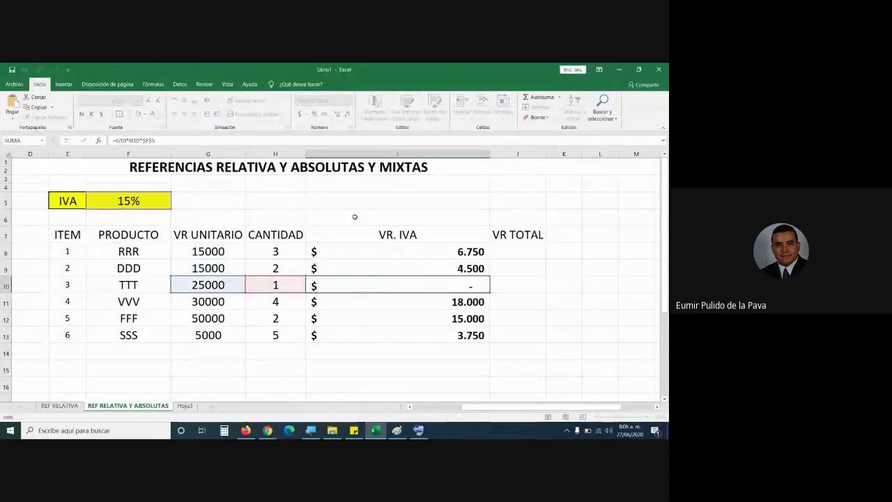
Examine the formula in I8, highlighting the relative part G8*H8 and the absolute reference $F$5
double_click(364, 252)
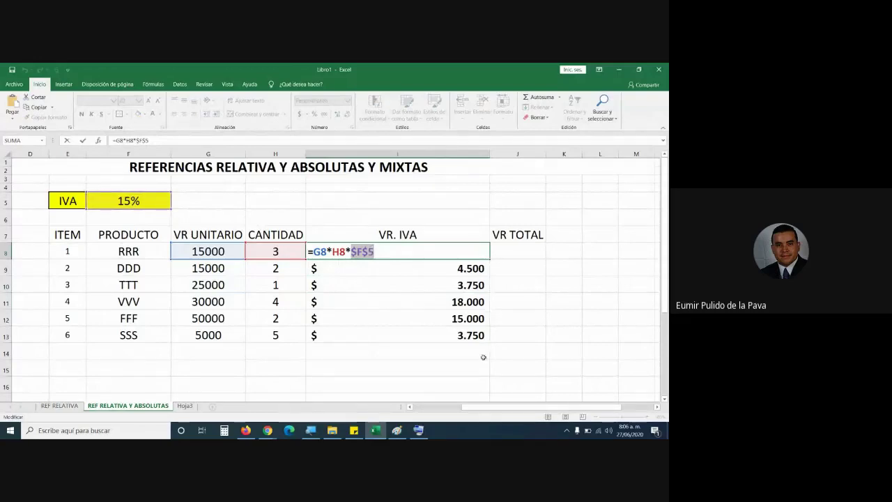
left_click_drag(313, 251, 348, 252)
left_click(315, 252)
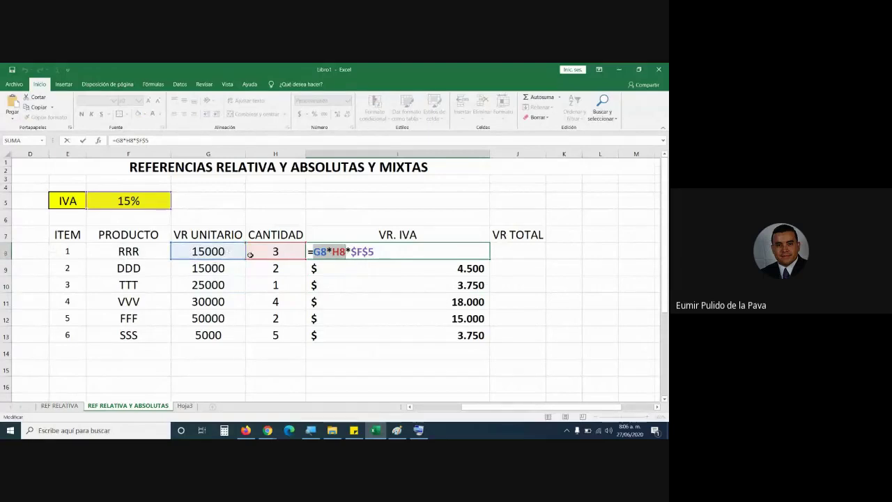
double_click(363, 251)
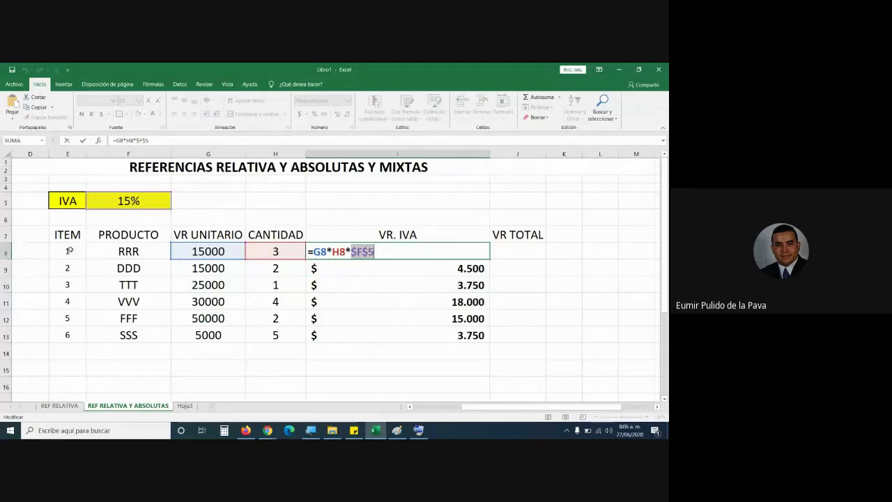
key("ctrl+Return")
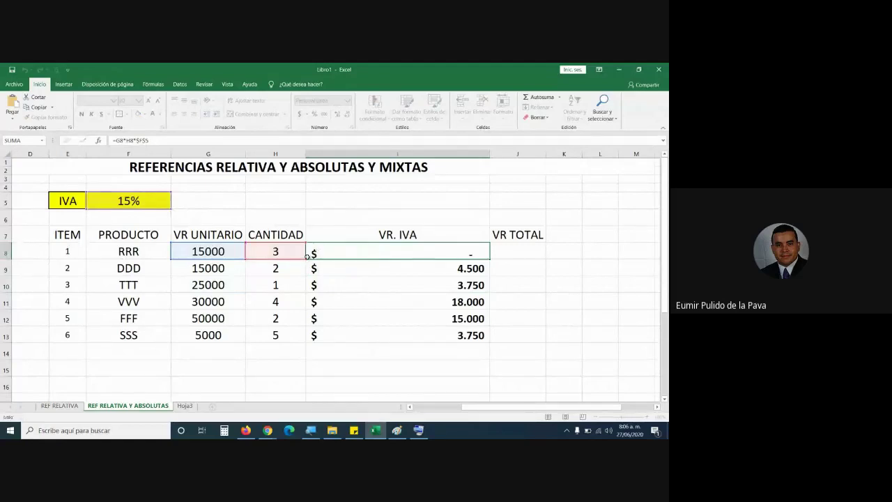
Compare the formulas in I9 and I8, highlighting the absolute reference $F$5 in I8
left_click(398, 274)
double_click(398, 274)
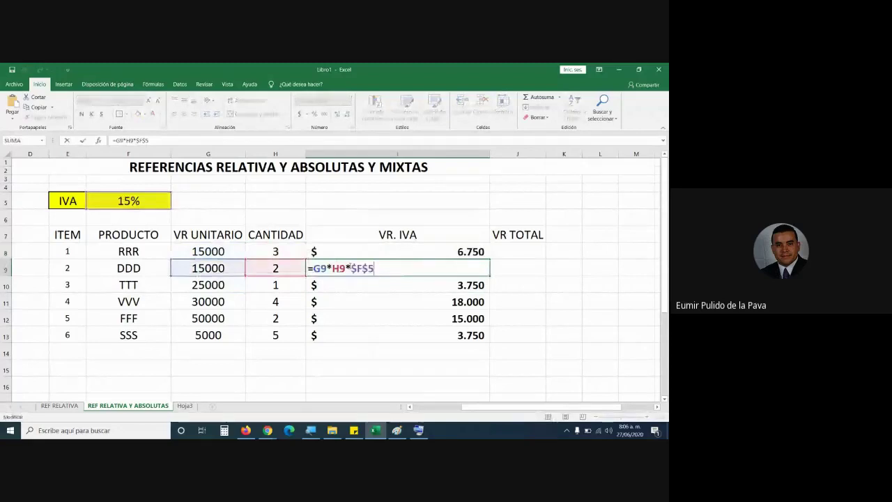
key("Return")
left_click(428, 265)
double_click(388, 254)
double_click(370, 252)
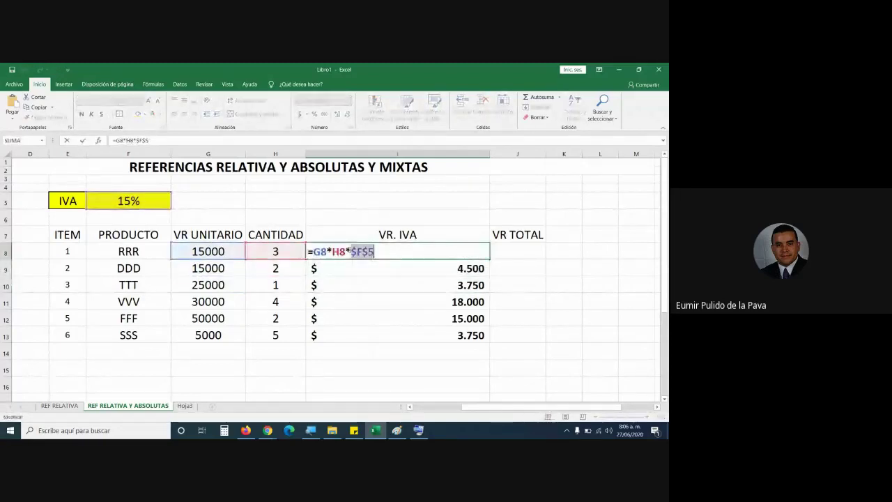
key("Return")
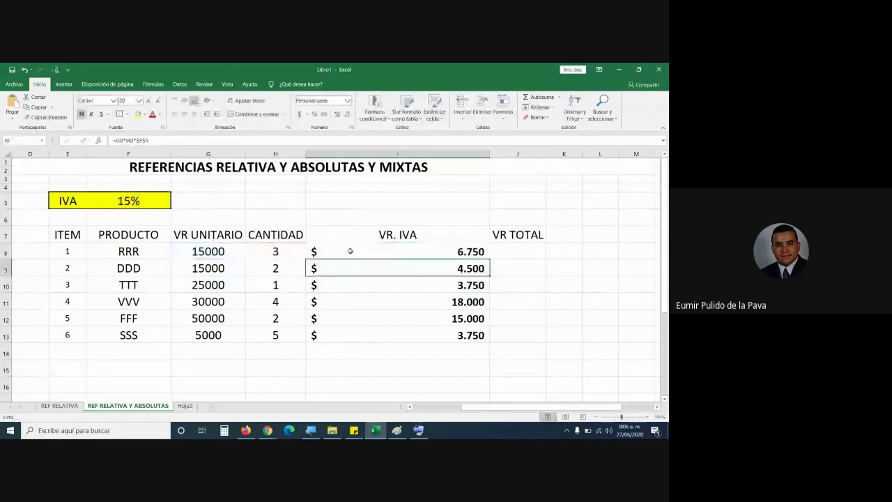
Set the IVA rate in F5 to 19% and select the VR. IVA values I8:I13
left_click(144, 202)
type("19")
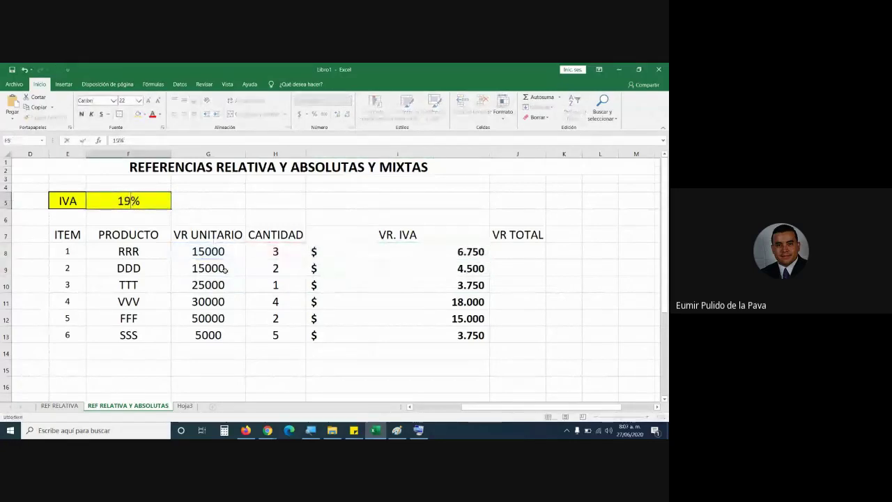
key("Return")
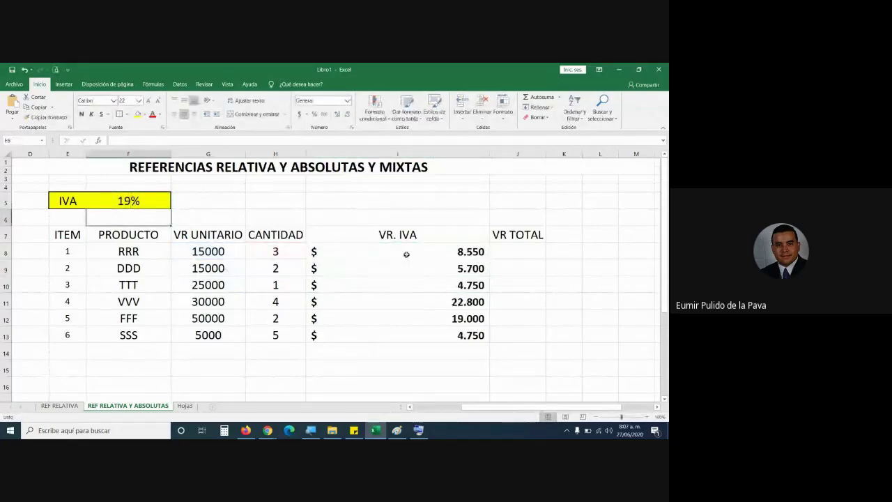
left_click_drag(407, 254, 414, 338)
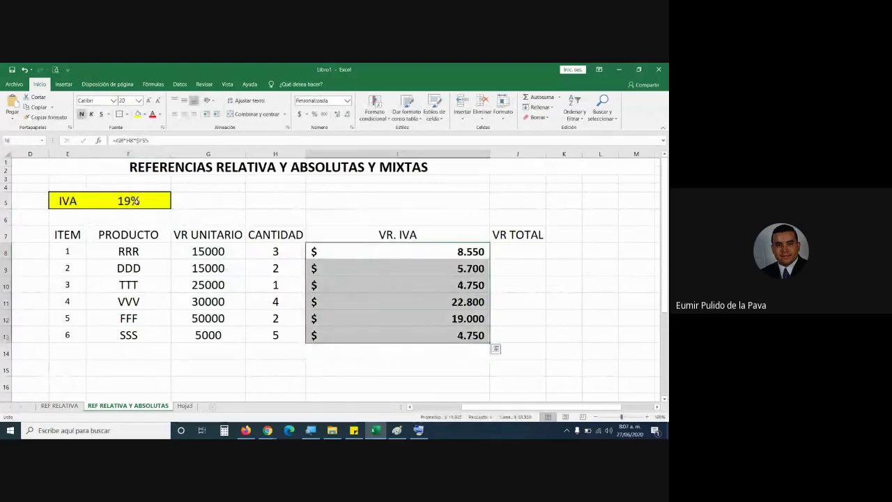
Set the IVA rate in F5 to 21%
left_click(149, 200)
type("21")
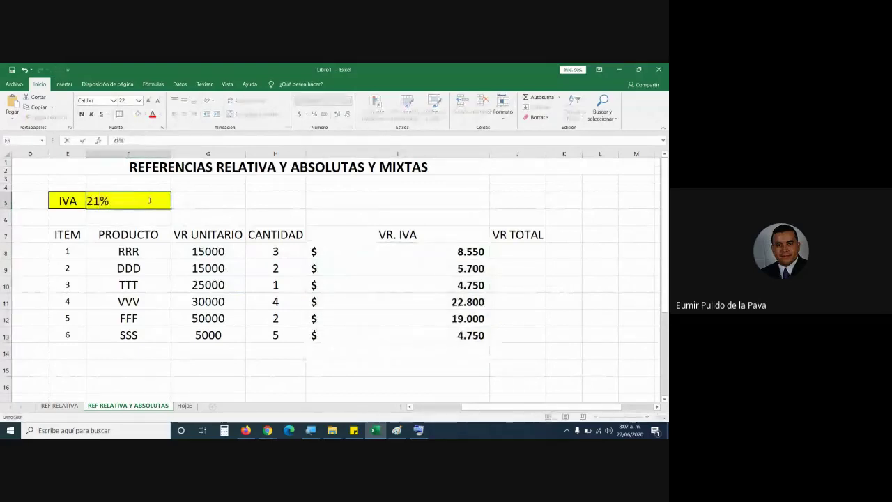
key("Return")
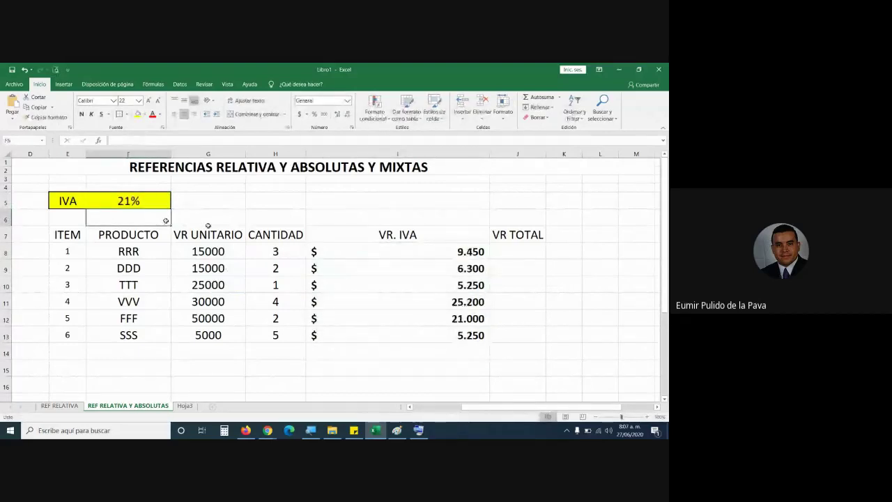
Inspect the formula in I8 again, highlighting its absolute reference $F$5 to the IVA rate
double_click(380, 245)
double_click(382, 250)
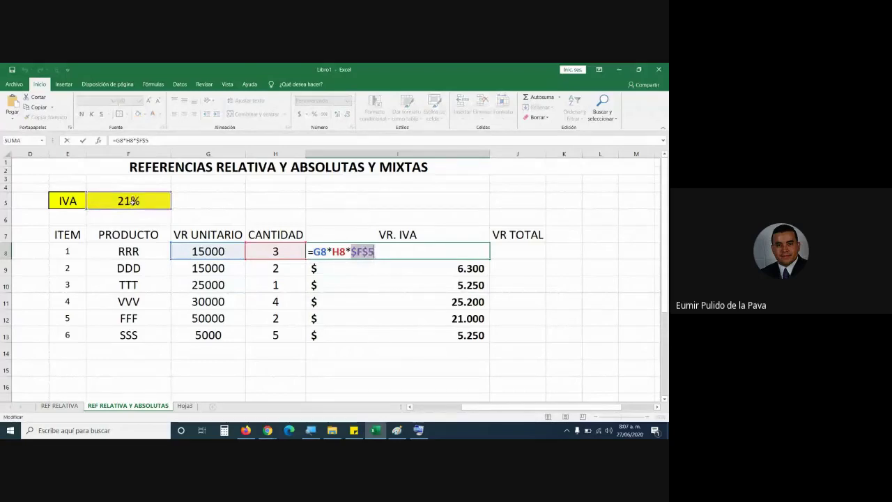
key("Return")
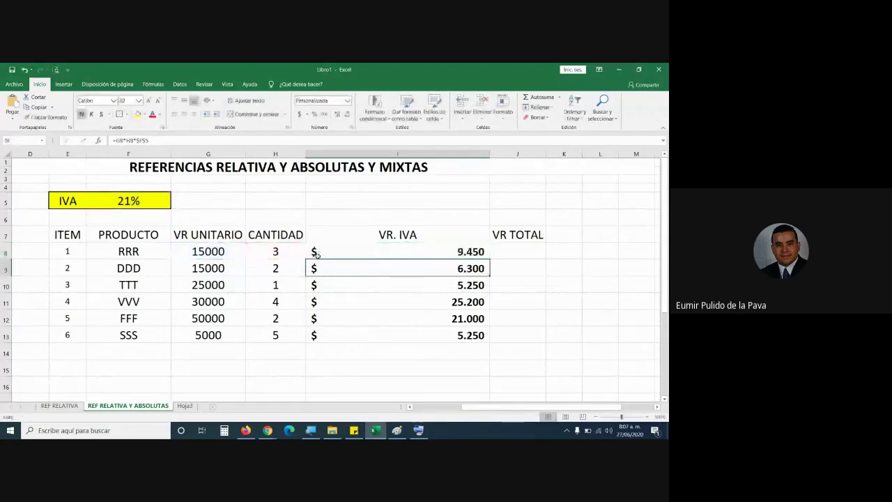
Set the IVA rate in F5 to 10%
left_click(137, 202)
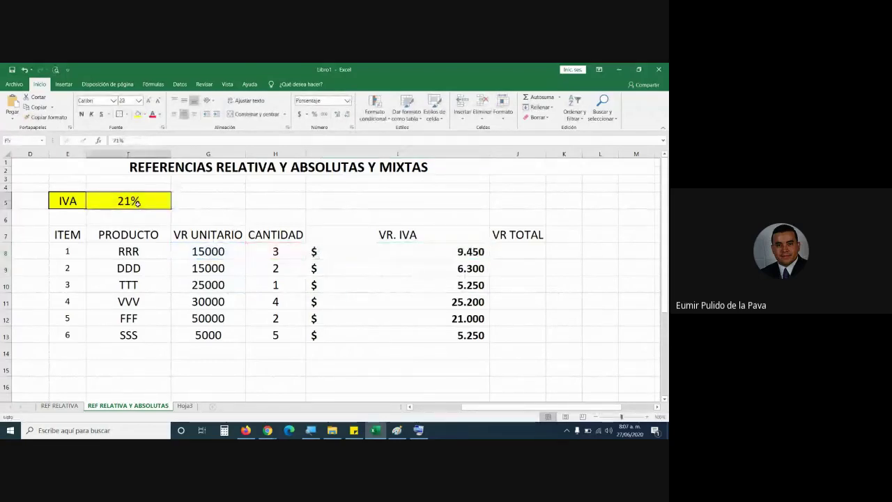
type("10")
key("Return")
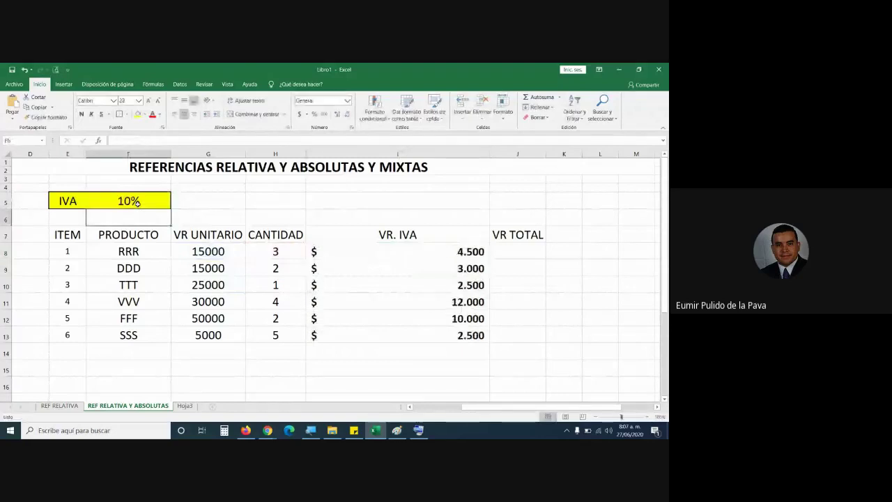
Inspect the VR. IVA formula in I8 and highlight its absolute reference $F$5
double_click(361, 251)
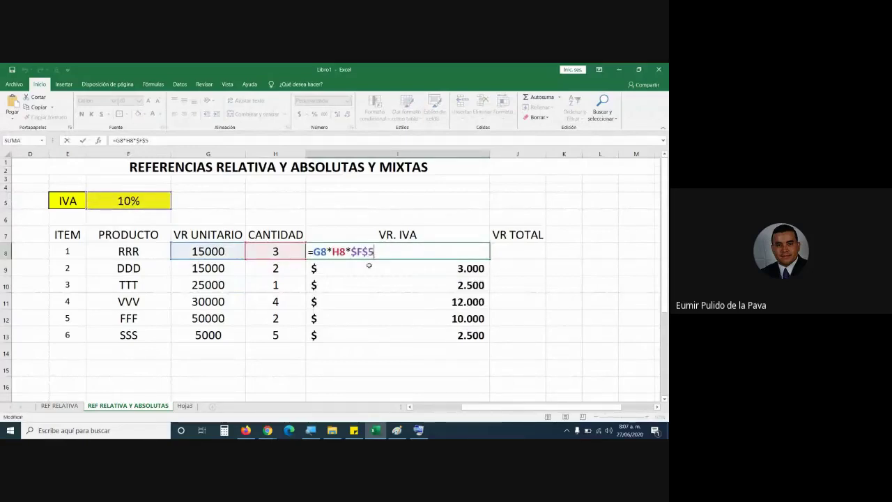
key("ctrl+Return")
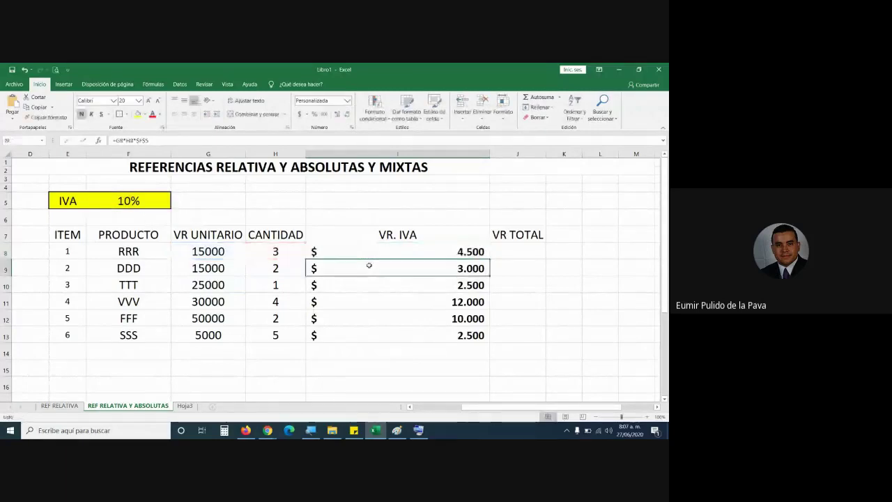
double_click(362, 253)
double_click(361, 252)
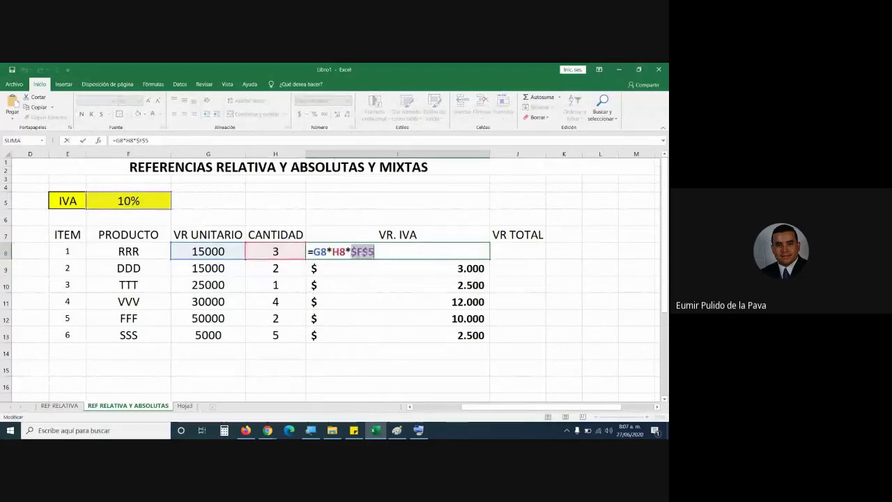
Switch to the Paint notes and place the cursor after the last line of the absolute reference text
left_click(395, 432)
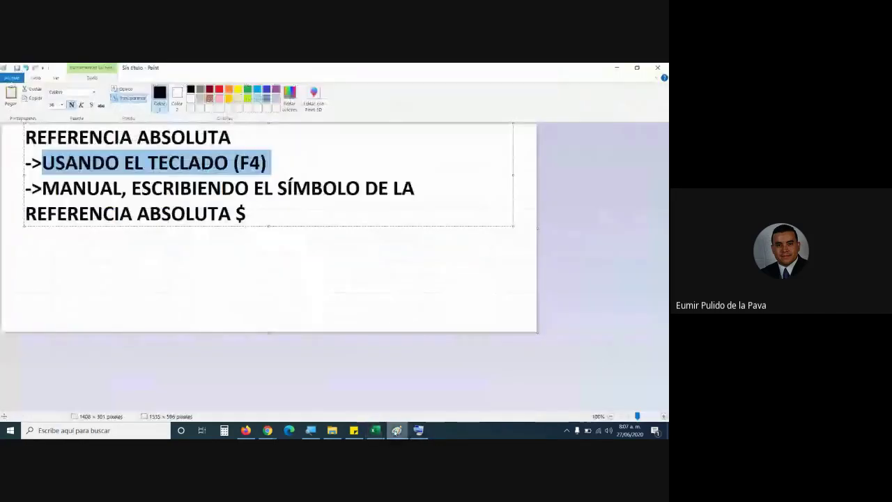
left_click(263, 220)
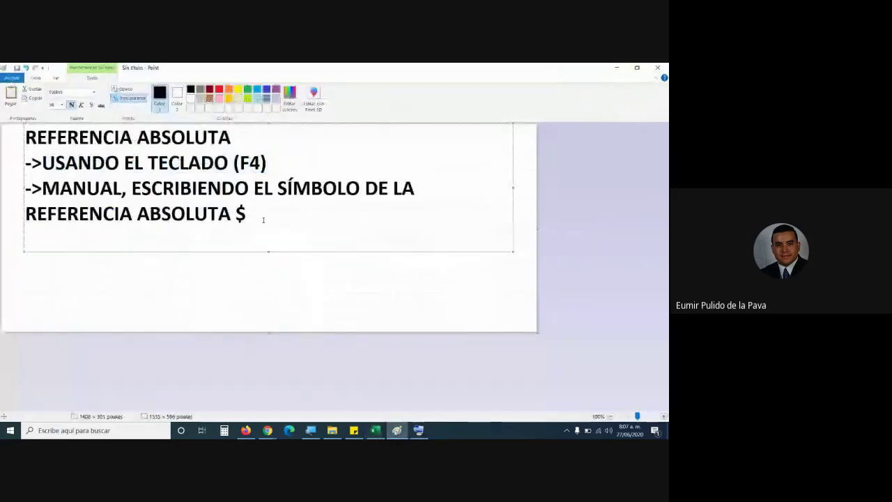
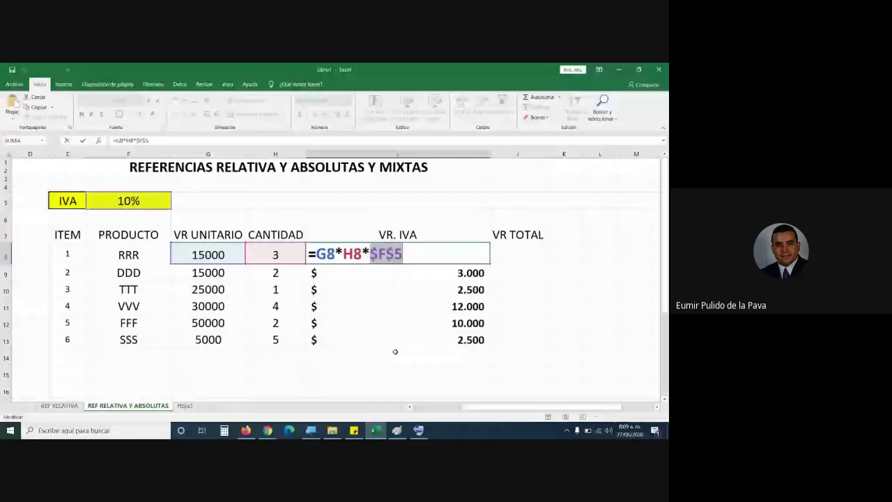
Change the IVA rate reference in I8 to the mixed reference F$5, fill it down through I13 and inspect the formula in I13
key("F4")
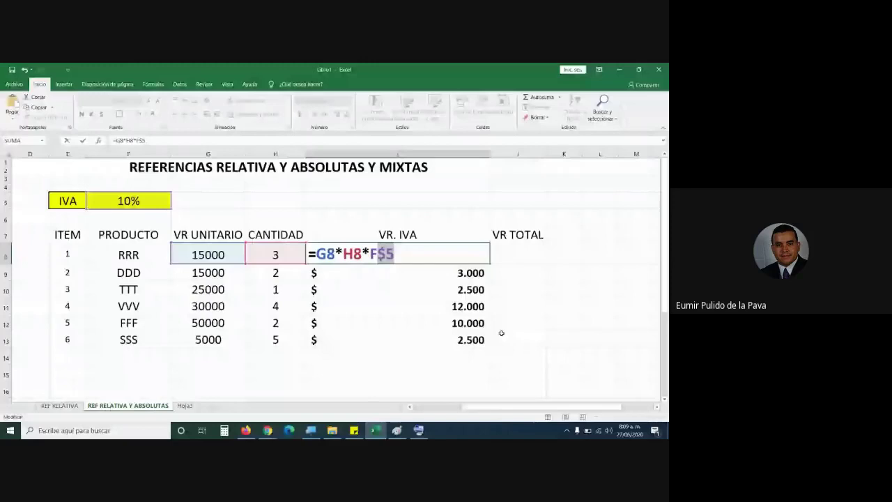
double_click(439, 359)
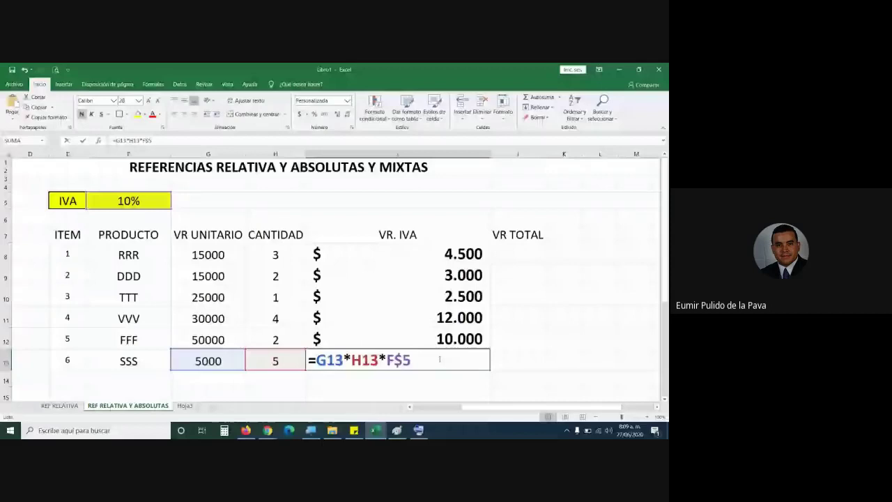
left_click(387, 360)
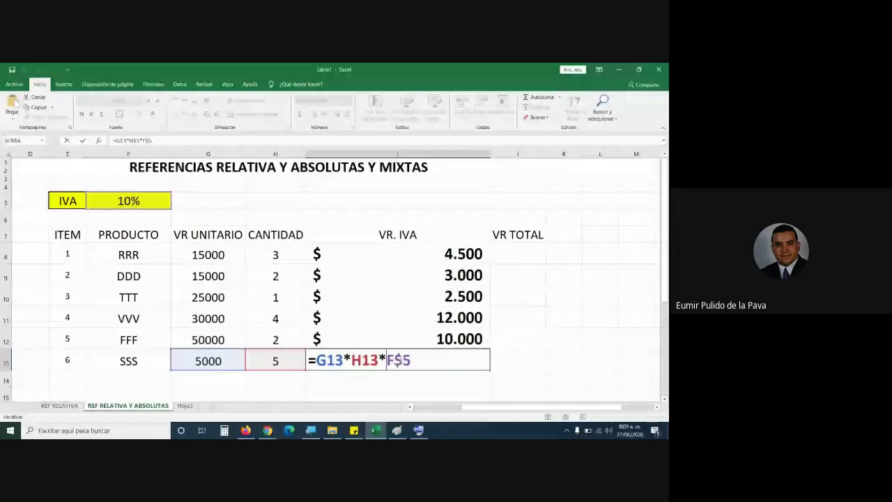
Examine the mixed reference F$5 in the I8 formula, highlighting its fixed row part $5
double_click(374, 254)
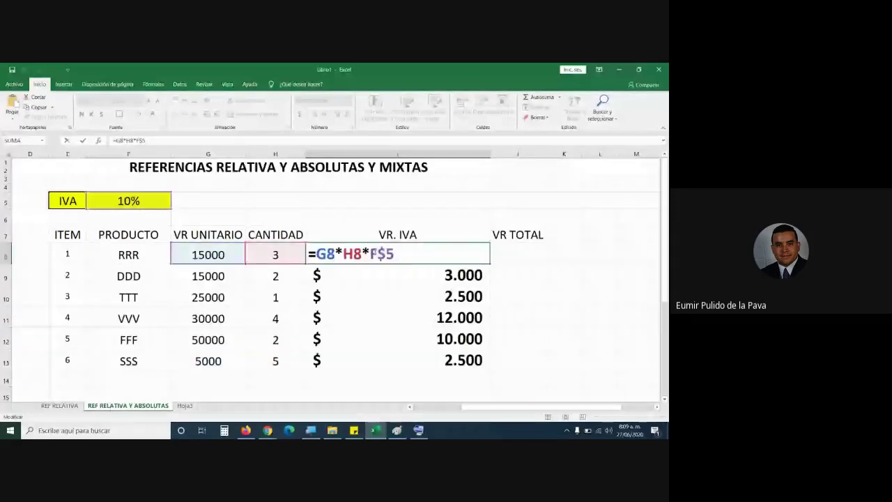
double_click(374, 254)
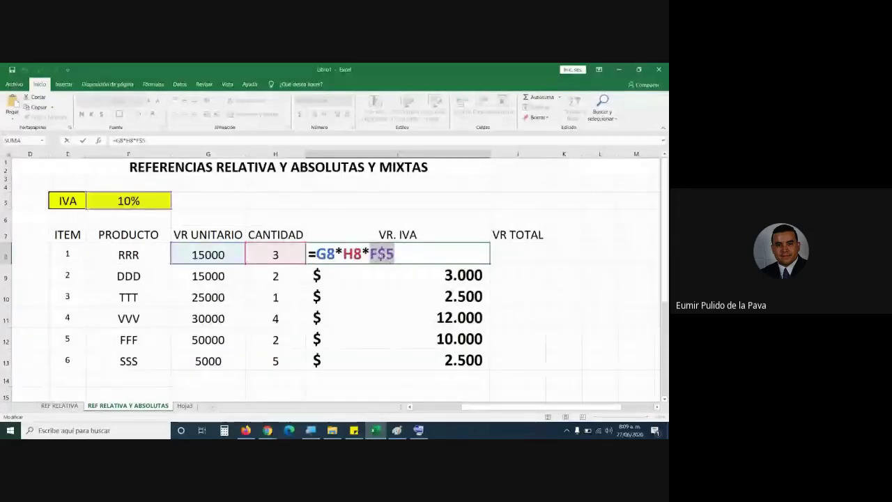
left_click_drag(378, 254, 395, 254)
key("Escape")
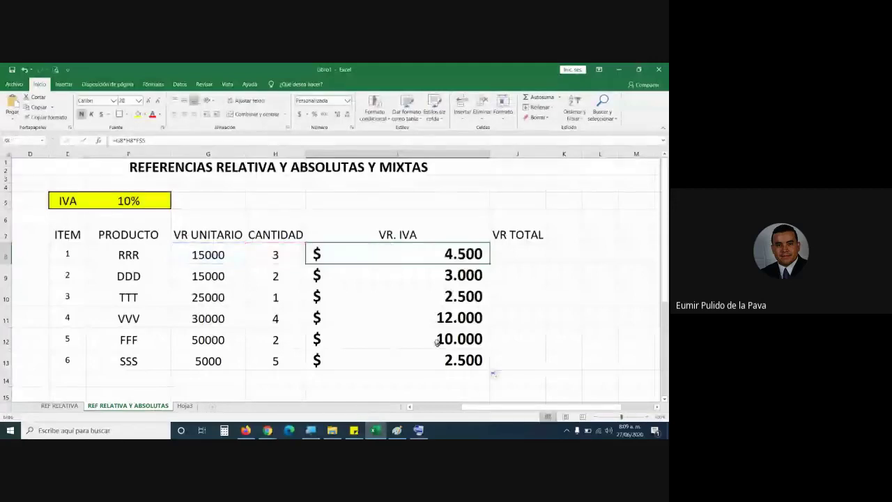
Highlight the fixed row part $5 in the I12 formula and select row 5 to show which row it locks
double_click(437, 342)
left_click_drag(437, 342, 395, 338)
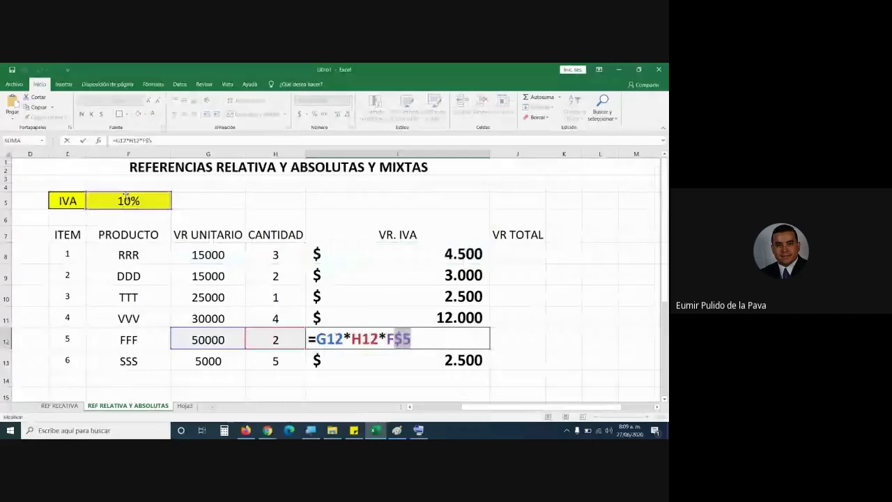
key("ctrl+Return")
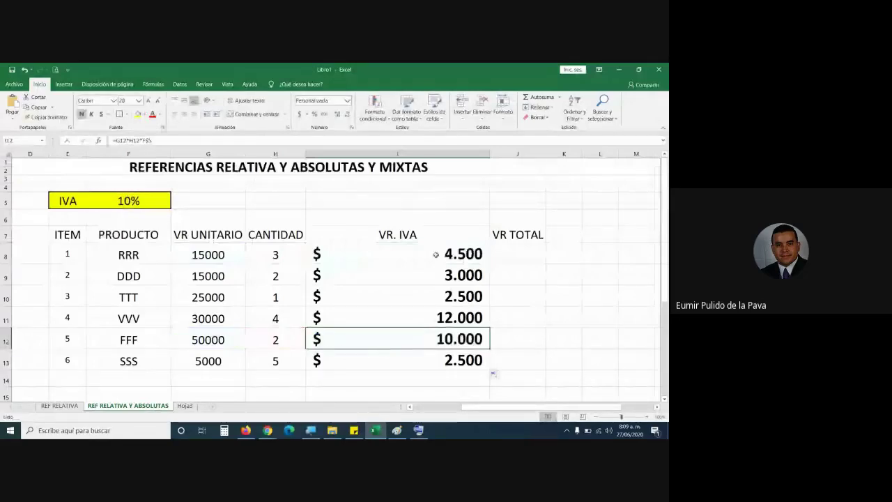
left_click(435, 255)
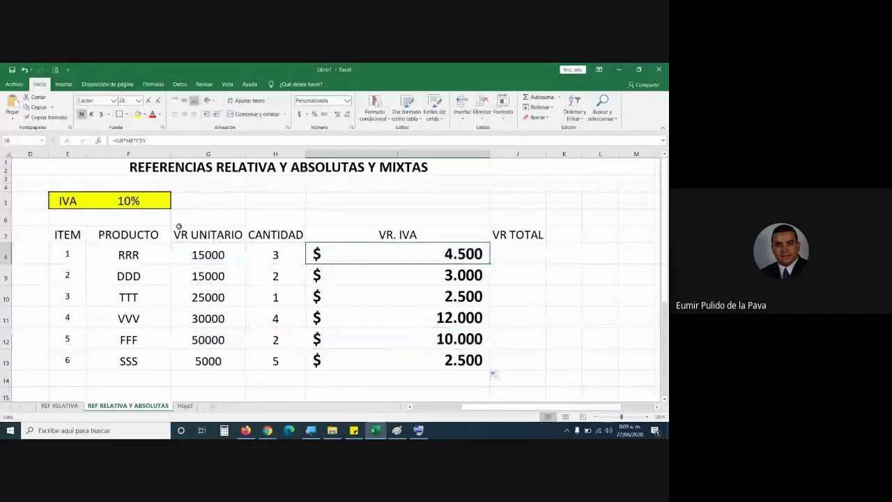
left_click(7, 201)
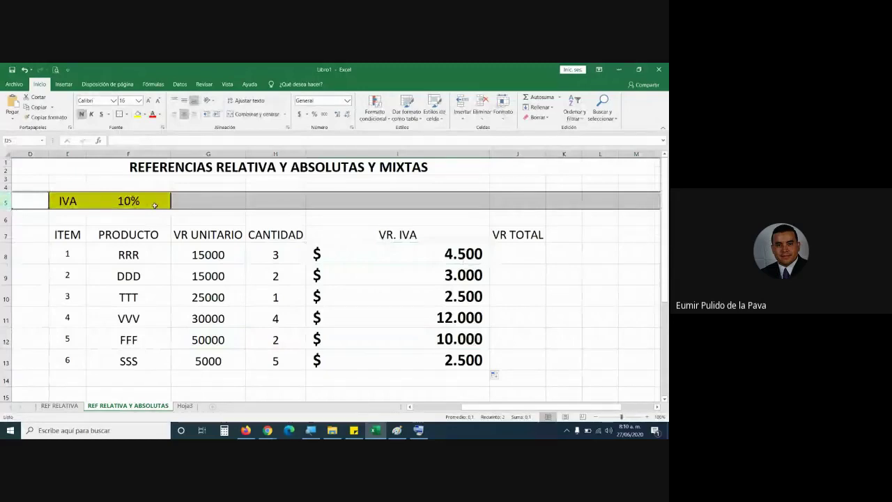
Rewrite the IVA rate reference in I8 as relative, so the formula reads =G8*H8*F5
double_click(397, 254)
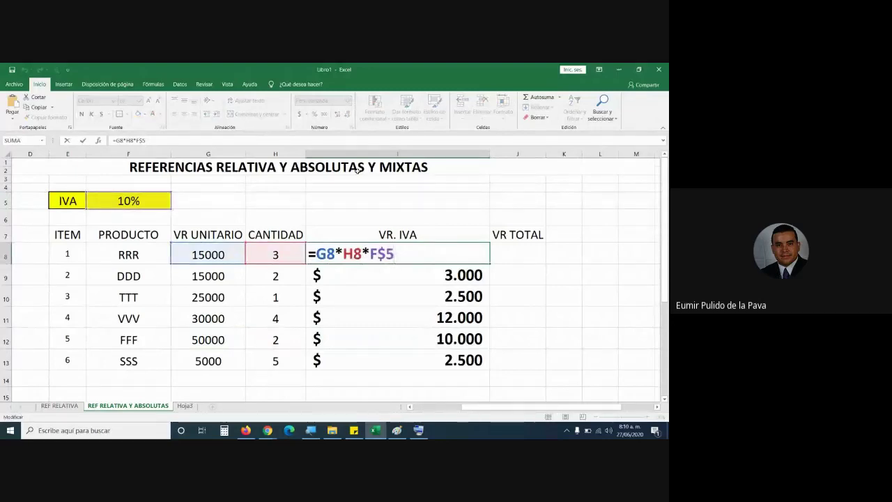
key("BackSpace")
key("BackSpace")
key("BackSpace")
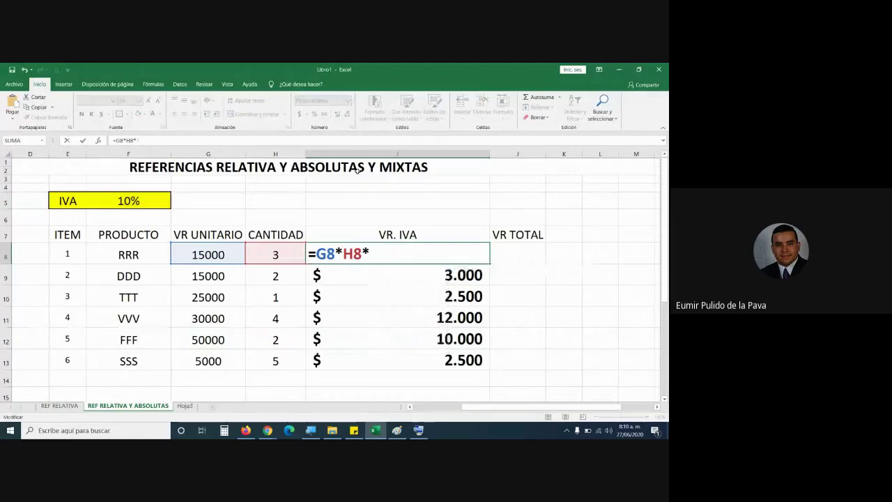
type("F$")
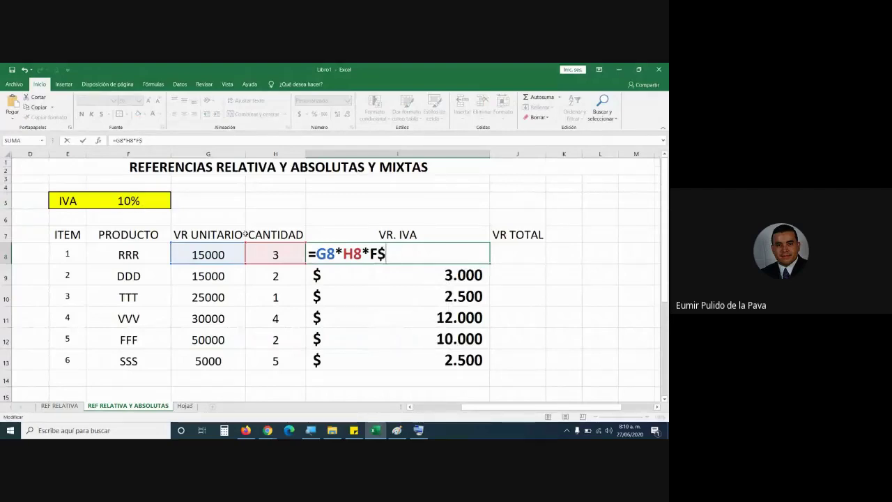
key("BackSpace")
type("5")
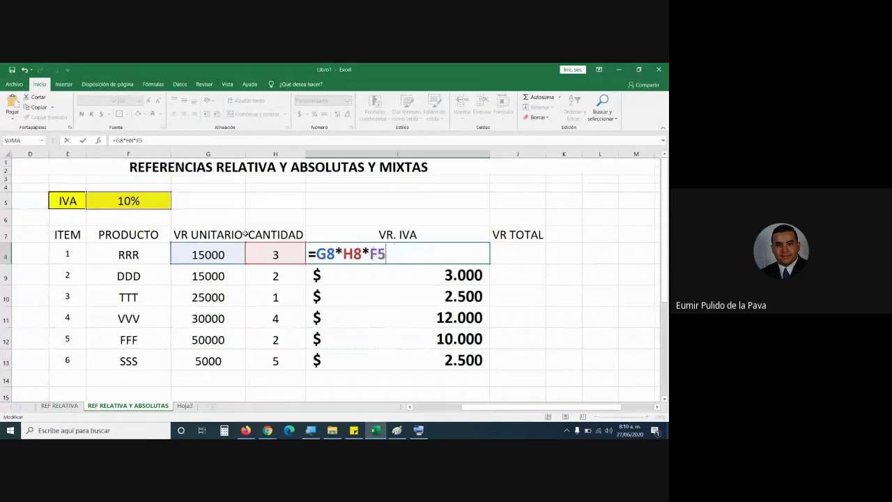
Cycle the F5 reference in the I8 formula through its reference types to F$5 and enter the formula
key("F4")
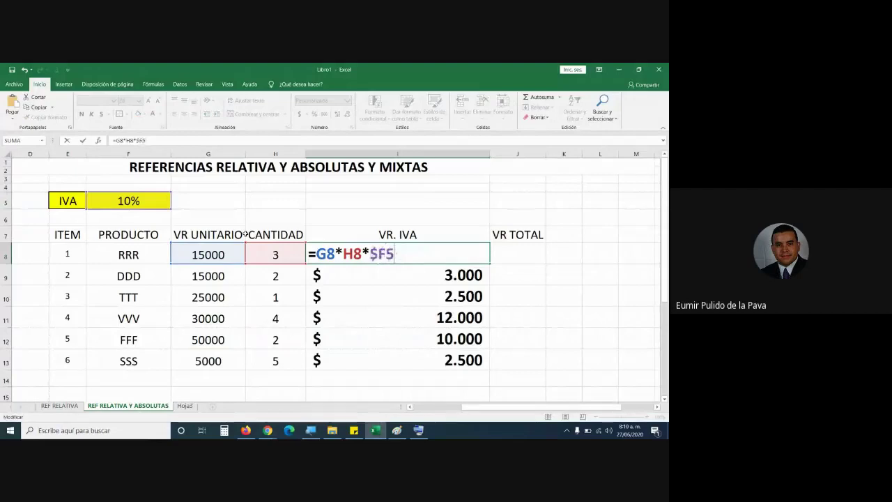
key("F4")
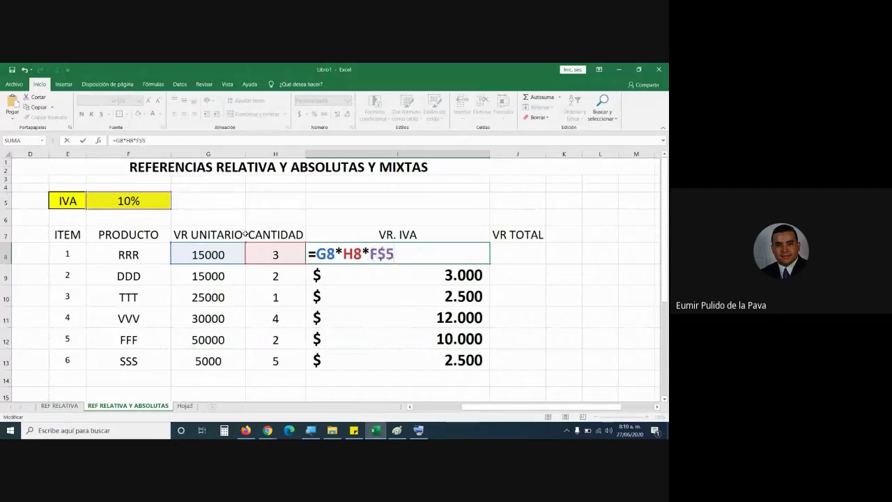
key("Return")
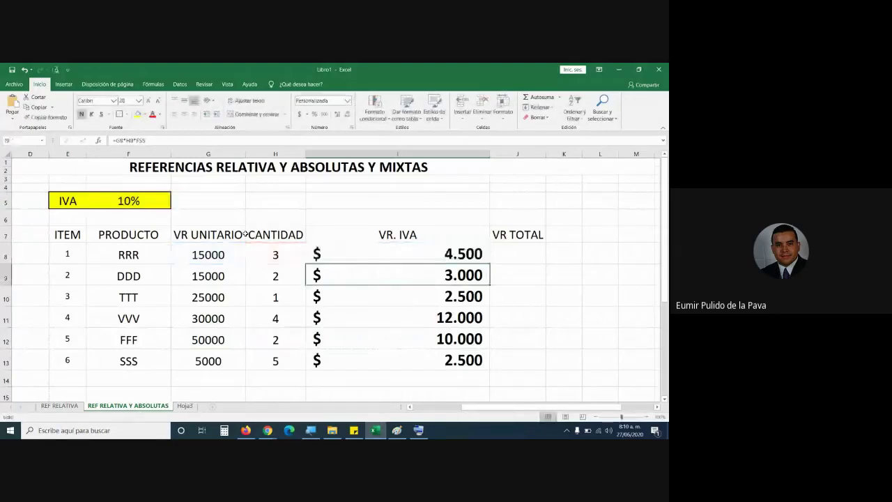
Look at the Google Meet window in Chrome and return to the Excel workbook
left_click(267, 430)
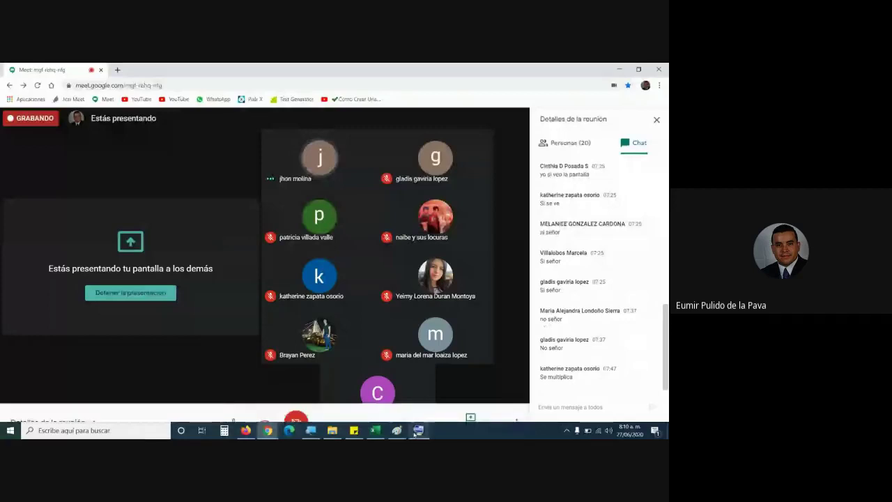
left_click(375, 431)
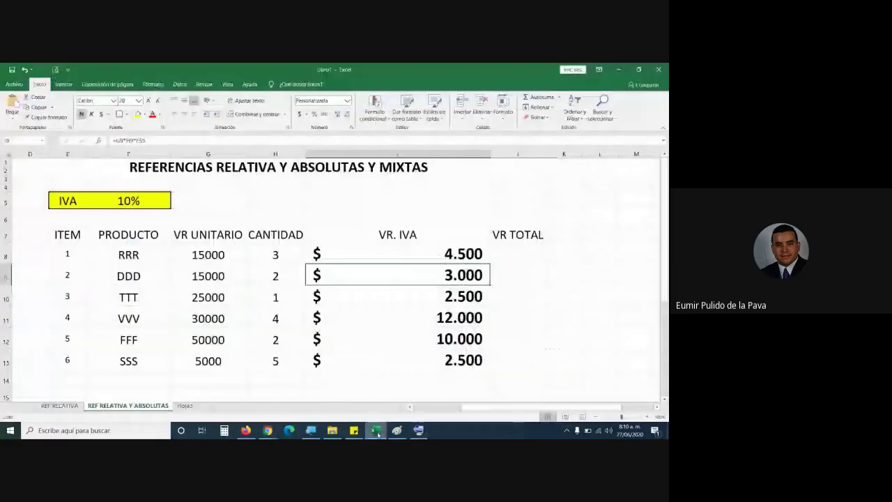
Add the word IVA in front of the rate in F5, so the cell reads IVA 10%
double_click(120, 201)
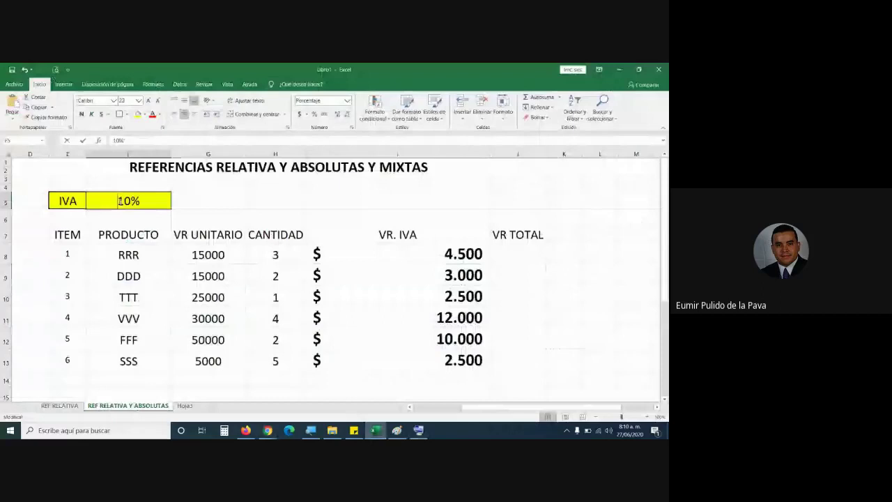
type("IV")
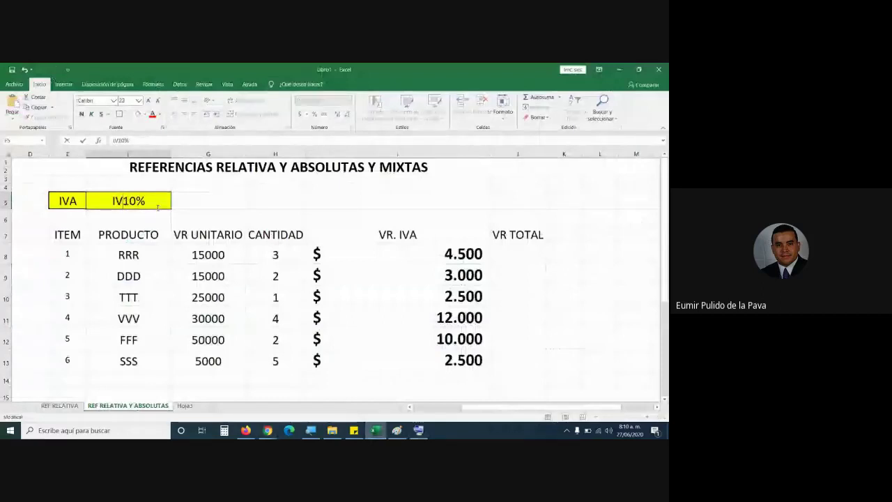
type("A")
key("Return")
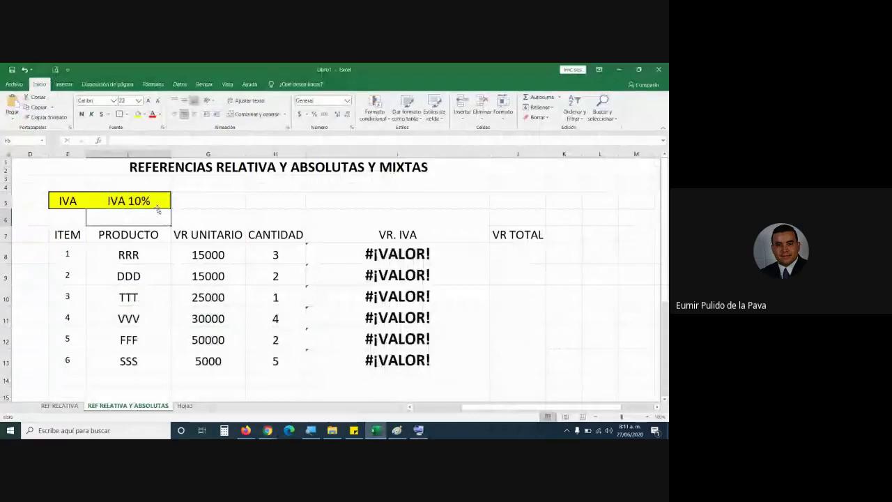
Clear the IVA label from cell E5
left_click(119, 201)
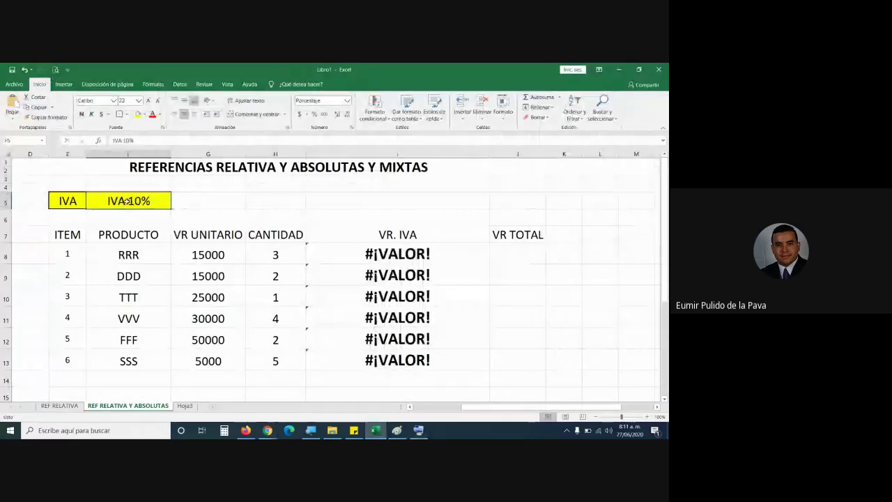
left_click(63, 202)
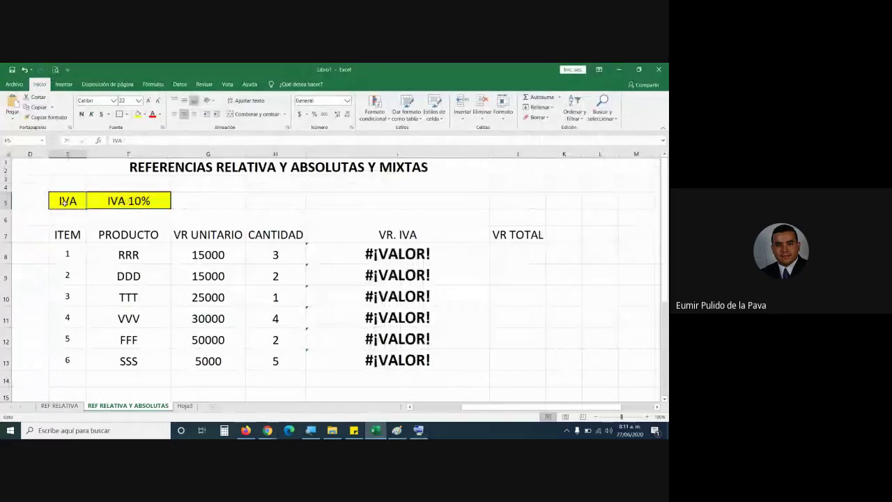
key("Delete")
Remove the word IVA from cell F5 so that it contains only 10%
left_click(129, 200)
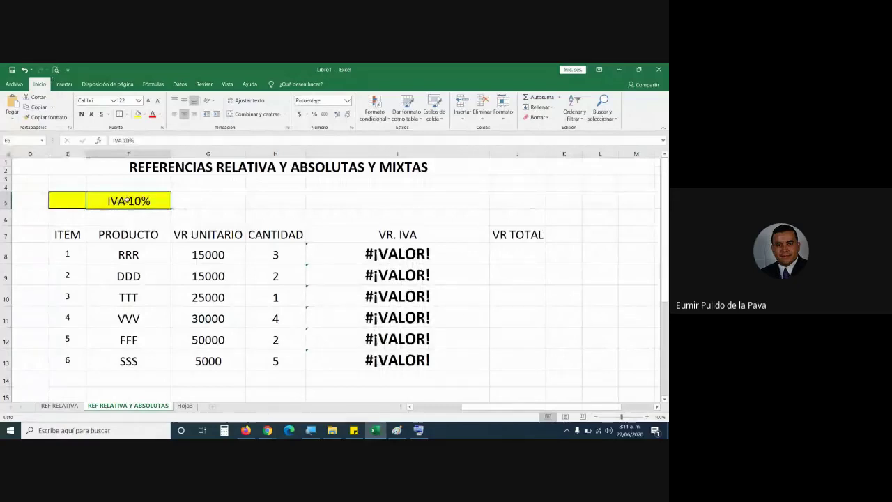
double_click(128, 200)
left_click_drag(137, 201, 87, 205)
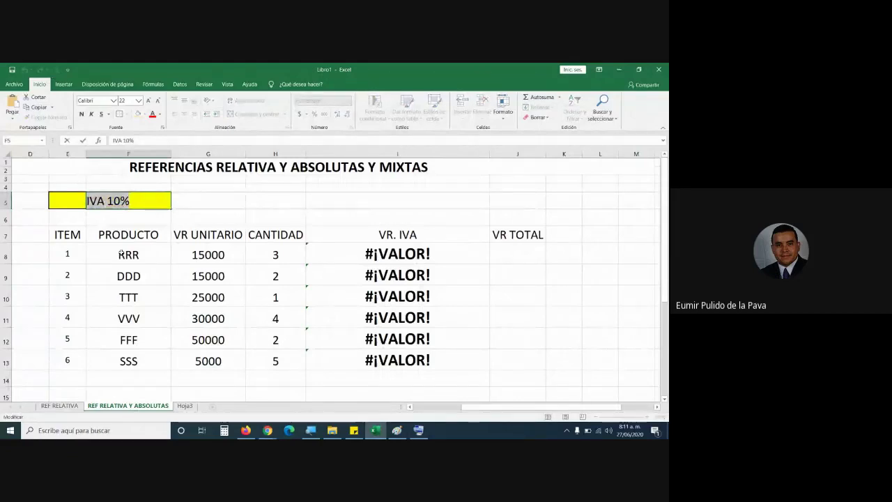
left_click(119, 201)
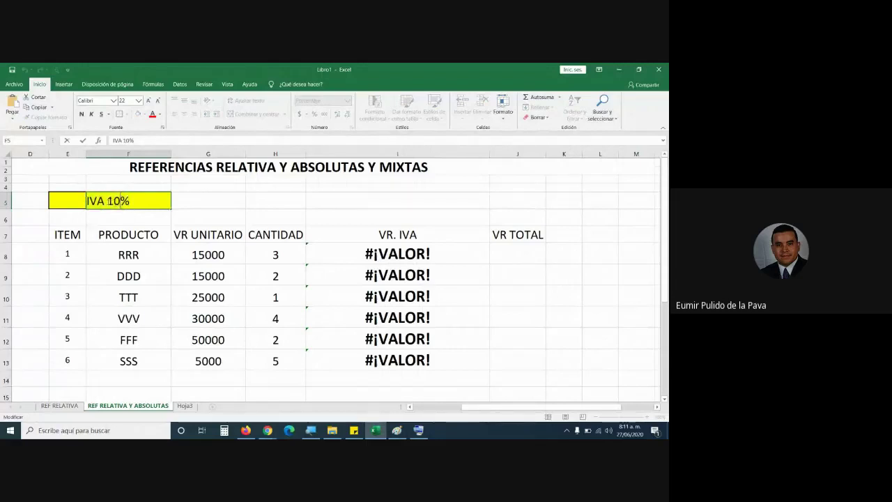
left_click_drag(106, 201, 137, 202)
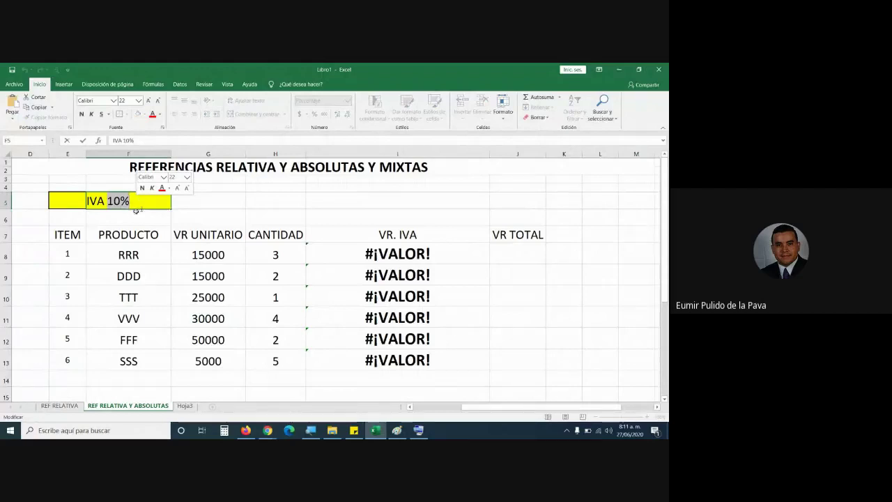
left_click(108, 201)
left_click_drag(107, 202, 86, 201)
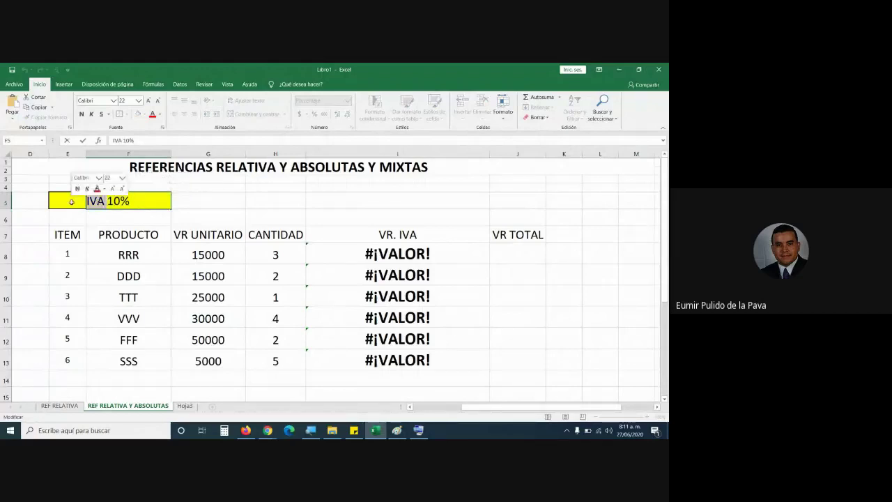
key("BackSpace")
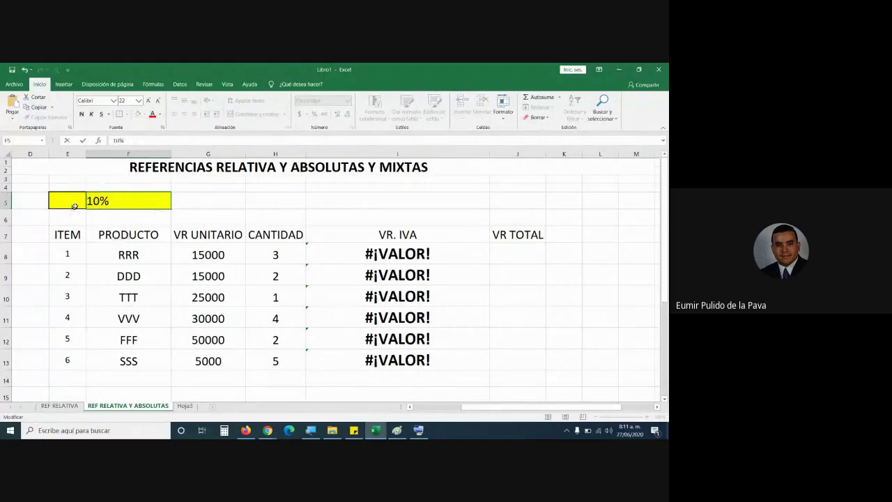
Enter the label IVA in cell E5, beside the rate
left_click(73, 202)
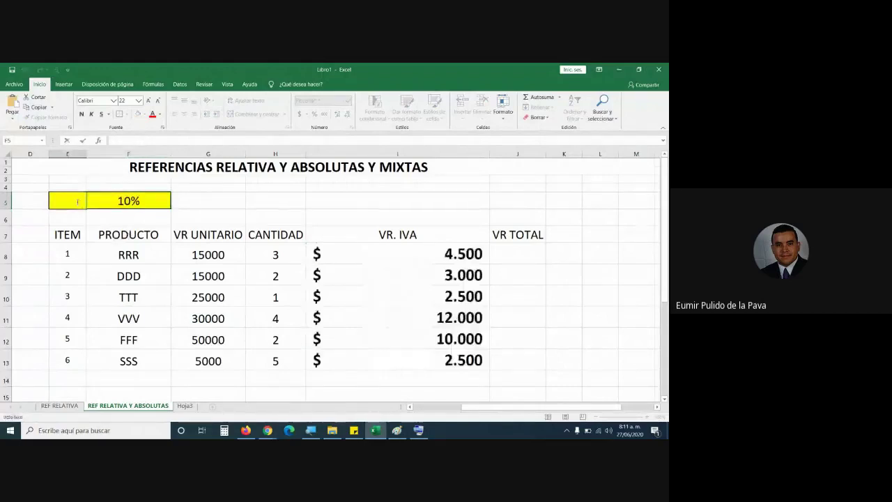
type("IVA")
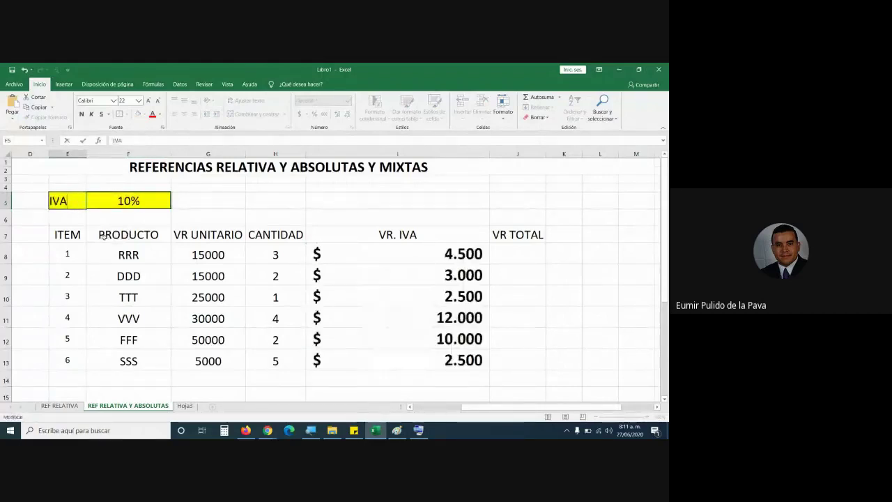
left_click(72, 220)
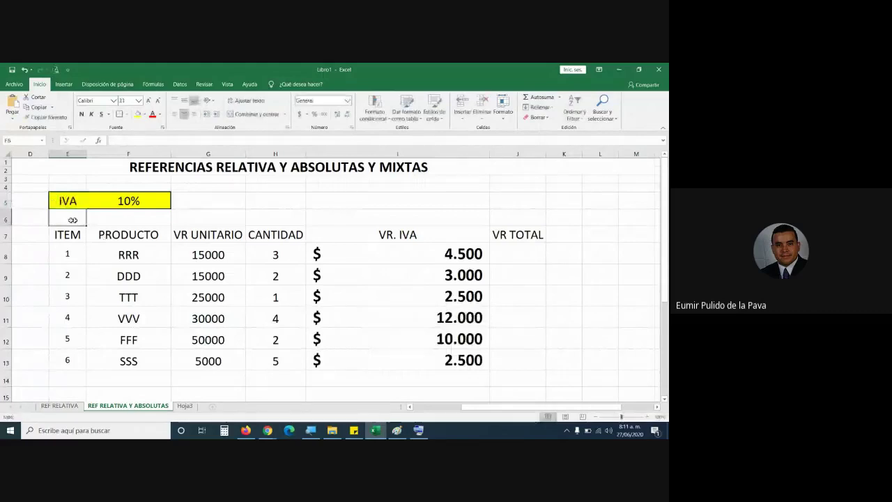
left_click(120, 202)
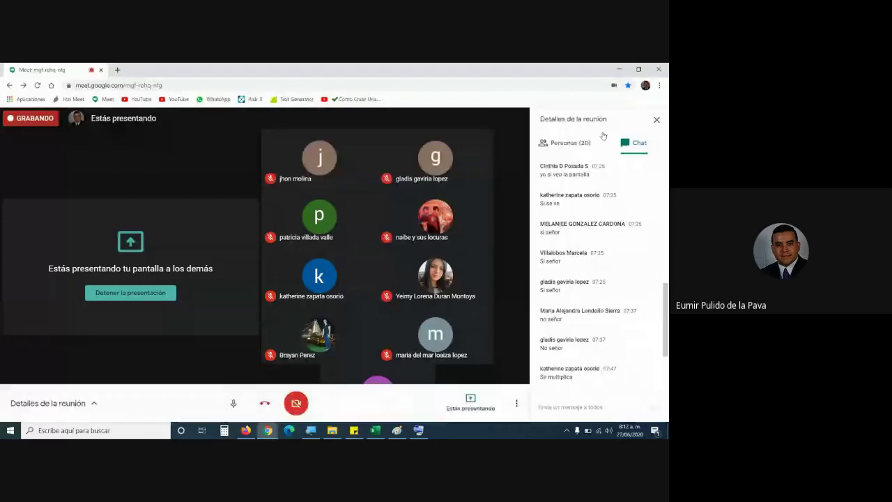
Check the participant list and the chat in the Google Meet meeting, highlighting the words about the F4 function in the student's message
left_click(566, 143)
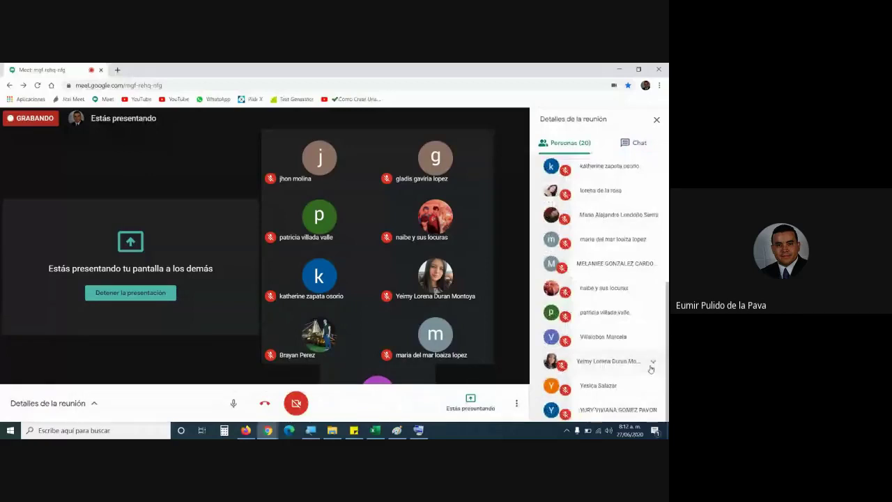
scroll(628, 348, "up", 2)
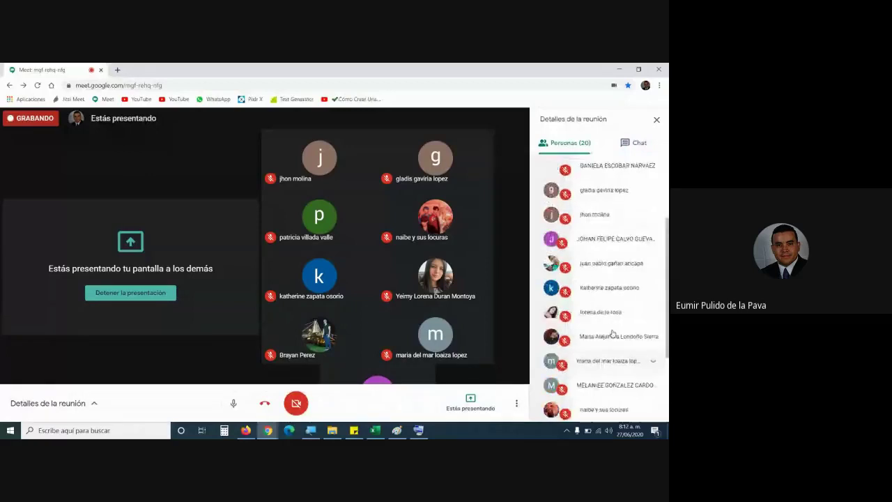
scroll(621, 356, "up", 1)
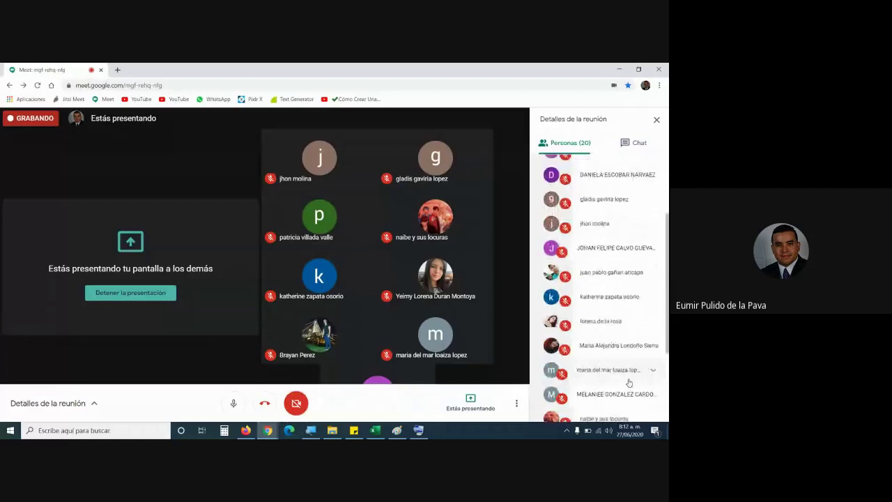
scroll(629, 383, "up", 2)
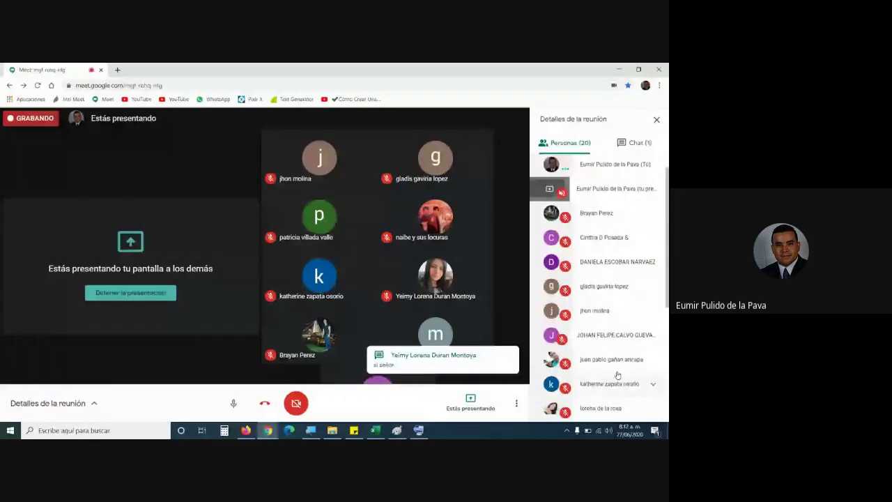
left_click(634, 143)
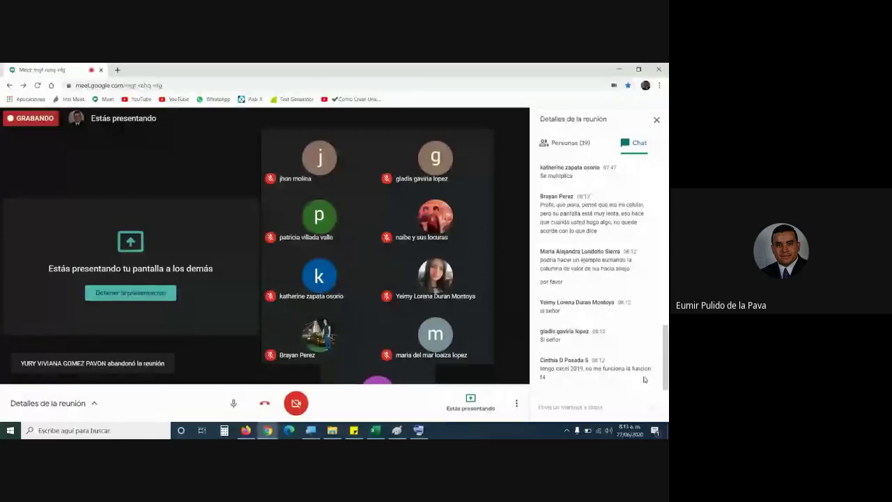
double_click(641, 369)
left_click_drag(647, 370, 644, 377)
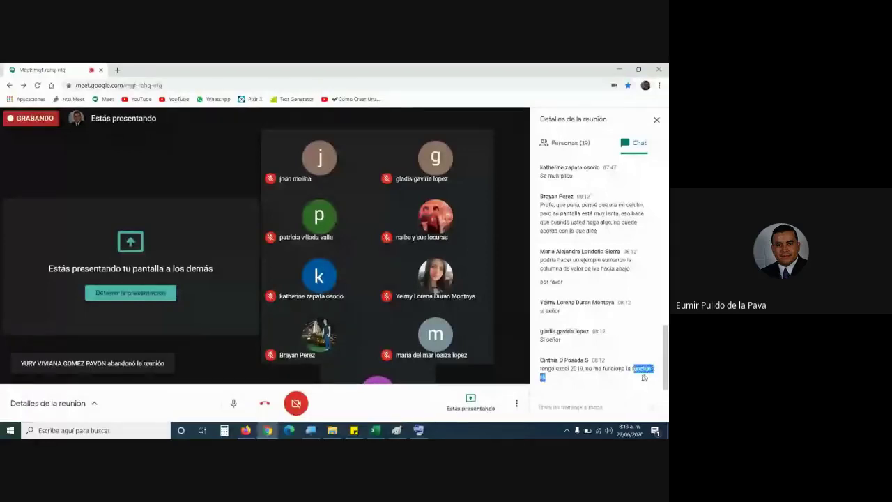
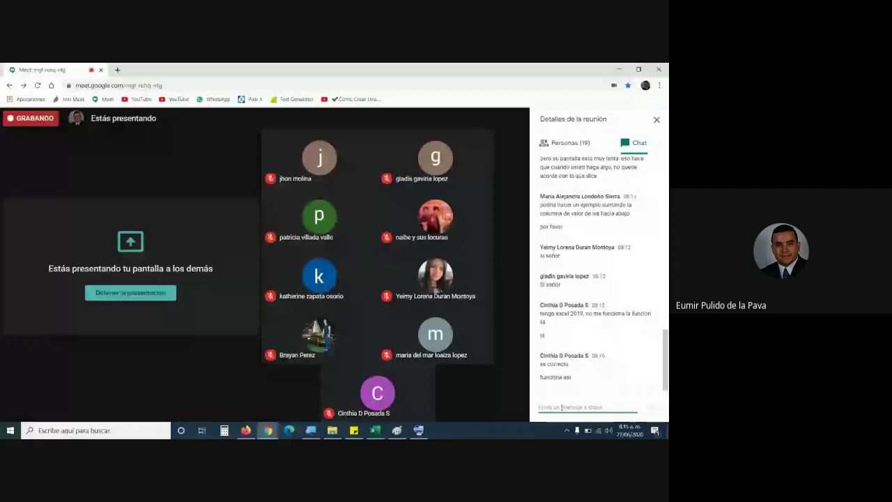
Switch back to the Excel workbook, leave the open I8 formula edit and widen the VR TOTAL column
key("alt+Tab")
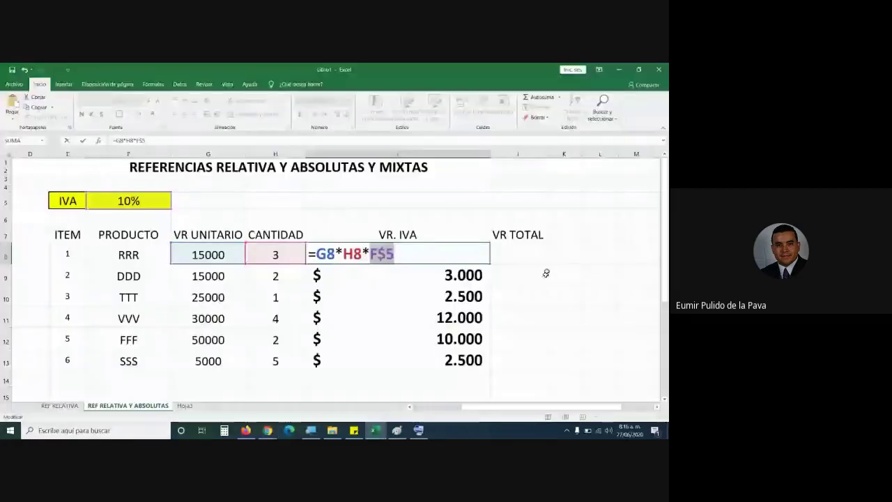
left_click(531, 257)
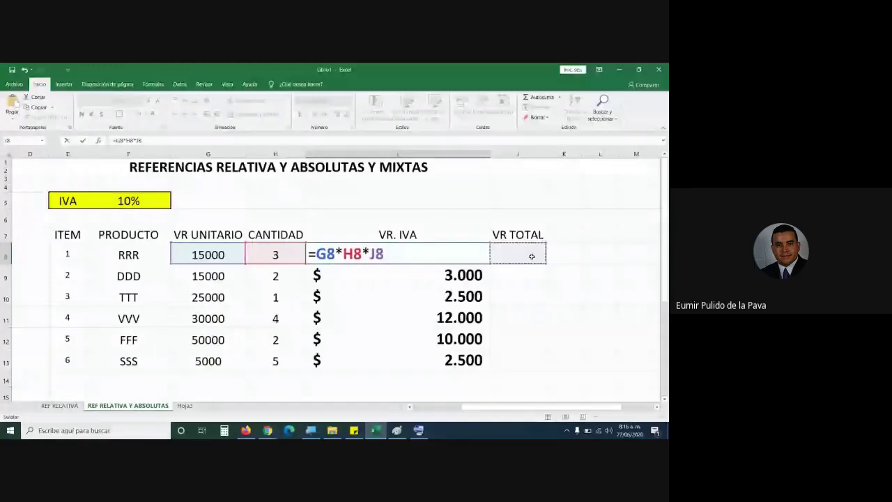
key("Escape")
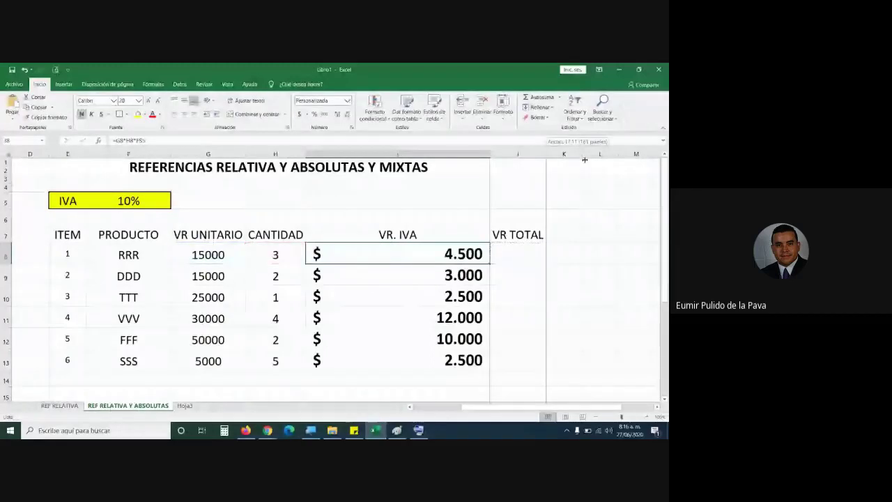
left_click_drag(584, 160, 607, 160)
left_click(513, 256)
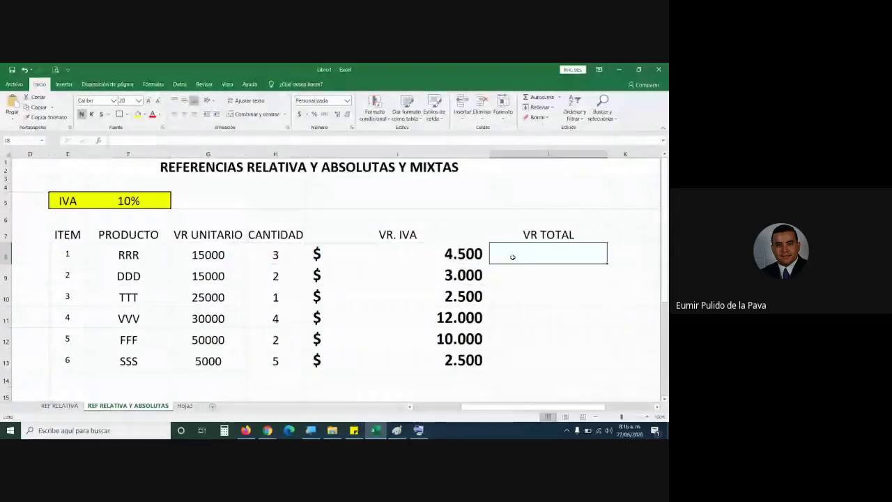
type("=")
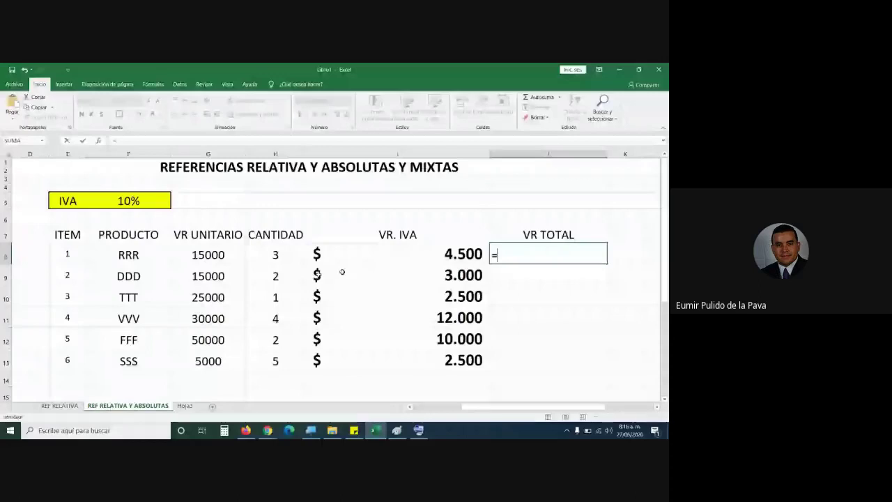
key("Left")
key("Left")
key("Left")
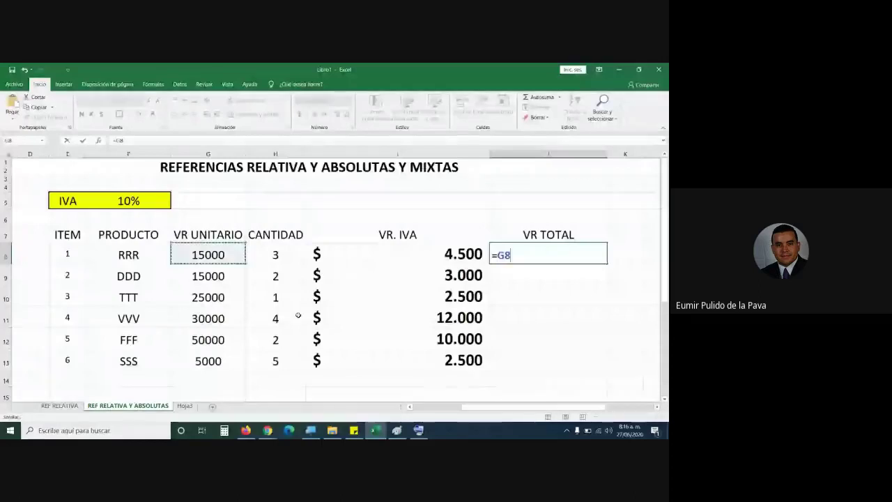
type("*")
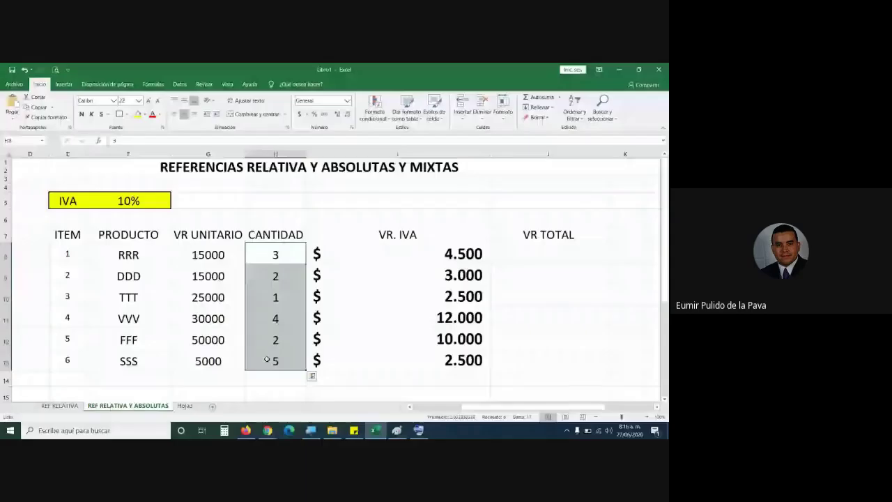
Enter the formula =G8*H8+I8 in J8 under VR TOTAL, and try the accounting number format on it before undoing that format
left_click(536, 249)
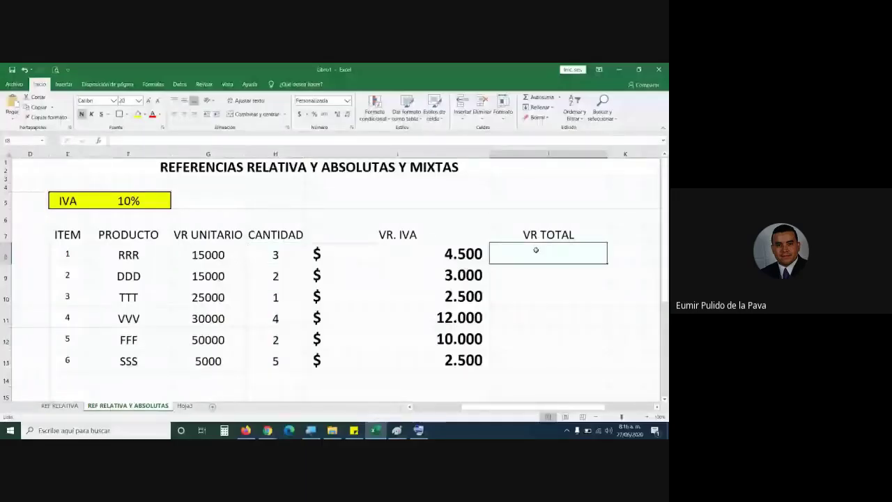
type("=")
left_click(209, 254)
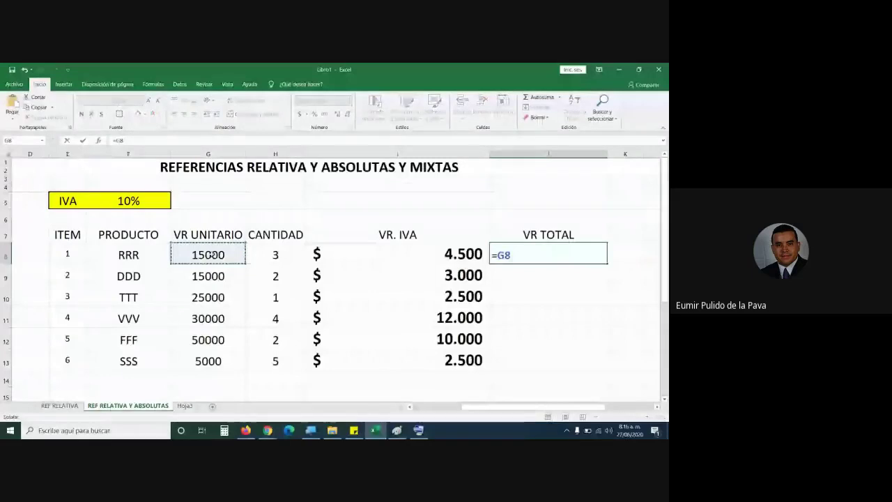
type("*")
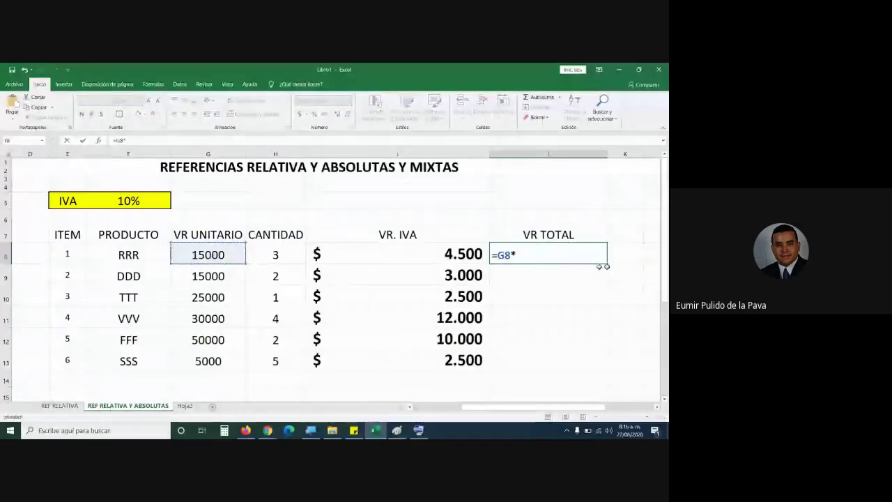
left_click(264, 255)
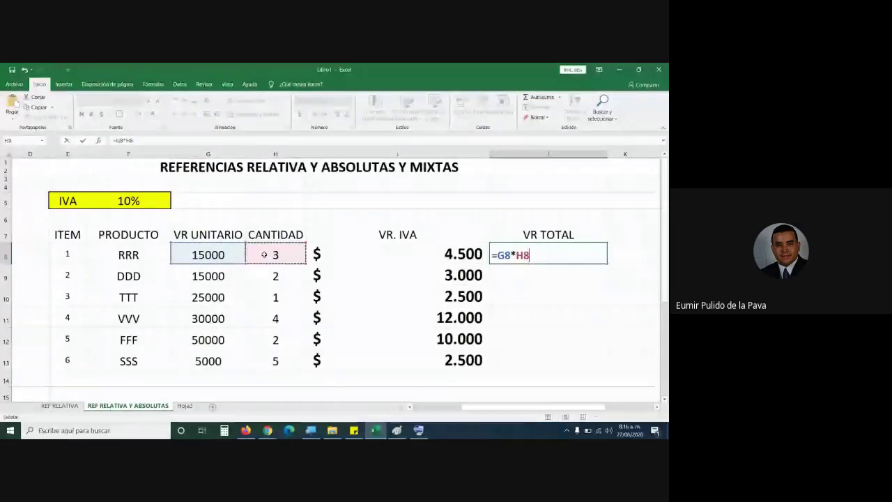
type("+")
left_click(399, 254)
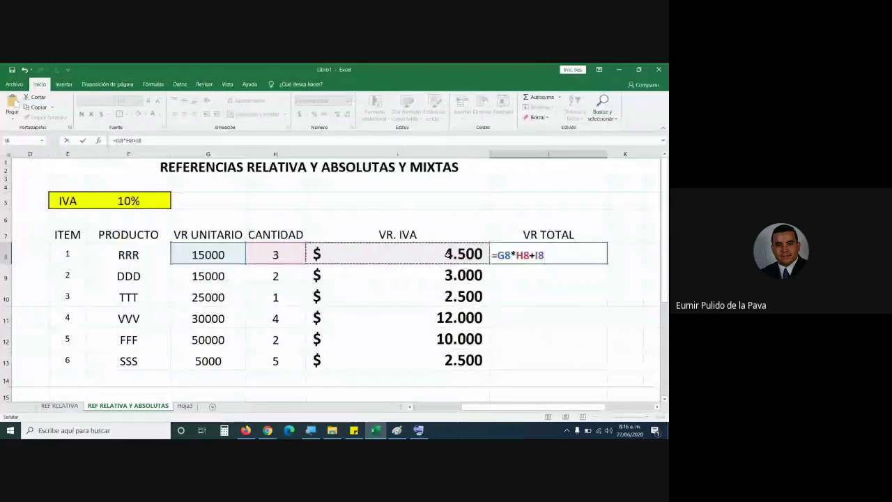
double_click(503, 255)
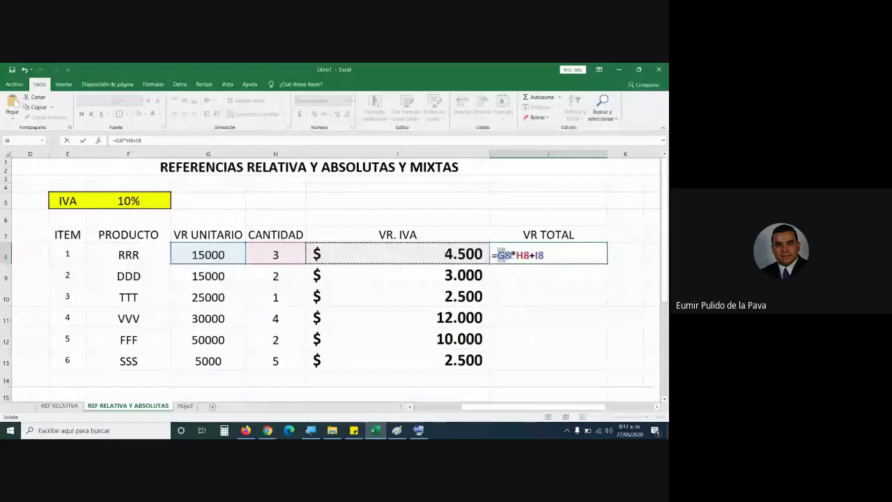
key("Return")
key("Up")
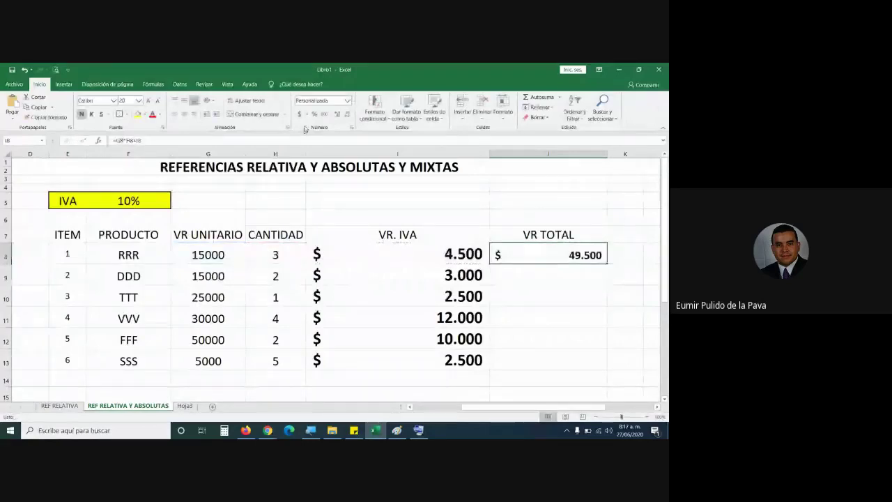
left_click(302, 115)
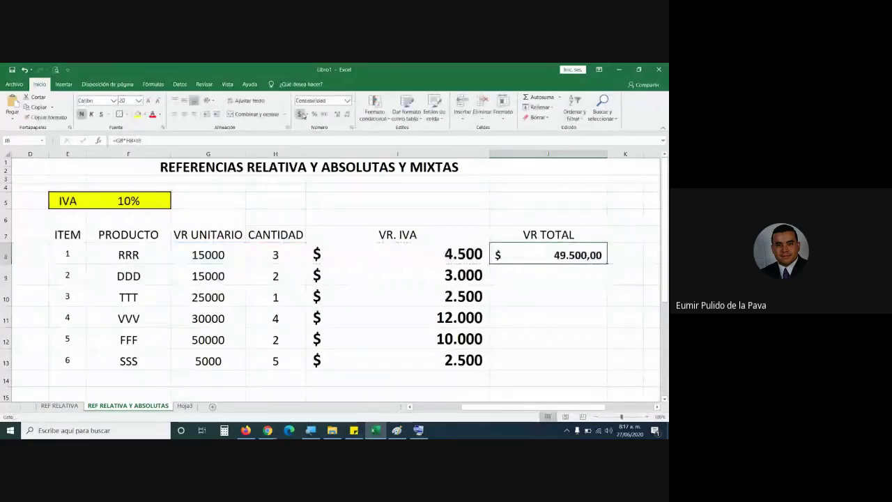
key("ctrl+z")
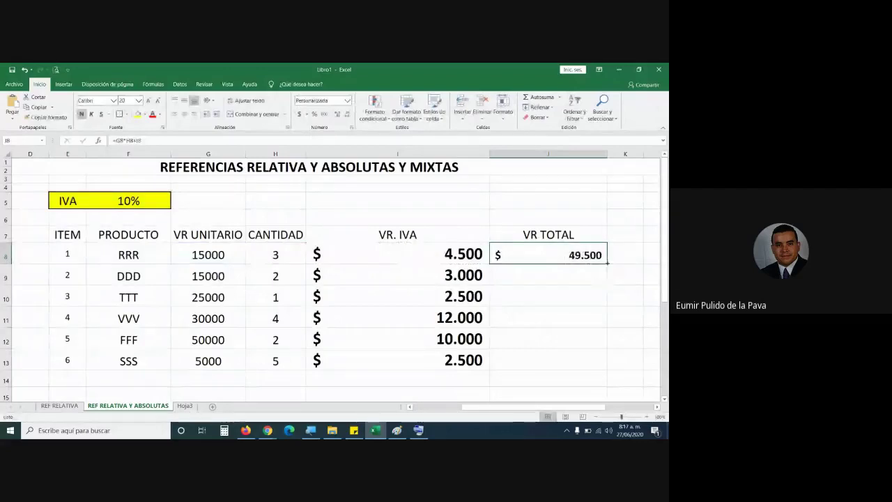
Fill the VR TOTAL formula from J8 down to J13 and narrow column J
left_click_drag(607, 264, 599, 357)
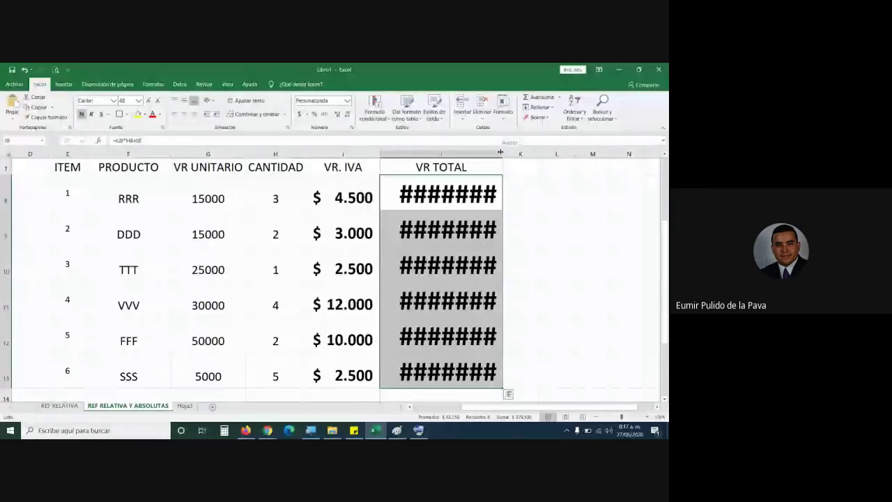
left_click_drag(500, 152, 481, 158)
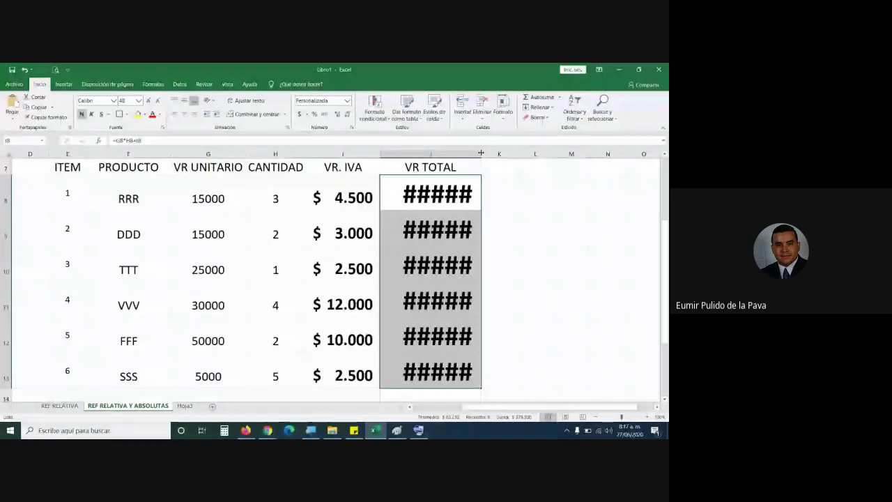
Fit the width of the VR TOTAL column J to its contents
mouse_move(481, 153)
left_mouse_down()
mouse_move(524, 153)
mouse_move(470, 153)
left_mouse_up()
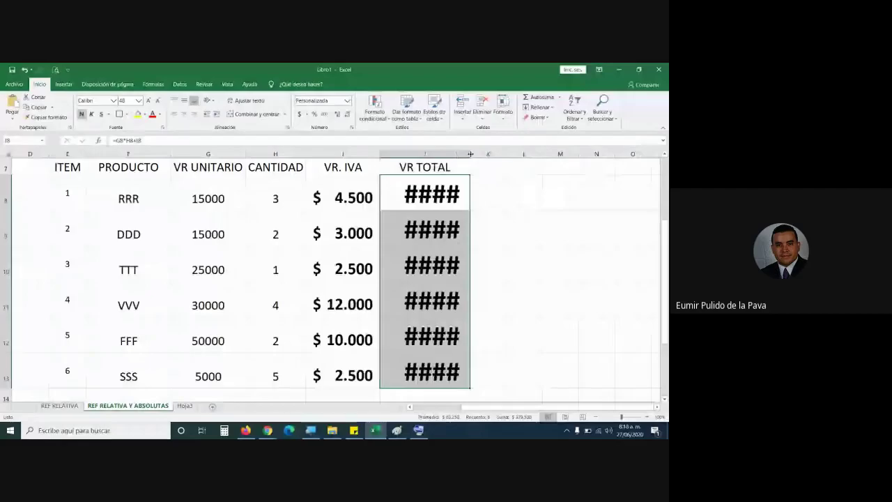
double_click(470, 154)
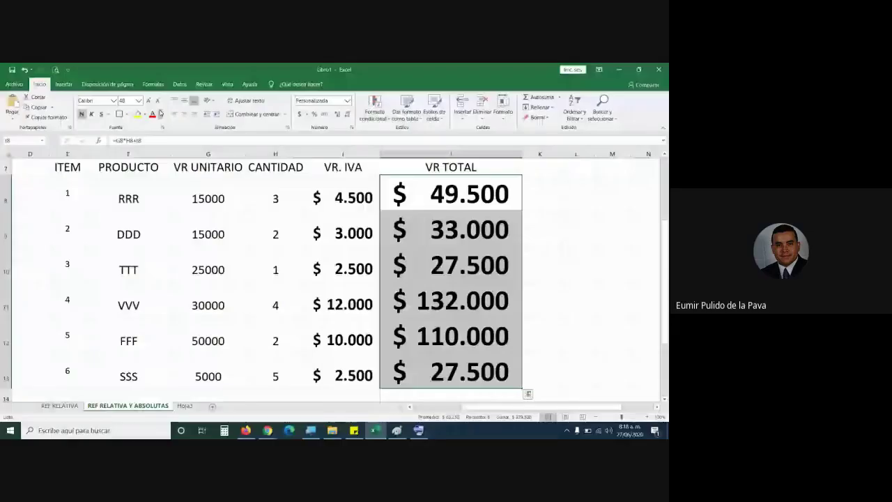
Inspect the cell references in the VR TOTAL formulas of J8 and J12, and highlight the range J8:J13
double_click(485, 187)
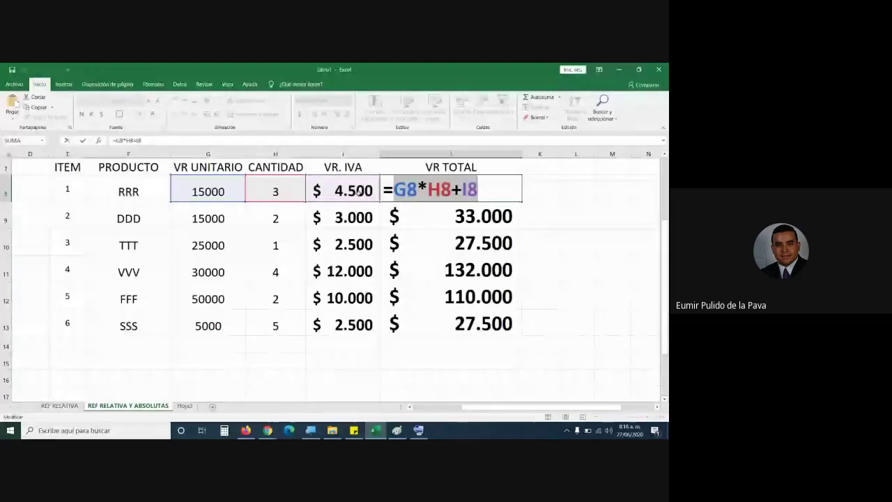
left_click(465, 291)
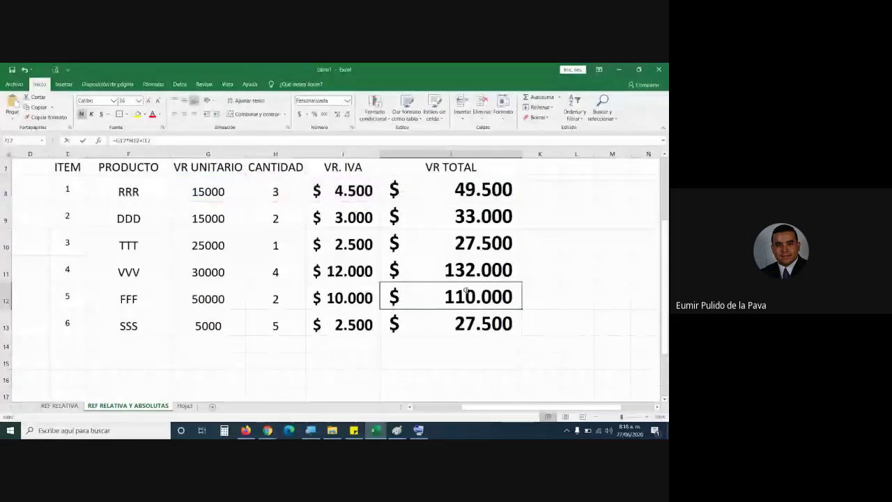
key("F2")
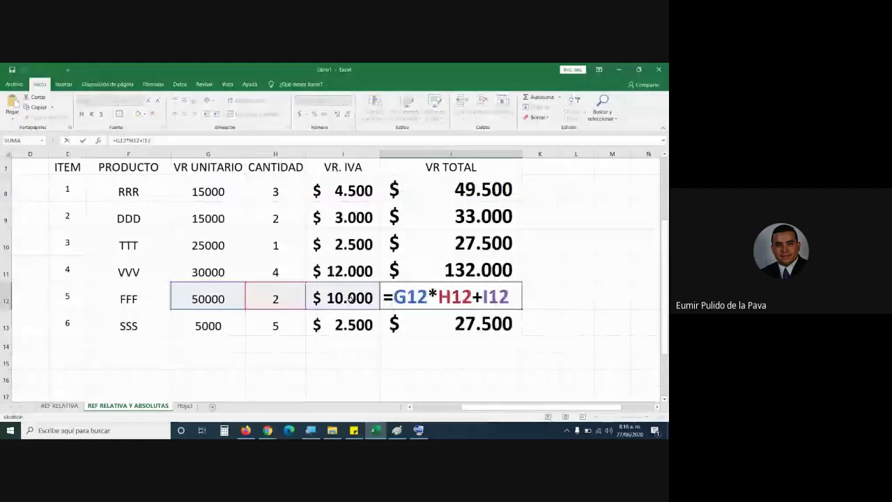
left_click(467, 197)
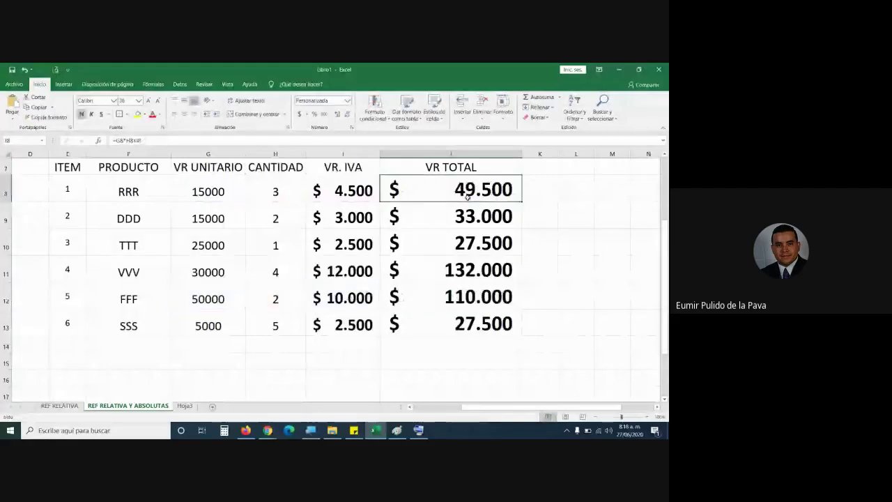
left_click_drag(467, 198, 469, 310)
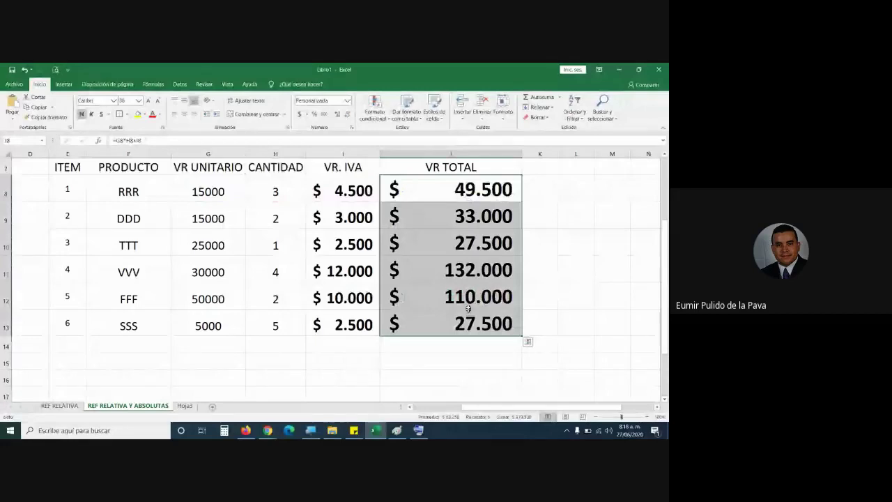
Switch to the Google Meet meeting and check the participant list and the chat question about totalling the IVA column
left_click(267, 430)
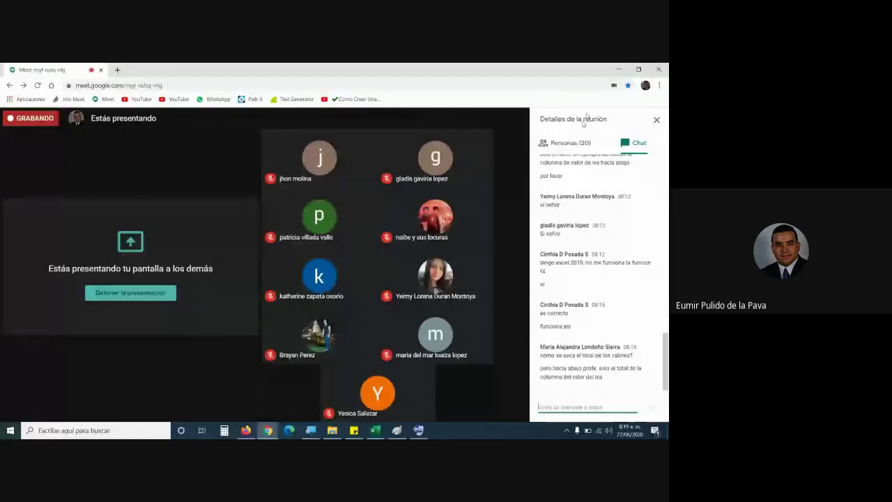
left_click(564, 142)
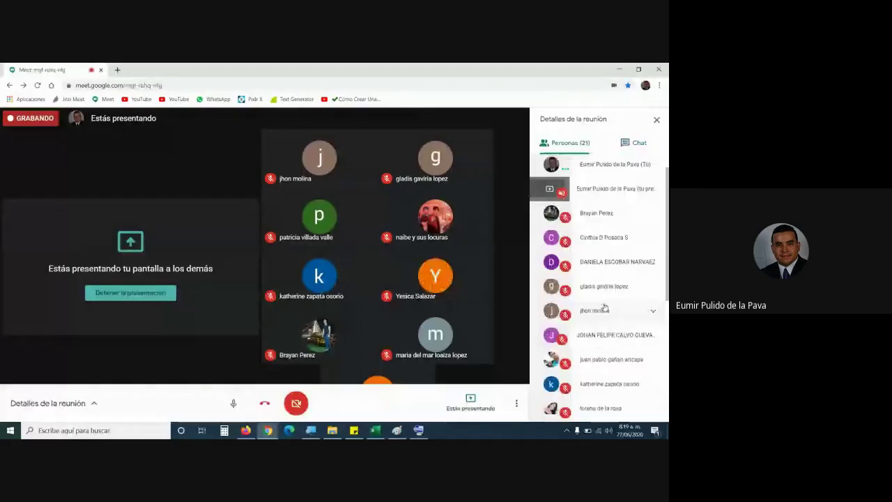
scroll(604, 308, "down", 3)
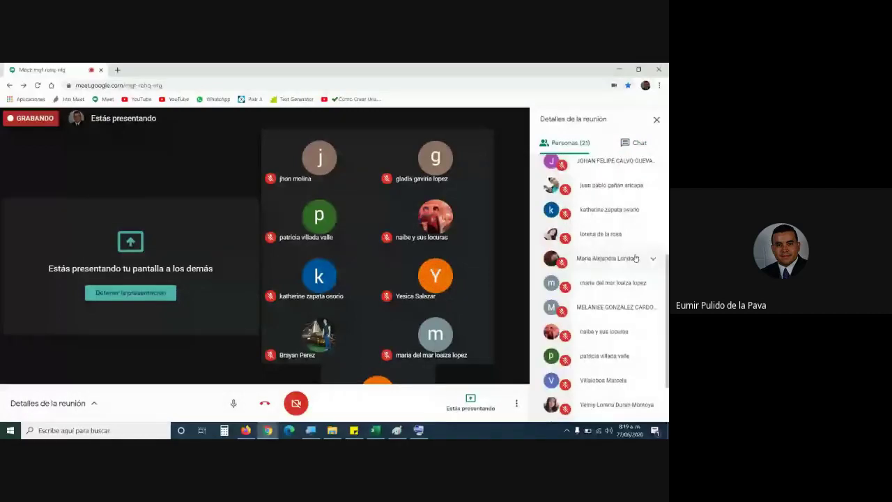
left_click(624, 143)
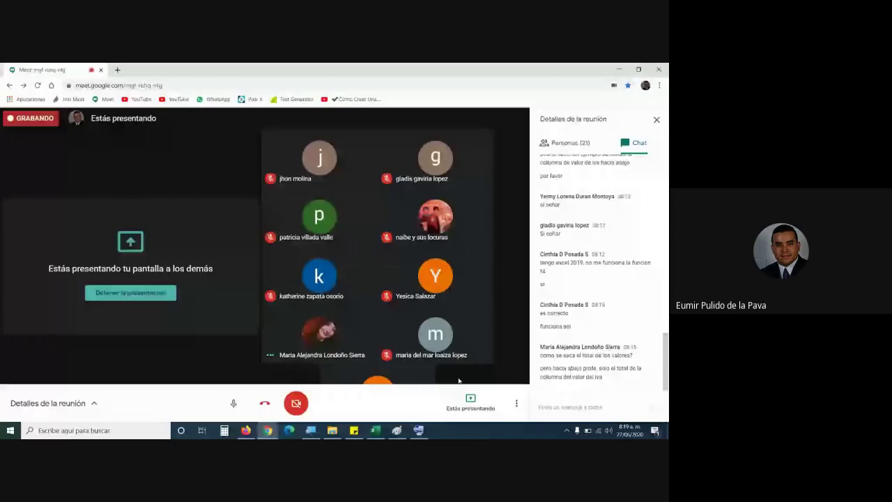
Return to the Excel workbook, inspect the VR. IVA formula in I8 and highlight the IVA values above the empty cell I14
key("alt+Tab")
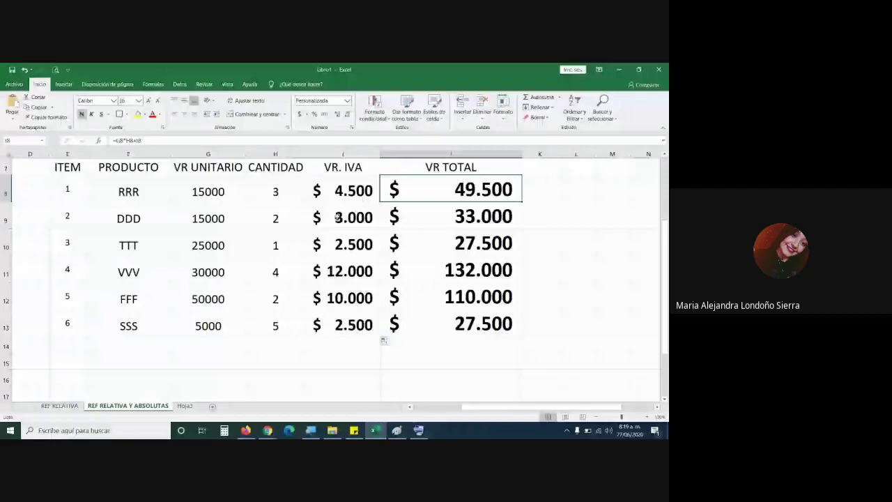
double_click(343, 191)
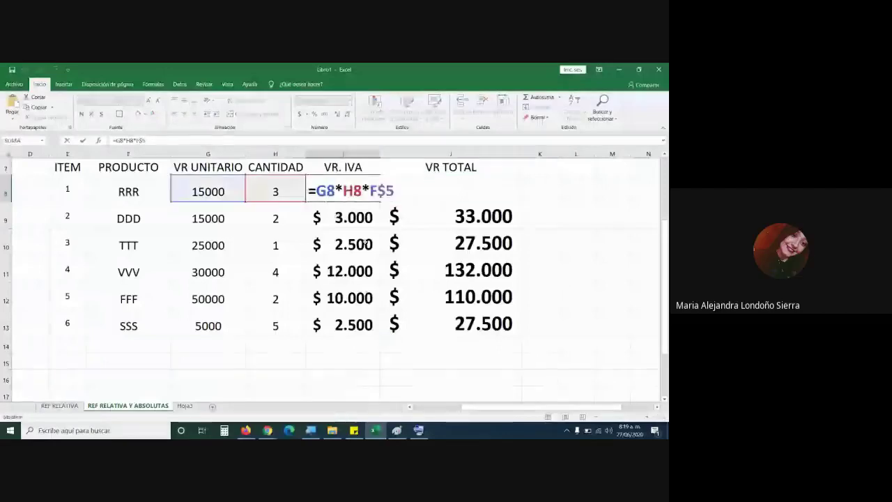
key("Return")
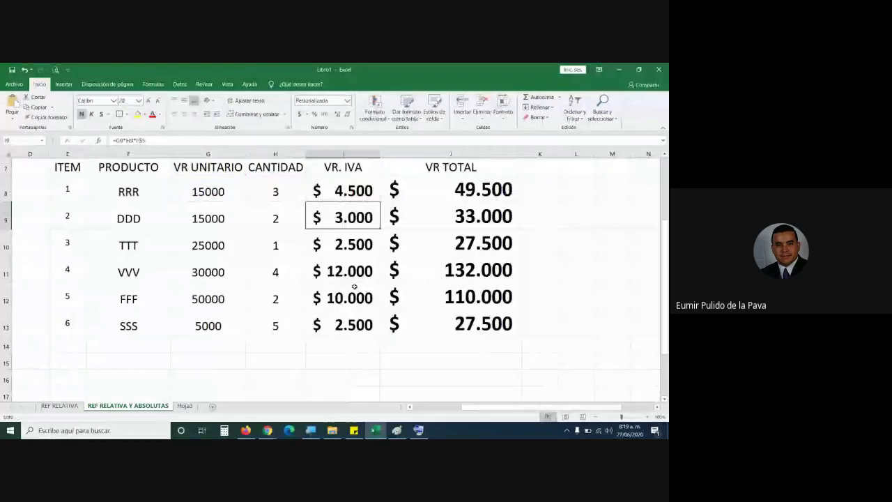
left_click(355, 344)
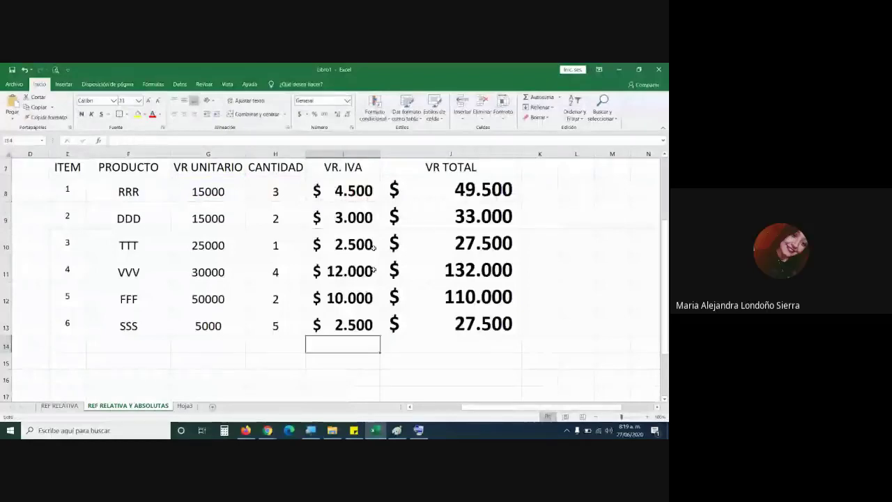
left_click_drag(345, 189, 346, 329)
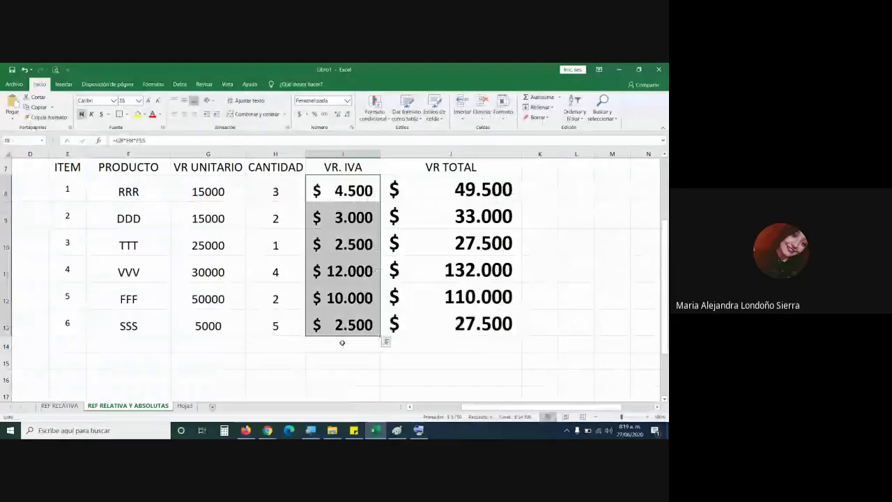
left_click(349, 345)
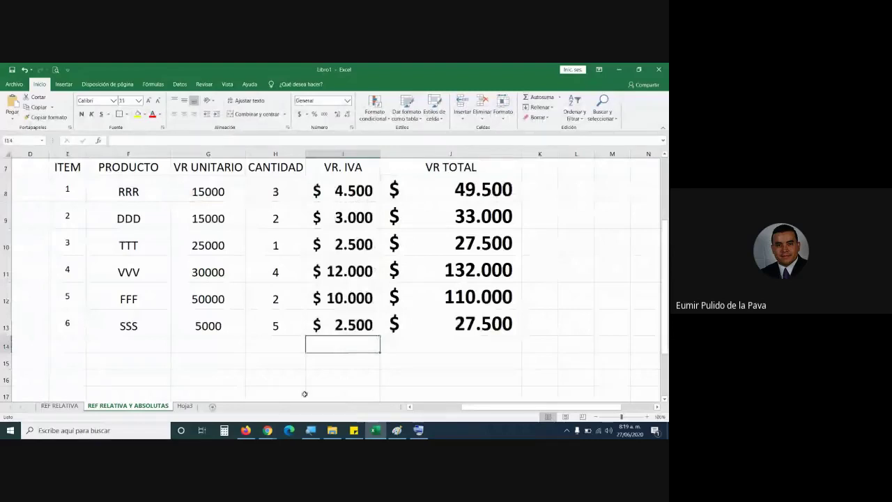
left_click_drag(342, 191, 339, 298)
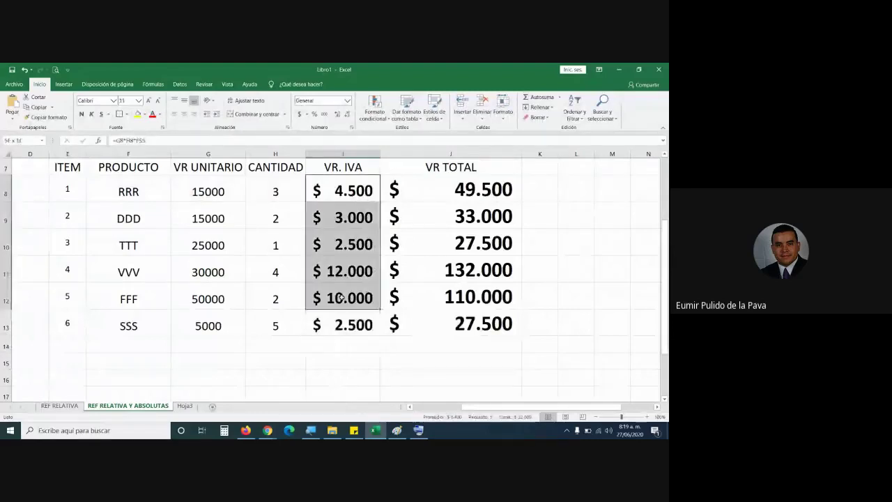
left_click(345, 347)
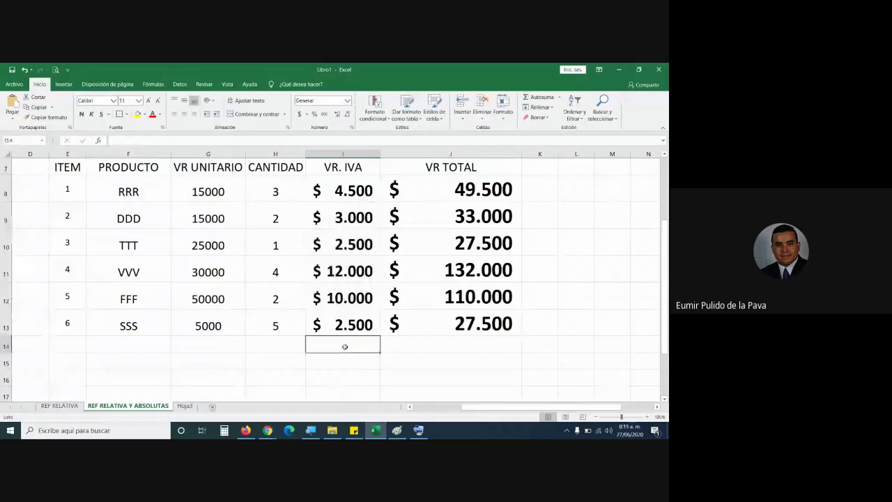
Total the VR. IVA column in I14 with an AutoSum of I8:I13
left_click(310, 430)
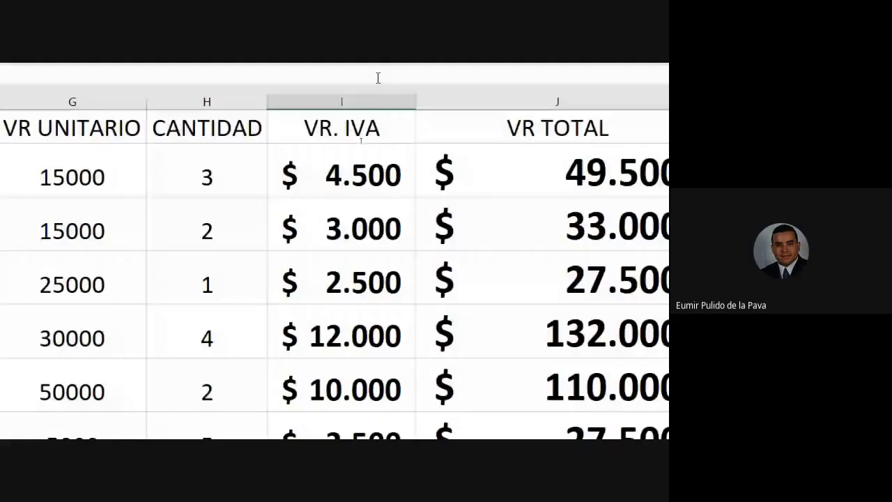
scroll(378, 78, "down", 1)
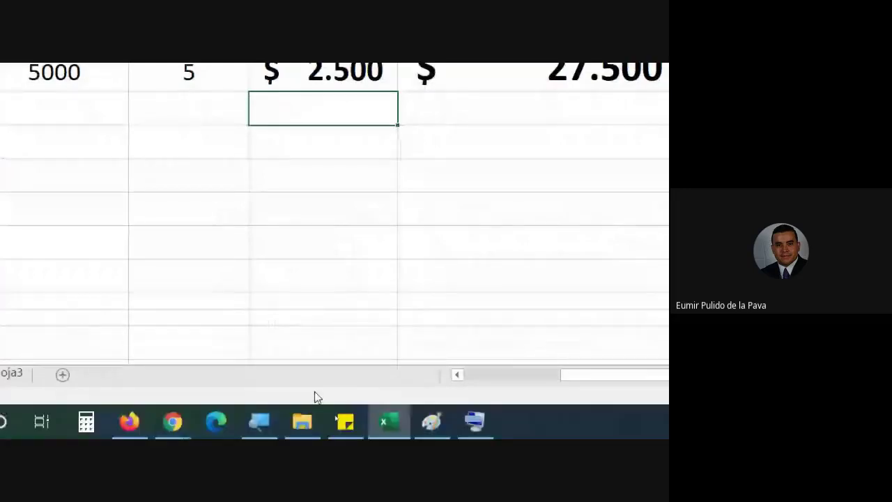
key("super+minus")
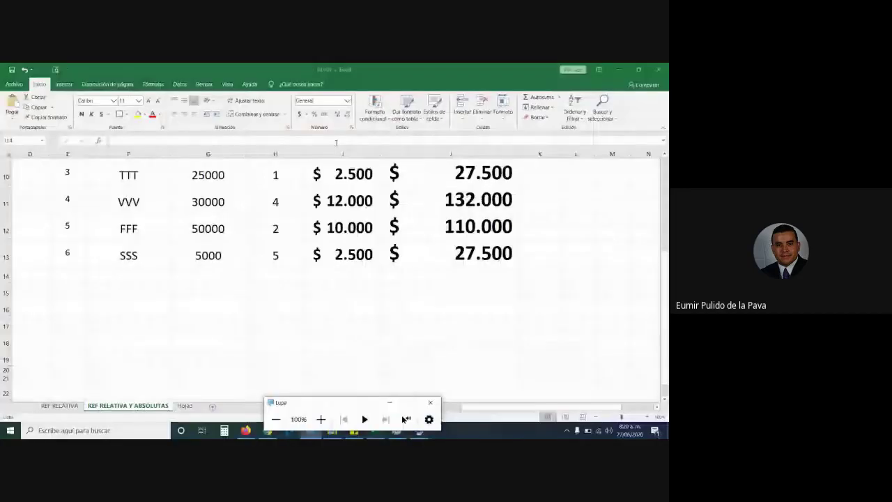
key("alt+equal")
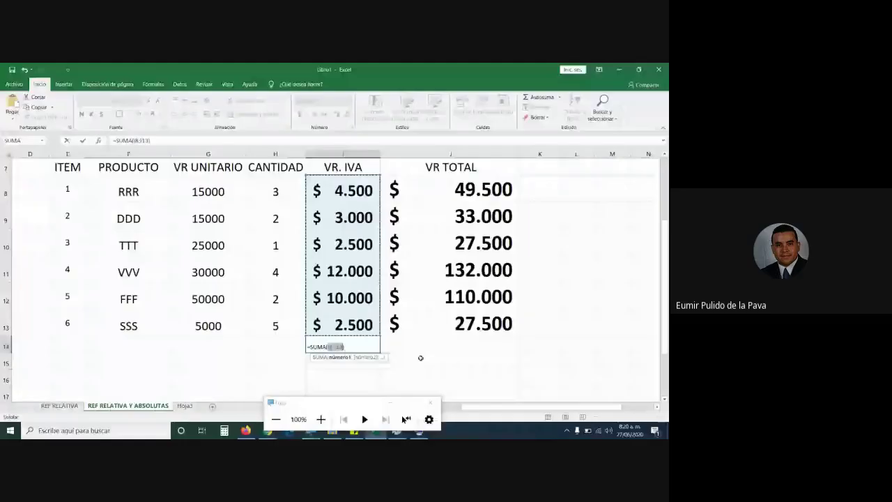
left_click(346, 341)
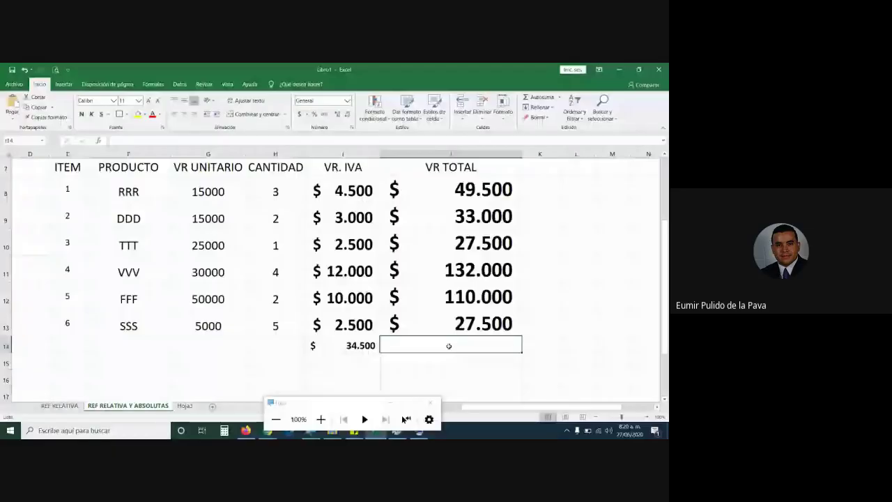
key("Left")
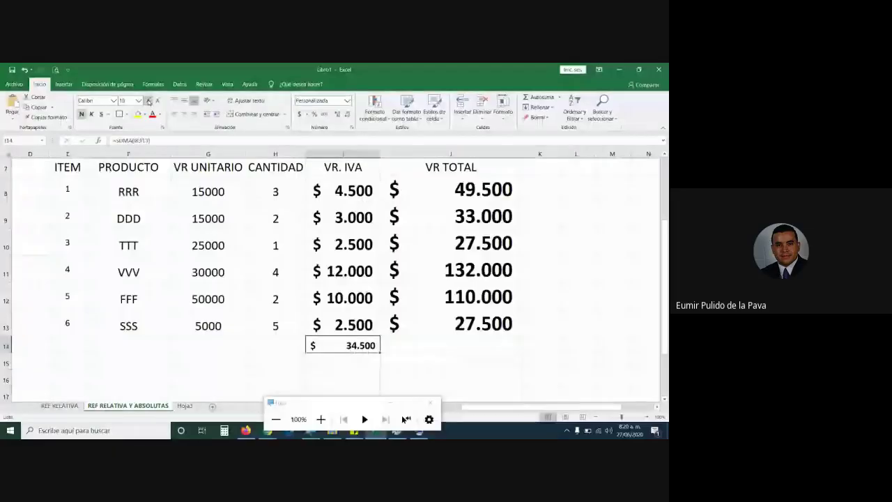
Enlarge the font of the IVA total in I14 to 36 and fill I14 and J14 with yellow
left_click(149, 101)
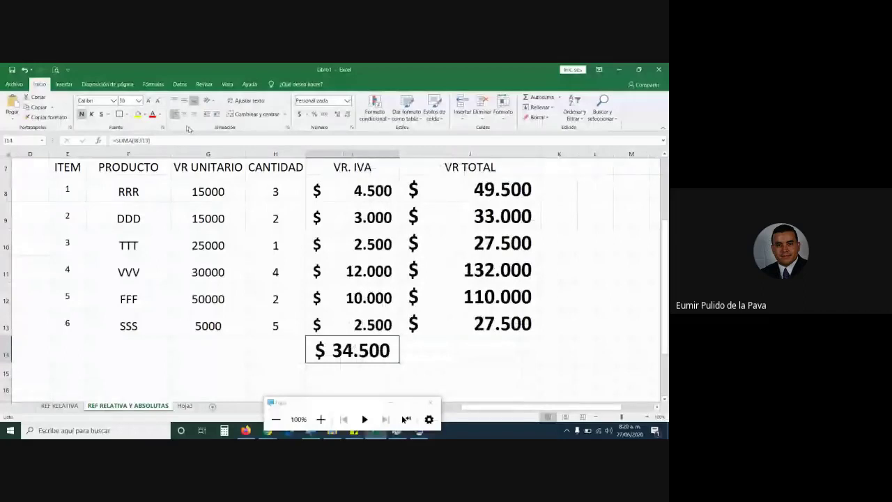
key("shift+Right")
left_click(139, 115)
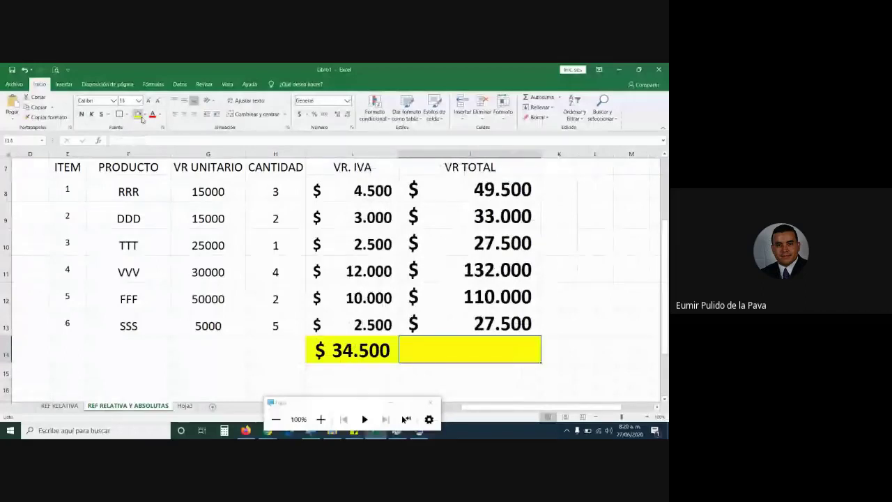
Copy the formatting of the IVA total in I14 onto J14 with Format Painter
key("Left")
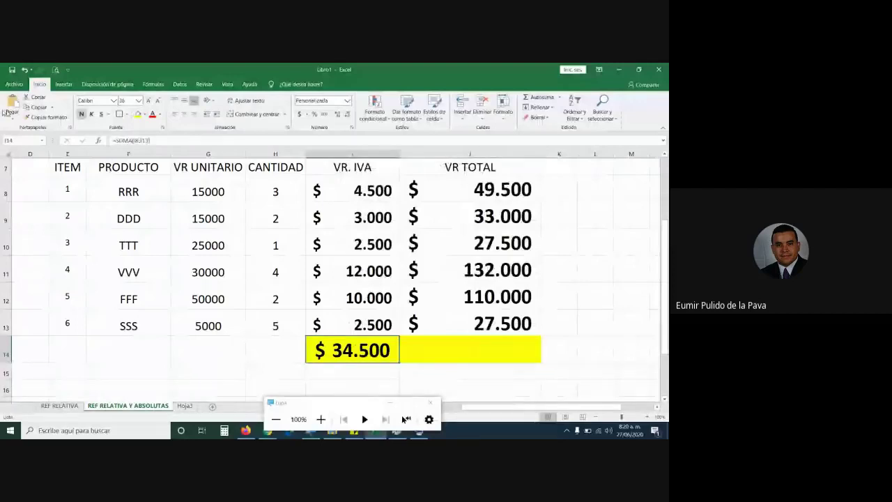
left_click(45, 117)
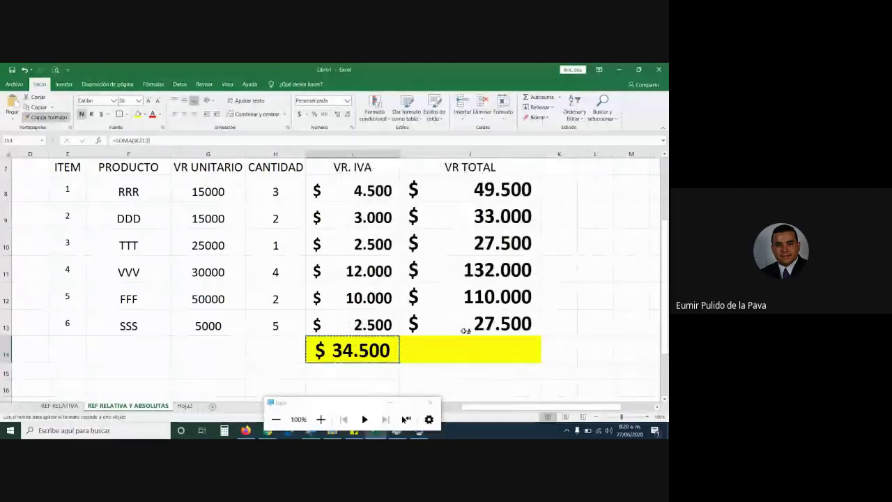
left_click(466, 348)
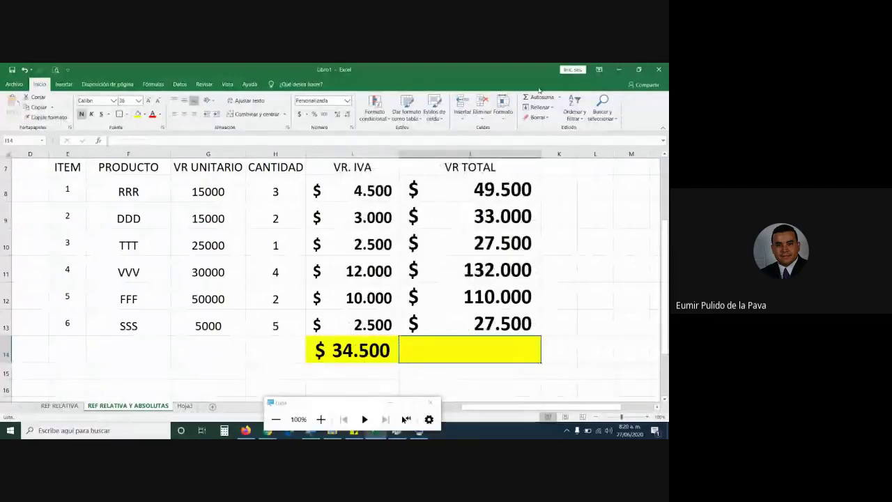
Total the VR TOTAL column in J14 with =SUMA(J8:J13) and review both column totals
left_click(541, 97)
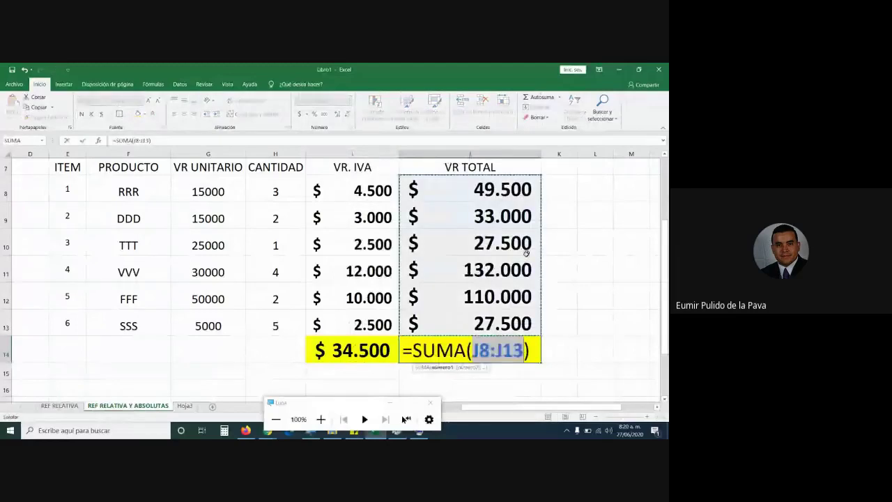
key("Return")
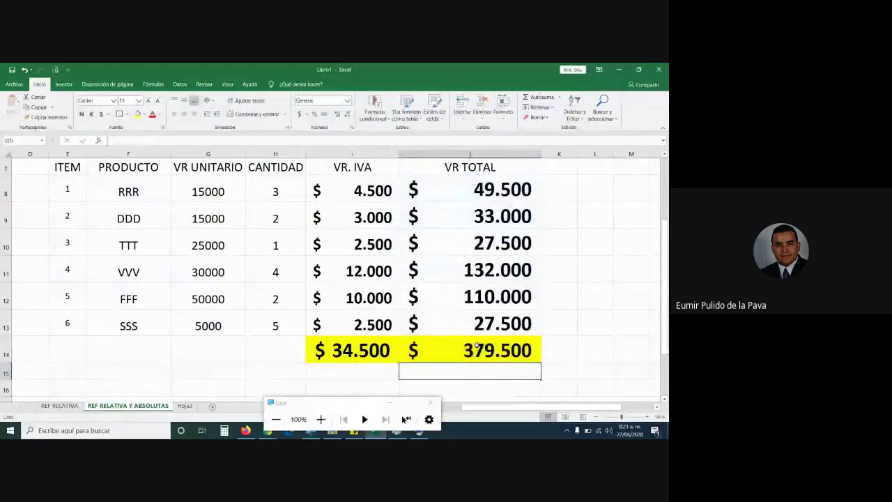
left_click(509, 354)
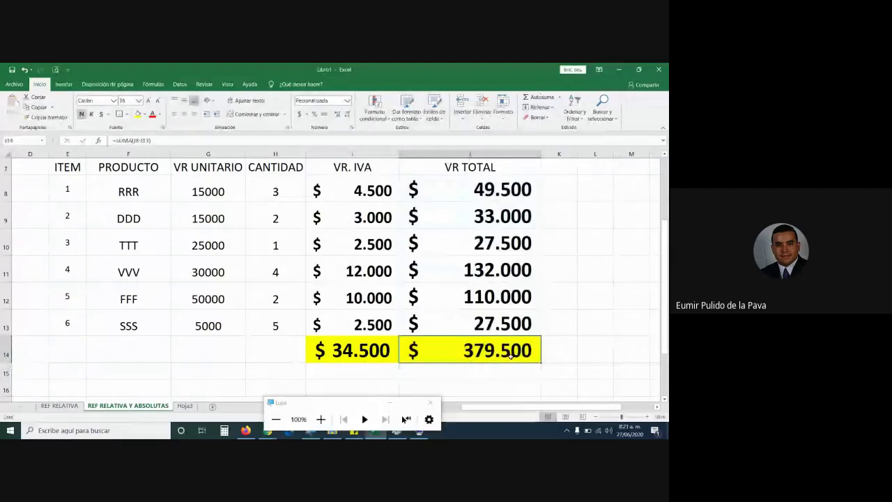
key("Left")
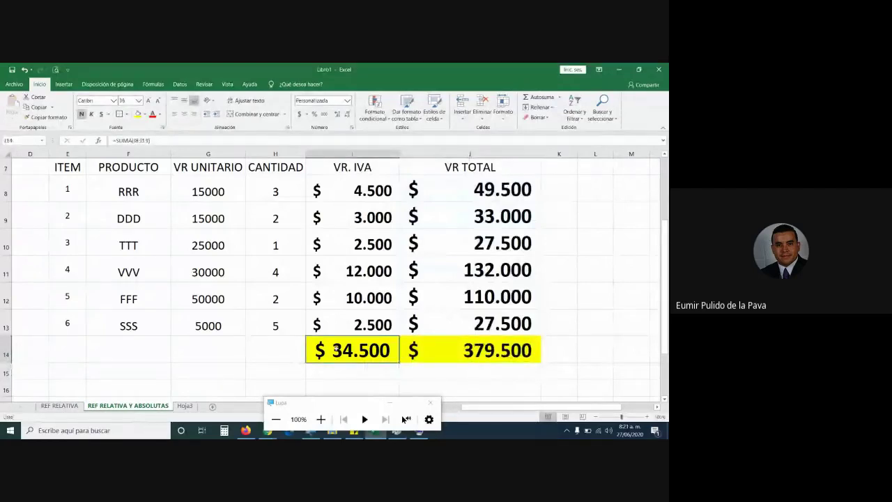
left_click(492, 350)
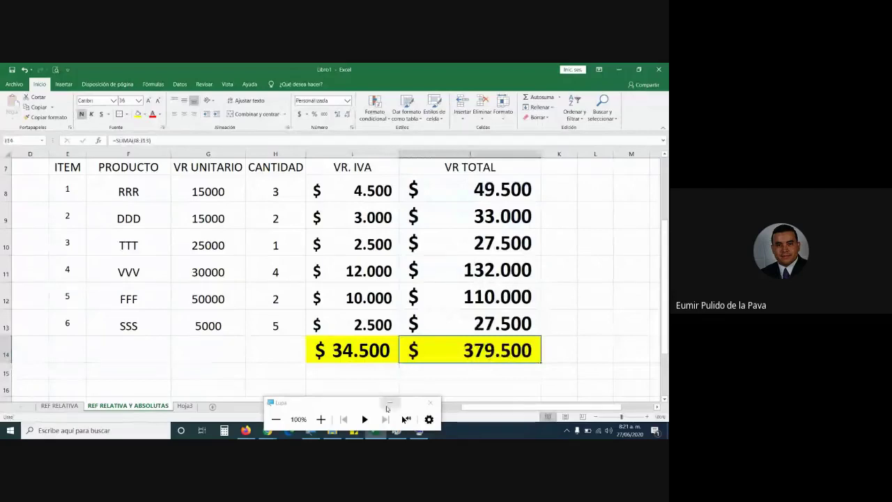
Switch to the Google Meet window to read the students' chat messages and bring up the on-screen keyboard
left_click(389, 405)
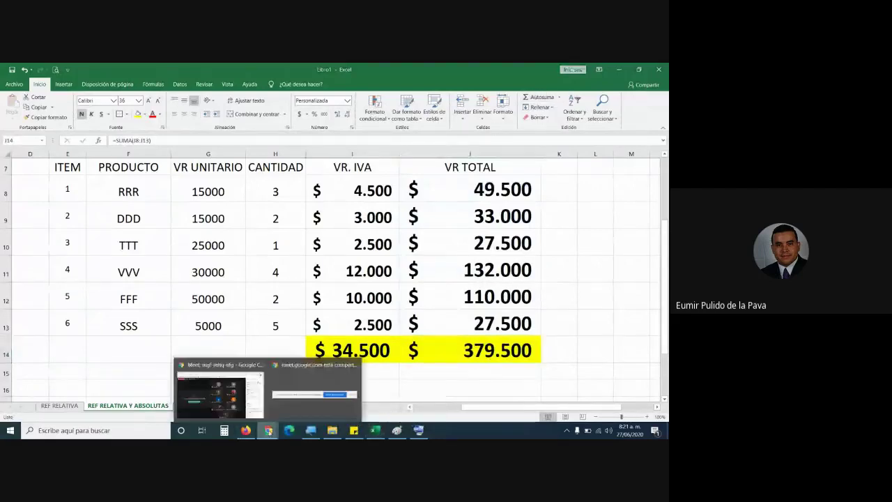
right_click(267, 430)
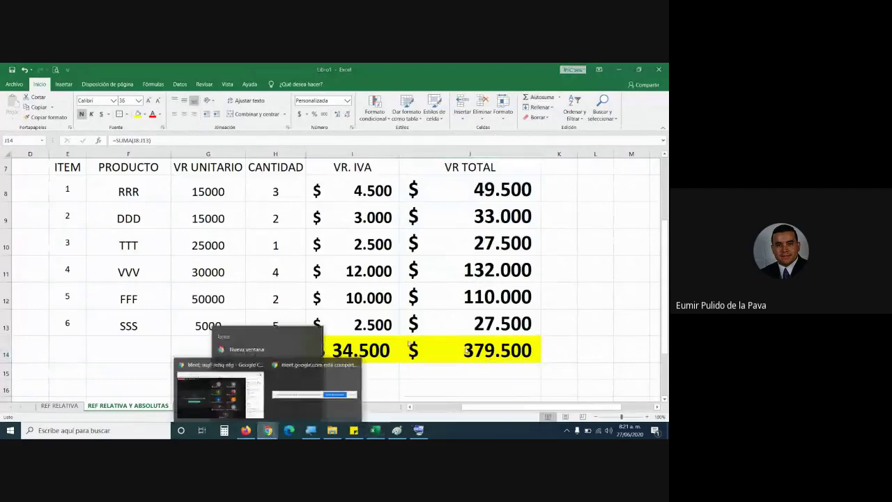
left_click(220, 396)
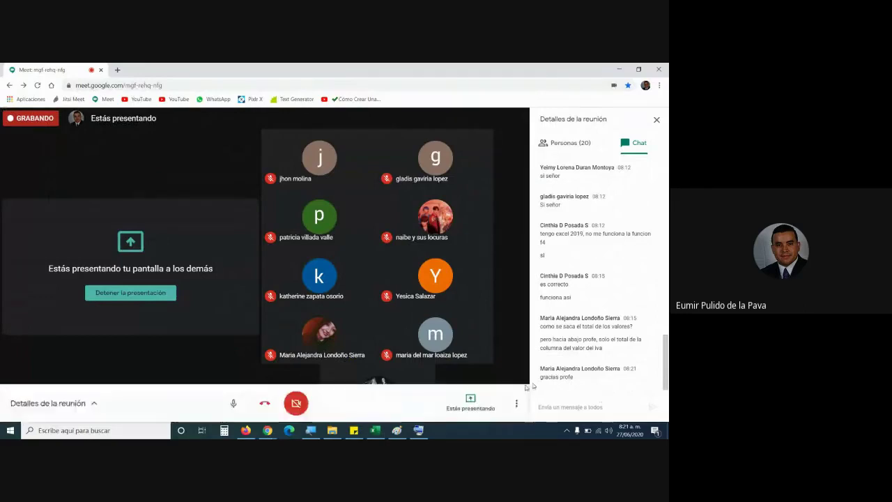
left_click(418, 430)
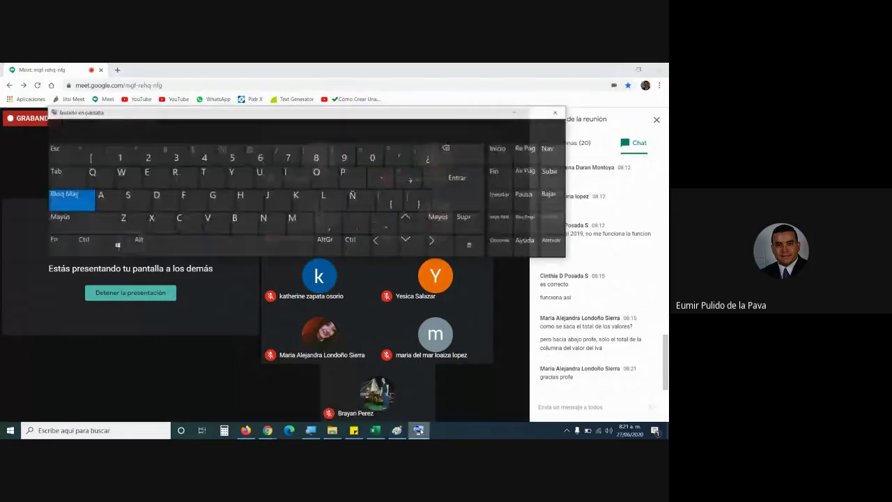
Return to Excel and examine the mixed reference F$5 in the VR. IVA formula =G8*H8*F$5 in I8
left_click(381, 430)
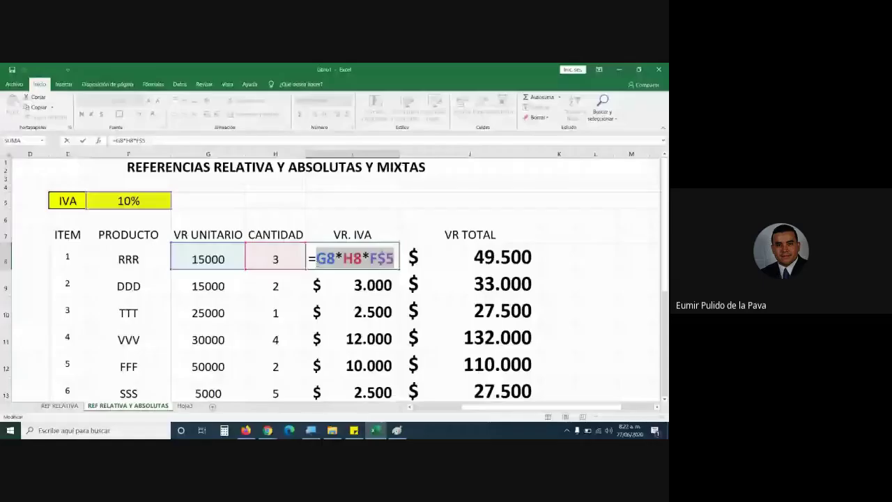
left_click_drag(394, 259, 380, 259)
left_click(396, 260)
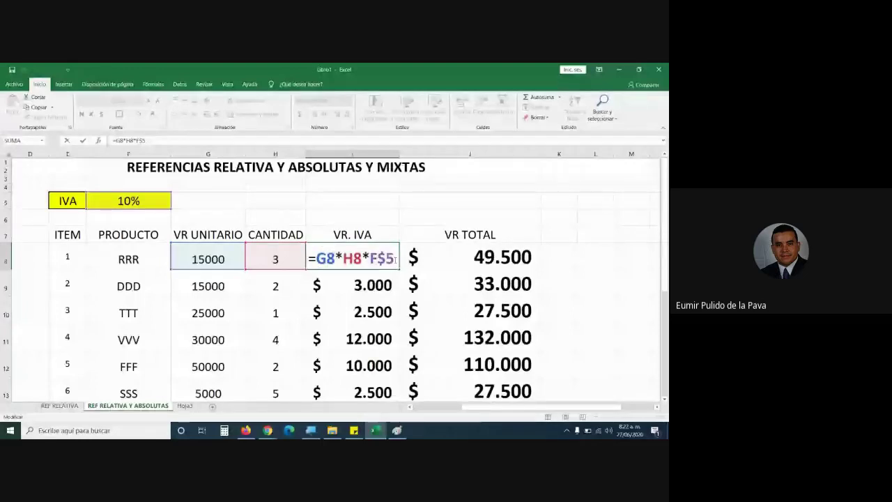
left_click_drag(396, 259, 316, 259)
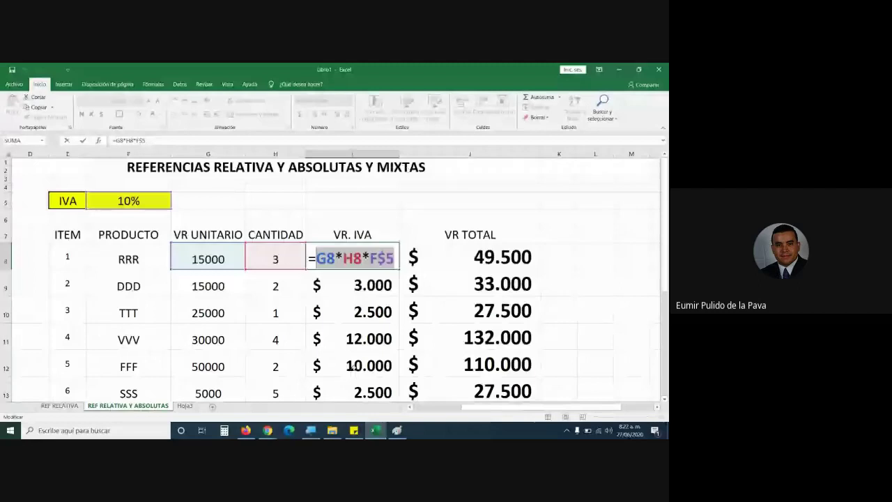
left_click(378, 259)
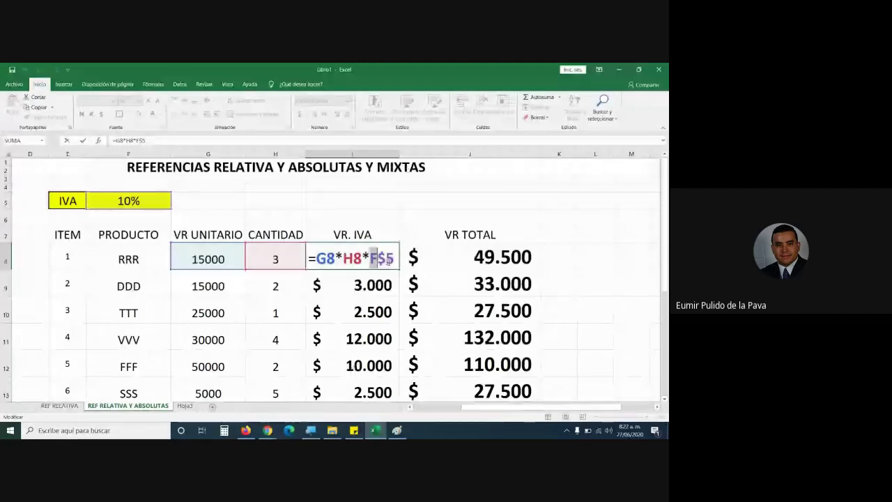
double_click(387, 259)
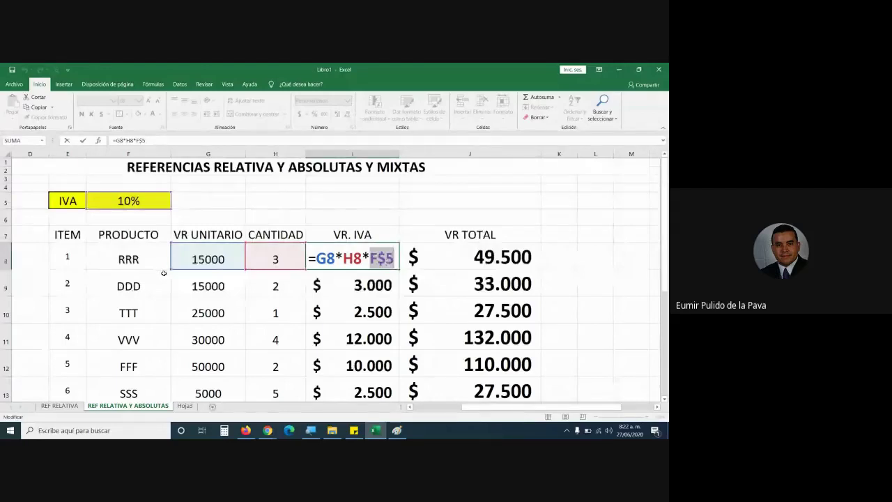
key("Return")
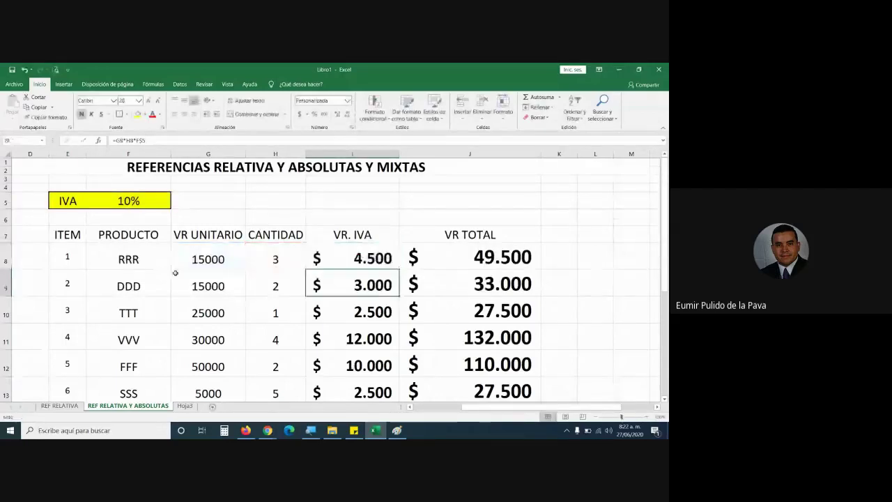
Close the Libro1 workbook
left_click(659, 70)
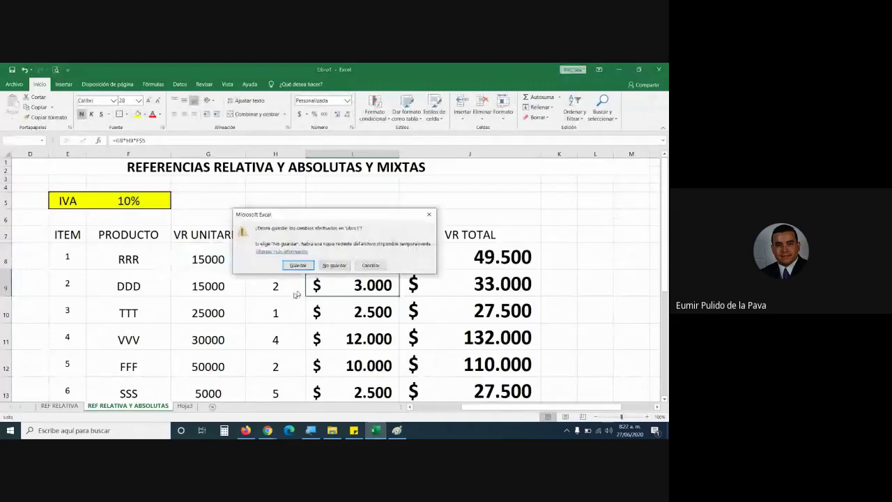
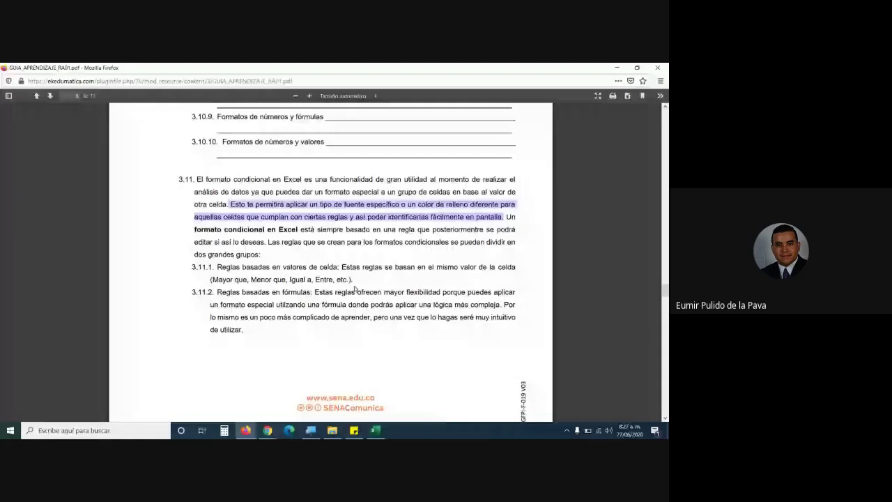
Read section 3.11 of the learning guide PDF in Firefox and highlight the five conditional formatting exercises under 3.11.3
scroll(244, 320, "down", 4)
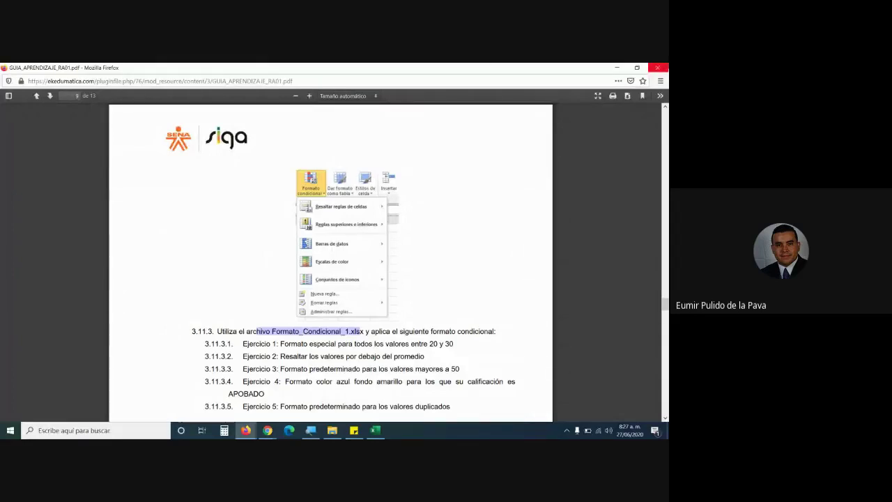
left_click(282, 310)
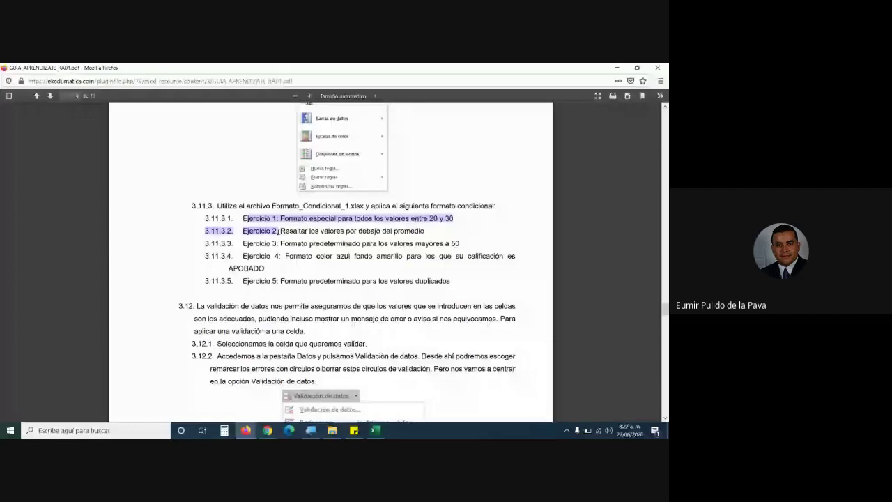
left_click_drag(279, 231, 281, 280)
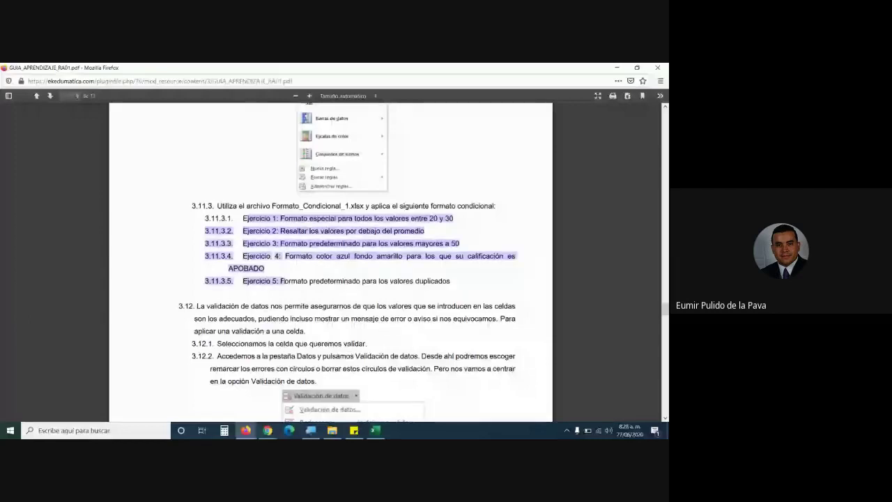
Look through the Ejercicio sheets of Formato_Condicional_1 in Excel, returning to Ejercicio 1, and recheck that exercise in the guide
key("alt+Tab")
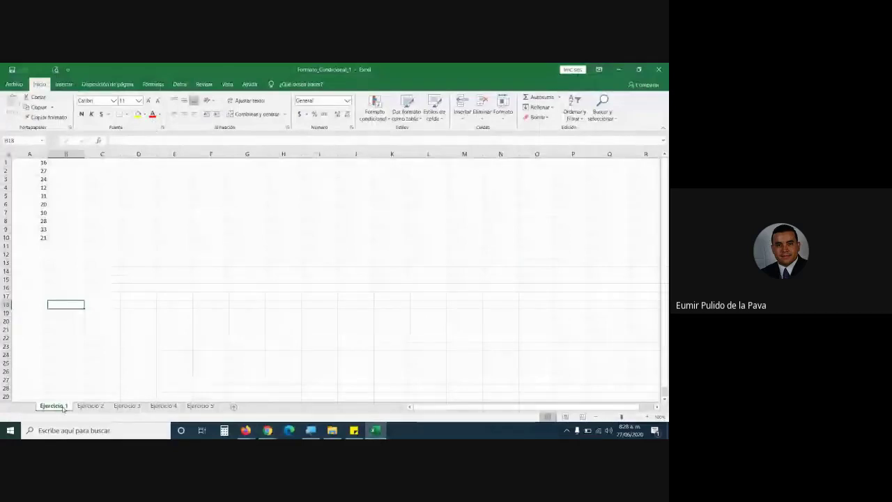
left_click(124, 406)
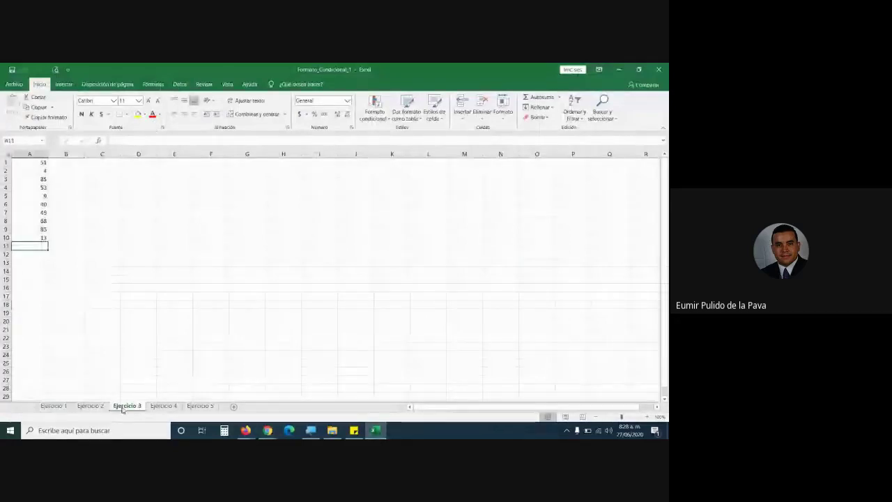
left_click(200, 407)
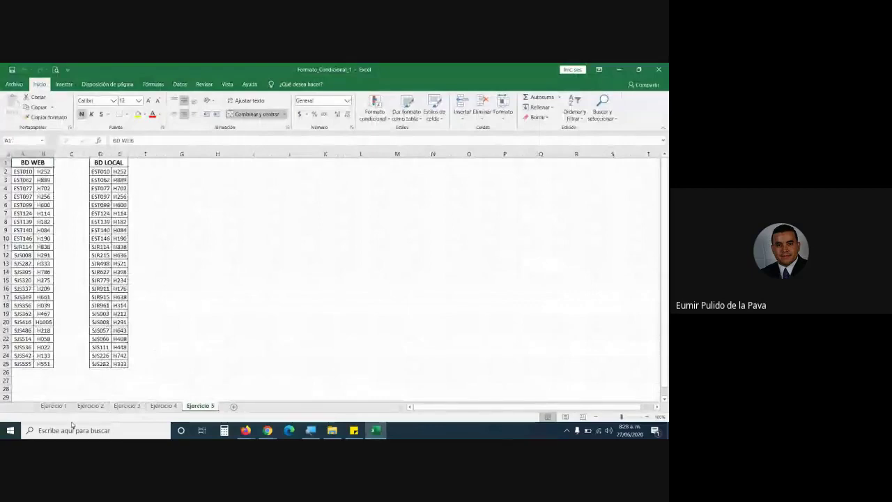
left_click(66, 405)
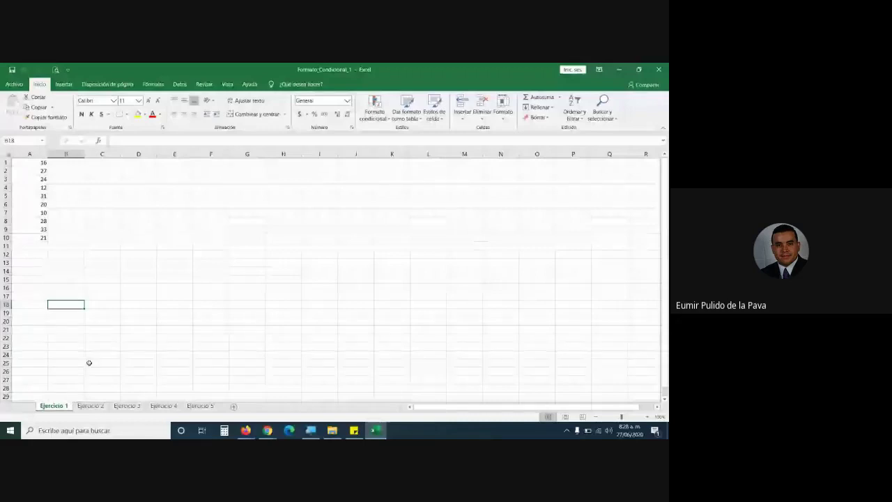
mouse_move(247, 434)
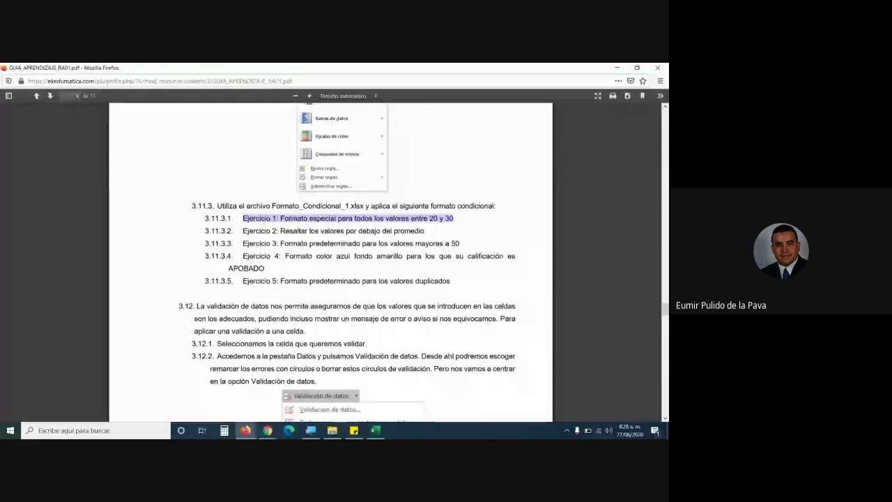
Switch back to Excel, enlarge the Ejercicio 1 sheet to 190% zoom and select the values in A1:A10
left_click(376, 430)
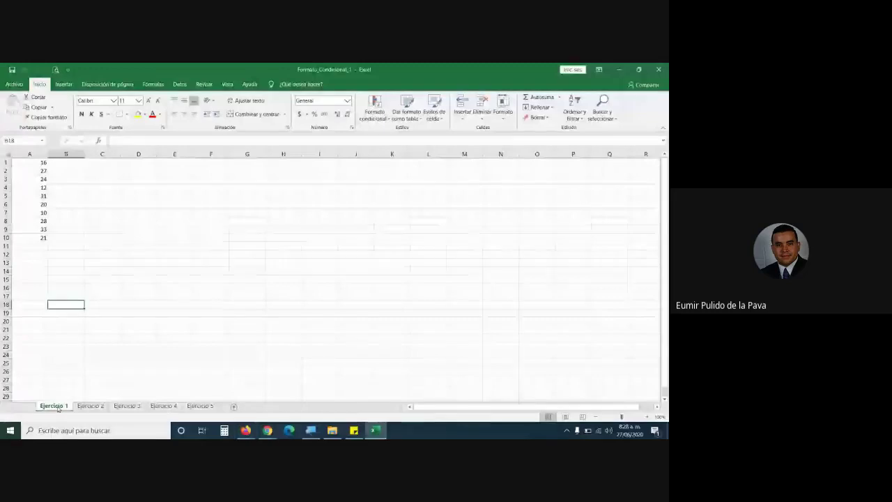
left_click(647, 418)
left_click(648, 417)
left_click(647, 417)
left_click(647, 417)
left_click(648, 417)
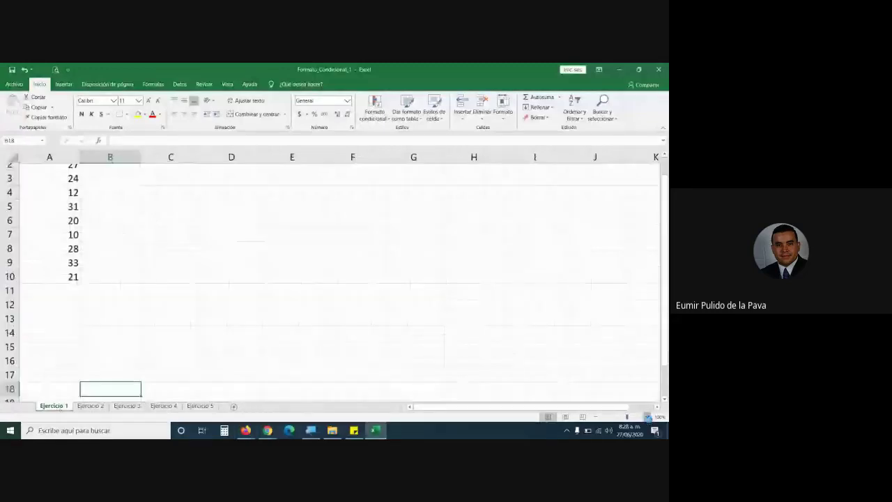
left_click(647, 418)
left_click(648, 418)
scroll(83, 190, "up", 2)
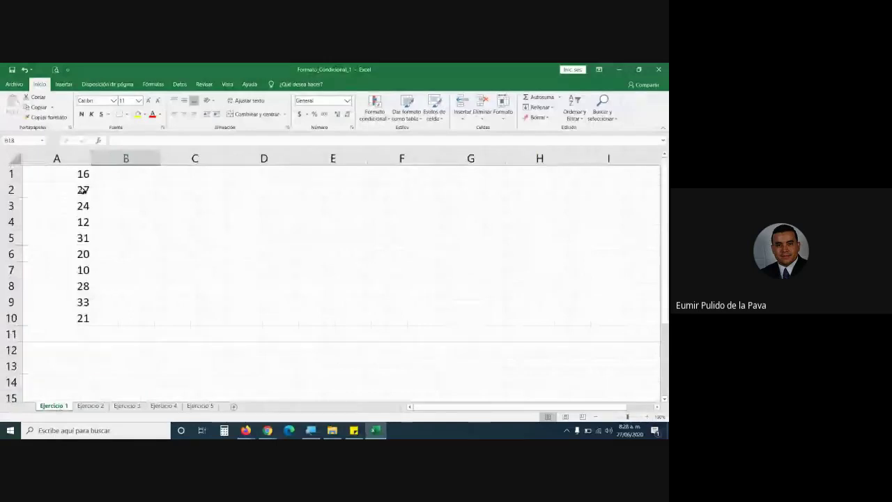
left_click_drag(83, 175, 66, 318)
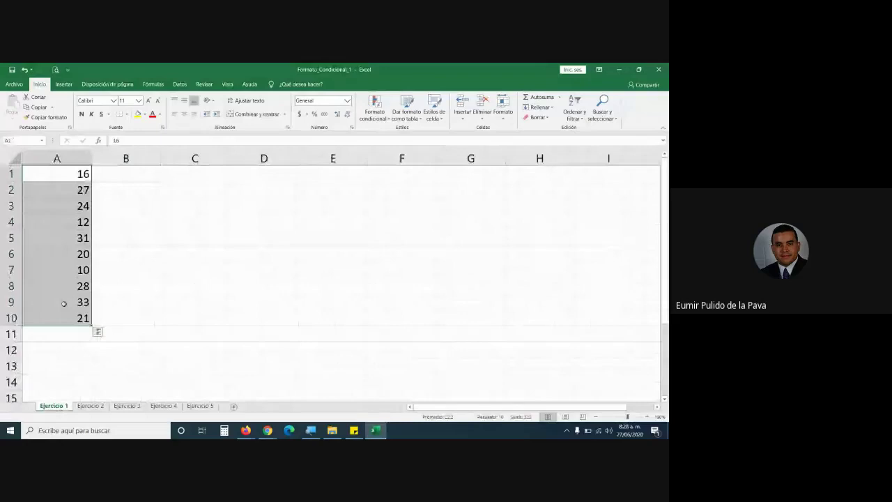
Reread the conditional formatting explanation in section 3.11 of the guide and select A1:A10 again on Ejercicio 1
left_click(245, 430)
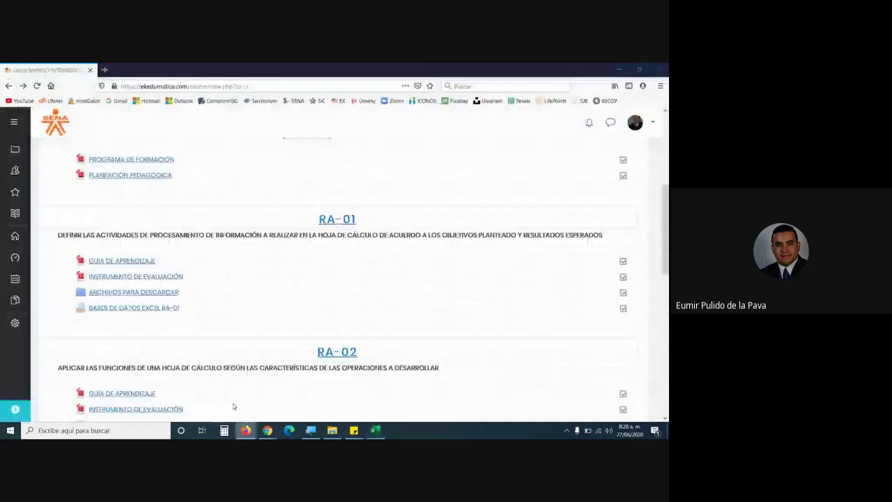
left_click(292, 390)
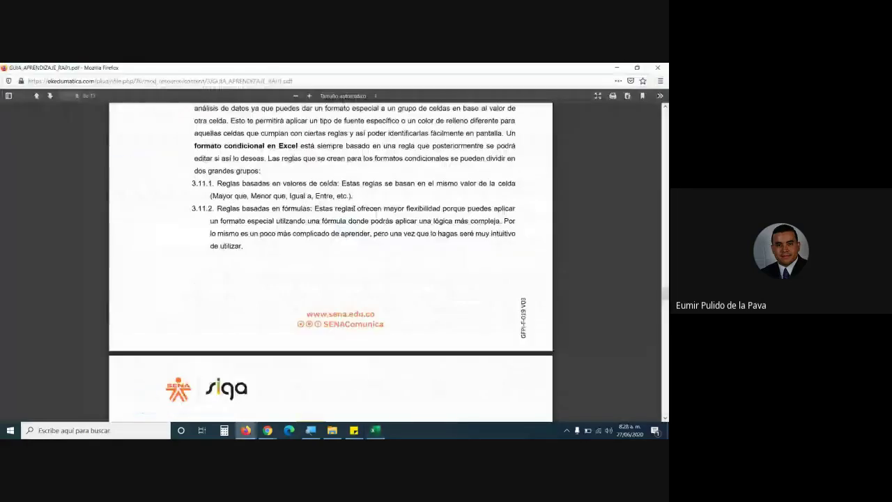
scroll(230, 205, "up", 3)
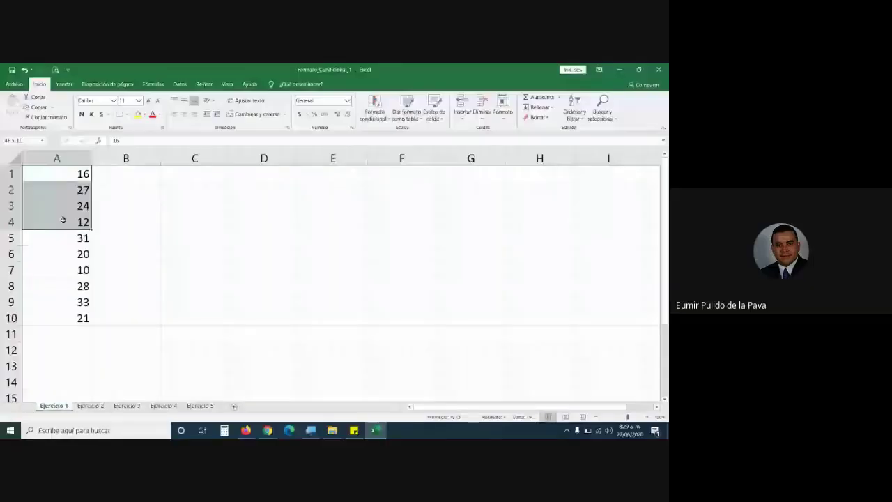
left_click_drag(63, 220, 62, 308)
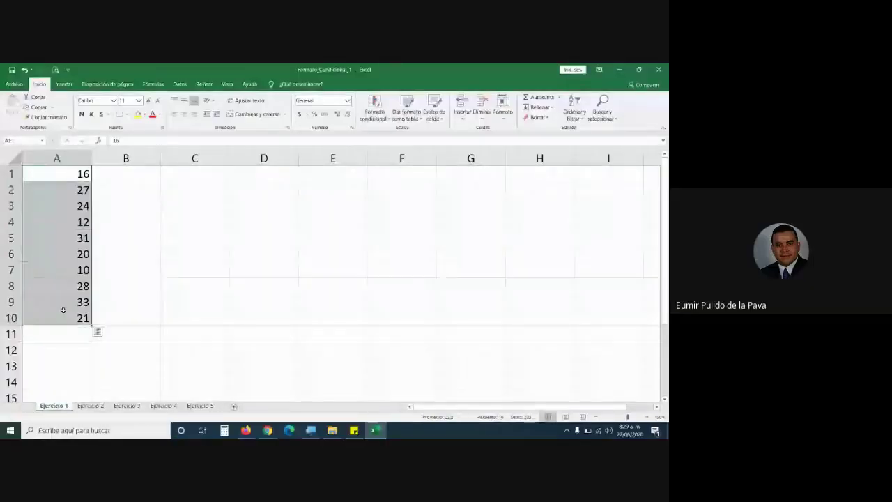
Manually fill cell A6 with yellow and cell A3 with light blue on Ejercicio 1
left_click(78, 253)
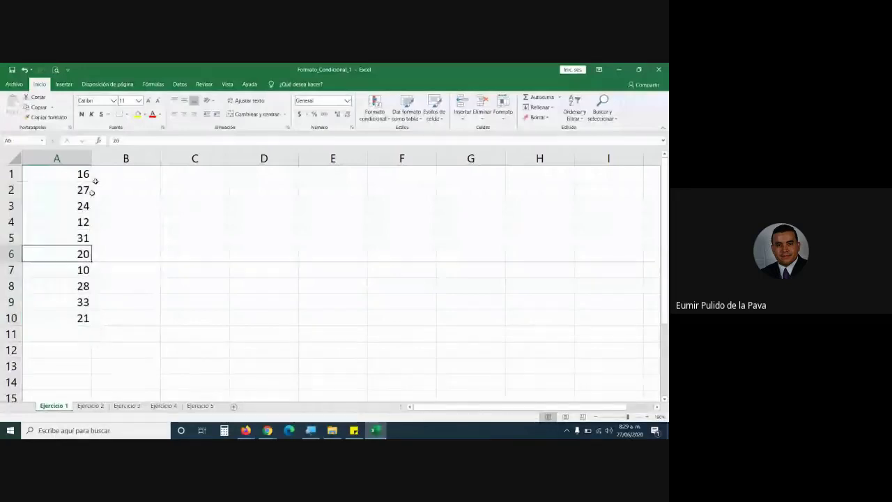
left_click(137, 114)
left_click(78, 206)
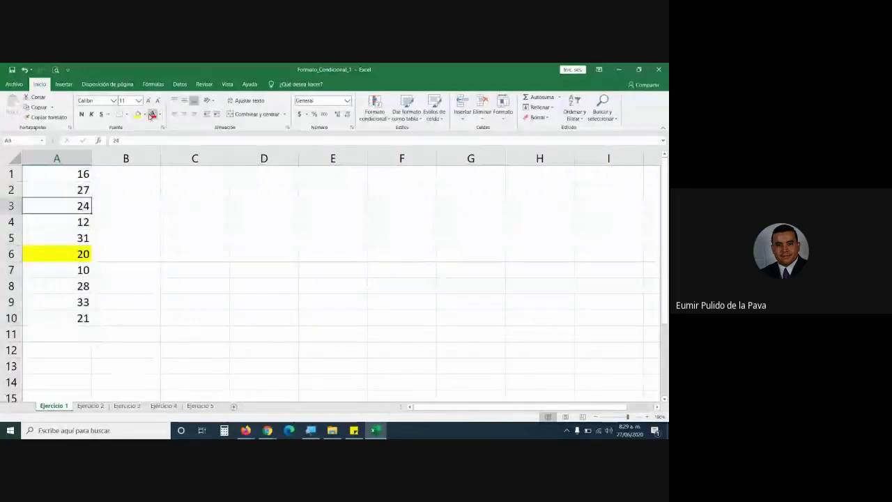
left_click(145, 114)
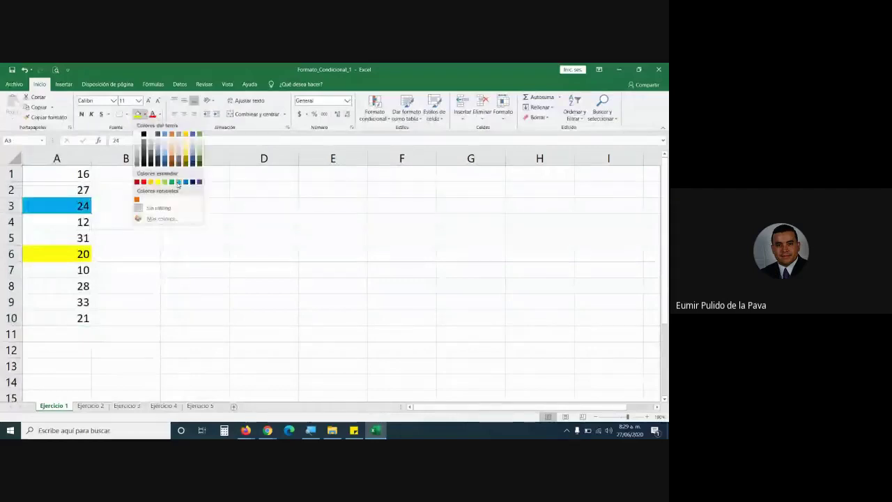
left_click(177, 183)
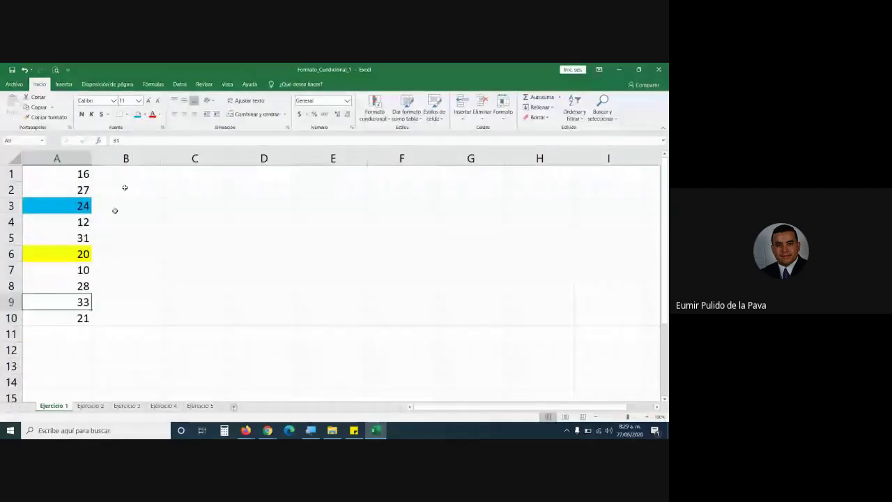
Manually fill cell A9 with light blue and cell A10 with yellow on Ejercicio 1
left_click(137, 114)
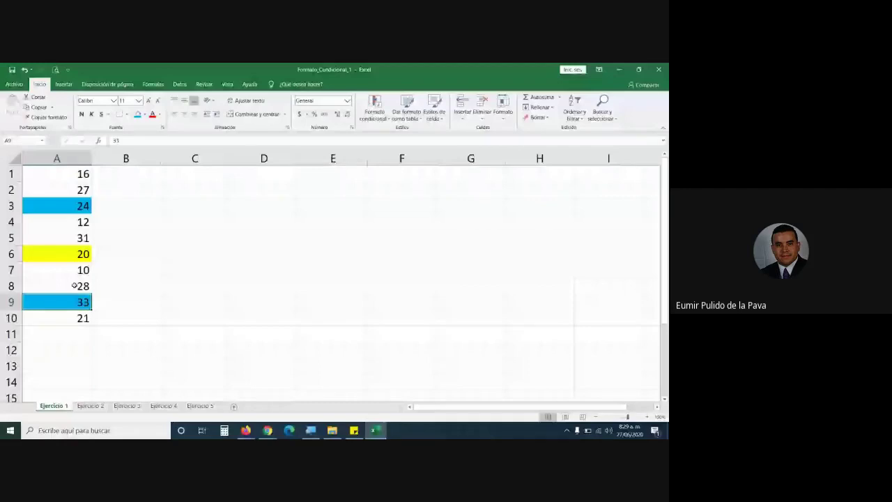
left_click(77, 318)
left_click(145, 114)
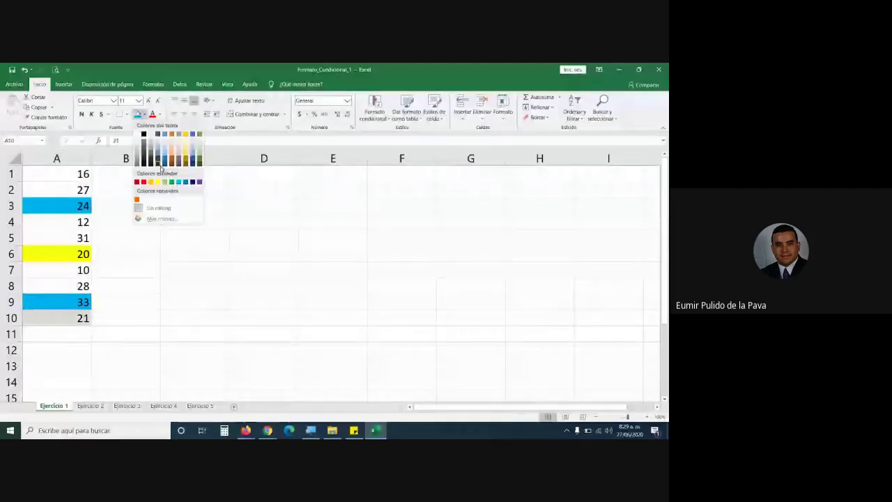
left_click(151, 182)
left_click(159, 297)
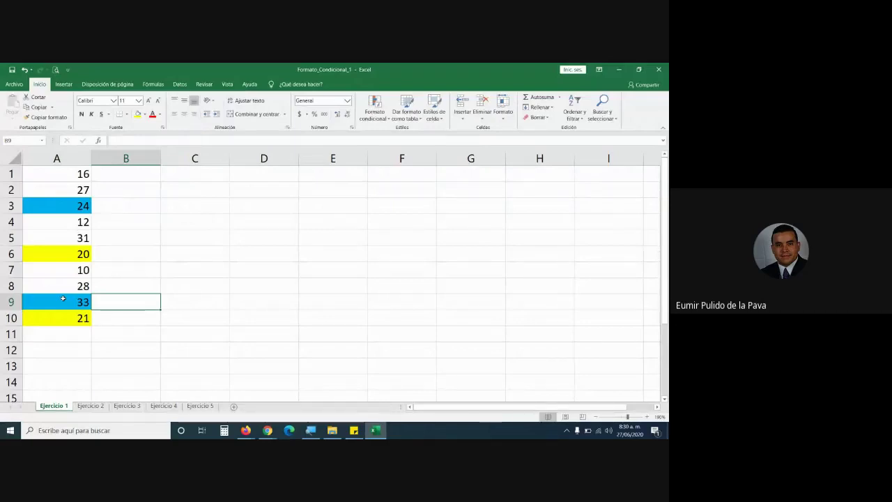
left_click(61, 212)
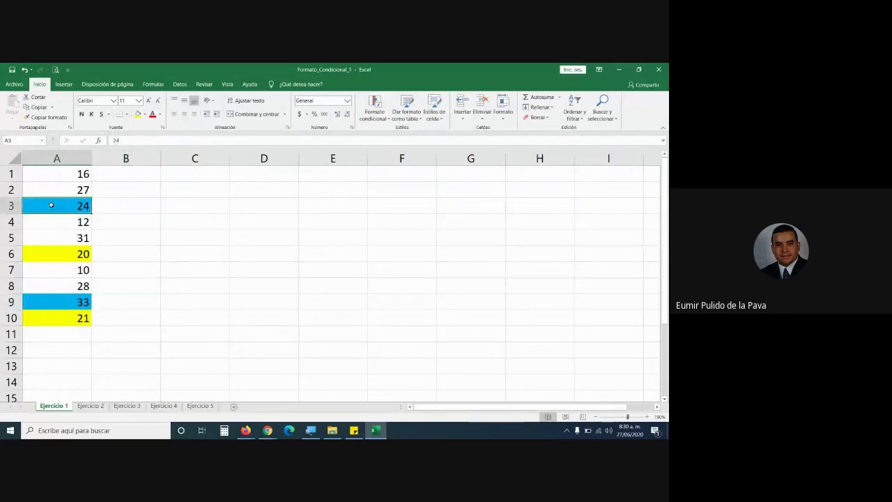
left_click(159, 115)
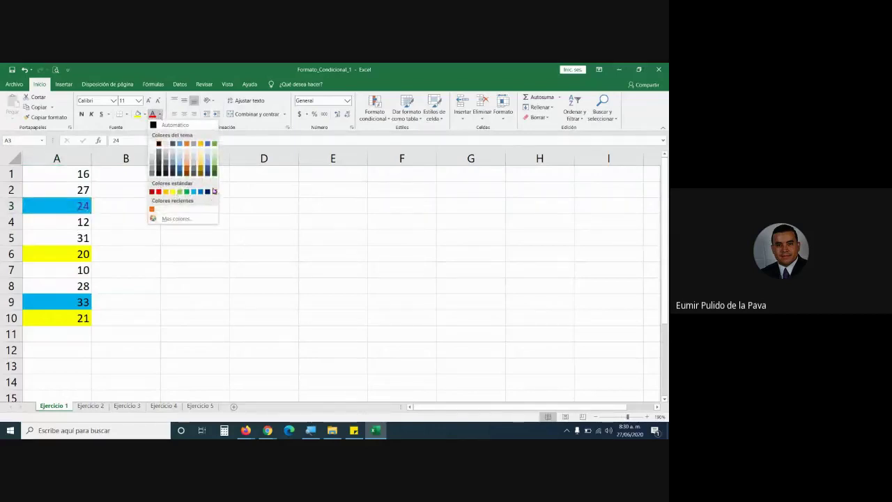
left_click(129, 244)
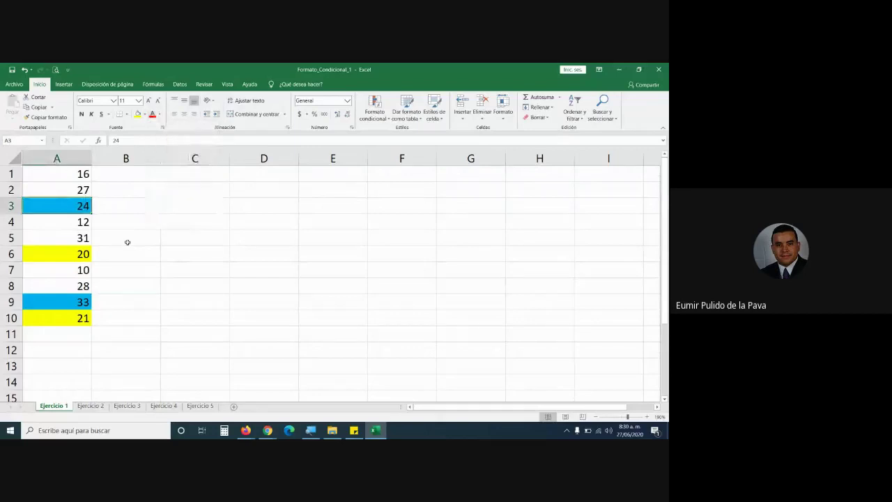
Remove the manual fill colors from all of column A on Ejercicio 1
left_click(57, 158)
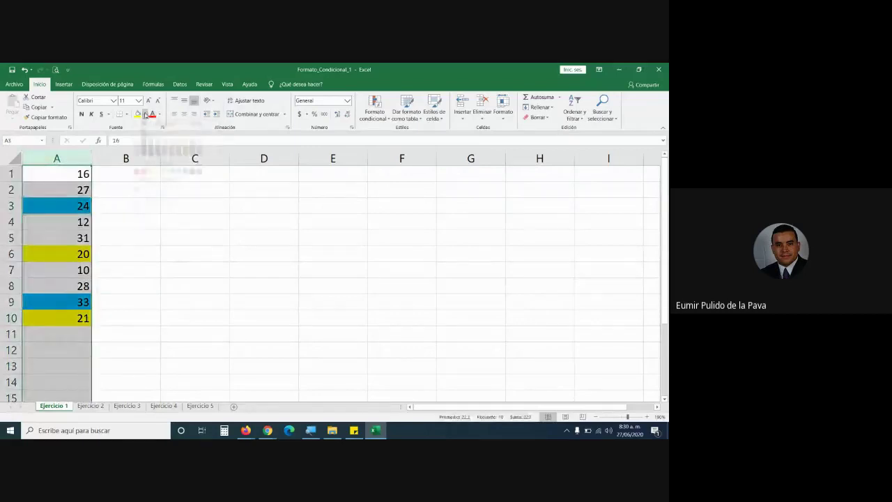
left_click(146, 115)
left_click(159, 193)
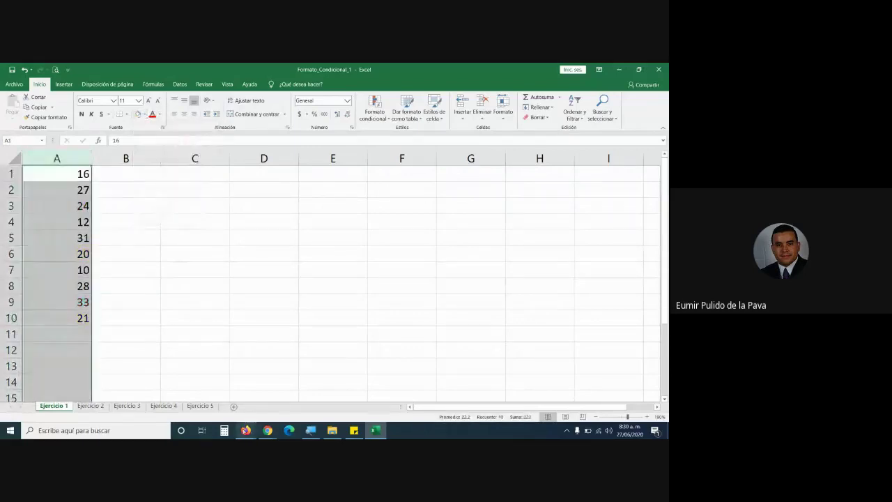
Switch to the GUIA_APRENDIZAJE_RA01.pdf guide in Firefox and read the Formato_Condicional_1 exercise instructions under 3.11.3
left_click(246, 431)
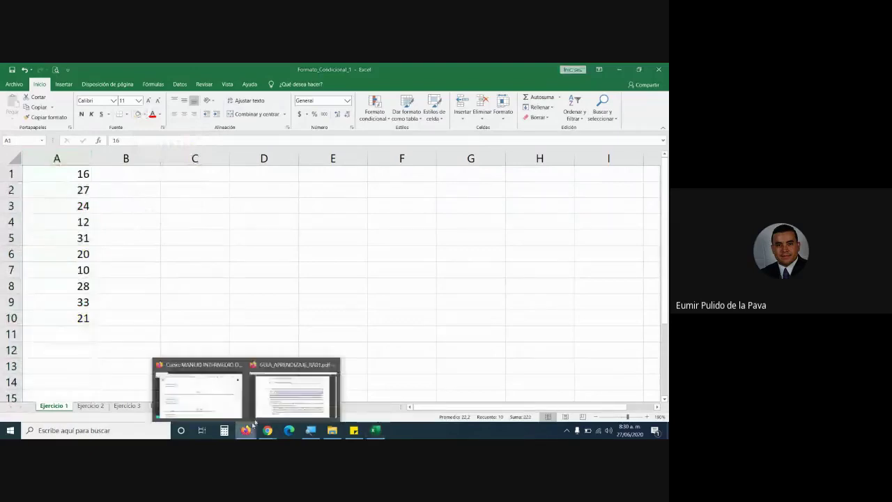
left_click(293, 390)
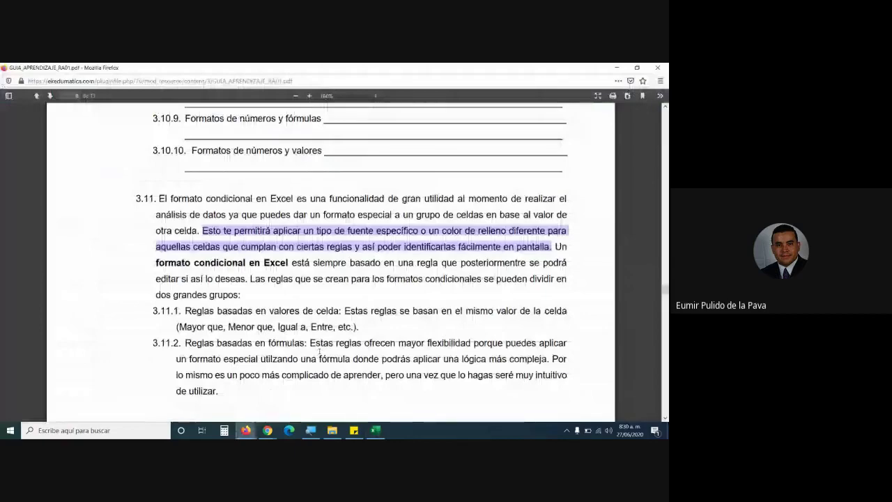
scroll(320, 350, "down", 5)
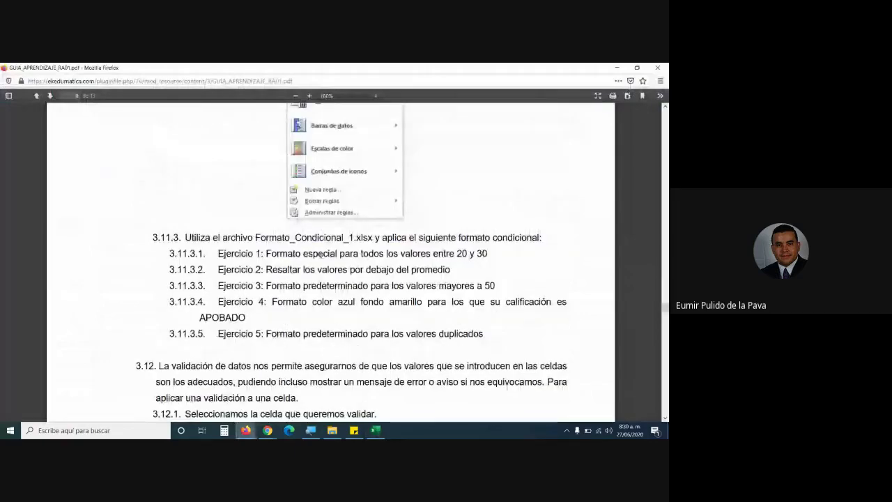
Switch back to Excel and manually fill cells A2, A3, A6, A8 and A10 with light blue on Ejercicio 1
left_click(369, 431)
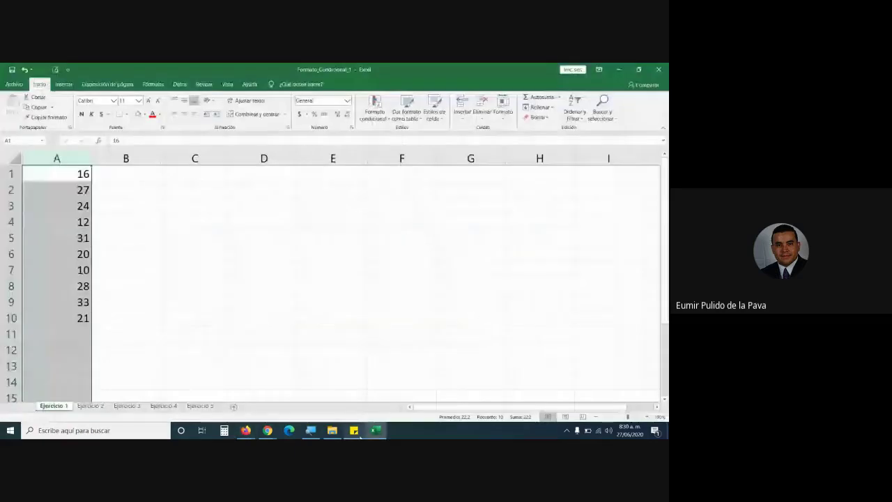
left_click(57, 190)
left_click(145, 114)
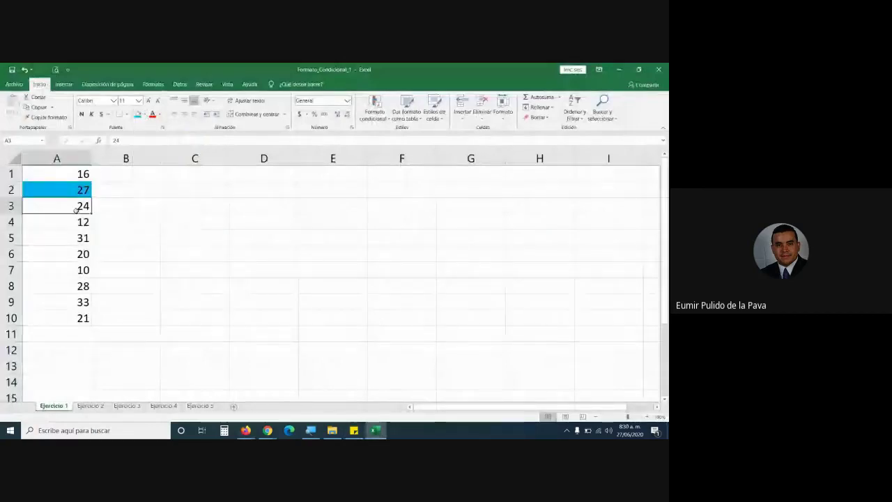
left_click(138, 114)
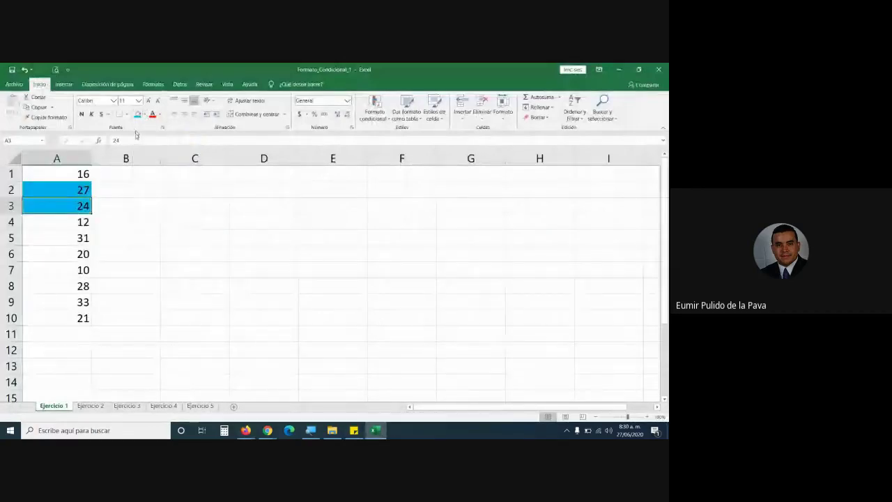
left_click(83, 239)
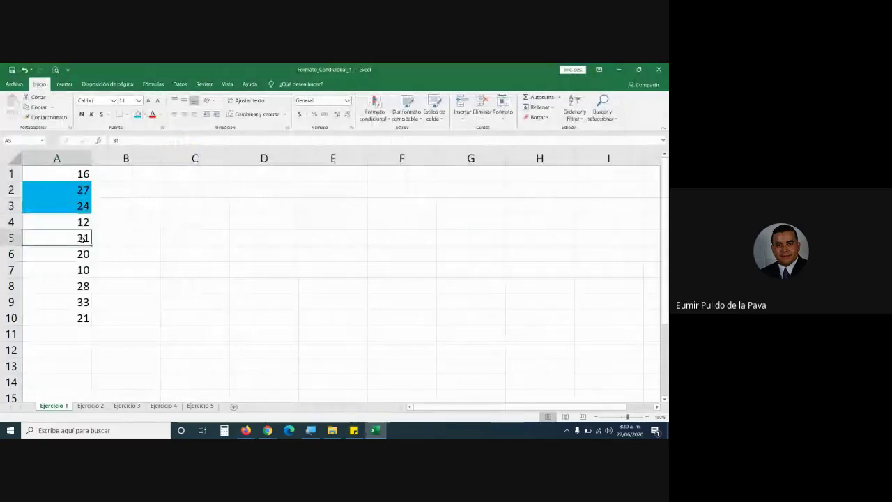
left_click(76, 254, "ctrl")
left_click(77, 286, "ctrl")
left_click(77, 318, "ctrl")
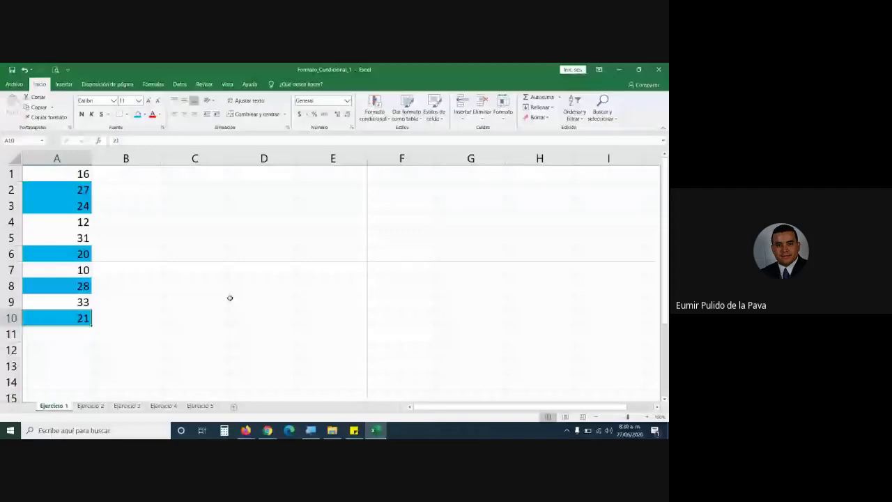
Change the value in A1 to 26 and manually fill the cell with light blue
key("ctrl+Home")
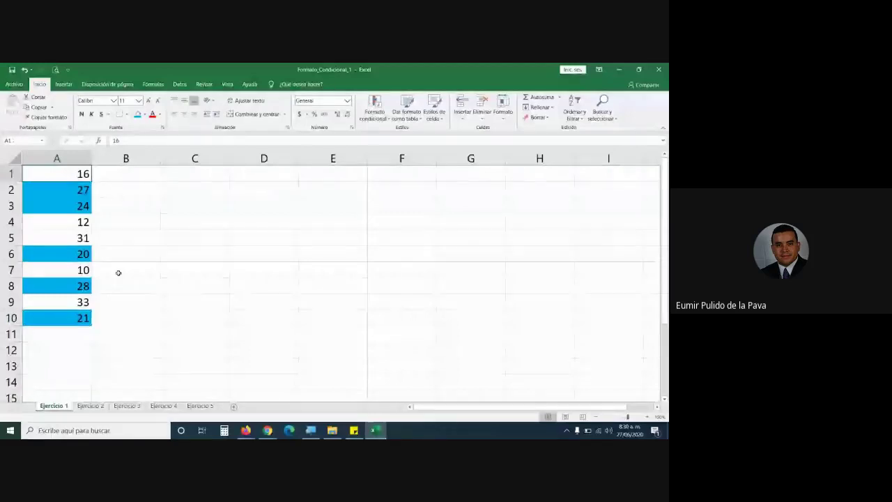
type("26")
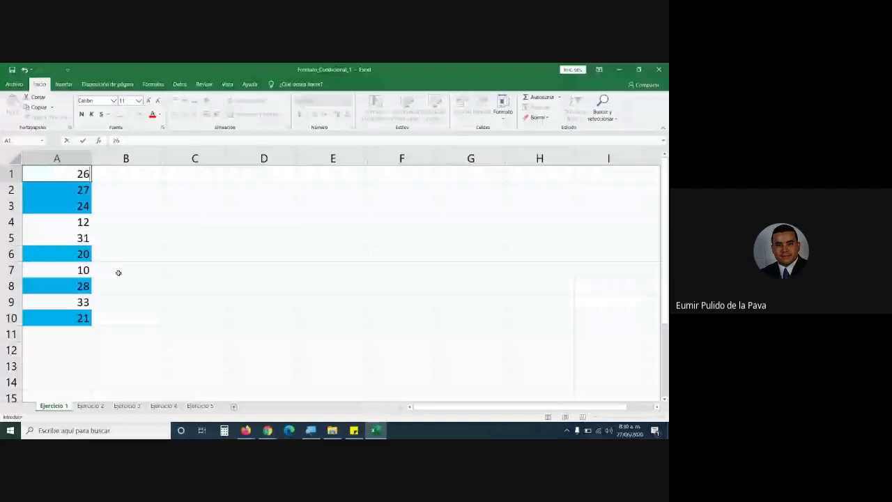
key("Return")
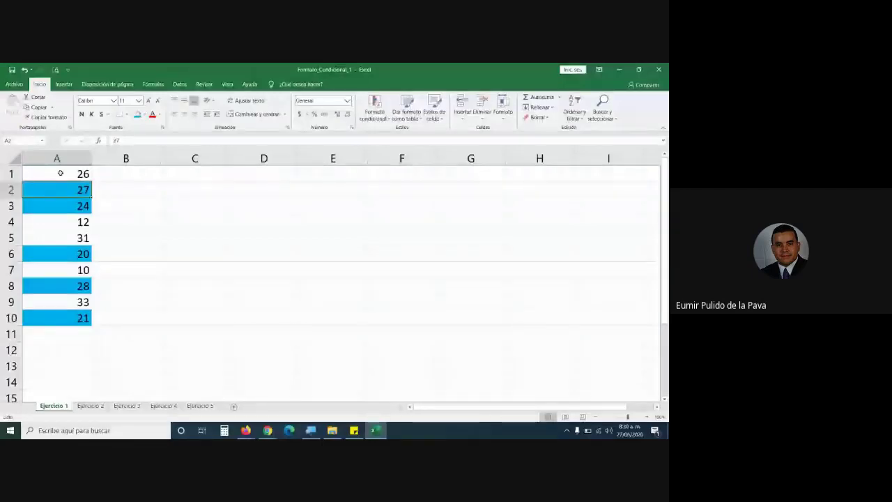
left_click(60, 173)
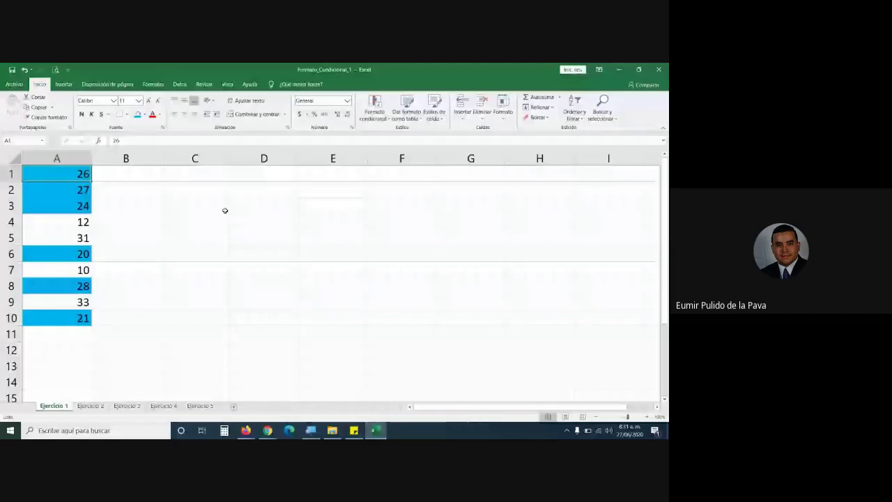
Change the value in A6 to 40 and remove the cell's fill color
left_click(89, 253)
type("40")
key("Return")
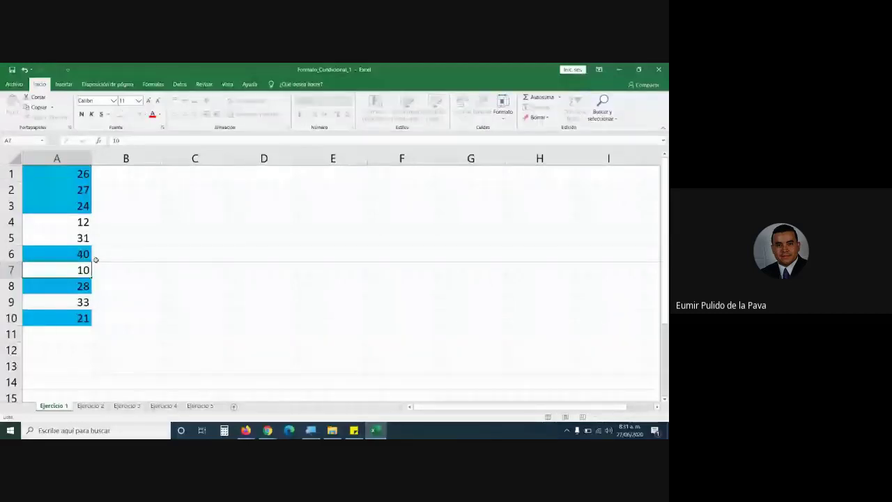
left_click(69, 255)
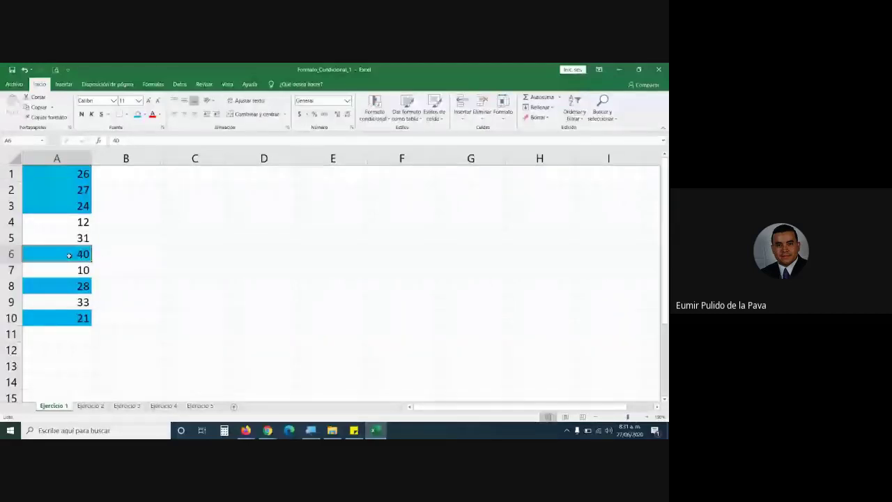
left_click(144, 115)
left_click(155, 196)
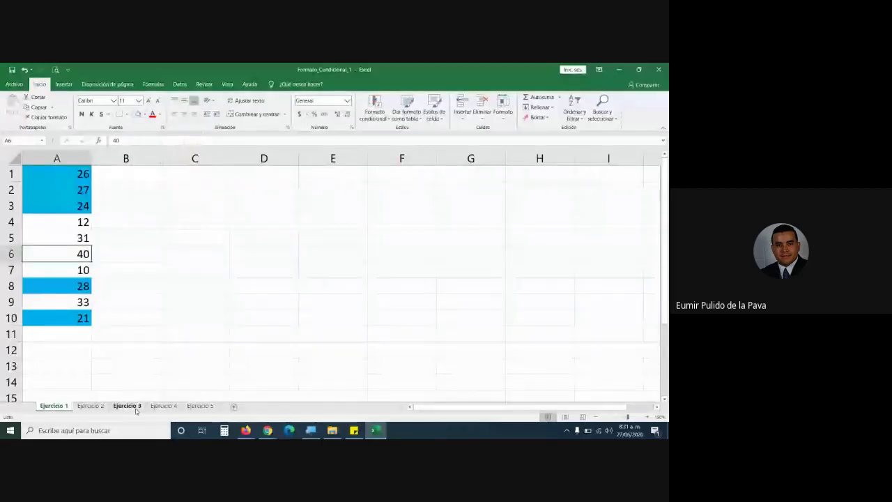
Change the value in A5 to 30 and manually fill the cell with light blue
left_click(81, 240)
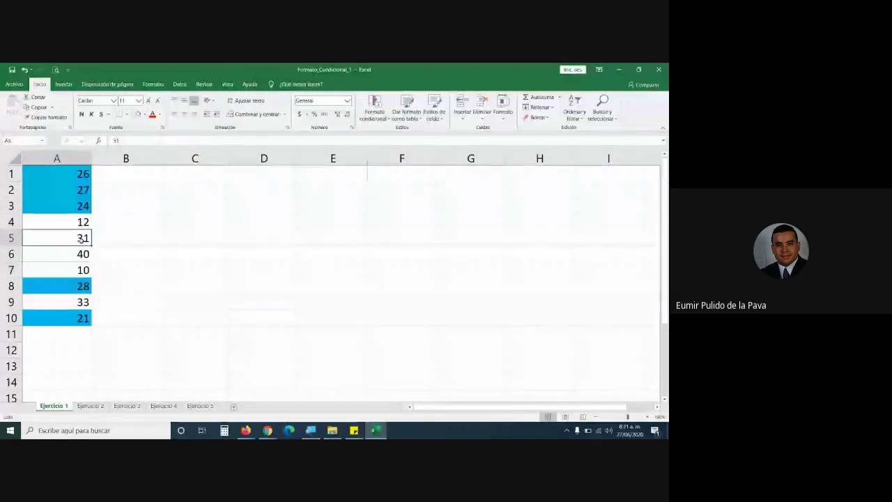
type("30")
key("Return")
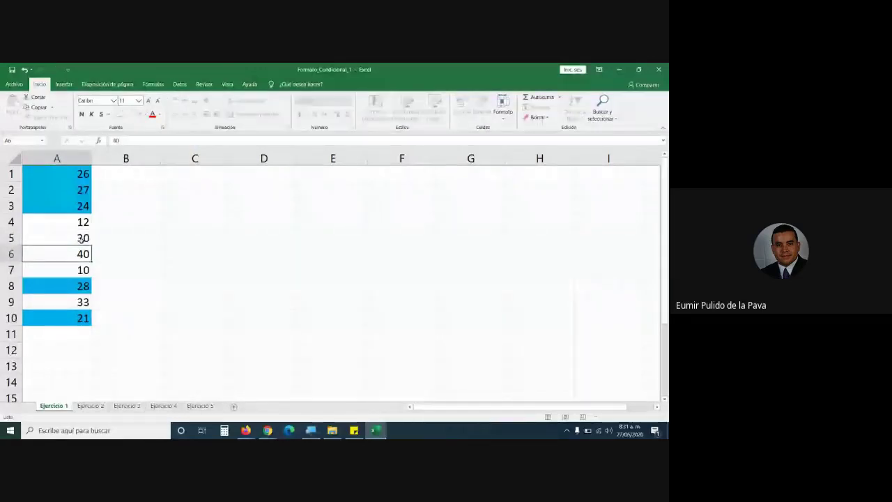
left_click(81, 239)
left_click(145, 115)
left_click(140, 319)
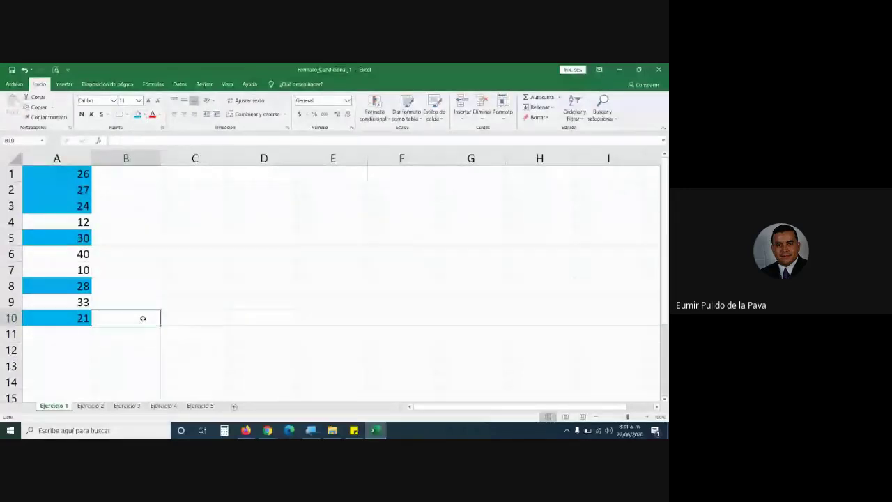
Clear the fill from A1:A10, copy the range and paste it below starting at A11 and again at A21
left_click_drag(56, 174, 62, 322)
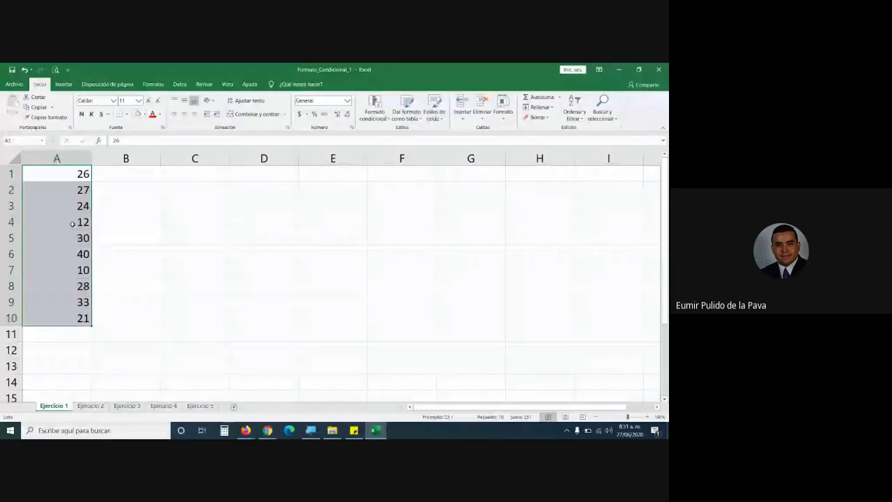
key("ctrl+c")
left_click(69, 337)
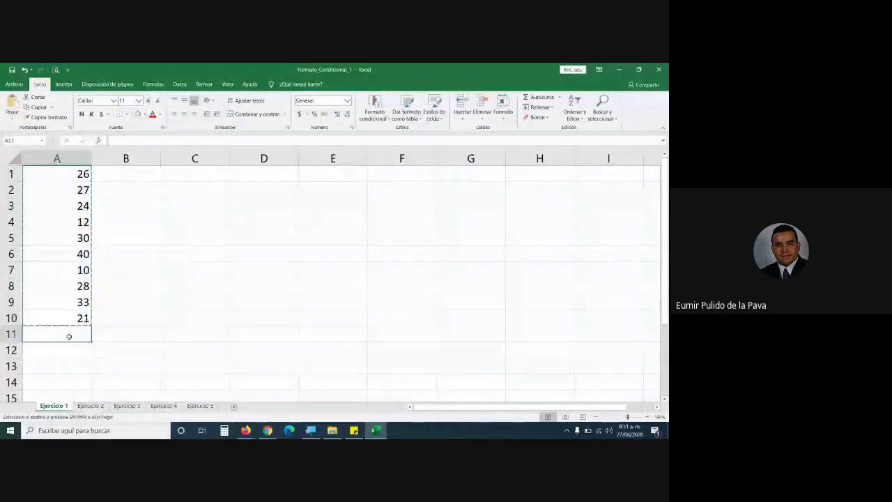
key("ctrl+v")
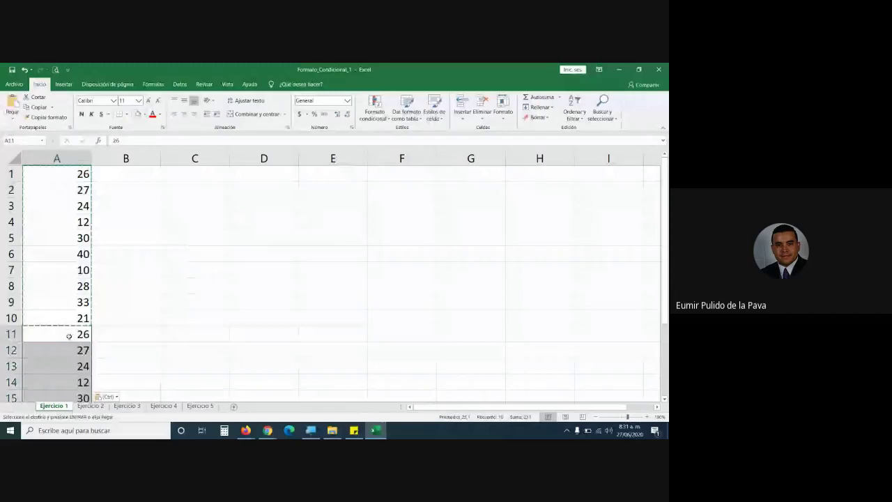
key("ctrl+Down")
key("Down")
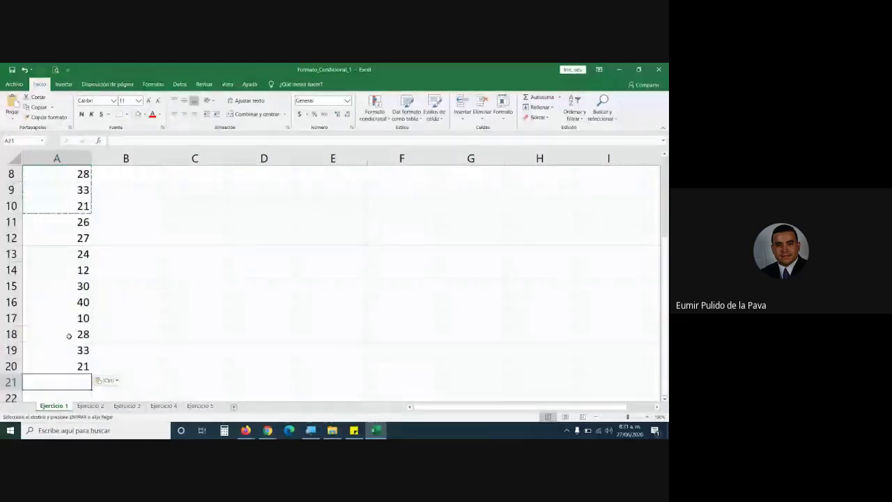
key("ctrl+v")
scroll(68, 321, "up", 3)
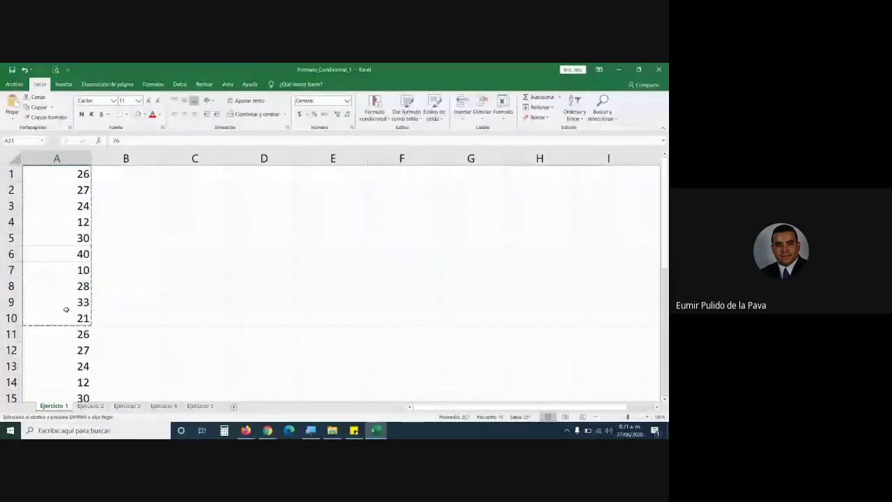
Select A1, A2, A3, A5, A8, A10 and A11 together and manually fill them with light blue
left_click(195, 206)
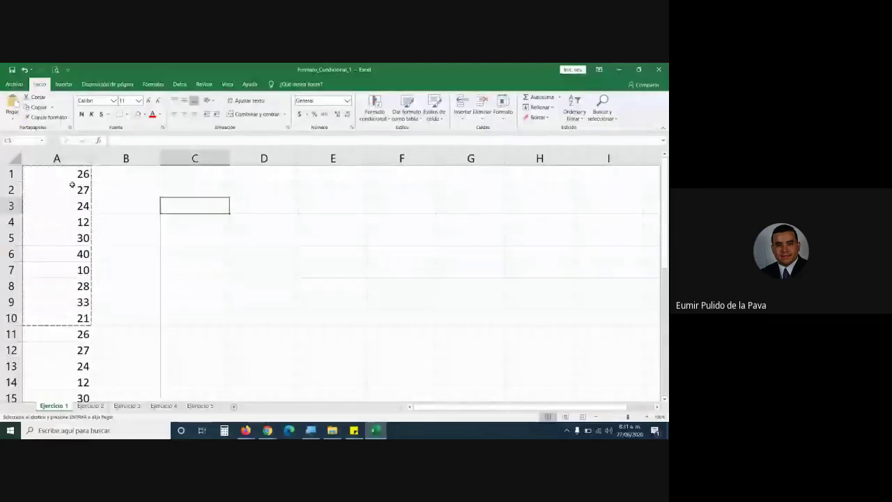
left_click(70, 176)
left_click(68, 189, "ctrl")
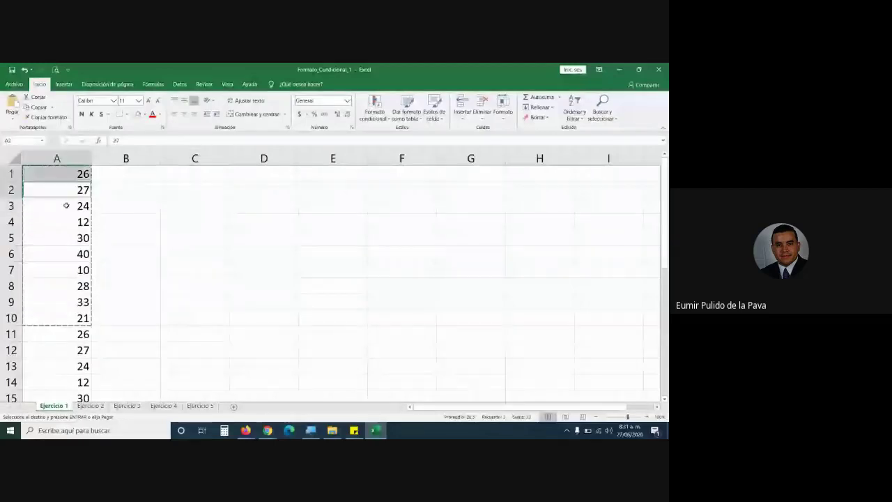
left_click(67, 205, "ctrl")
left_click(65, 238, "ctrl")
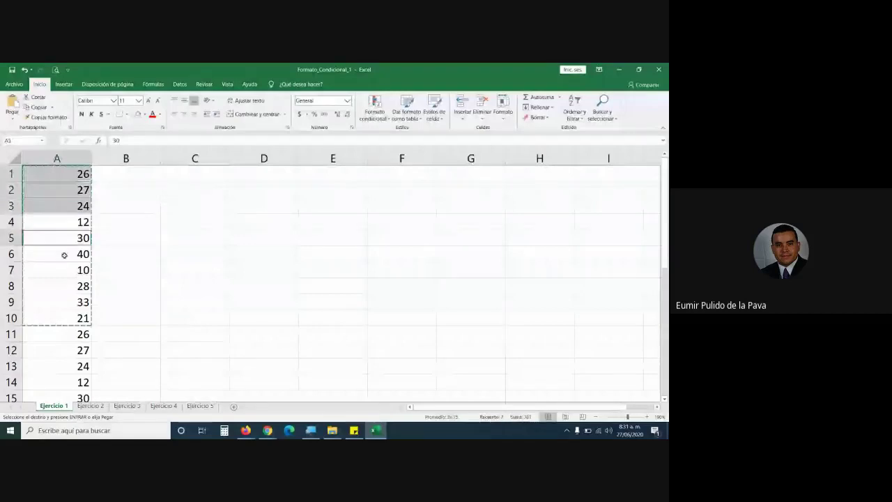
left_click(65, 285, "ctrl")
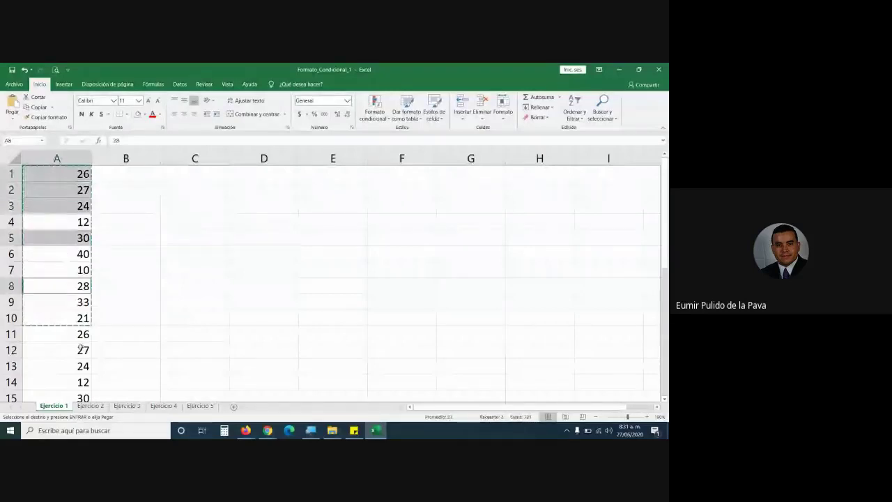
left_click(70, 318, "ctrl")
left_click(69, 334, "ctrl")
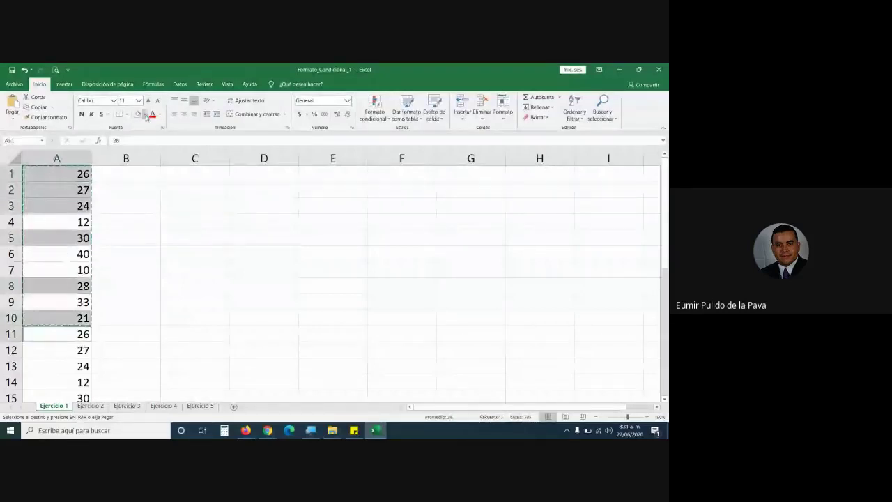
left_click(139, 115)
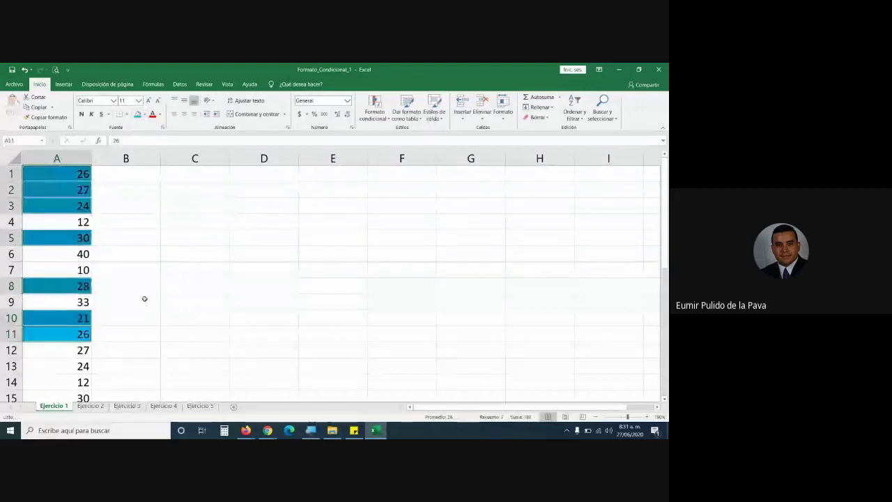
left_click(146, 302)
scroll(56, 254, "down", 2)
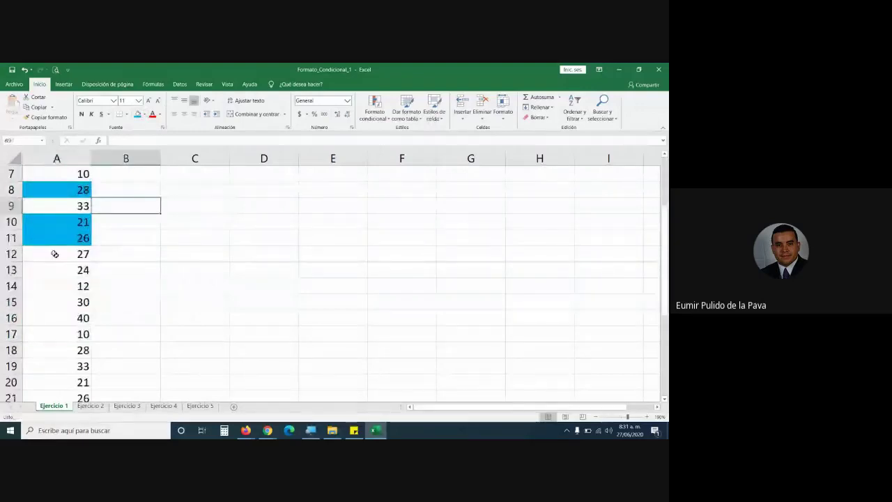
Manually fill cells A12 and A15 with light blue
left_click(54, 254)
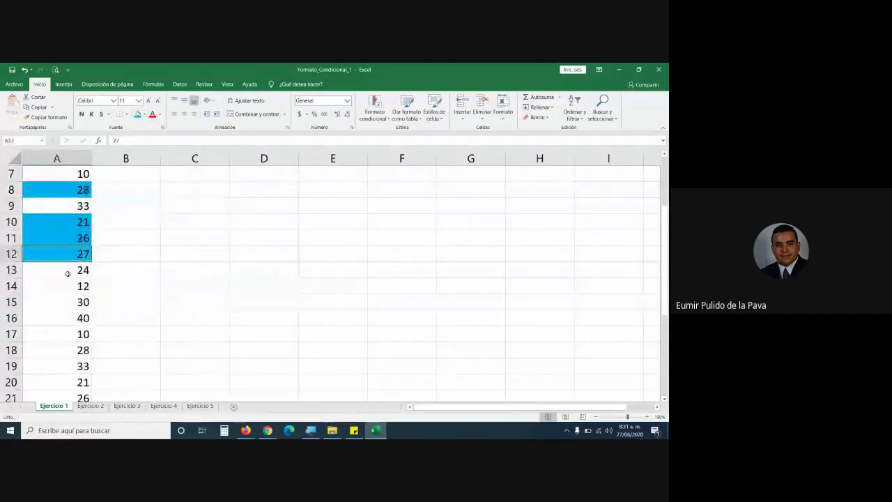
scroll(70, 278, "down", 2)
scroll(72, 280, "up", 2)
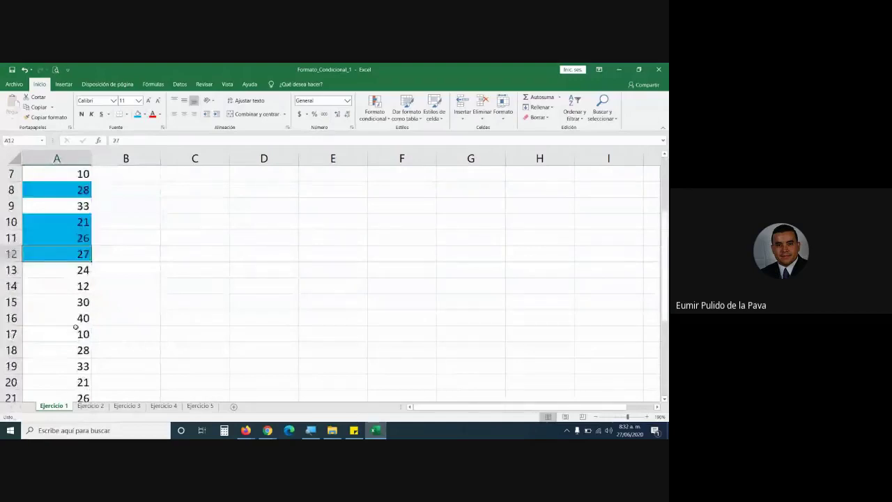
scroll(62, 249, "down", 1)
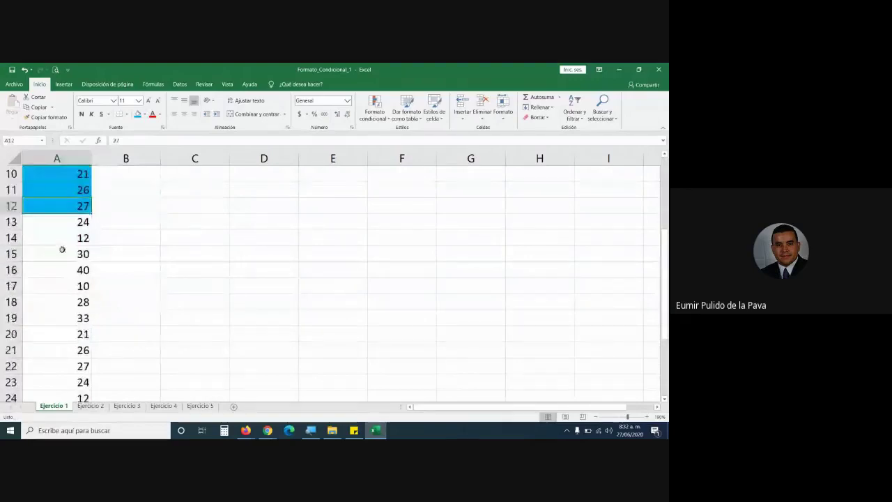
left_click(62, 249)
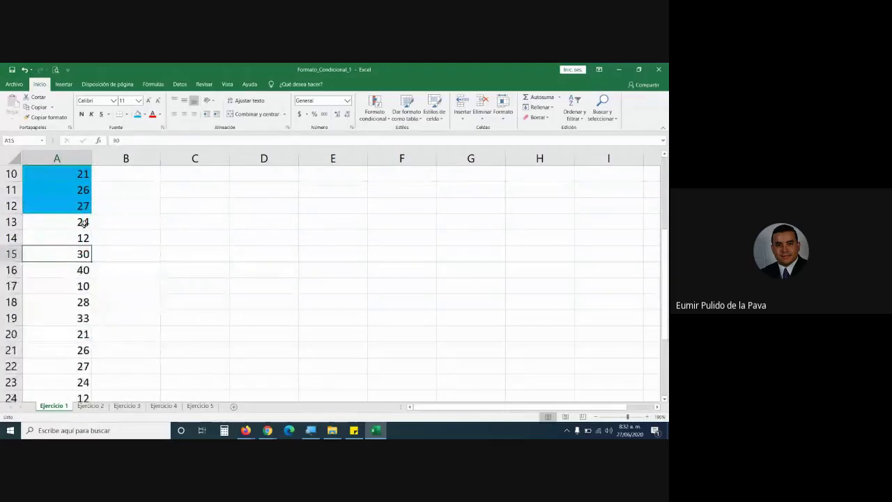
left_click(136, 117)
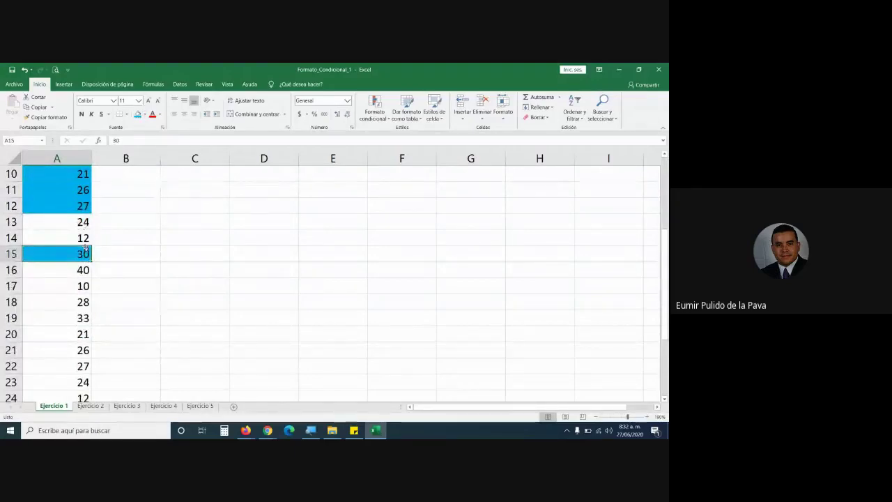
Remove the fill color from the whole of column A
scroll(82, 225, "up", 3)
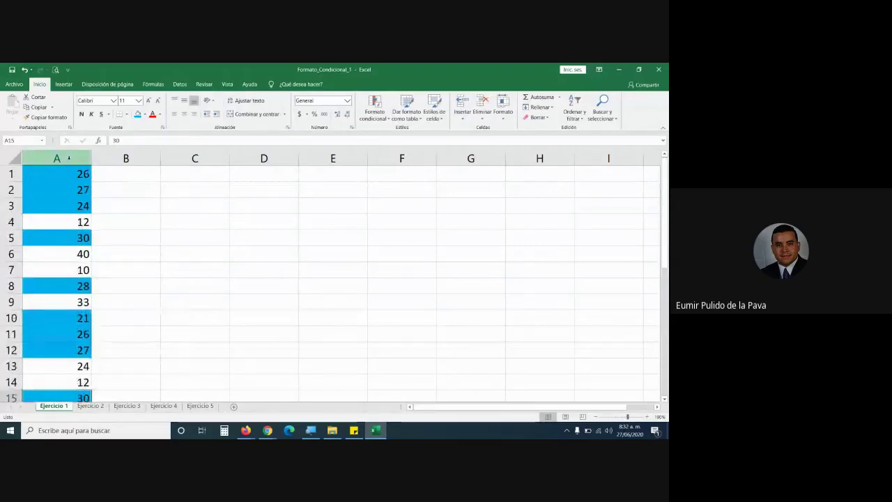
left_click(57, 158)
left_click(144, 114)
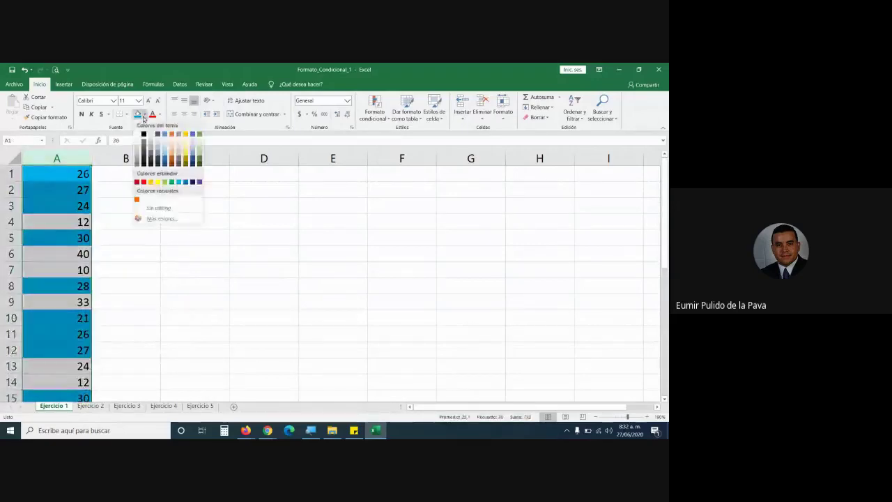
left_click(158, 207)
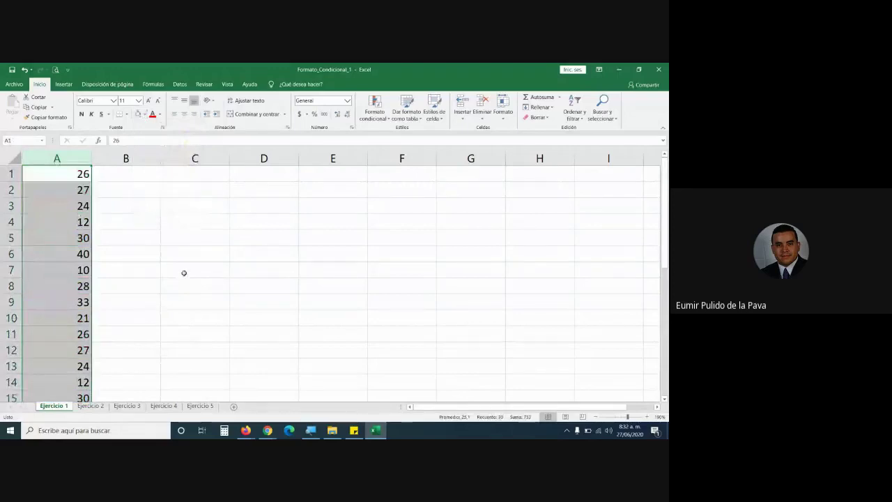
Undo the fill changes and the two copies of the list pasted below A10, and clear the copy selection
key("ctrl+z")
key("ctrl+z")
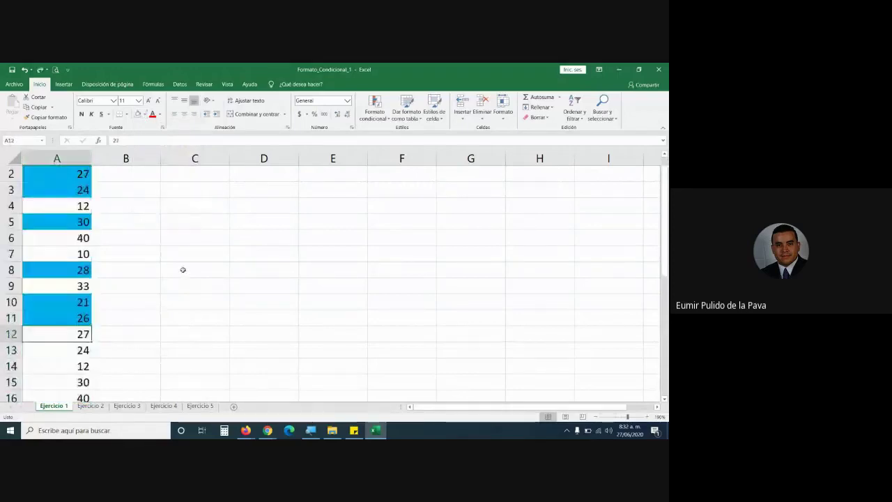
key("ctrl+z")
scroll(57, 221, "down", 2)
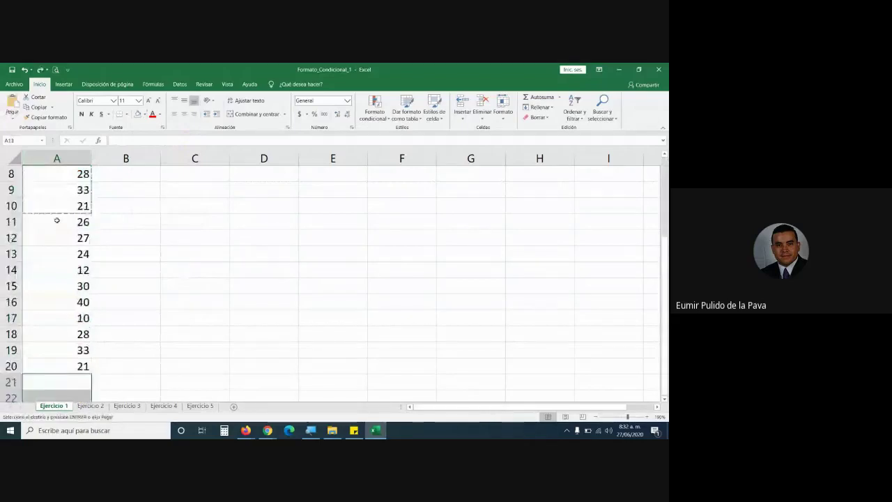
key("ctrl+z")
scroll(57, 221, "up", 3)
left_click(147, 222)
key("Escape")
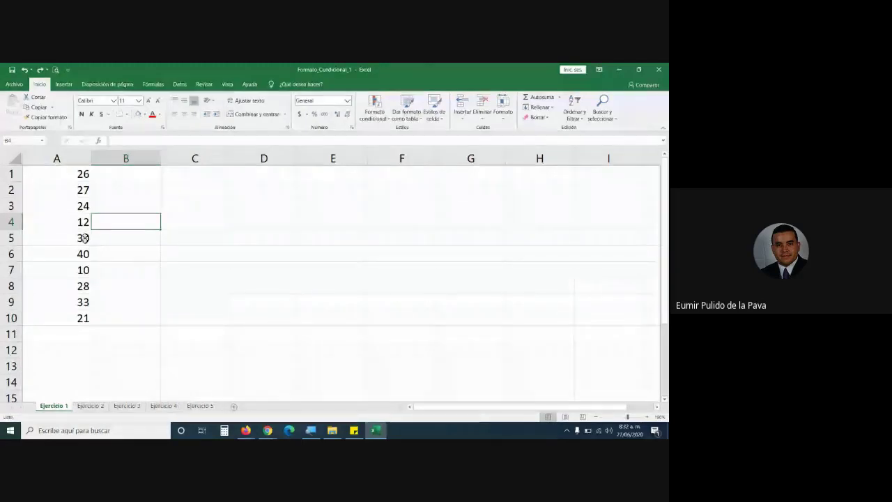
scroll(76, 303, "down", 2)
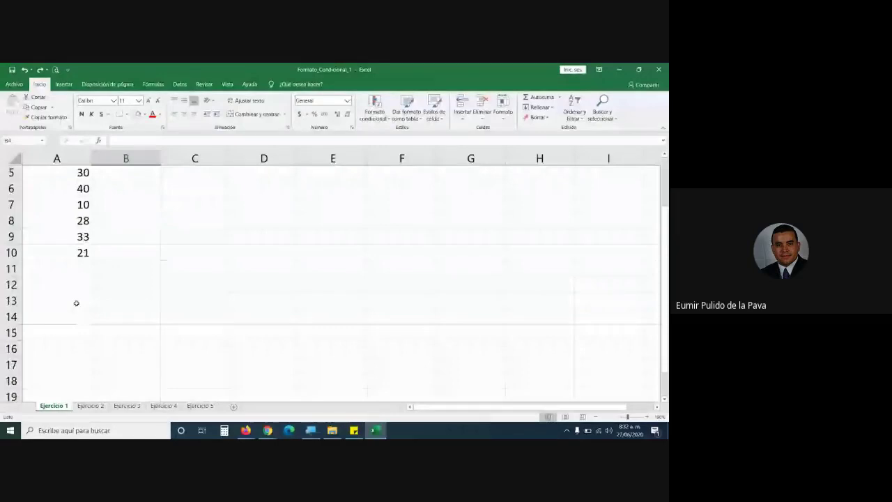
scroll(76, 302, "down", 10)
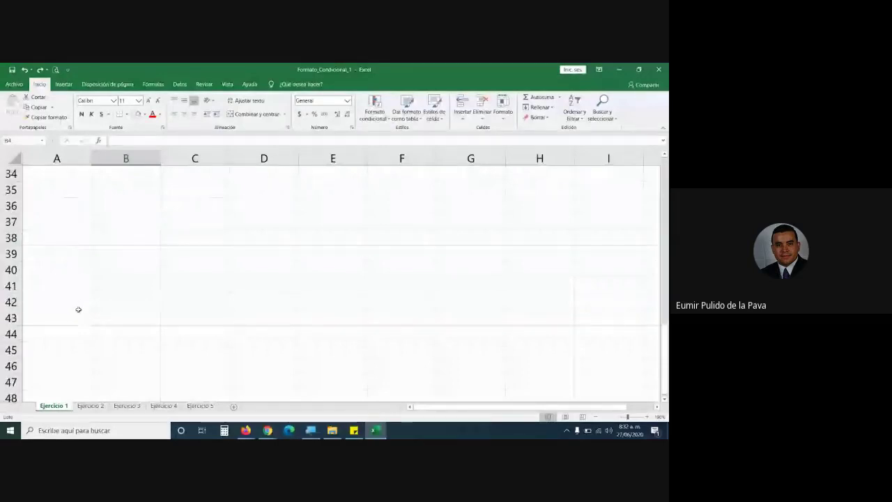
scroll(70, 334, "down", 3)
scroll(68, 340, "up", 14)
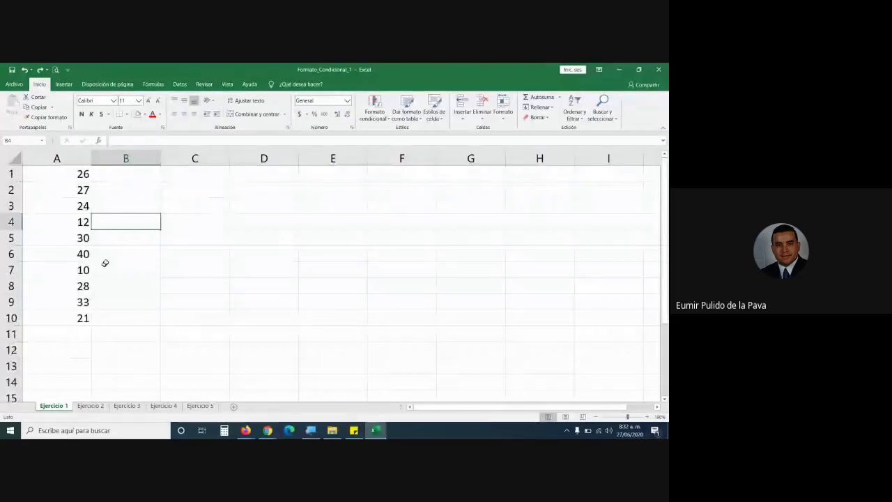
Select A1:A10, switch to the Google Meet window in Chrome to read the meeting chat, and return to the Excel workbook
left_click(70, 178)
left_click_drag(70, 179, 59, 318)
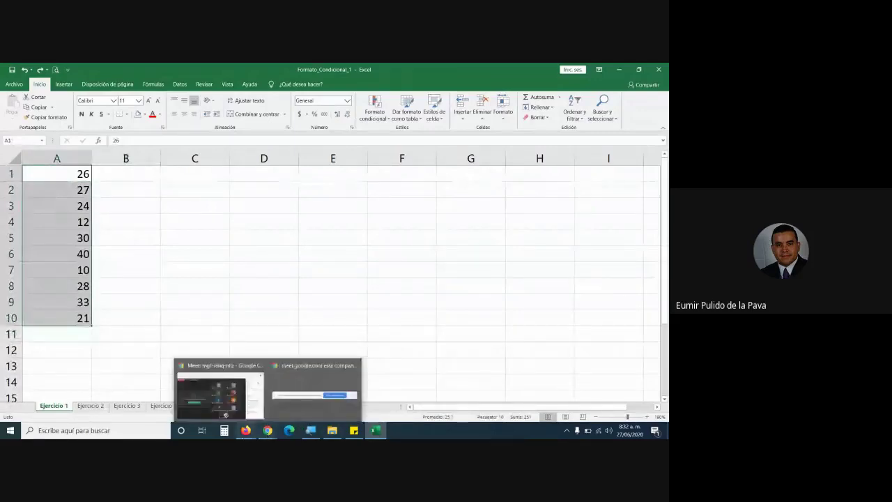
left_click(269, 432)
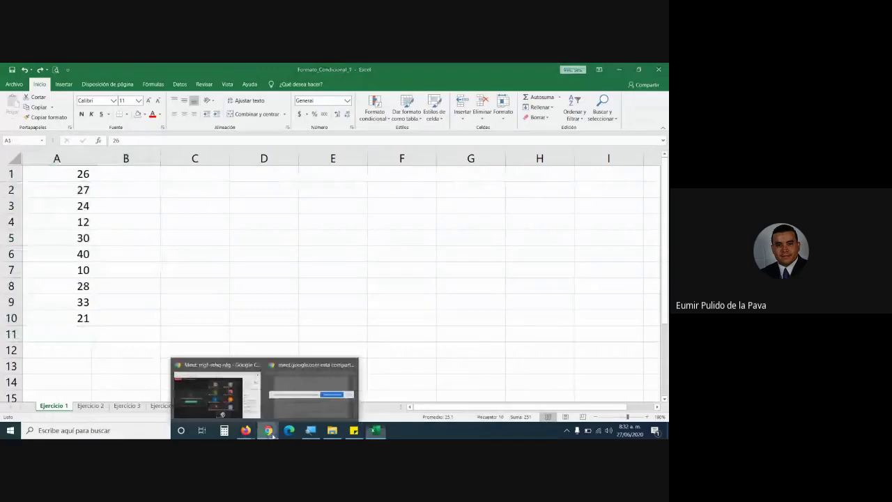
left_click(217, 394)
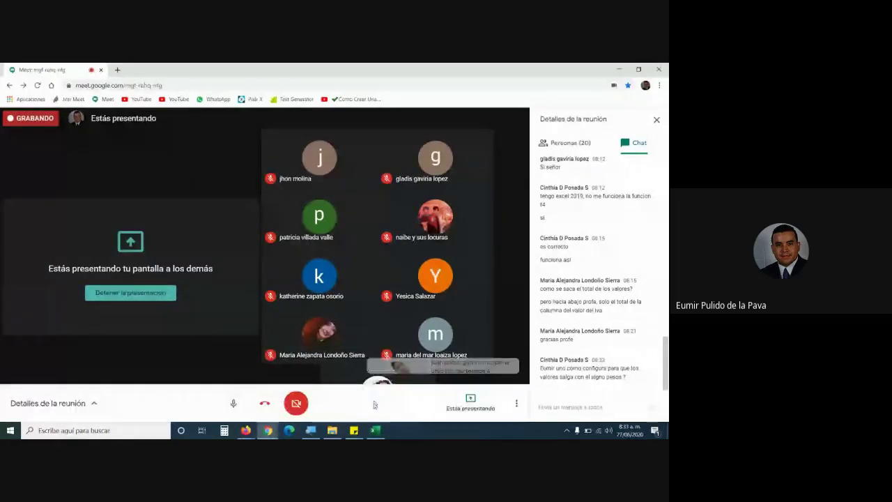
left_click(376, 430)
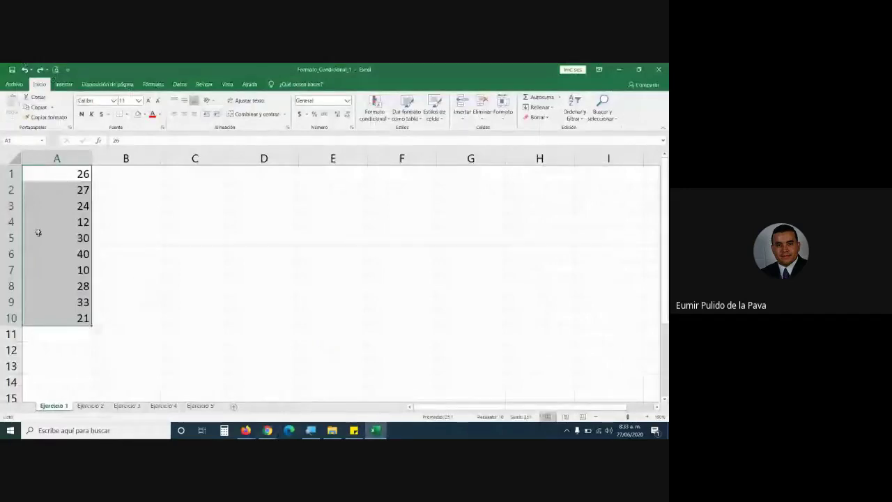
Format the values in A1:A10 as Moneda, and change them to an accounting-style format with no decimals
left_click_drag(56, 174, 60, 319)
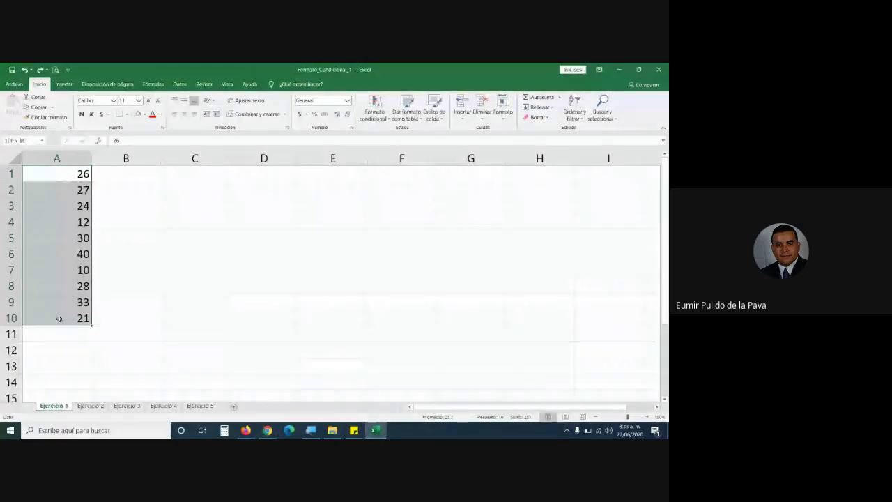
key("super+plus")
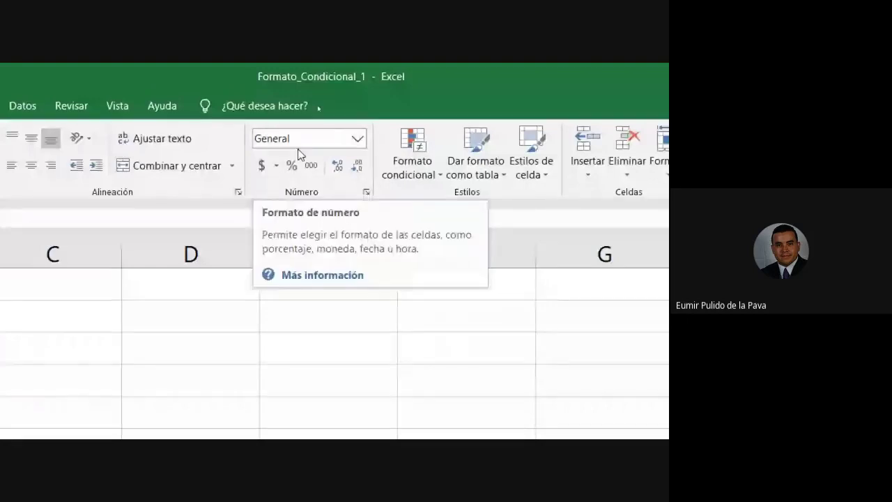
left_click(357, 139)
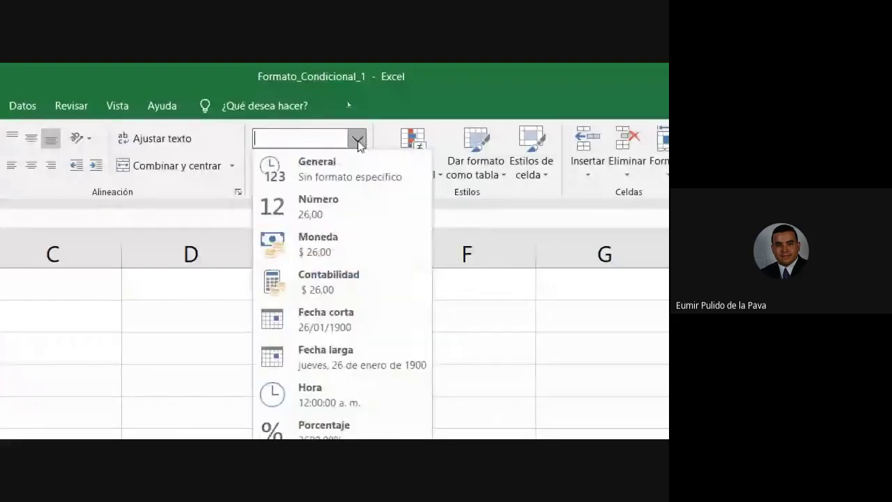
left_click(330, 249)
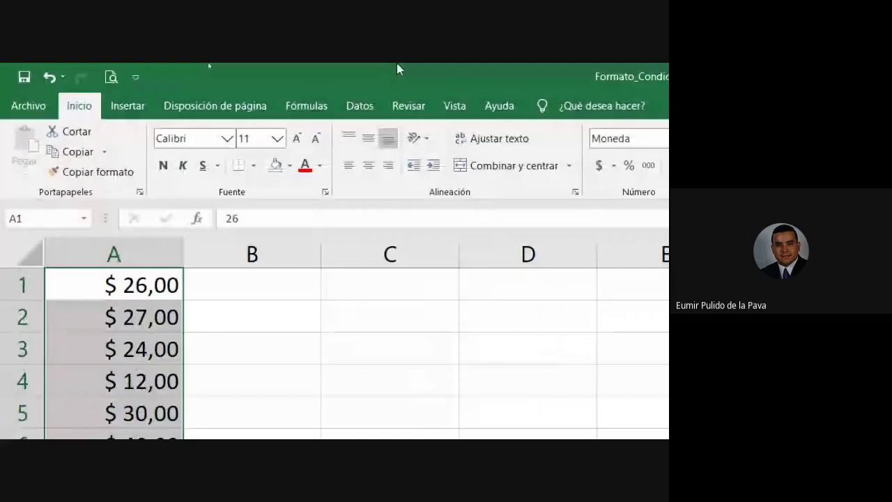
left_click(333, 138)
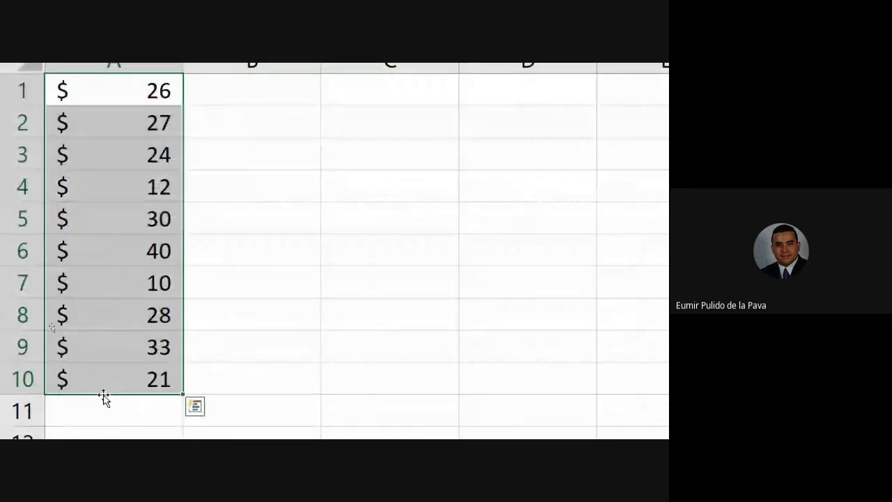
Enter 1,5 in cell C3 as an example of a decimal value
left_click(401, 152)
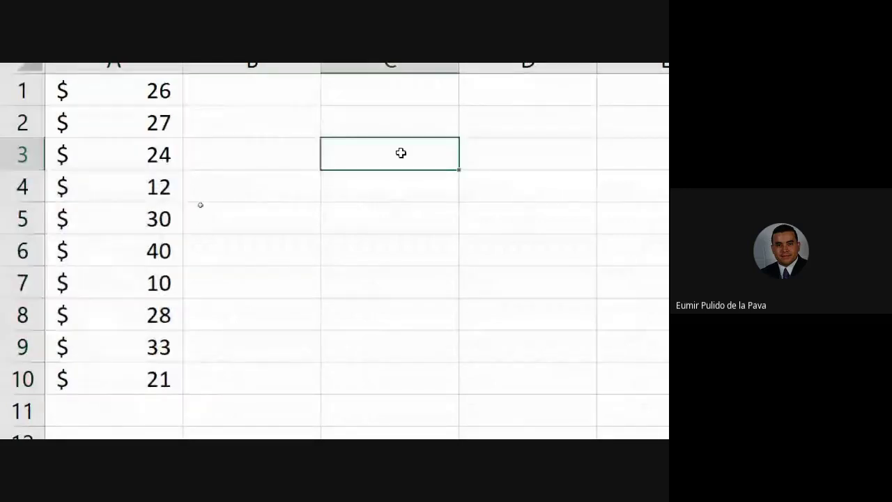
type("1,5")
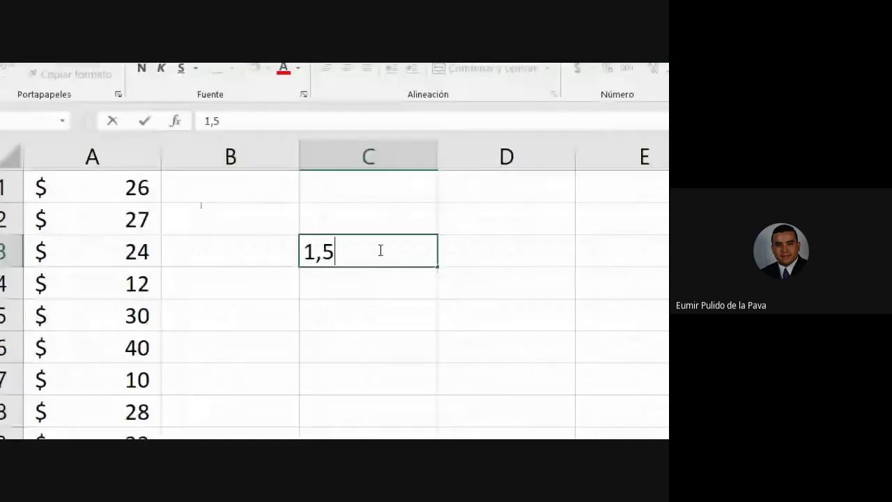
key("ctrl+Return")
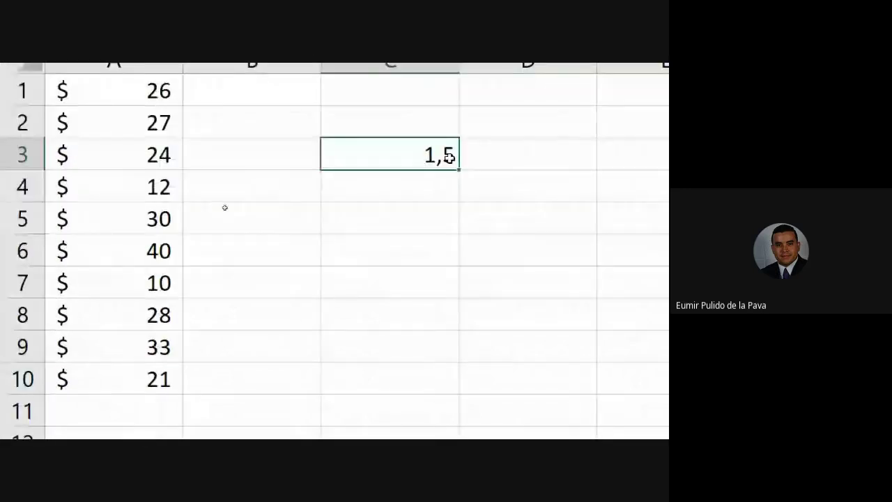
Enter 26500,5 in A1 and decrease its displayed decimals to none
left_click(136, 84)
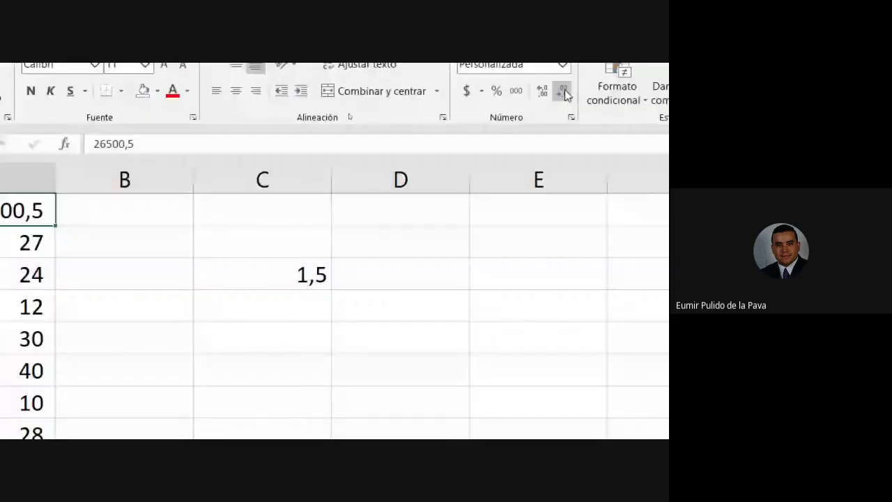
left_click(563, 93)
left_click(288, 294)
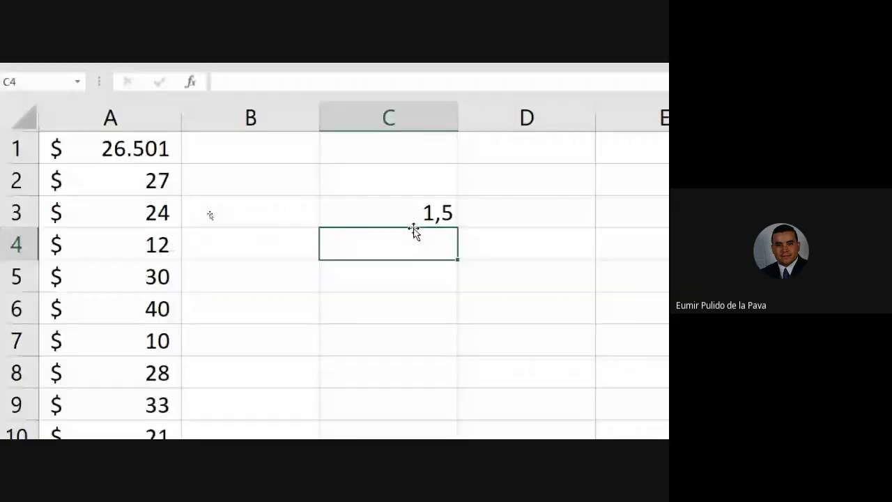
Delete the example value in C3 and set A1 to 26
left_click(447, 212)
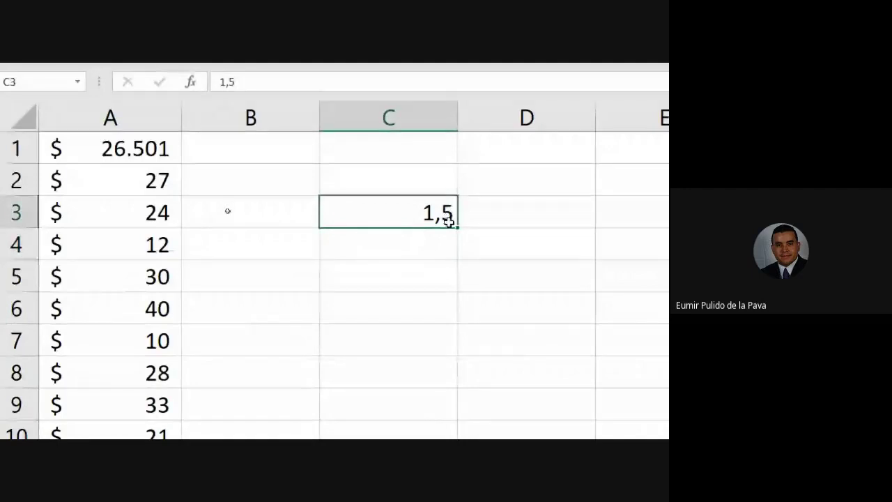
key("Delete")
left_click_drag(119, 146, 117, 303)
left_click(138, 149)
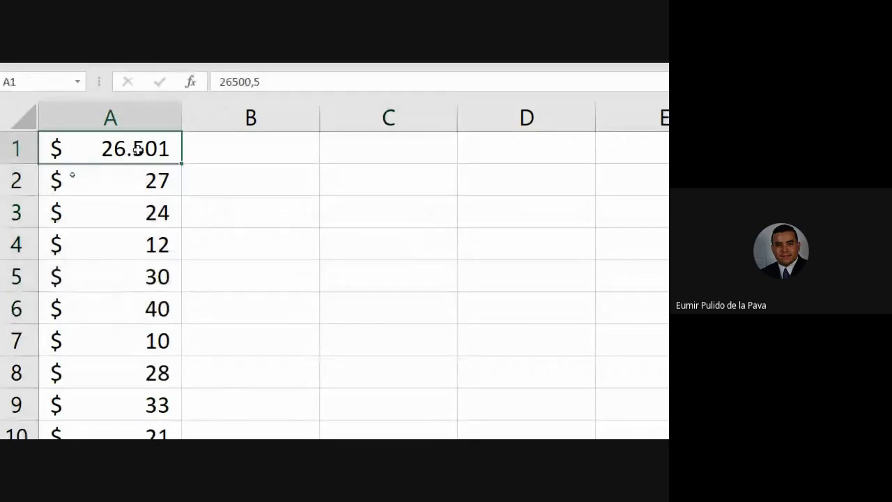
type("26")
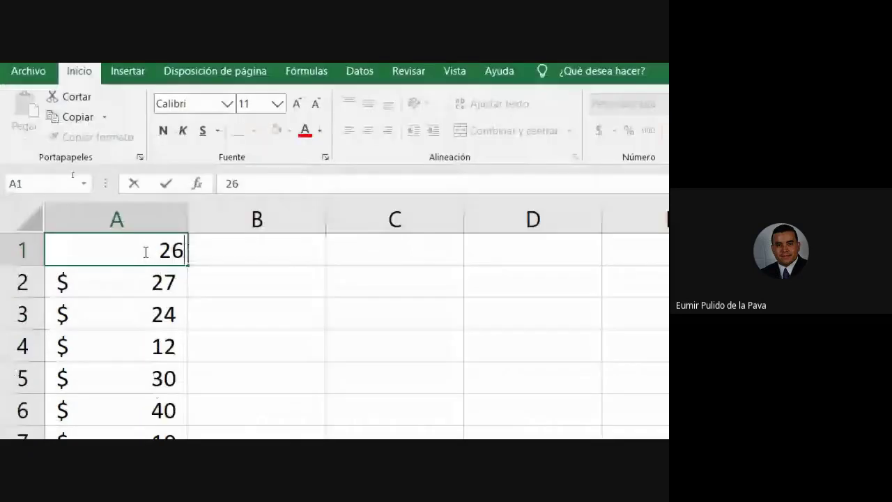
key("Return")
Format A1:A10 as Contabilidad and switch its accounting symbol to € Euro (€ 123)
left_click_drag(146, 252, 148, 392)
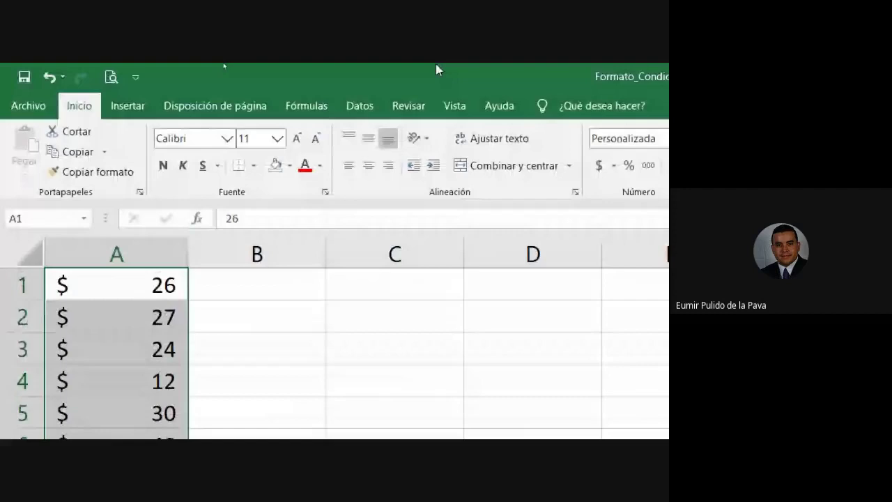
left_click(327, 139)
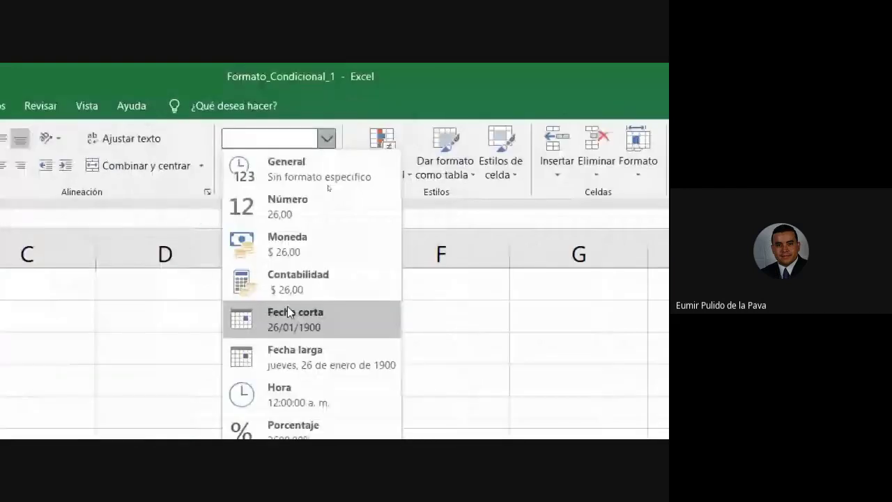
left_click(290, 284)
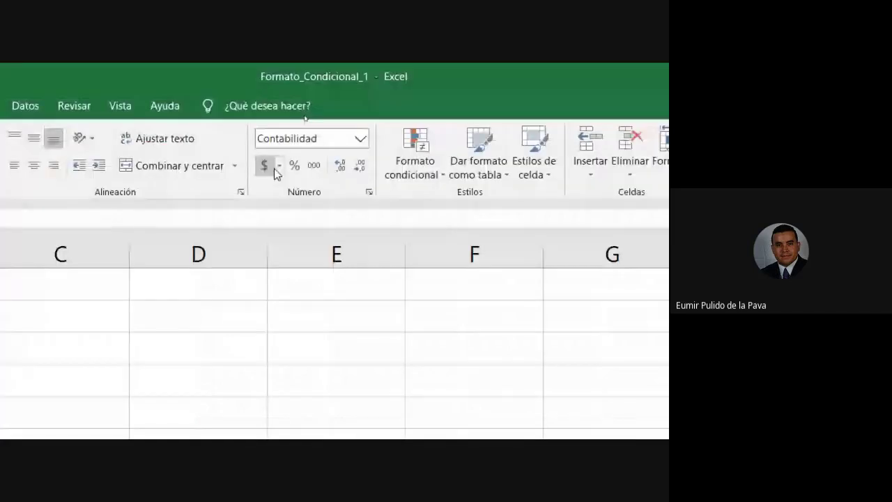
left_click(279, 166)
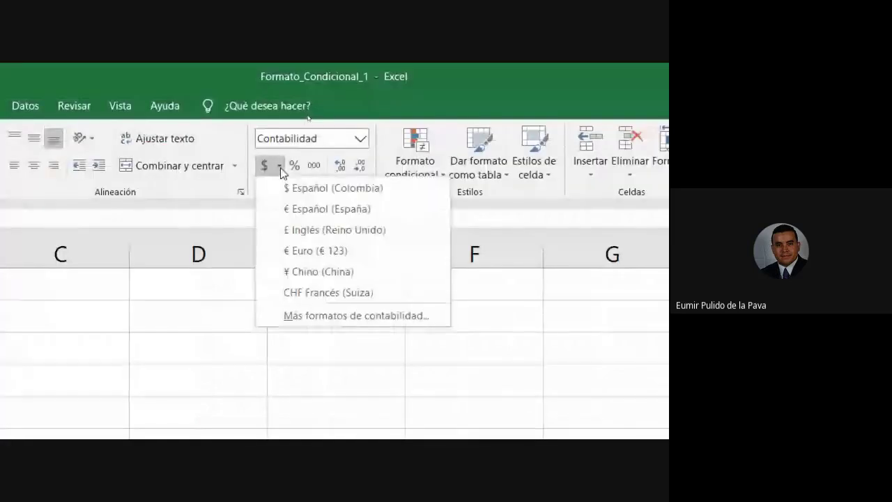
left_click(316, 251)
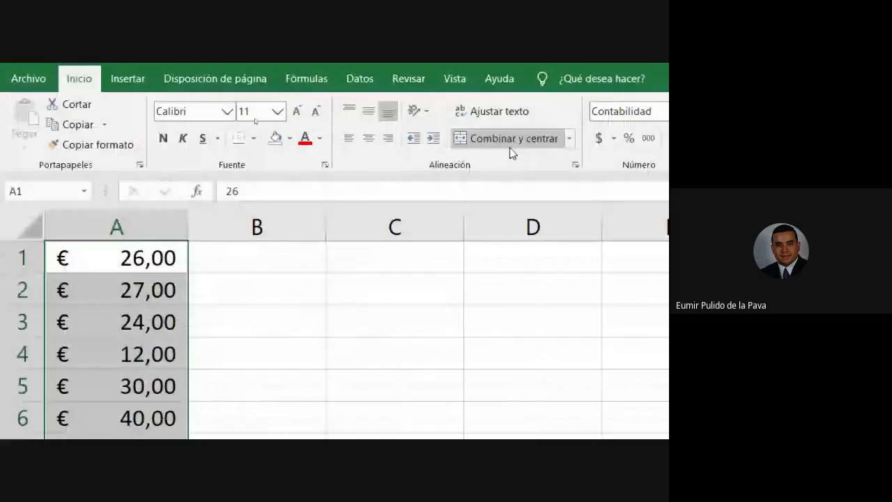
Try the £ Inglés (Reino Unido) accounting symbol on A1:A10 and return the cells to the General format
left_click(614, 138)
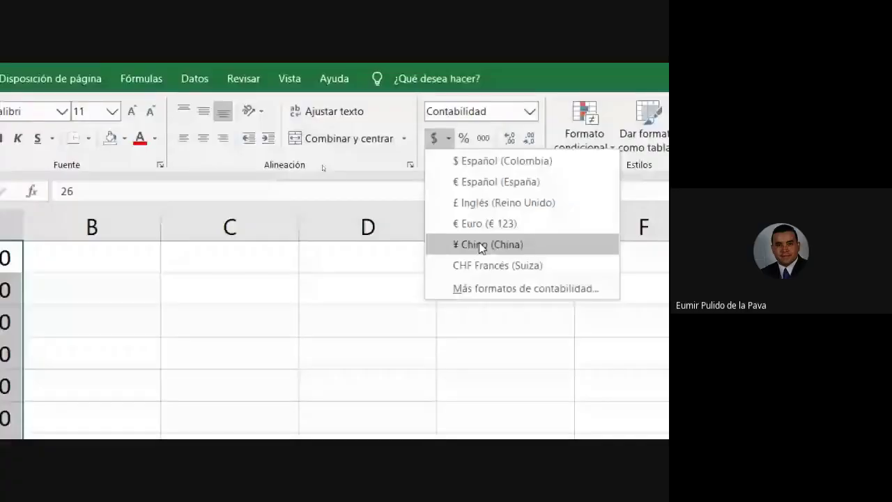
left_click(504, 202)
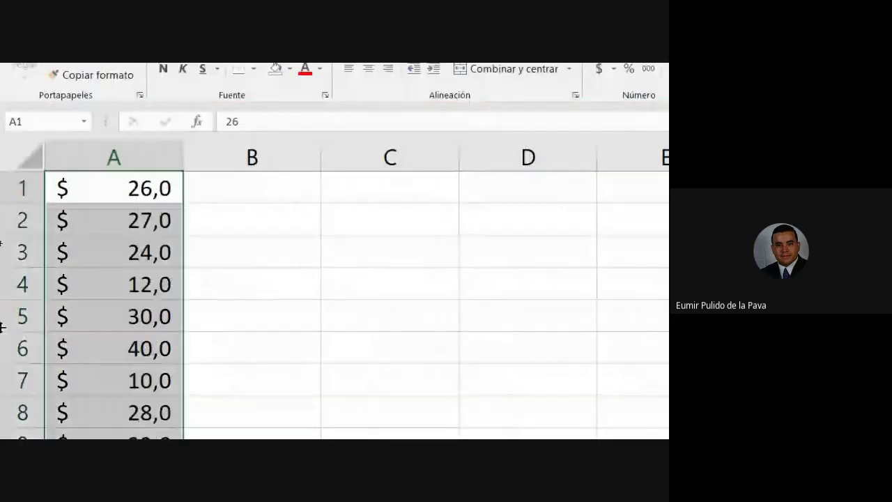
key("ctrl+shift+4")
key("ctrl+shift+asciitilde")
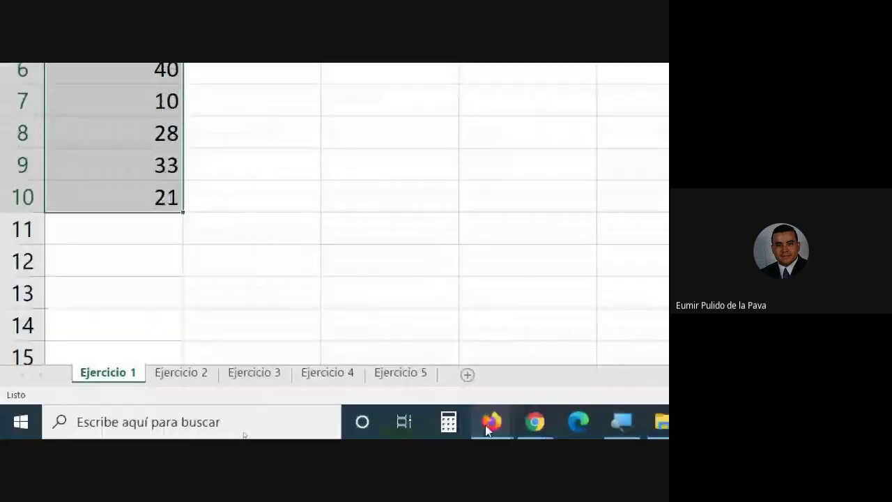
Zoom the Lupa magnifier out to show the whole screen and check the Google Meet chat for student messages
left_click(487, 428)
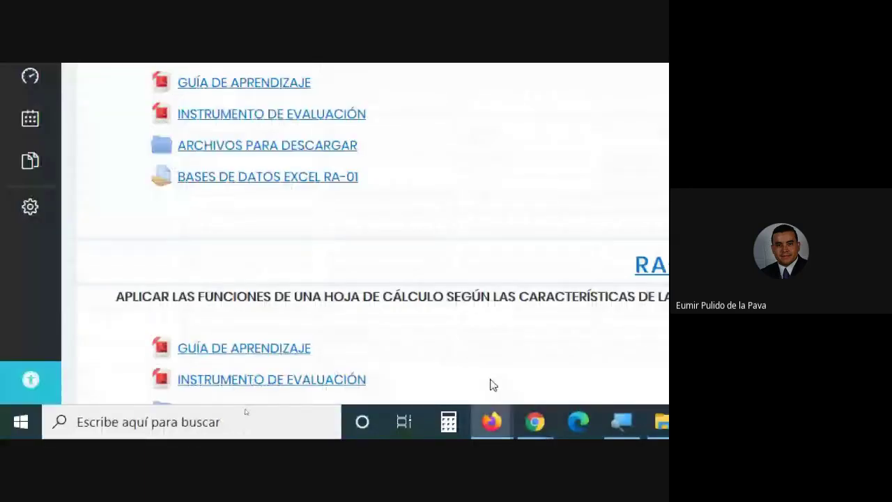
left_click(535, 413)
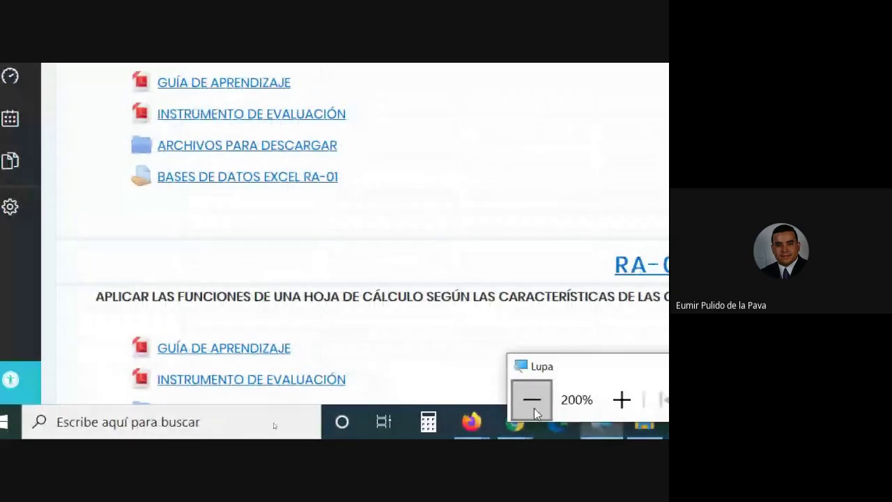
left_click(534, 411)
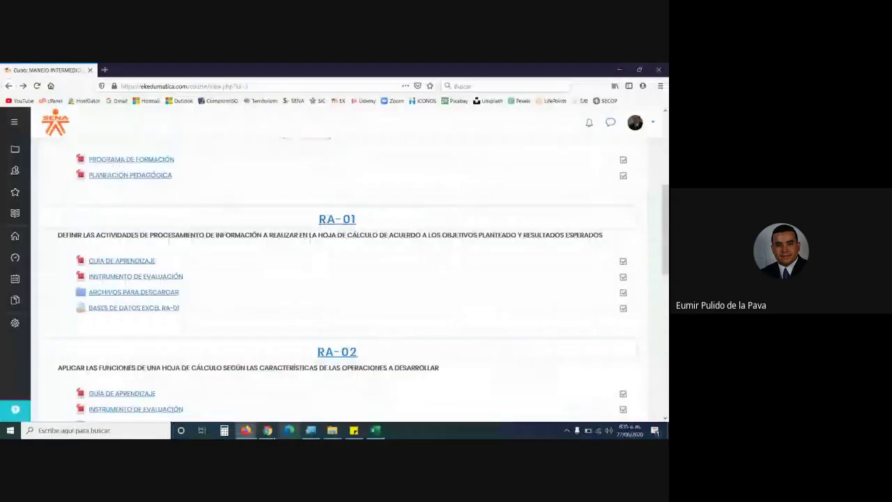
left_click(271, 432)
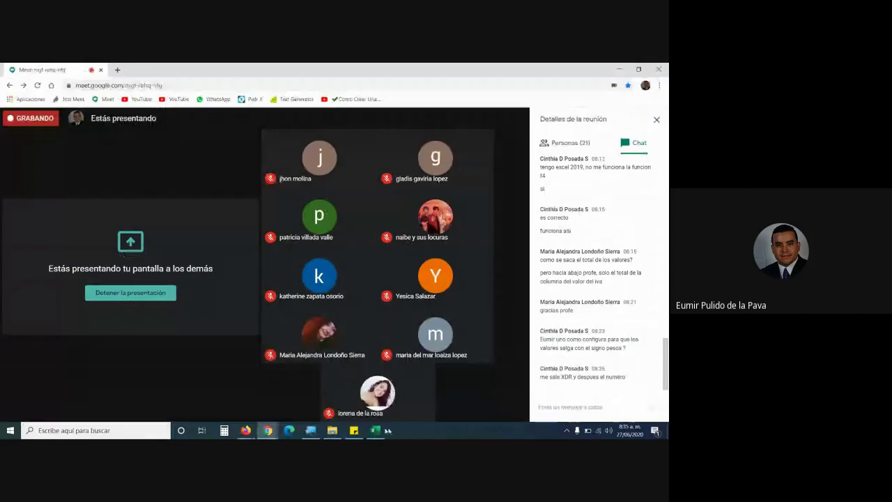
Return to Excel, open the cell format settings for A1:A10 and choose the Contabilidad category
left_click(375, 430)
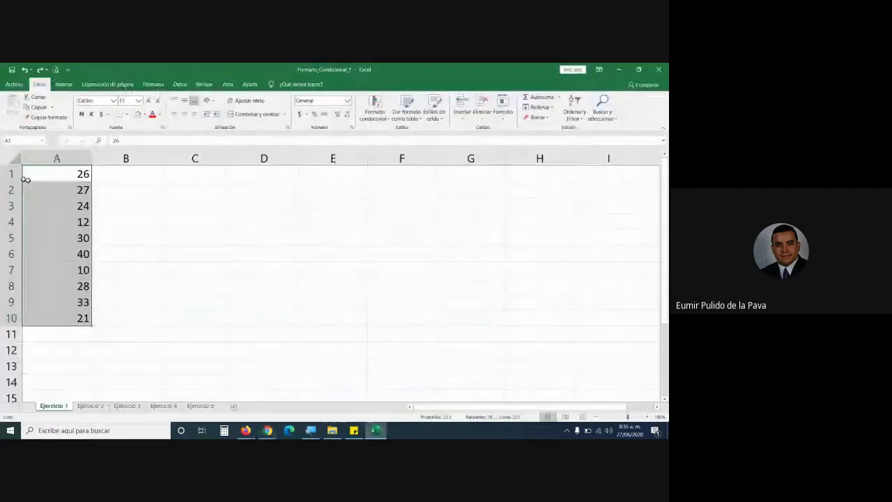
left_click_drag(26, 179, 55, 314)
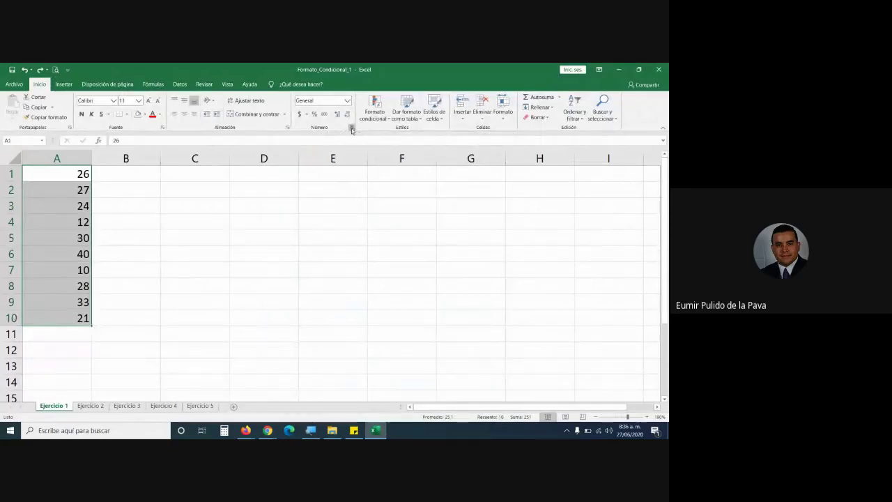
left_click(351, 128)
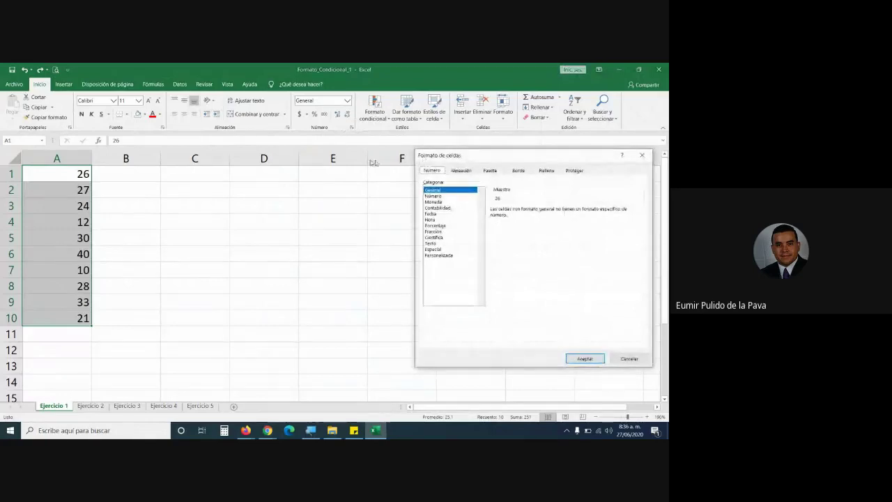
left_click_drag(442, 156, 134, 147)
left_click(143, 199)
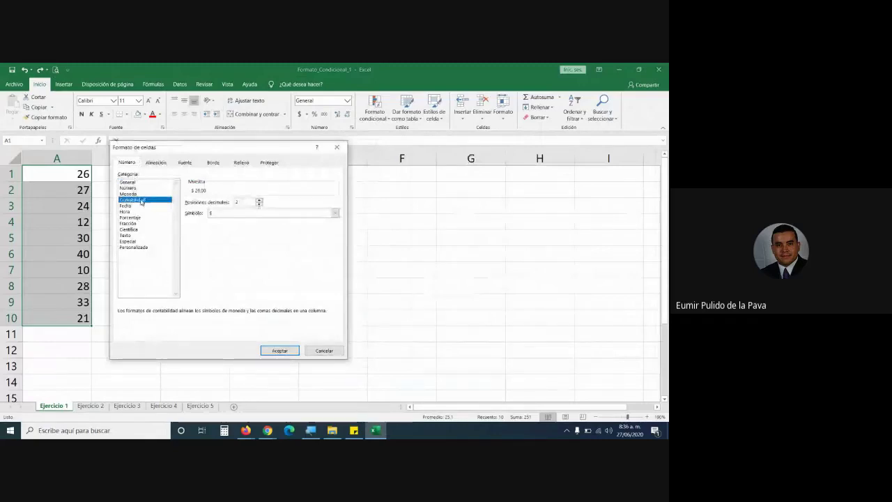
Browse the currency symbols for the Contabilidad format and choose $ Español (Colombia)
left_click(239, 213)
scroll(237, 283, "down", 1)
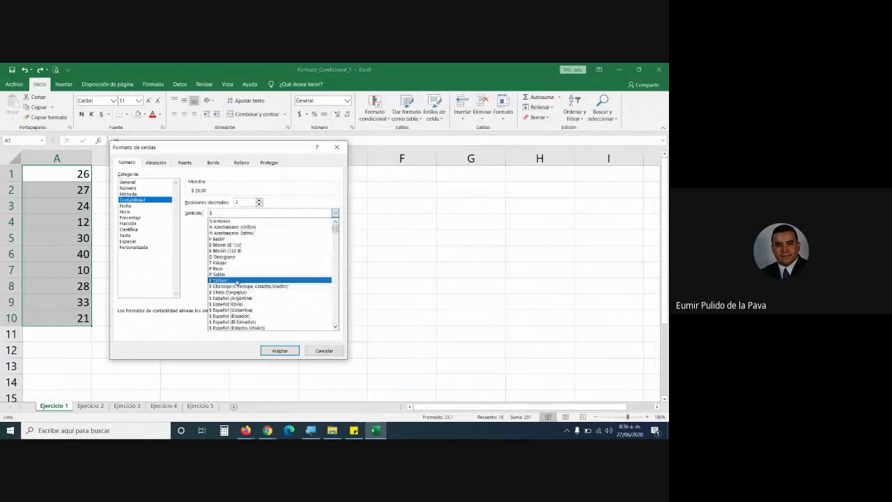
scroll(237, 282, "down", 10)
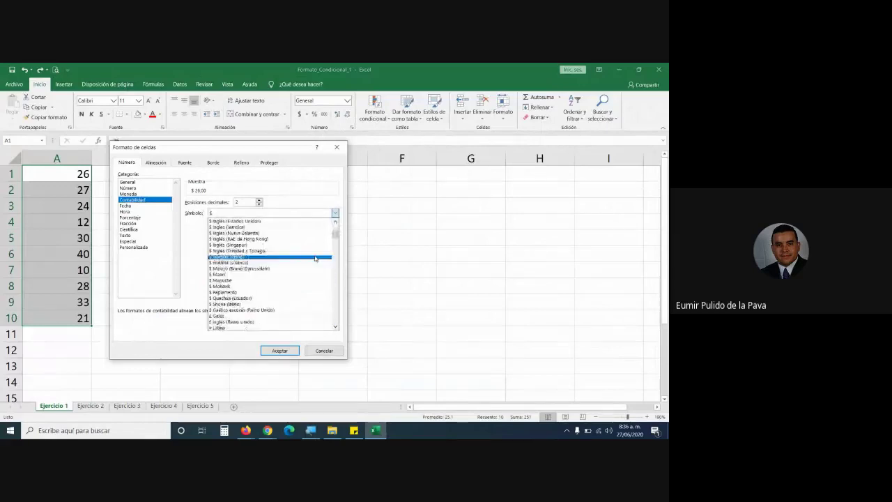
left_click_drag(336, 237, 343, 267)
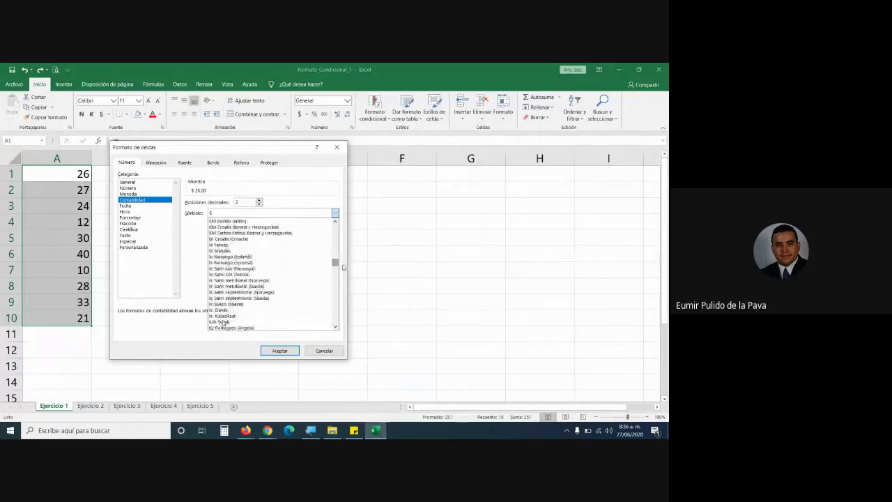
scroll(265, 260, "up", 1)
scroll(248, 292, "up", 2)
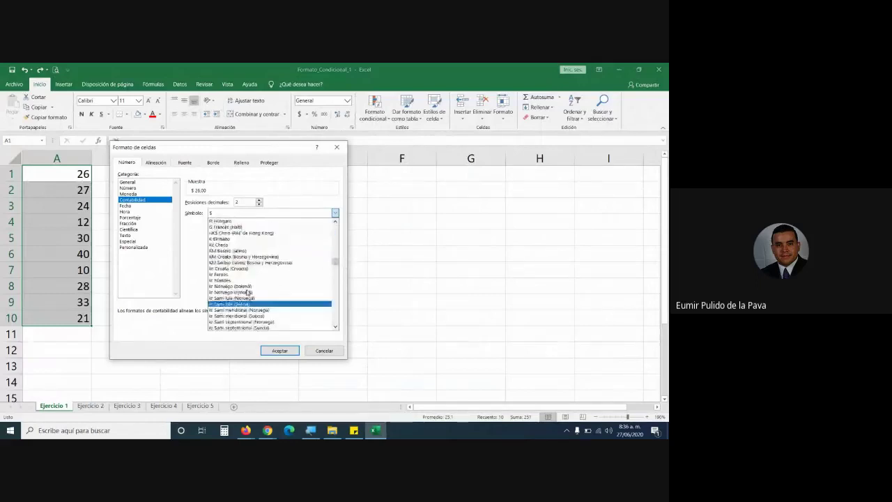
scroll(313, 255, "up", 4)
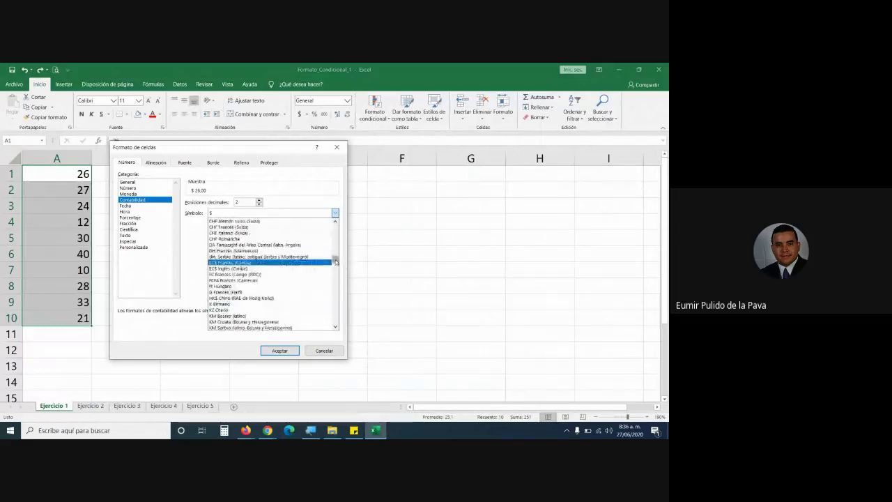
left_click_drag(335, 260, 342, 235)
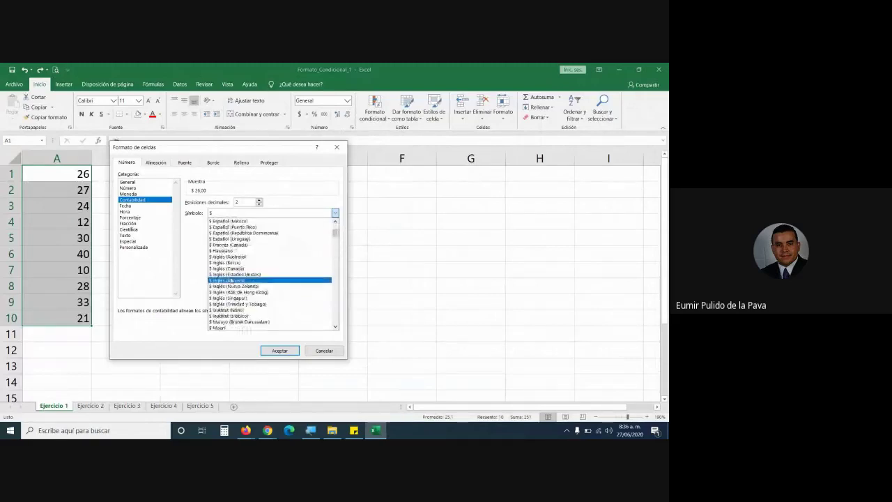
scroll(230, 265, "up", 1)
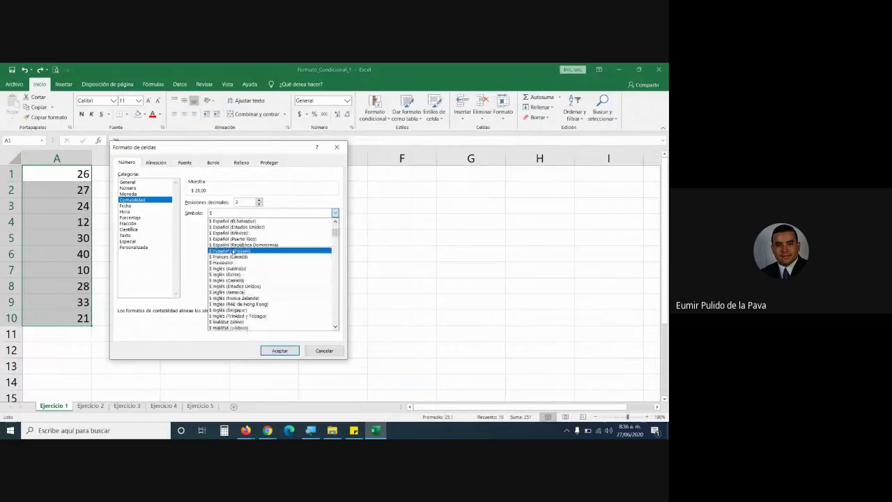
scroll(237, 247, "up", 2)
left_click(234, 233)
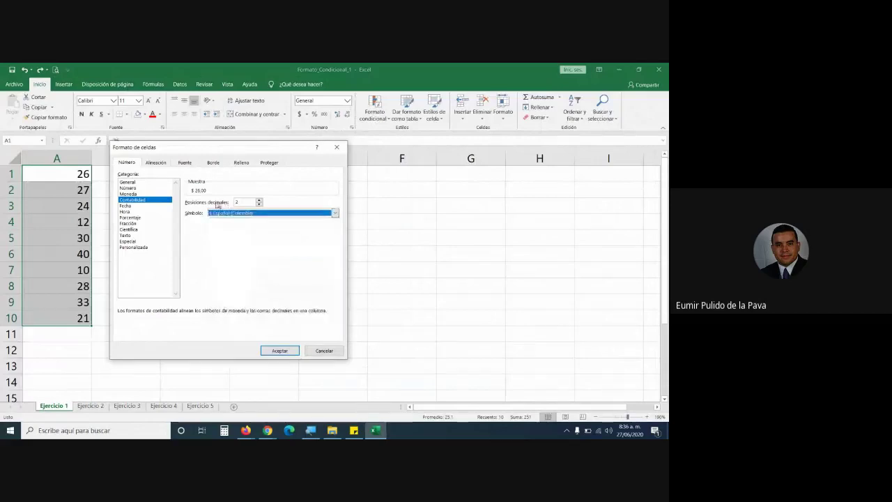
Set the decimal positions to 0, apply the accounting format to A1:A10, and undo it
double_click(259, 204)
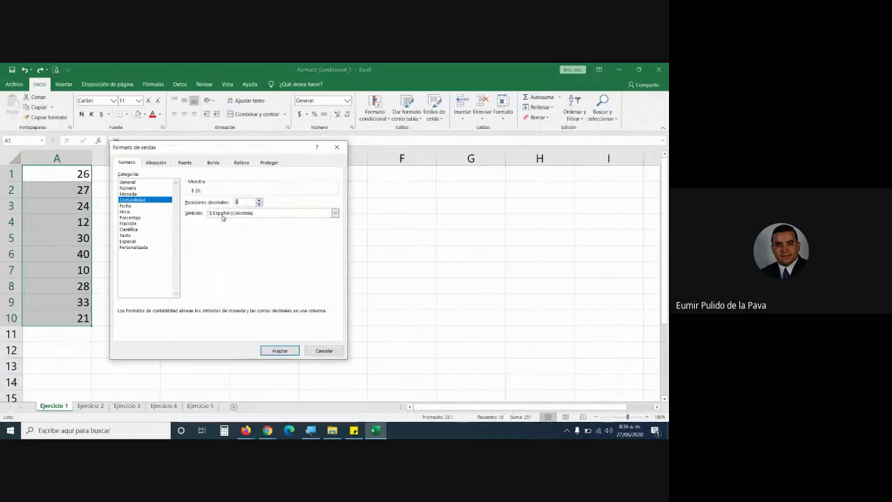
left_click(277, 351)
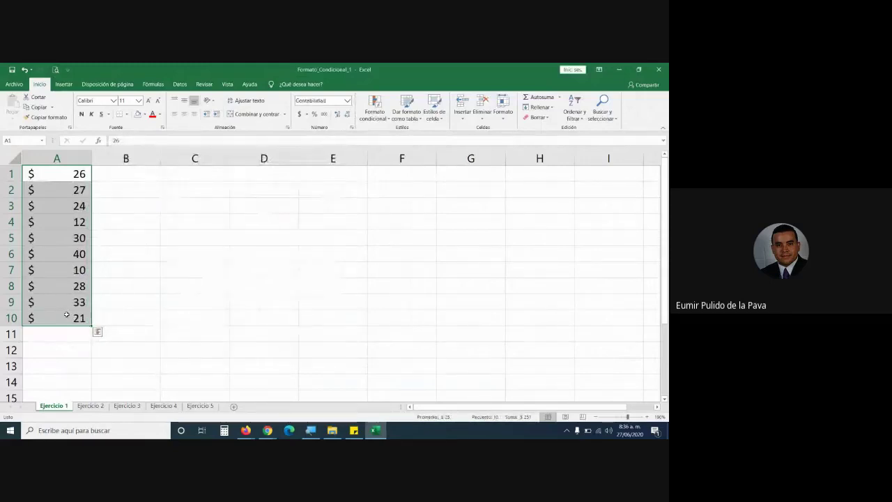
key("ctrl+z")
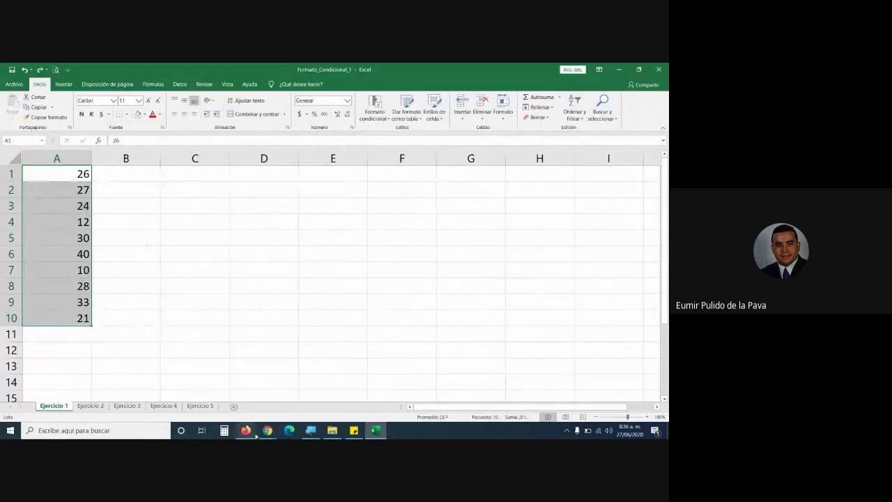
Switch to the Google Meet window in Chrome and read the student's new chat question about the IVA formula
mouse_move(251, 432)
left_click(236, 409)
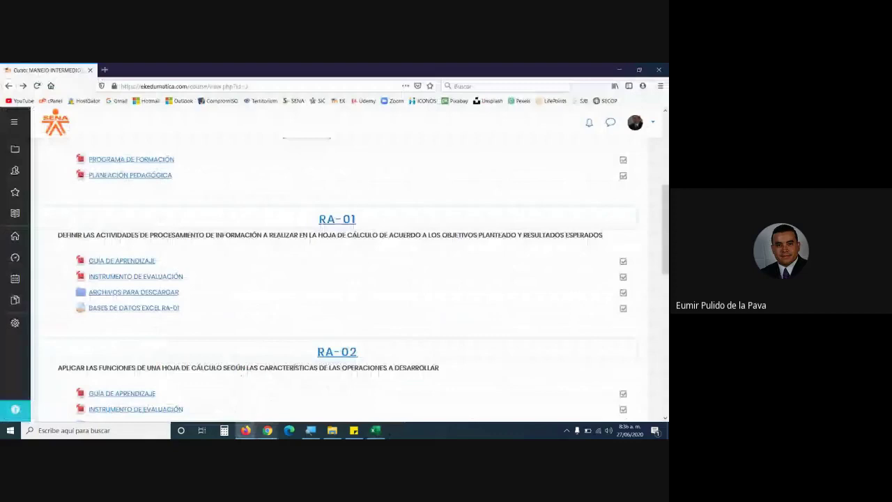
left_click(268, 430)
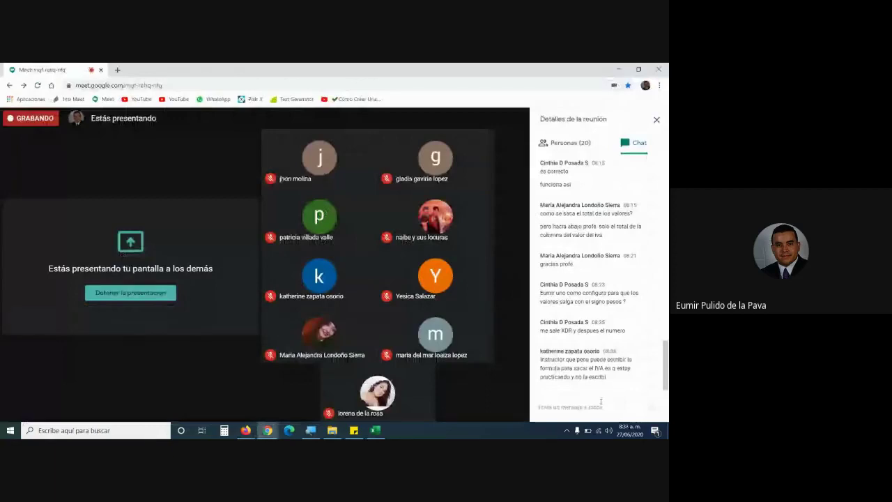
Send the IVA formula =B4*C4*F$5 to everyone in the meeting chat
left_click(571, 410)
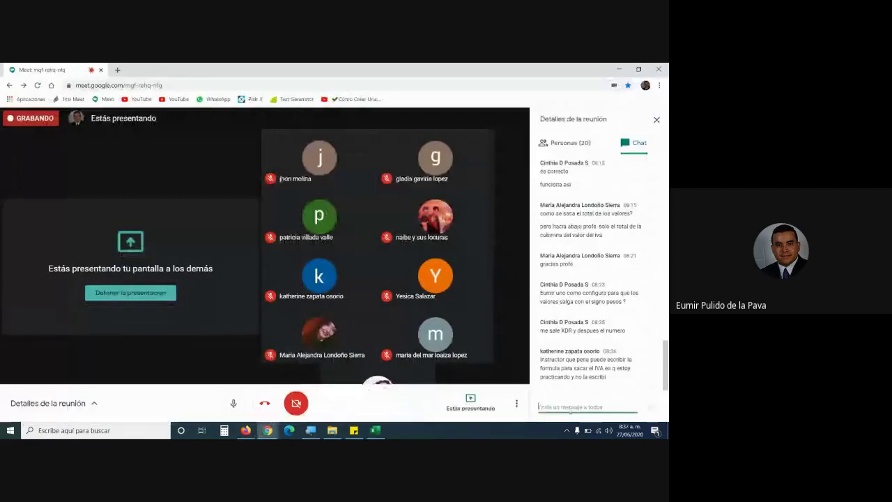
type("e")
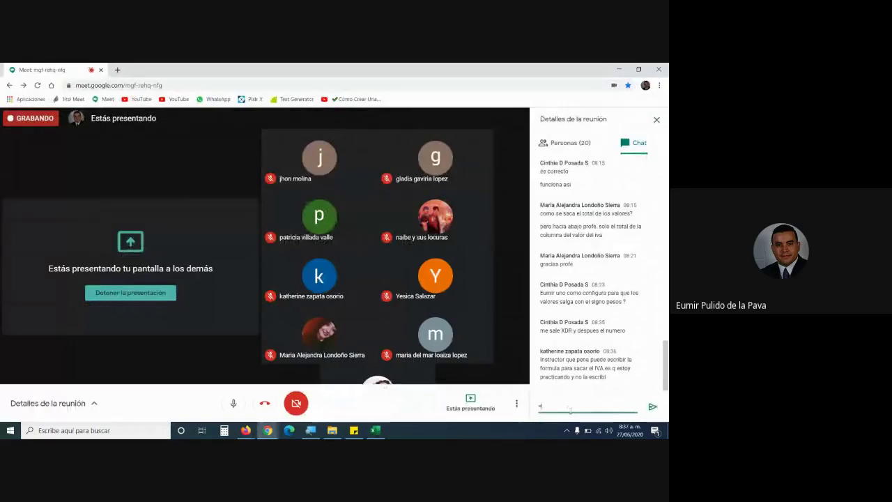
type("64")
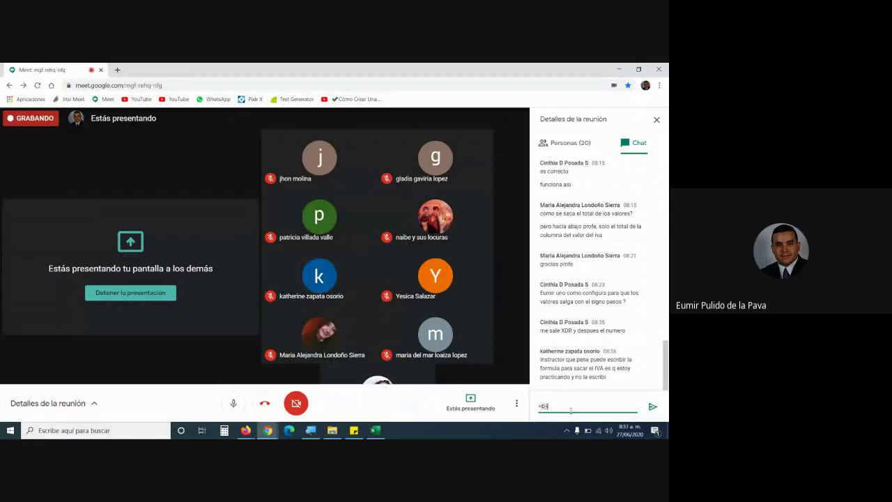
type("1")
type("C4*")
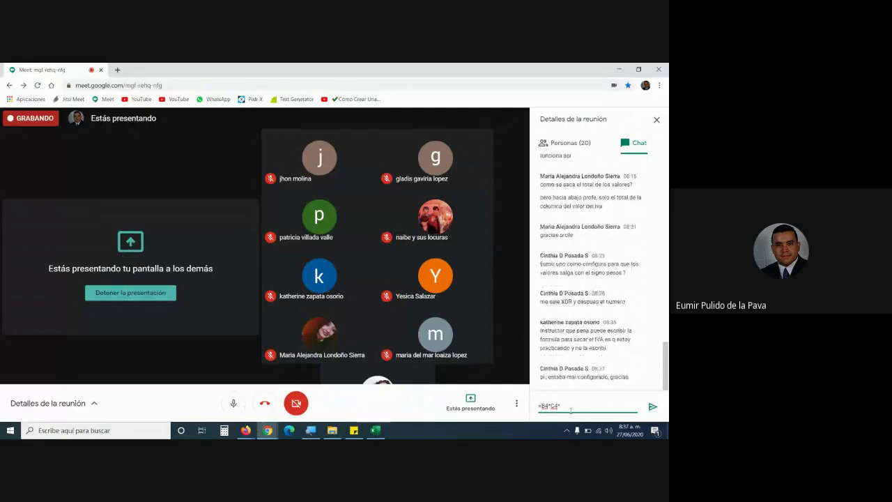
type("F")
type("<<")
key("BackSpace")
key("BackSpace")
type("$")
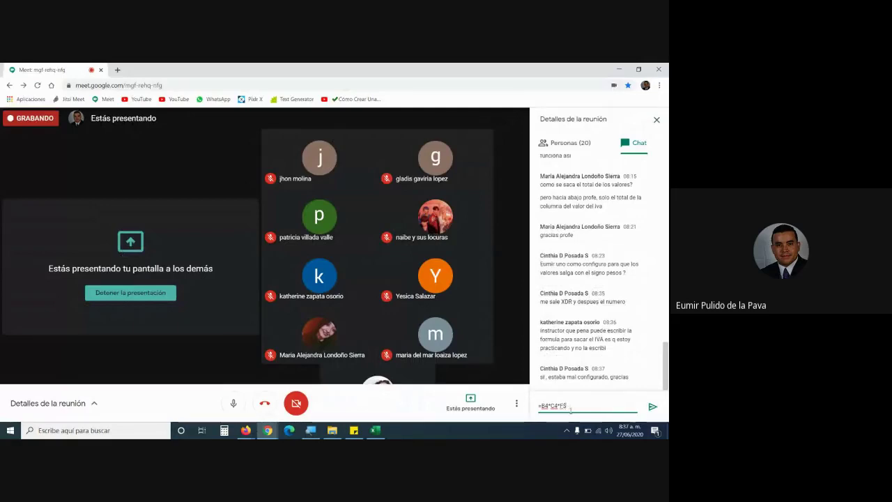
type("3")
key("Return")
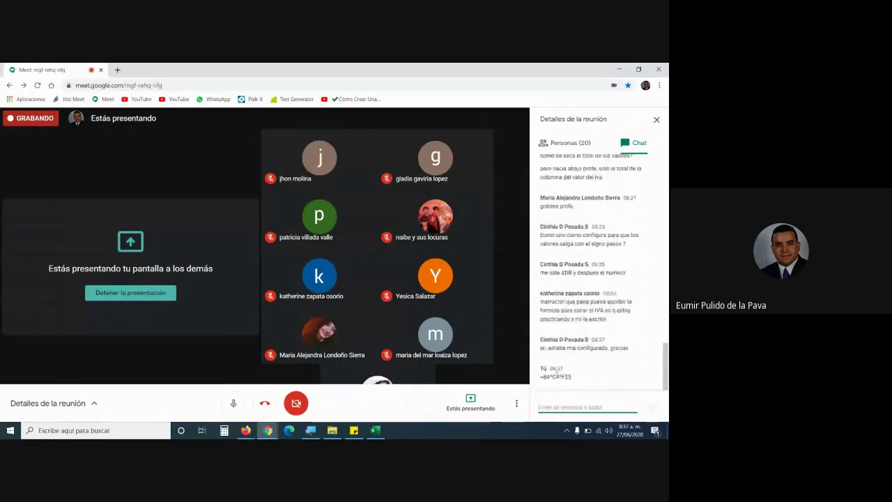
Highlight the parts of the IVA formula =B4*C4*F$5 in the meeting chat, including B4, C4 and the F$5 reference
left_click_drag(544, 377, 555, 375)
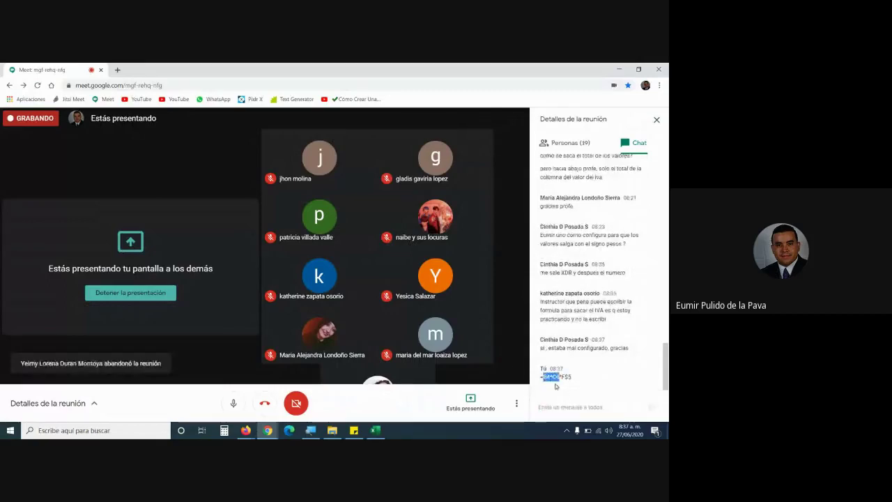
left_click(544, 377)
double_click(545, 377)
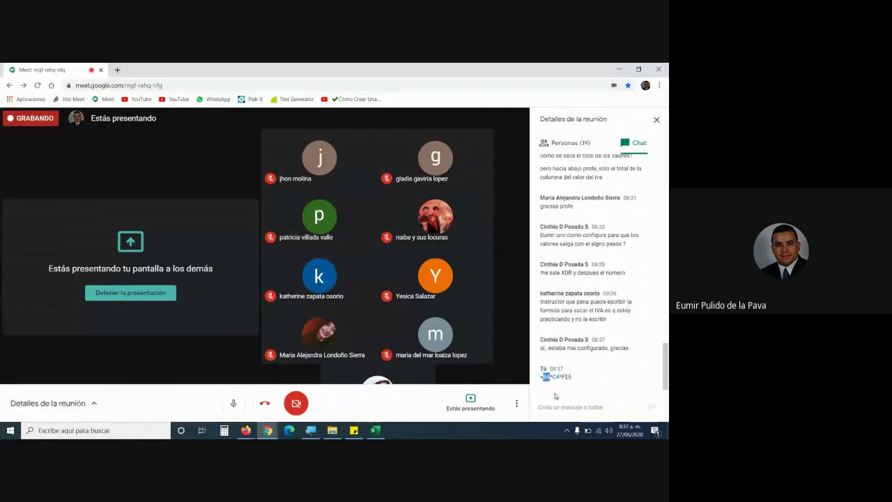
double_click(556, 377)
double_click(565, 377)
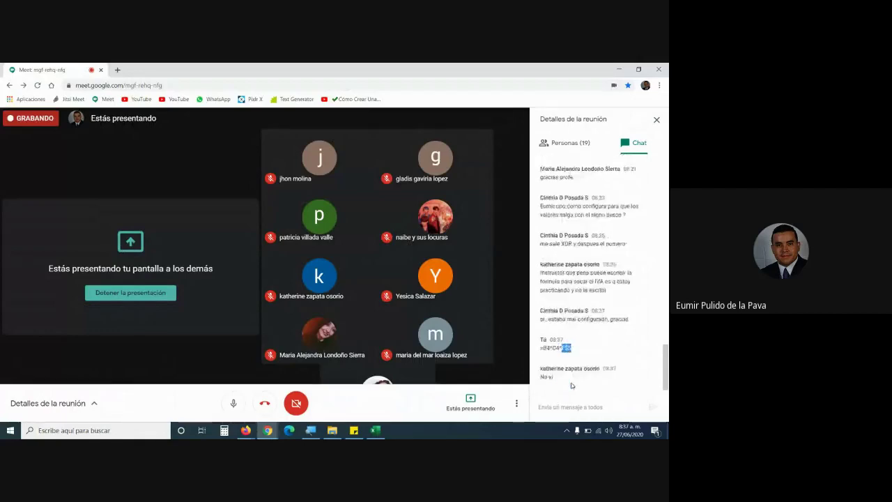
left_click(565, 350)
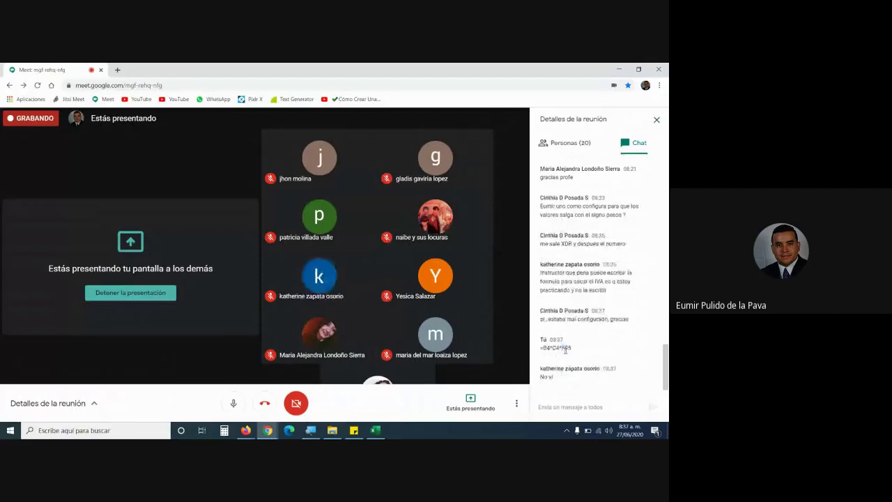
left_click_drag(541, 349, 568, 345)
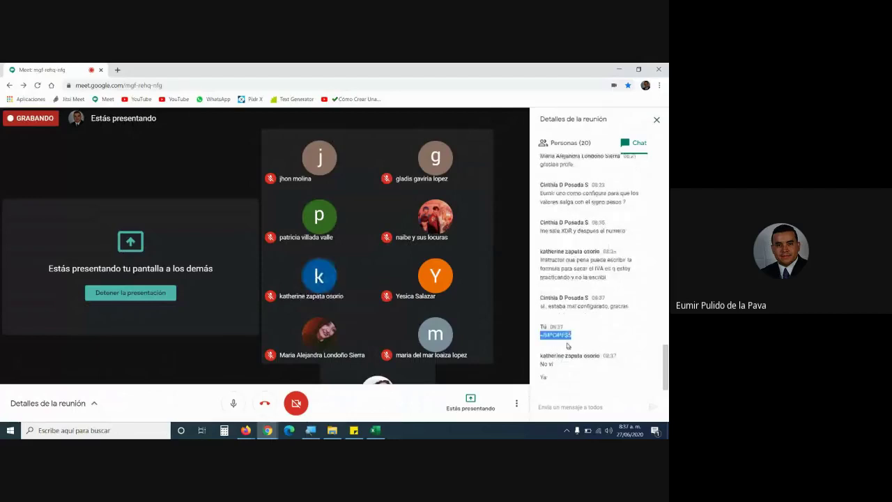
left_click(568, 345)
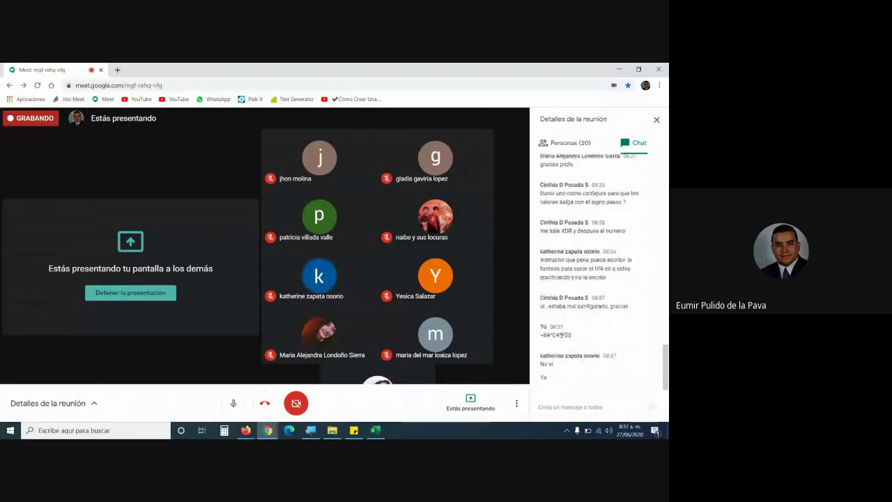
double_click(564, 334)
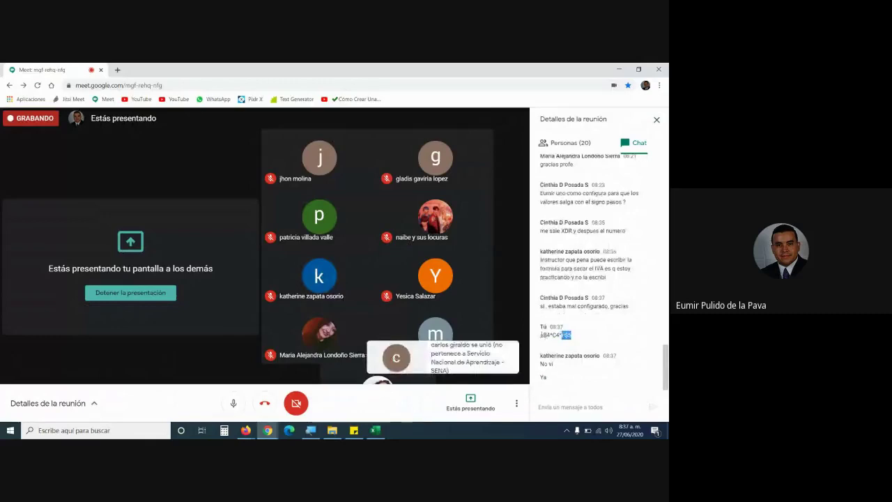
left_click(542, 334)
left_click(554, 408)
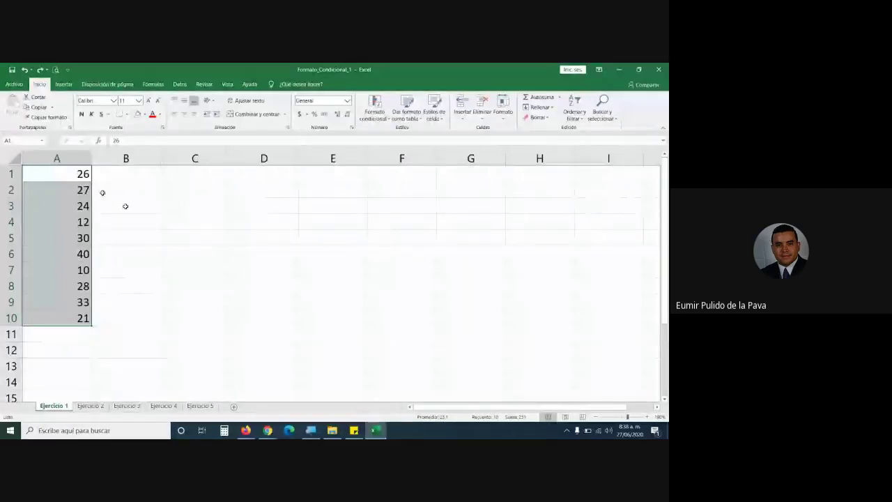
In Excel, start an Entre conditional formatting rule for A1:A10 with limits 20 and 30
key("super+plus")
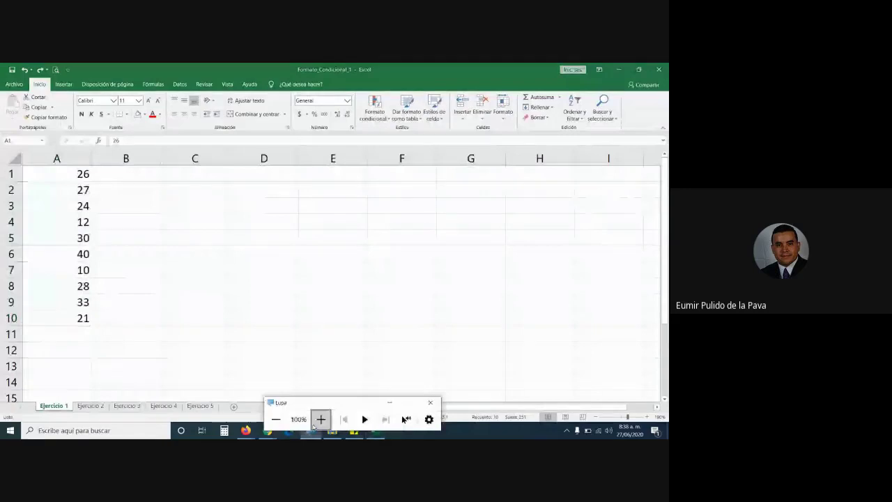
left_click(321, 419)
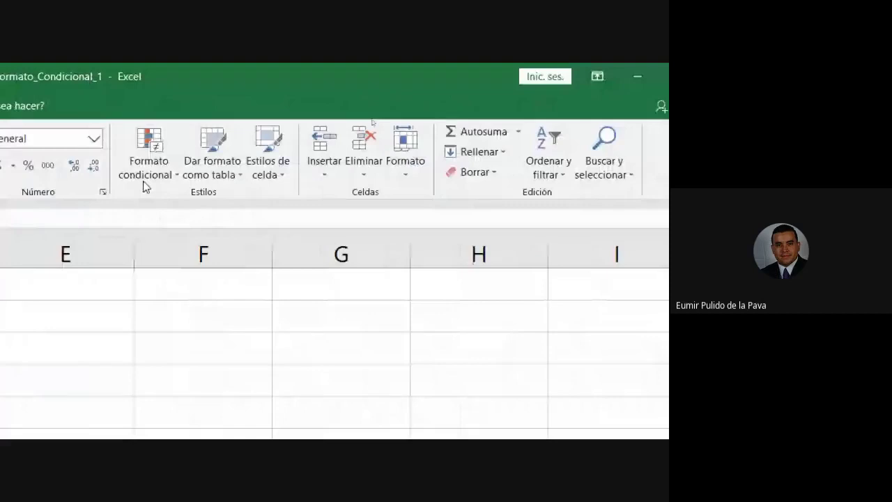
left_click(150, 166)
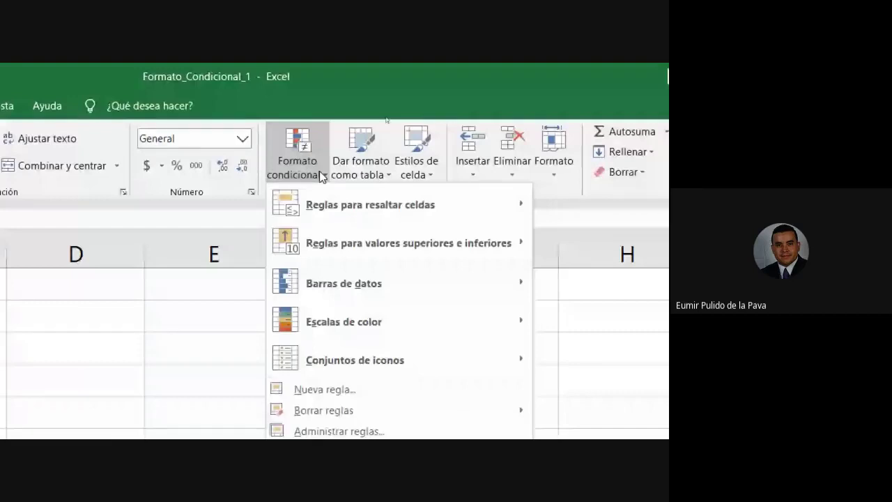
mouse_move(371, 205)
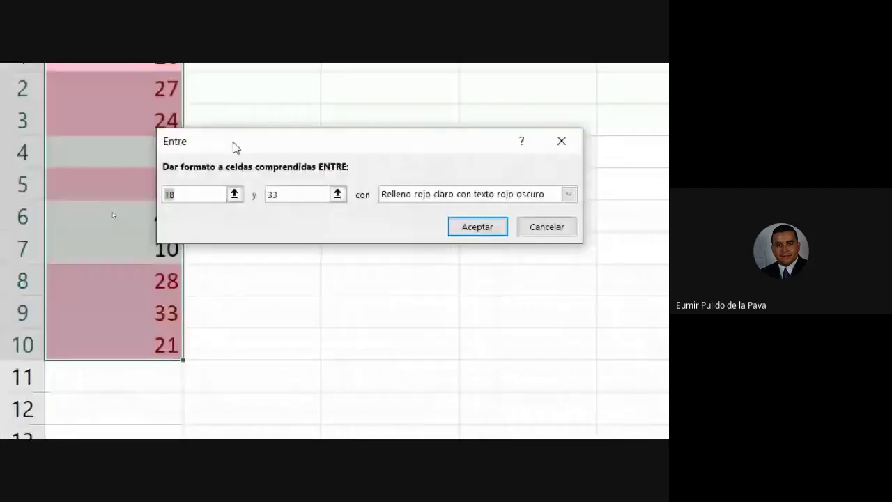
key("BackSpace")
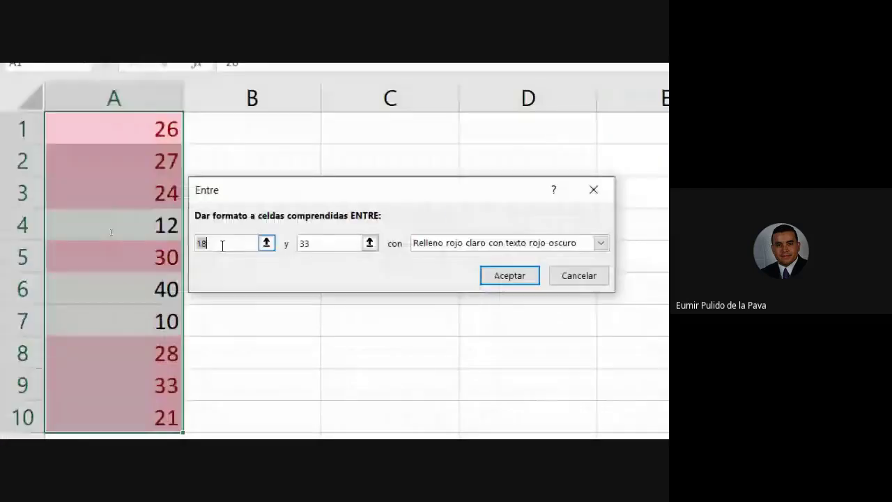
type("20")
left_click(329, 242)
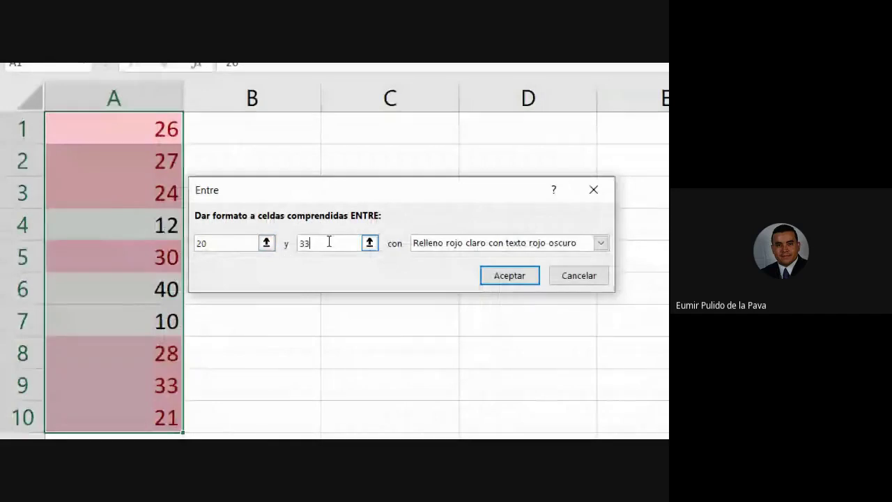
key("BackSpace")
type("0")
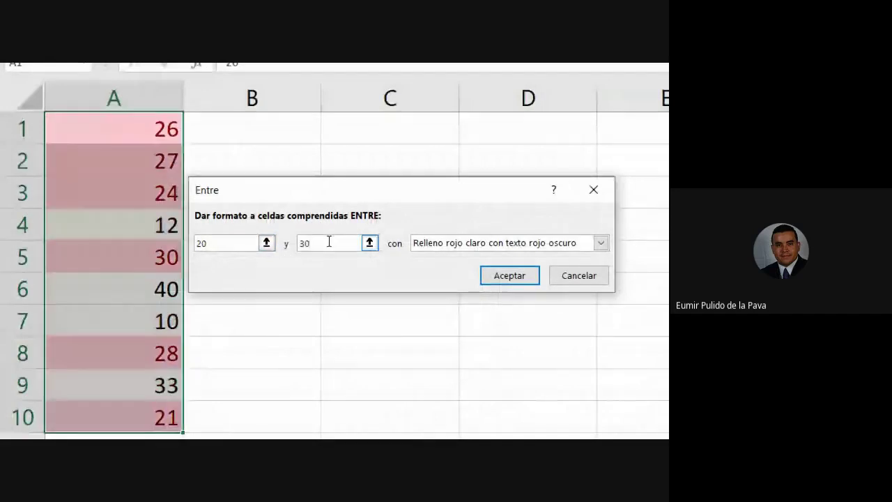
Preview the rule's preset formats: yellow fill, green fill, Relleno rojo claro, Texto rojo and Borde rojo
left_click(453, 243)
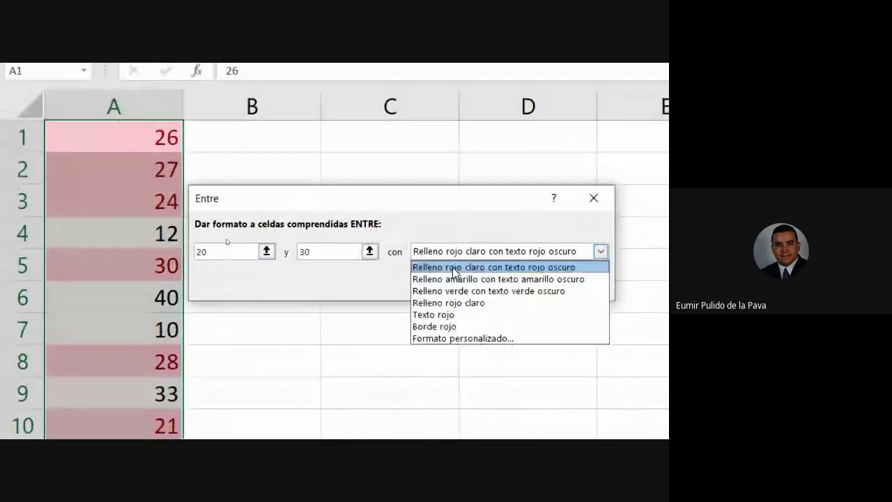
left_click(453, 279)
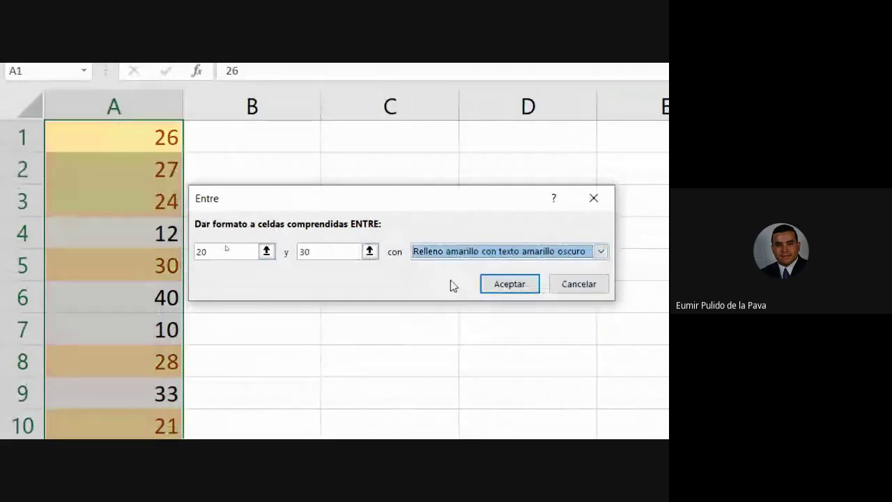
key("alt+Down")
left_click(448, 293)
left_click(435, 256)
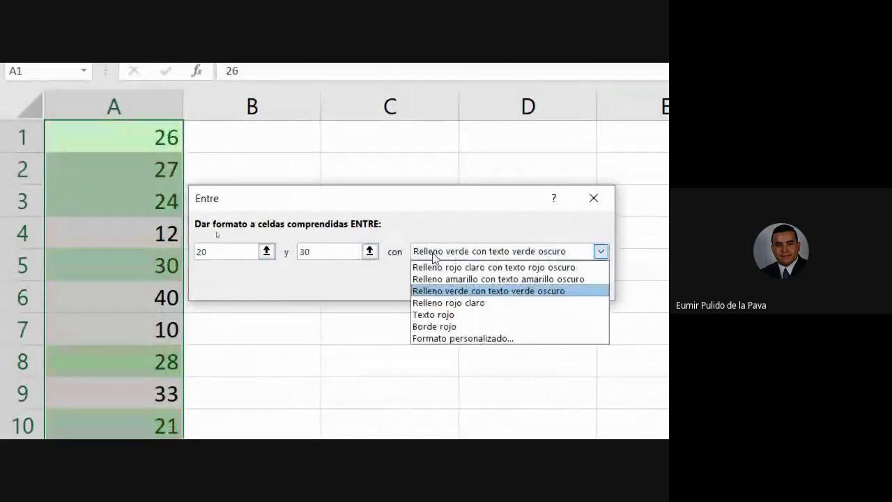
left_click(439, 303)
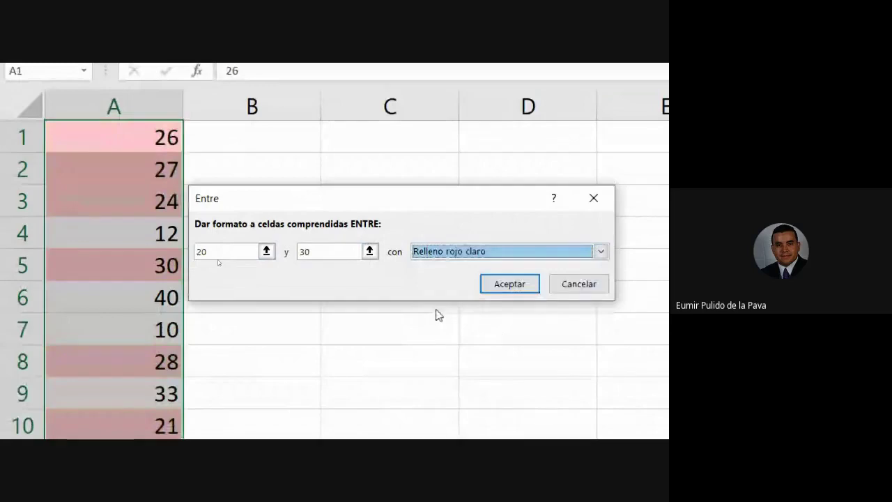
key("alt+Down")
left_click(434, 313)
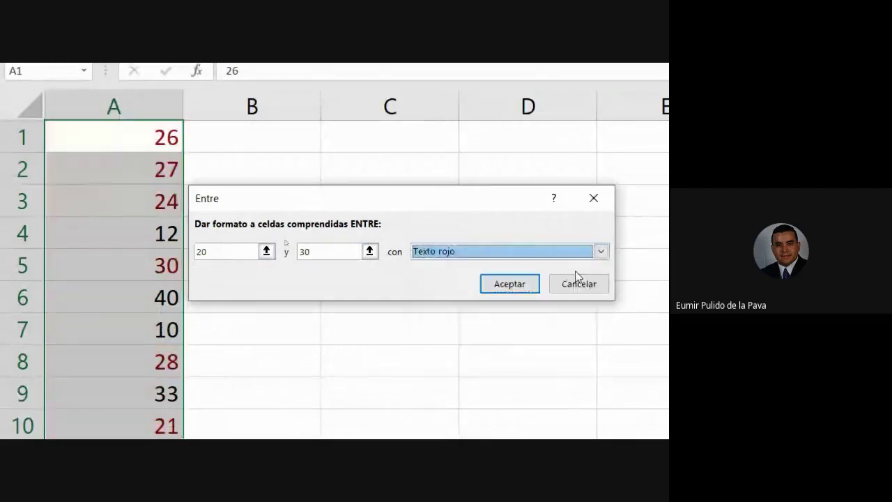
left_click(455, 254)
left_click(433, 326)
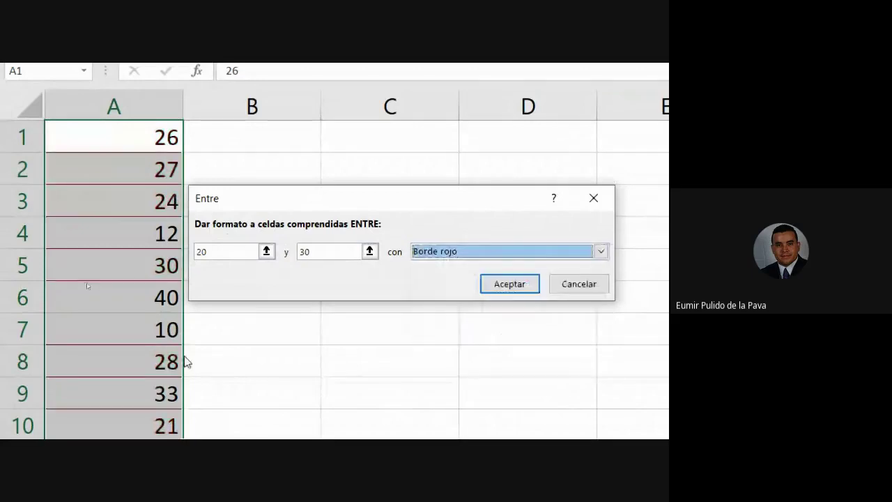
left_click(472, 253)
left_click(457, 338)
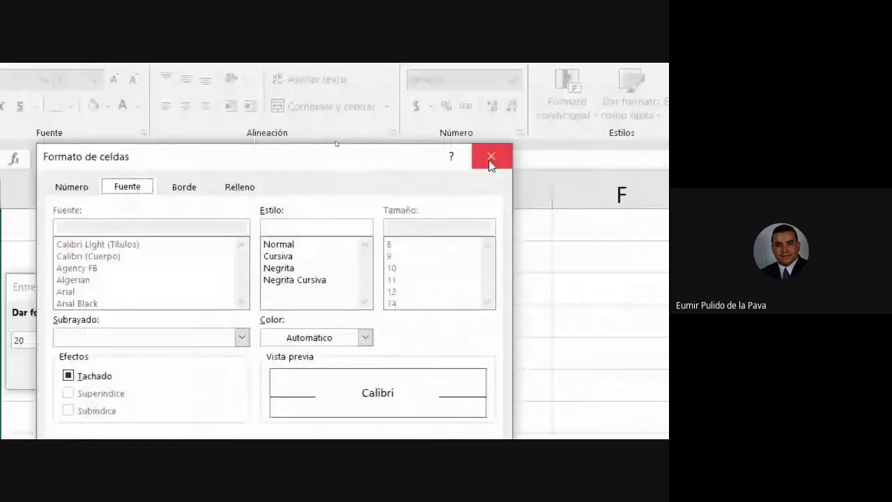
left_click(489, 161)
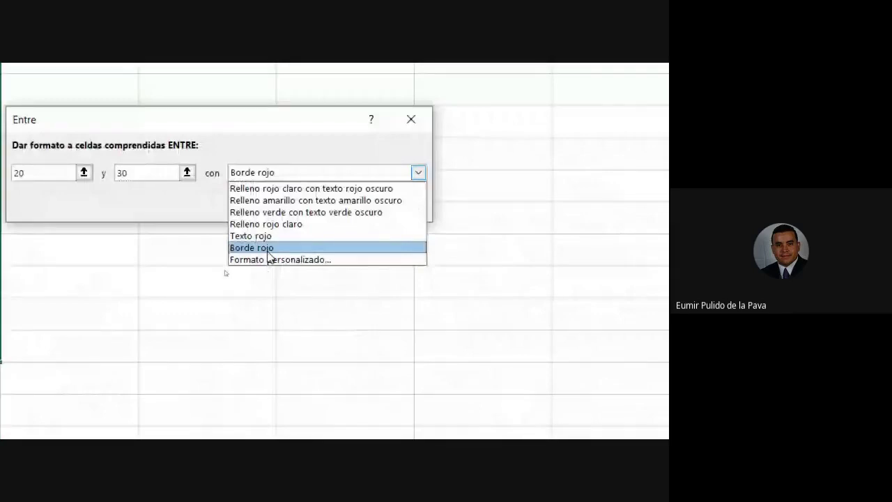
Give the rule a custom format with Negrita style, white text and purple fill, and apply it to A1:A10
left_click(269, 259)
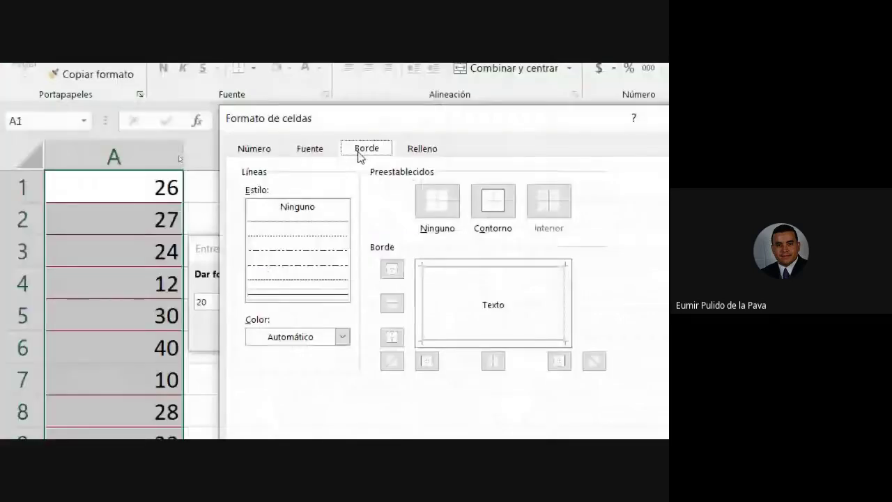
left_click(309, 150)
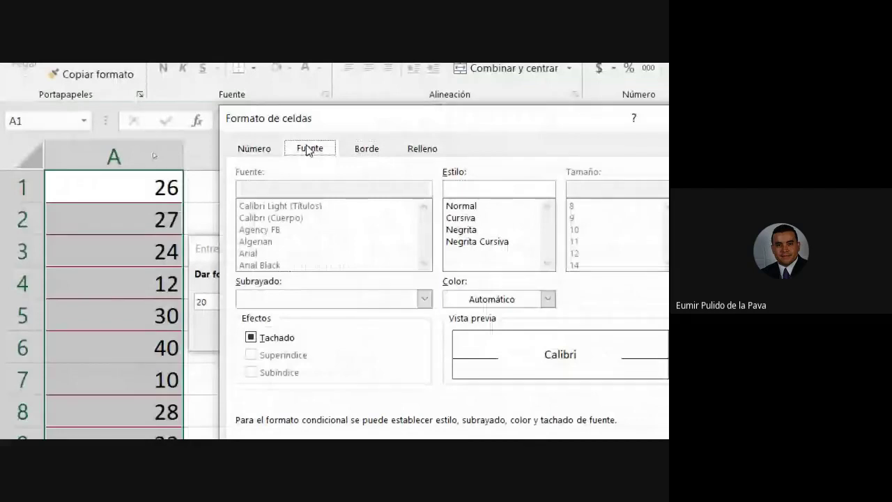
left_click(468, 230)
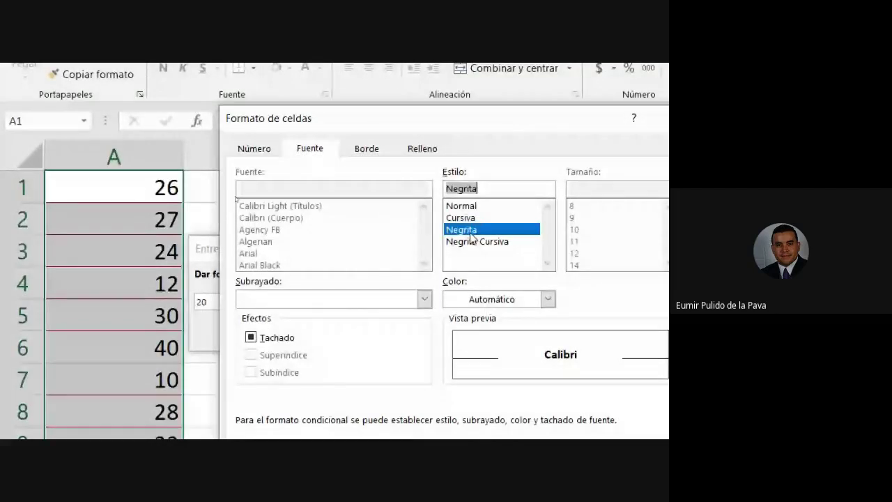
left_click(548, 299)
left_click(452, 358)
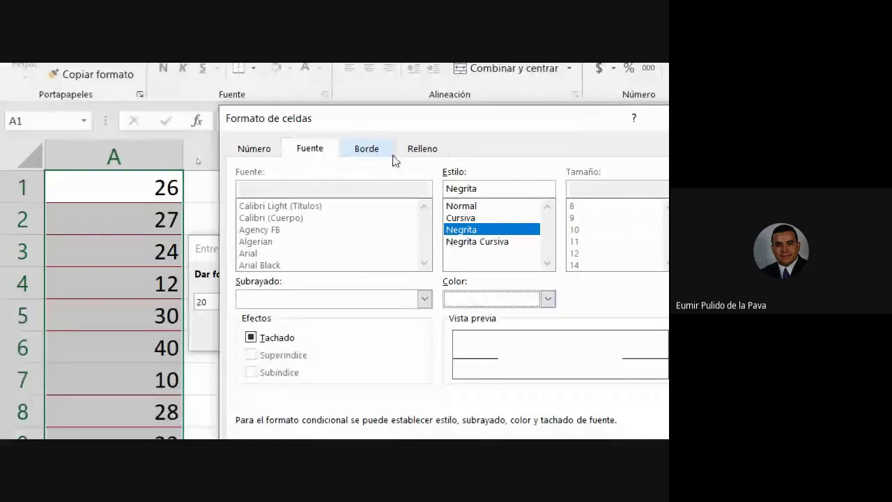
left_click(420, 149)
left_click(318, 191)
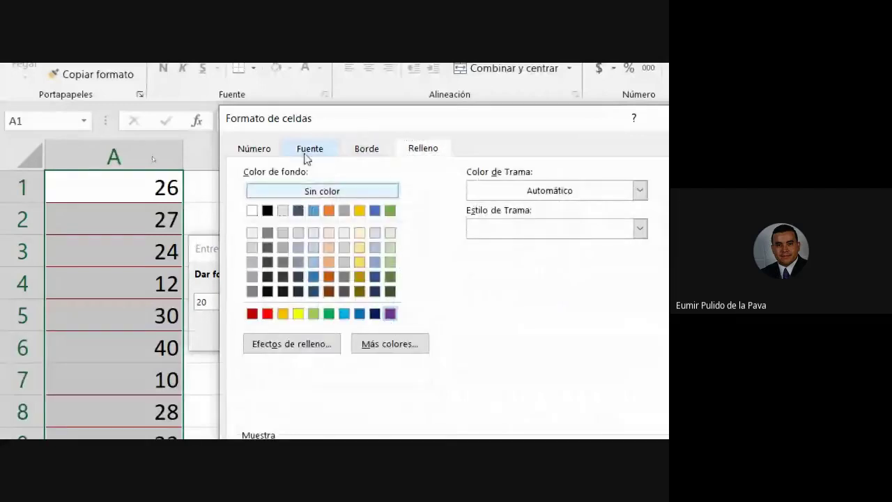
left_click(308, 149)
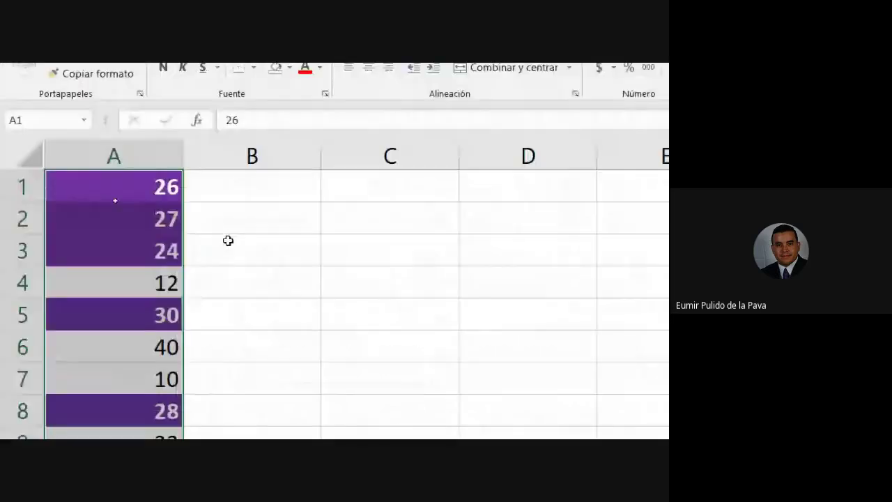
Change the value in cell A1 to 16 to test the conditional format
left_click(228, 241)
left_click(114, 192)
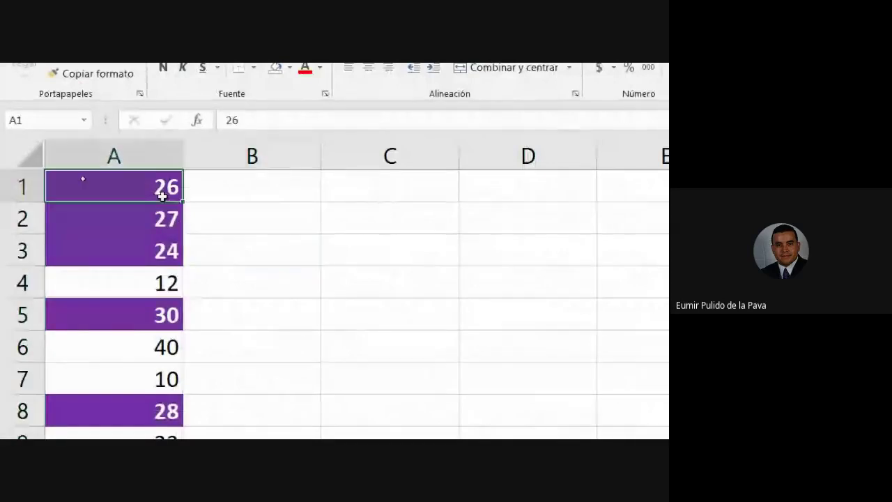
key("F2")
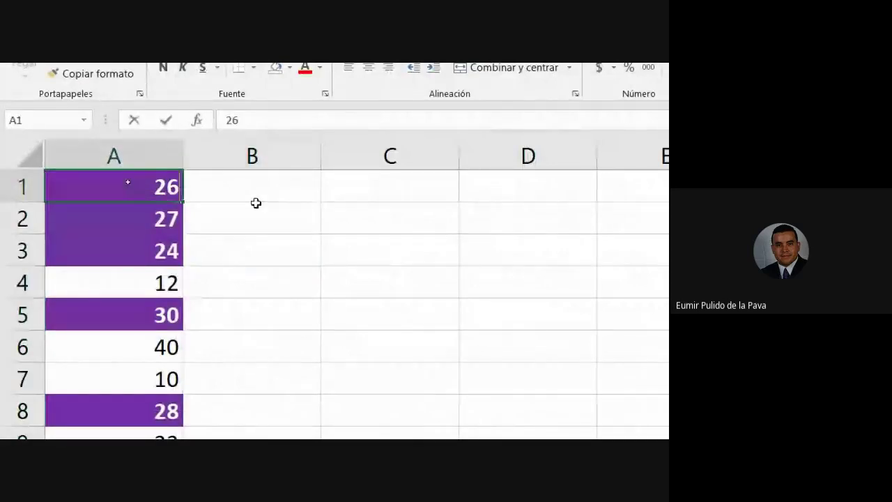
key("BackSpace")
key("BackSpace")
type("16")
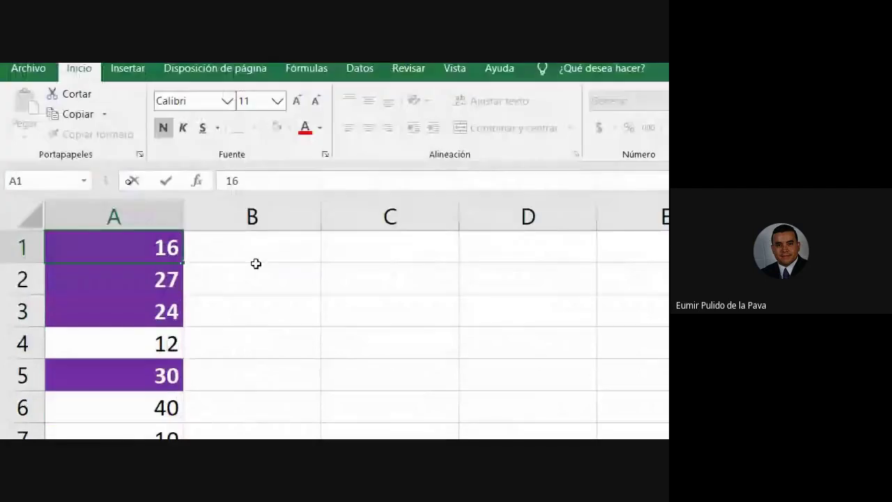
key("Return")
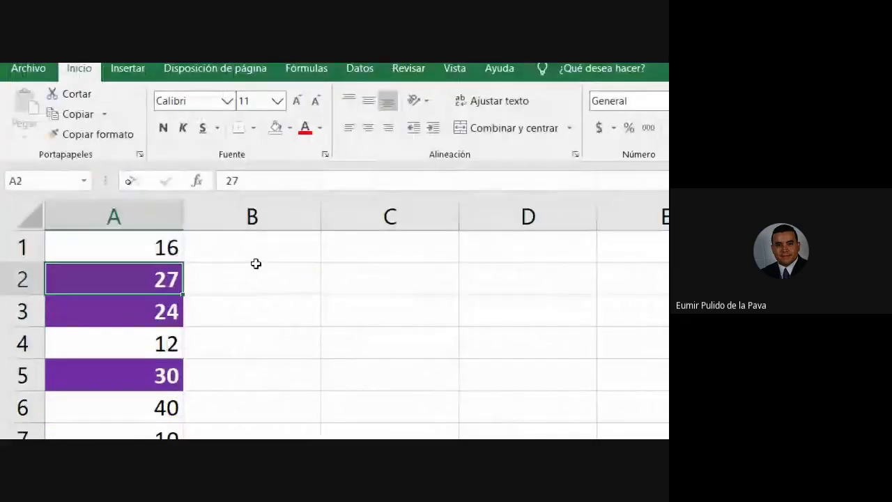
Change the value in cell A7 to 20 and in A8 to 18 to test the rule's lower limit
scroll(256, 263, "down", 2)
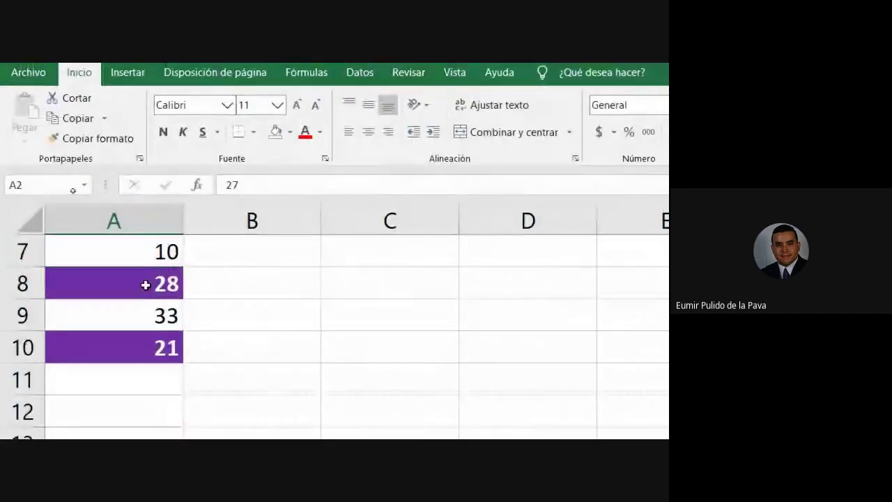
scroll(145, 285, "up", 1)
left_click(138, 294)
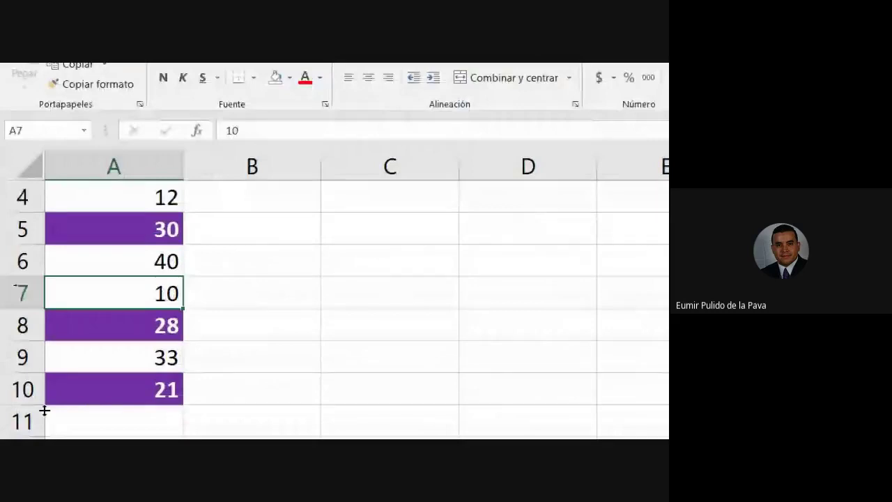
type("20")
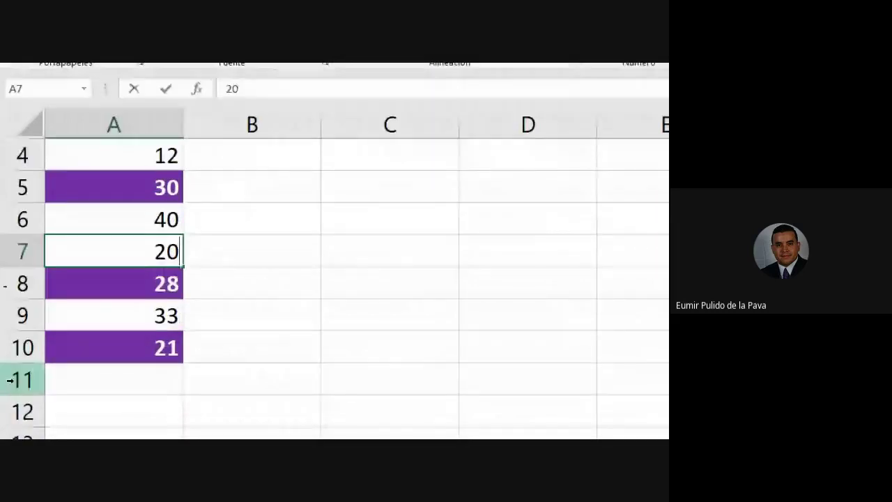
key("Return")
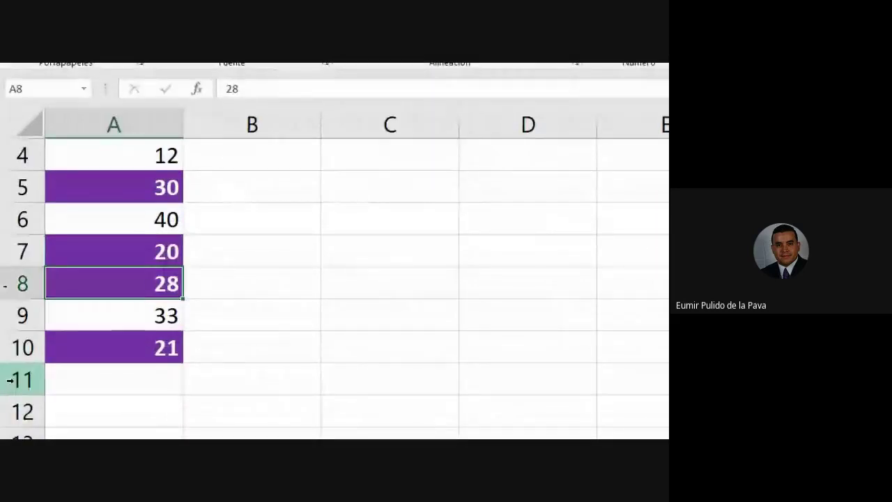
type("18")
key("ctrl+Return")
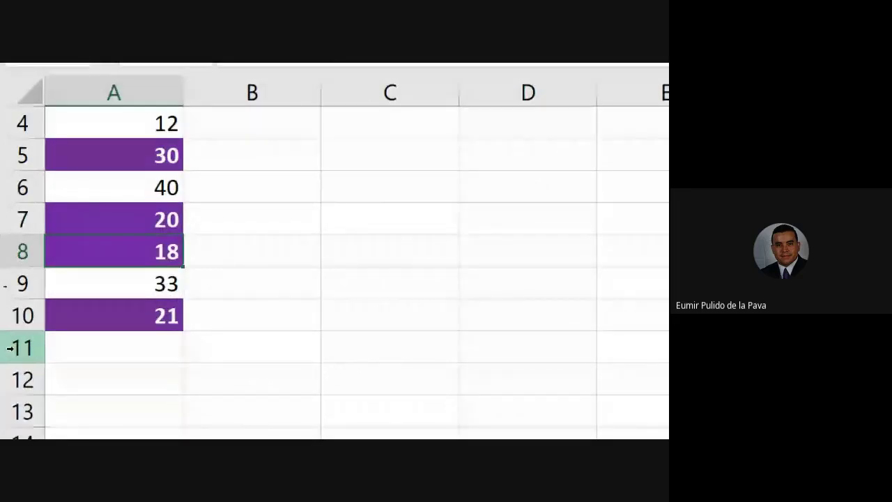
key("Return")
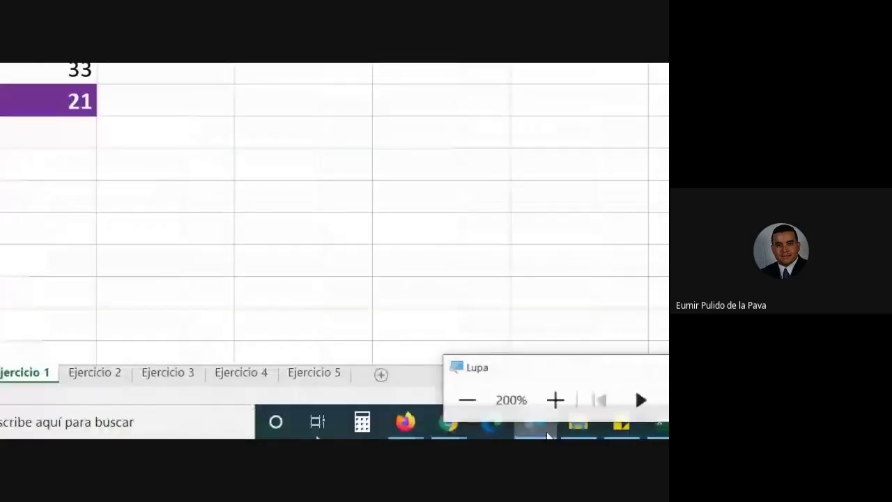
Reduce the Lupa magnification to 100% to view the whole Ejercicio 1 sheet and select cell A7
left_click(467, 400)
left_click(195, 270)
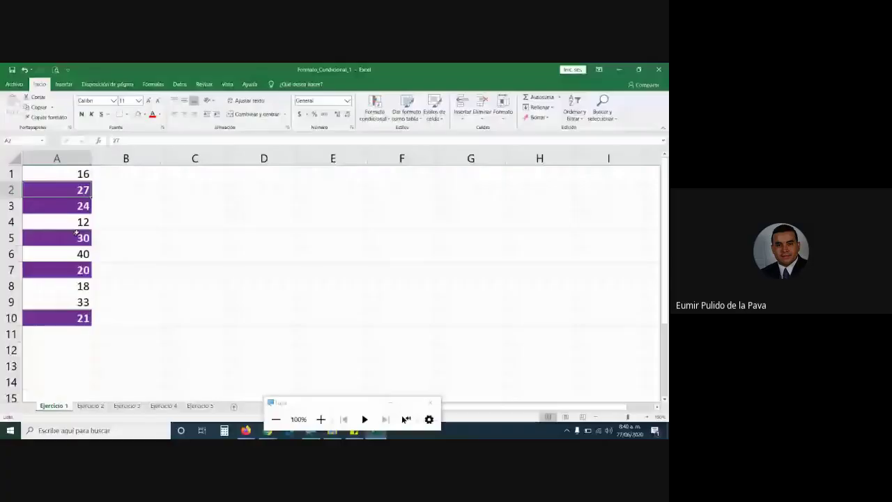
left_click(64, 271)
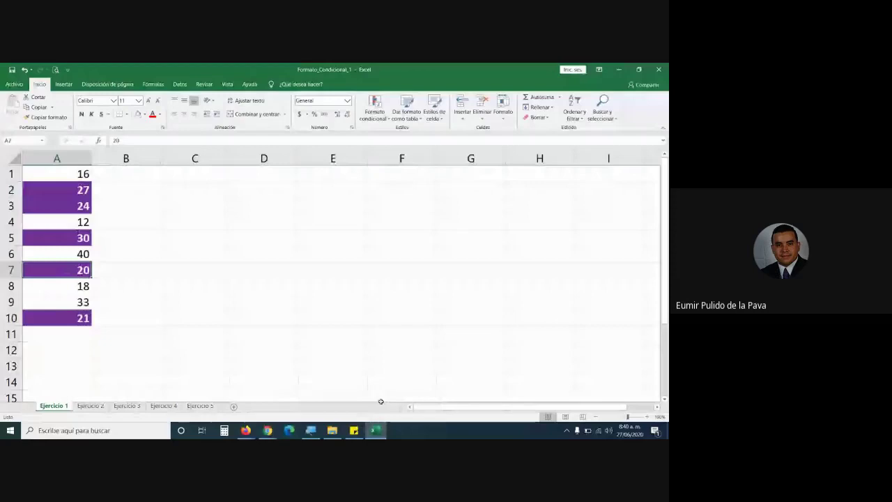
Switch to Chrome, open the instructor's YouTube channel in a new tab and browse the uploaded class videos
key("alt+Tab")
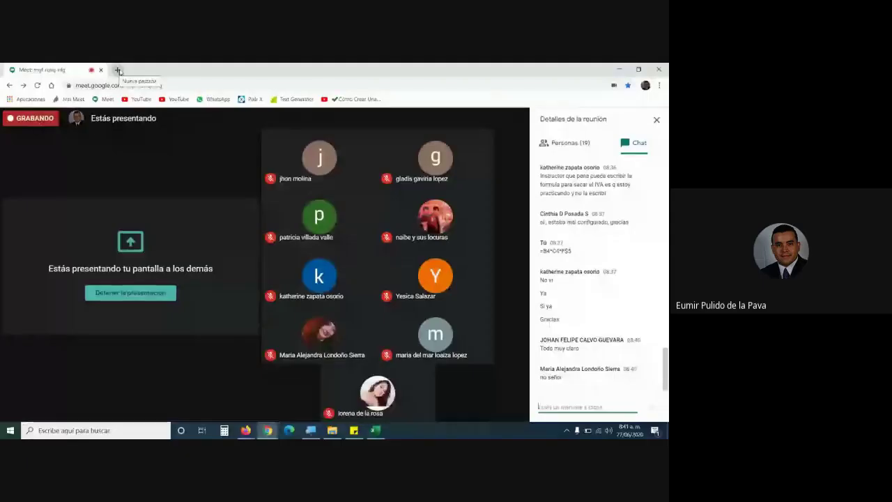
left_click(119, 70)
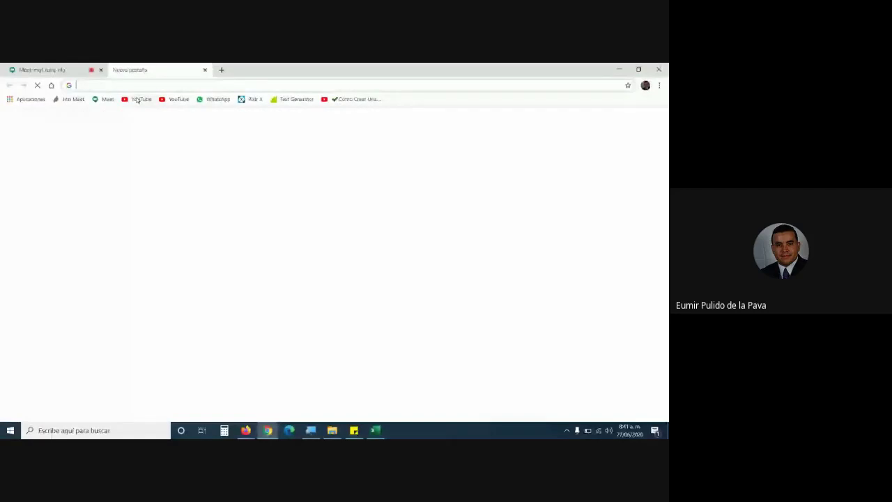
left_click(139, 99)
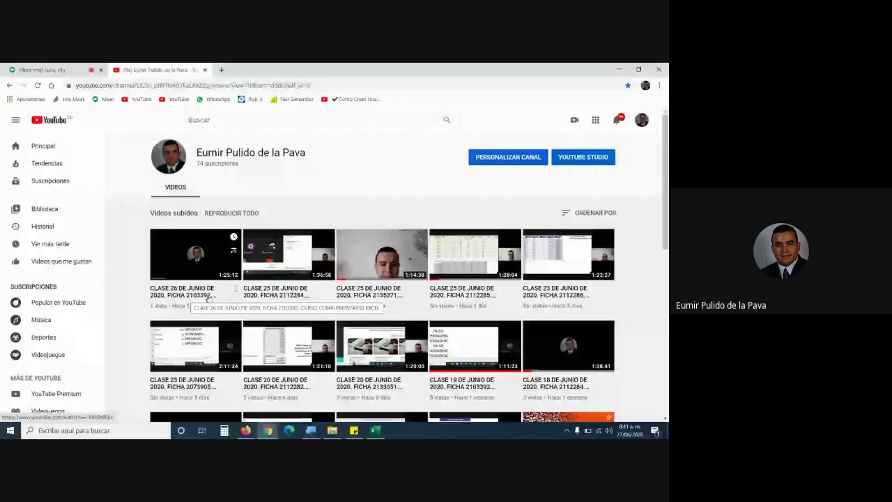
scroll(208, 298, "down", 2)
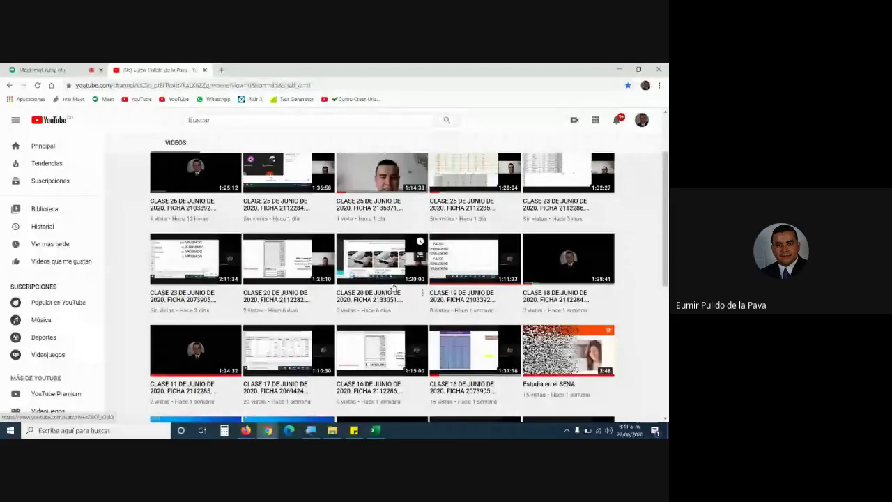